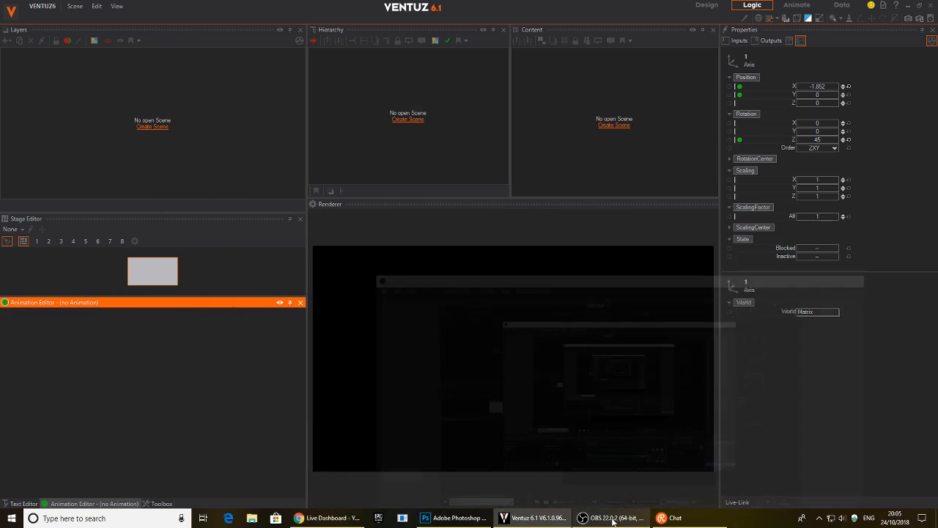
# - Create a new scene with a 3D layer and widen the hierarchy and renderer area
pyautogui.moveTo(306, 263); pyautogui.dragTo(253, 265)
pyautogui.click(124, 128)
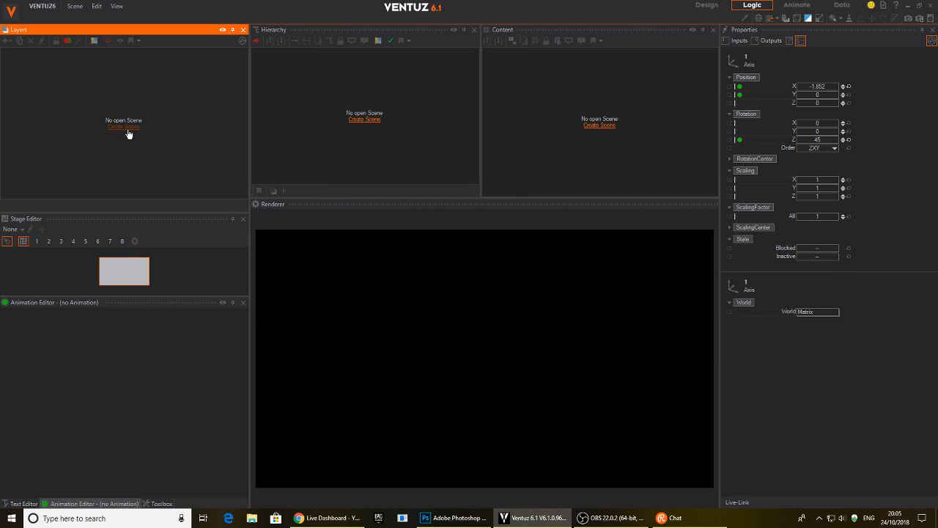
pyautogui.click(170, 142)
pyautogui.click(288, 104)
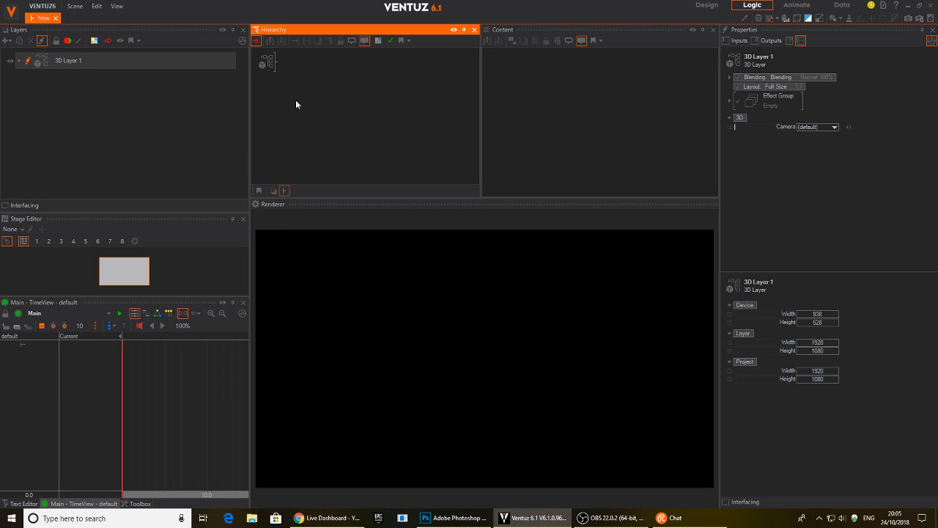
pyautogui.moveTo(248, 216); pyautogui.dragTo(208, 217)
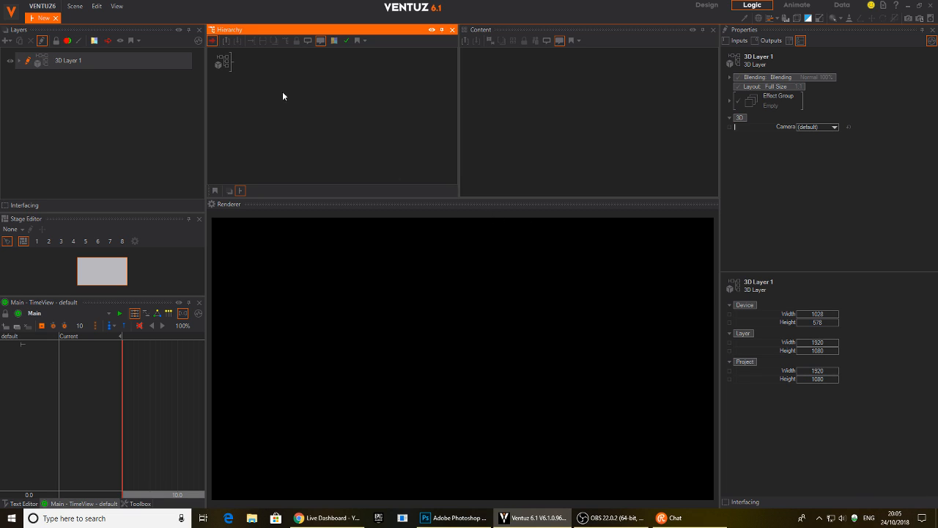
# - Add an Axis node to the 3D layer's hierarchy
pyautogui.press('Tab')
pyautogui.write('ax')
pyautogui.moveTo(283, 118); pyautogui.dragTo(230, 64)
pyautogui.click(260, 69)
pyautogui.click(245, 63)
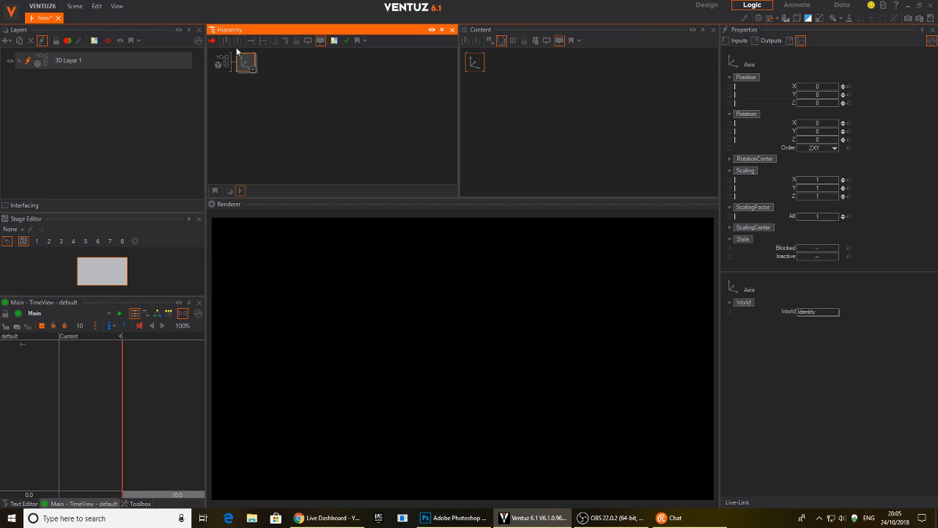
# - Add a rectangle under the axis and size it as a thin vertical bar, about 0.257 wide and 1.63 high
pyautogui.click(261, 86)
pyautogui.press('Tab')
pyautogui.write('rect')
pyautogui.moveTo(282, 150); pyautogui.dragTo(256, 69)
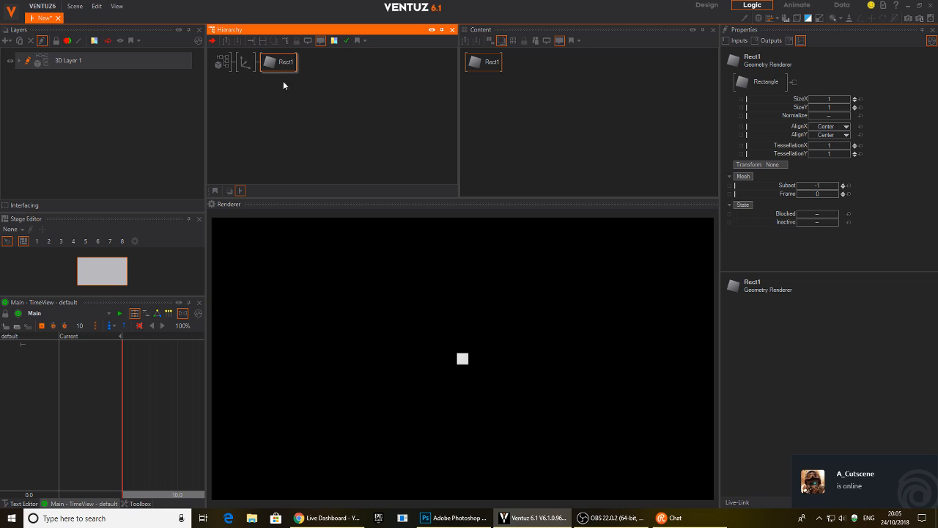
pyautogui.click(489, 62)
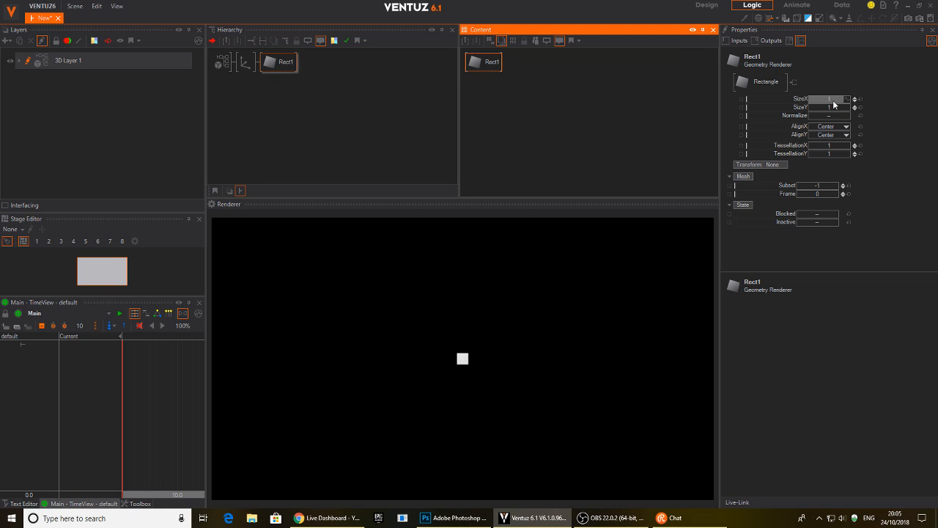
pyautogui.moveTo(833, 98)
pyautogui.mouseDown()
pyautogui.moveTo(815, 103)
pyautogui.moveTo(844, 110)
pyautogui.moveTo(835, 102)
pyautogui.mouseUp()
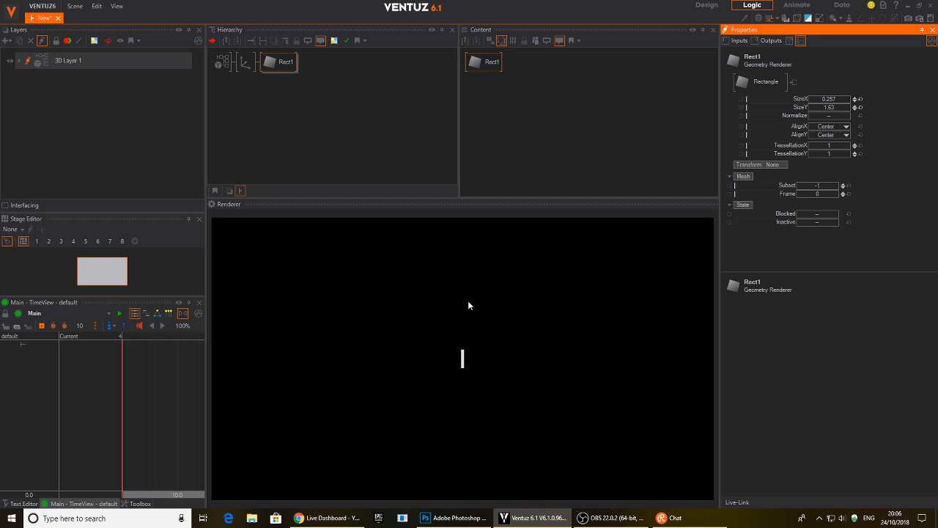
# - Duplicate the axis with its rectangle twice in the hierarchy to get three axis-rectangle pairs
pyautogui.click(336, 92)
pyautogui.click(246, 63)
pyautogui.keyDown('ctrl'); pyautogui.moveTo(244, 66); pyautogui.dragTo(243, 85); pyautogui.keyUp('ctrl')
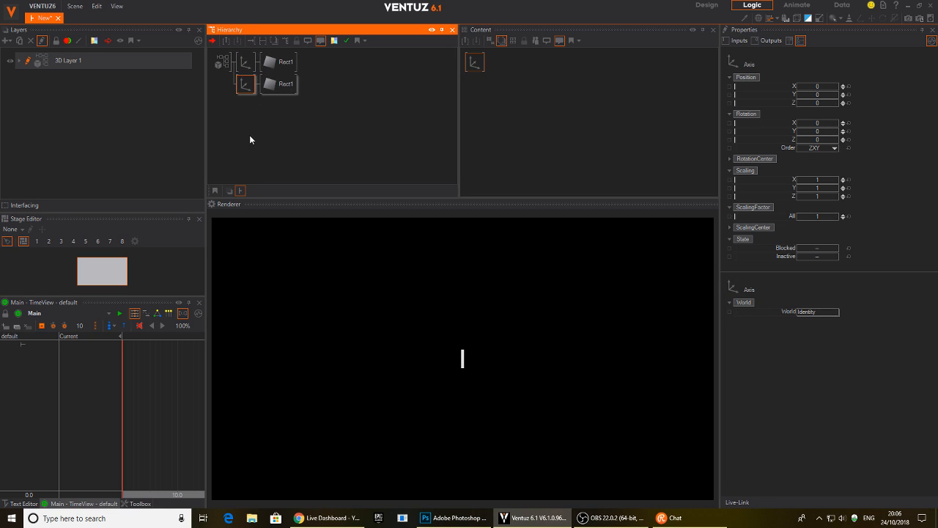
pyautogui.click(248, 101)
pyautogui.click(242, 89)
pyautogui.keyDown('ctrl'); pyautogui.moveTo(242, 92); pyautogui.dragTo(244, 106); pyautogui.keyUp('ctrl')
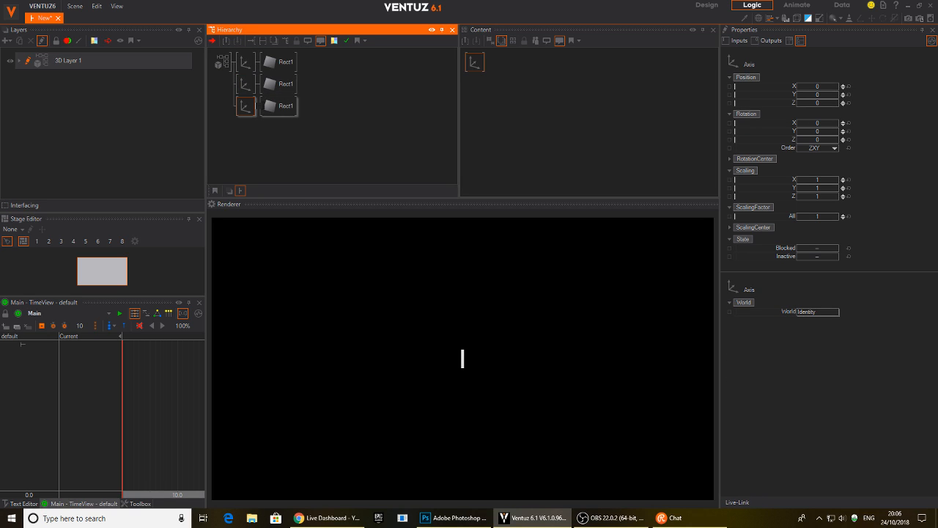
# - Name the third axis "guide" and stretch its rectangle into a thin horizontal line, about 71.757 by 0.039
pyautogui.press('Return')
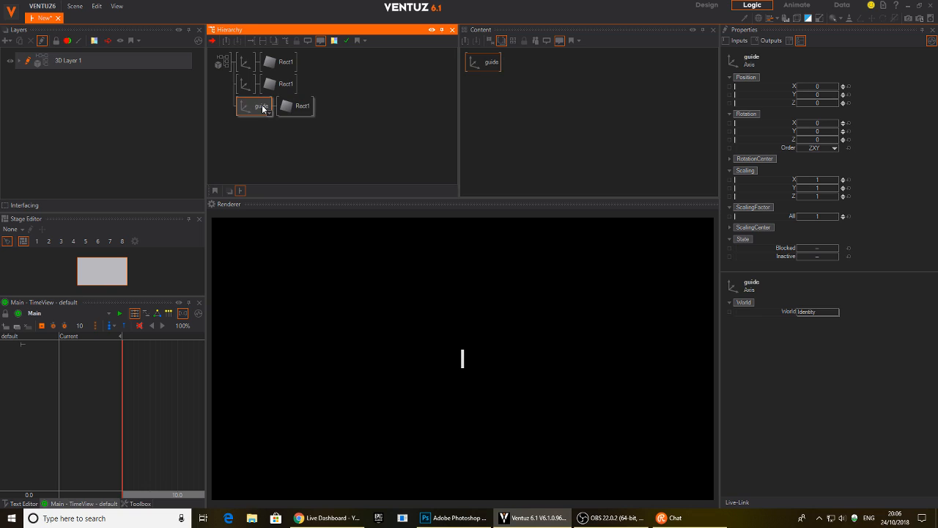
pyautogui.click(297, 107)
pyautogui.moveTo(835, 100); pyautogui.dragTo(809, 104)
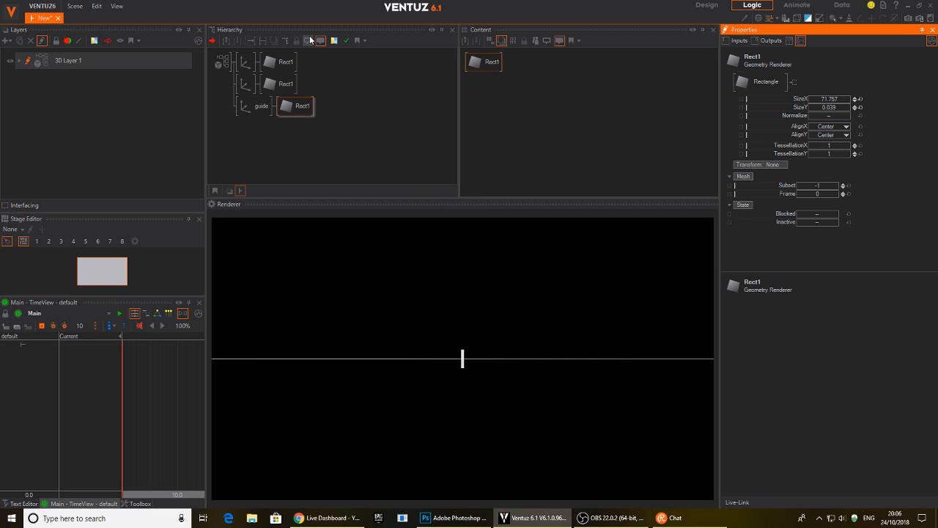
# - Rotate the second axis to a negative Z angle and set the first axis's Z rotation to 45 to cross the two bars
pyautogui.click(245, 83)
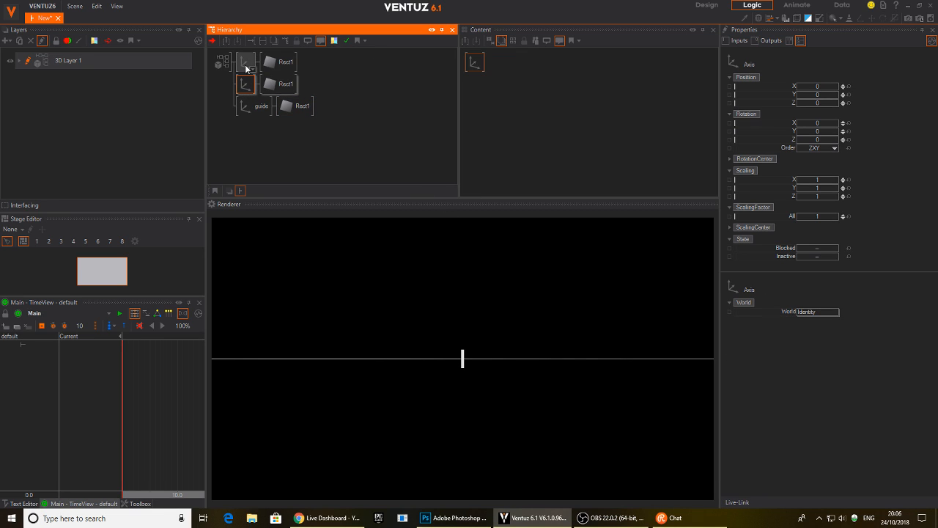
pyautogui.click(246, 63)
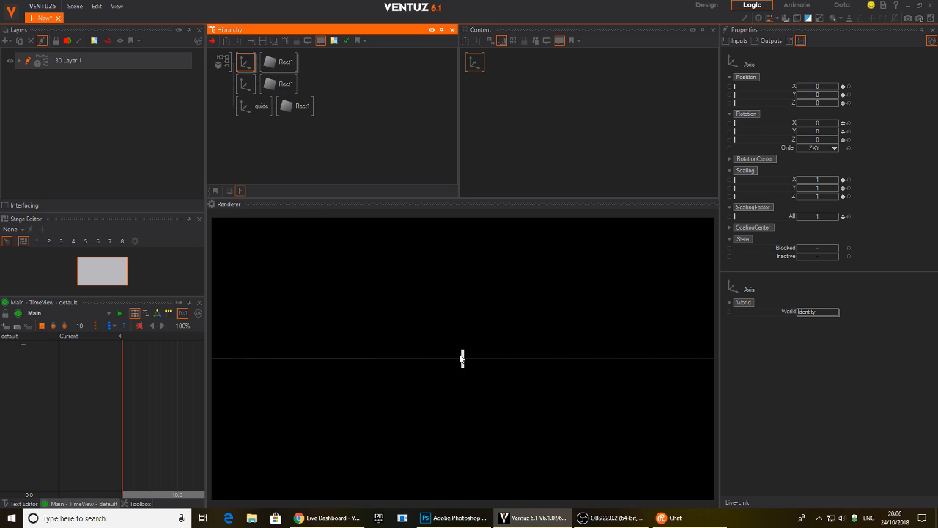
pyautogui.click(247, 84)
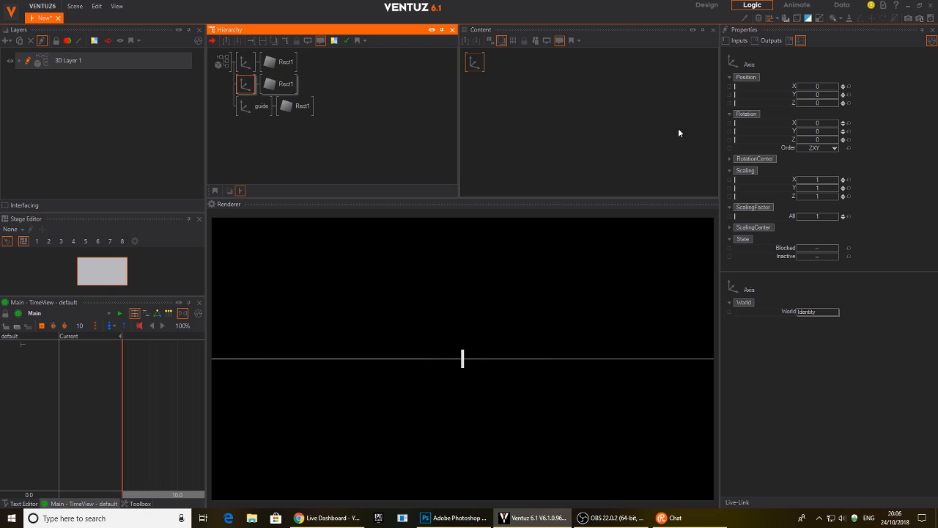
pyautogui.moveTo(817, 144); pyautogui.dragTo(815, 145)
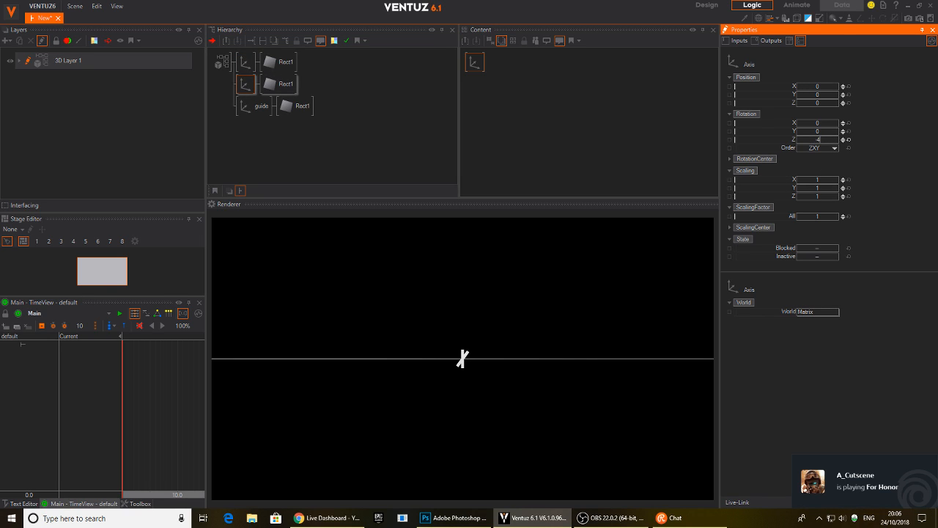
pyautogui.click(245, 60)
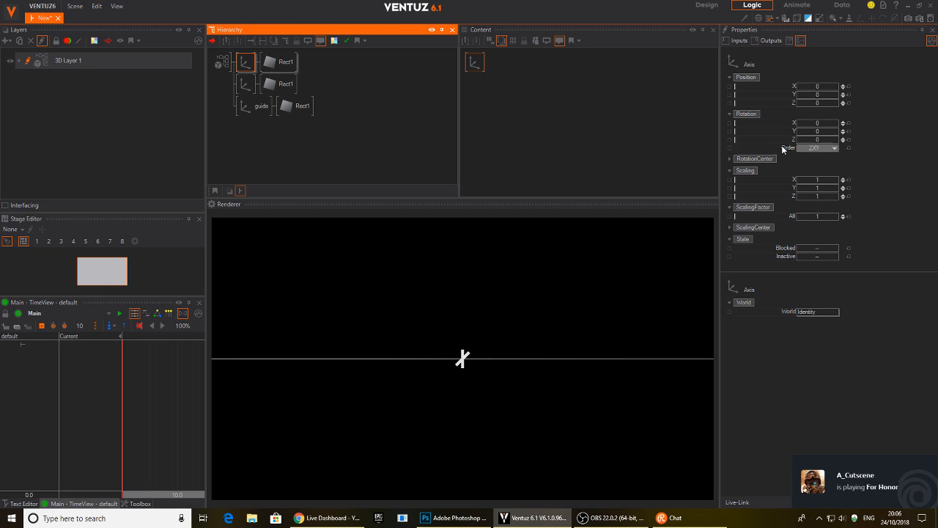
pyautogui.click(819, 140)
pyautogui.write('45')
pyautogui.press('Return')
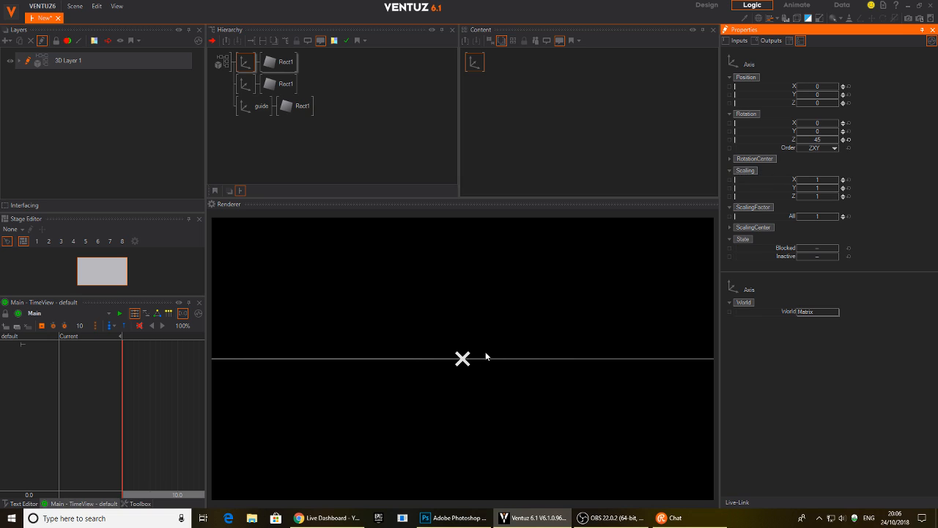
# - Reduce the SizeX of both bar rectangles together to about 0.221
pyautogui.click(282, 62)
pyautogui.keyDown('ctrl'); pyautogui.click(283, 82); pyautogui.keyUp('ctrl')
pyautogui.moveTo(829, 101)
pyautogui.mouseDown()
pyautogui.moveTo(810, 102)
pyautogui.moveTo(833, 102)
pyautogui.mouseUp()
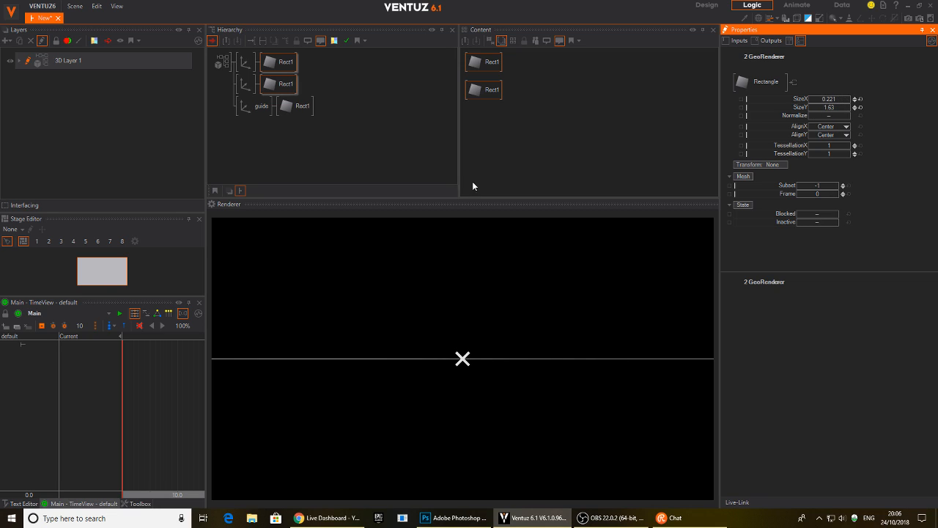
pyautogui.click(282, 142)
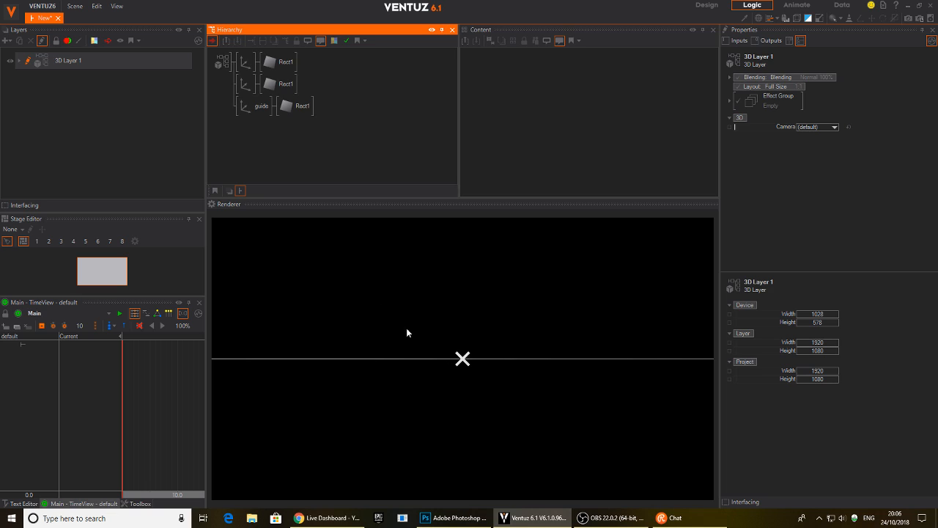
# - Set the vertical alignment (AlignY) of the first axis's rectangle to Top
pyautogui.click(248, 68)
pyautogui.click(277, 61)
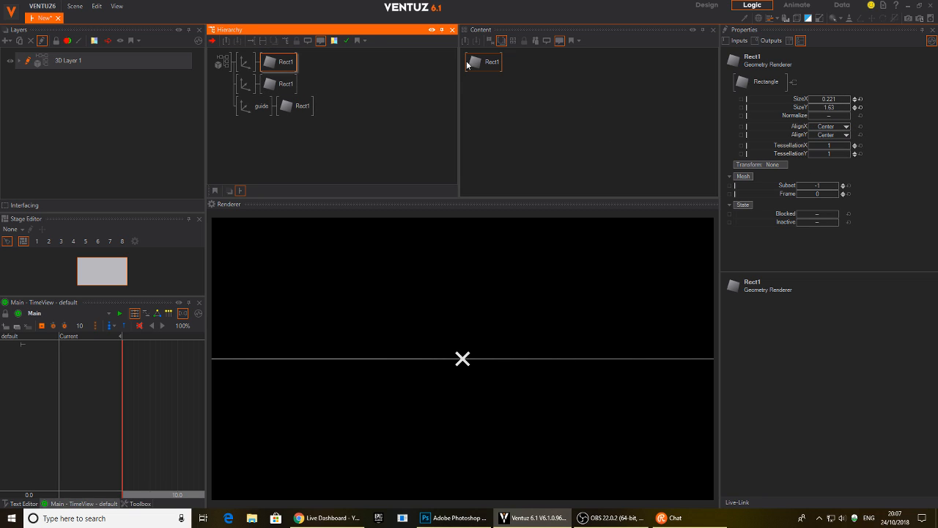
pyautogui.moveTo(482, 61); pyautogui.dragTo(488, 71)
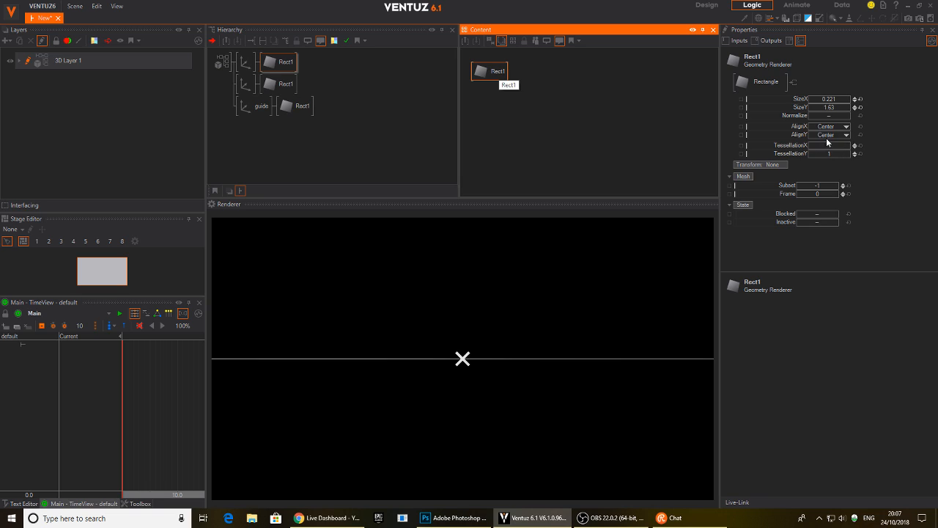
pyautogui.click(248, 63)
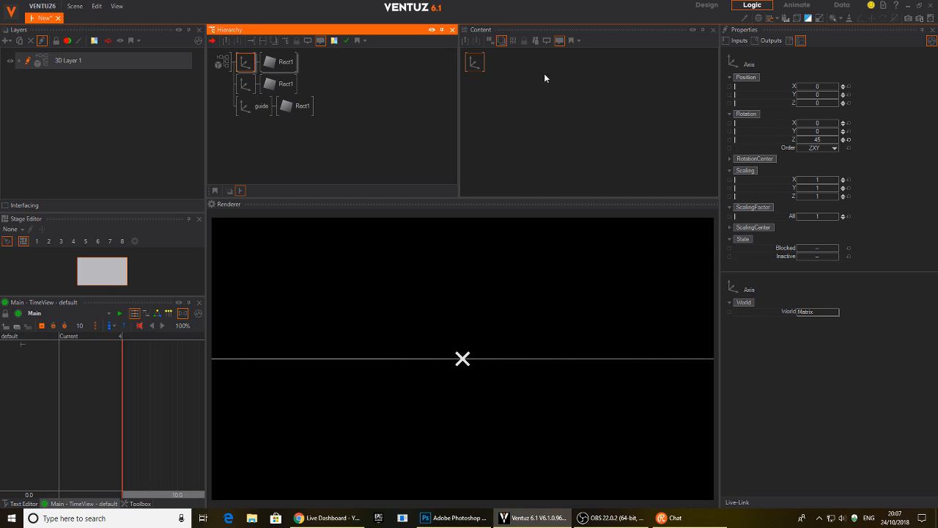
pyautogui.click(286, 64)
pyautogui.click(844, 134)
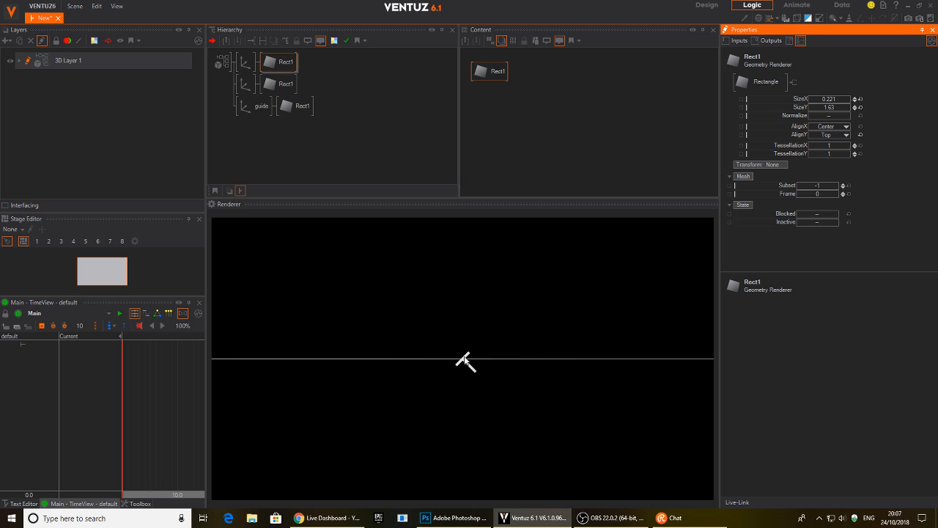
# - Set the vertical alignment (AlignY) of the second axis's rectangle to Bottom
pyautogui.click(246, 83)
pyautogui.click(280, 85)
pyautogui.click(846, 138)
pyautogui.click(817, 149)
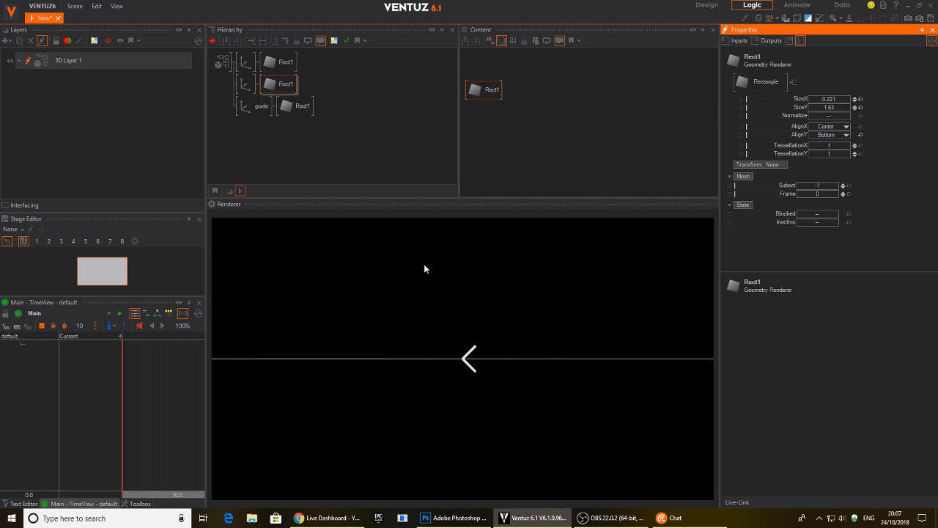
# - Offset the second axis in X and Y to shift its bar toward the lower left of the scene
pyautogui.click(245, 63)
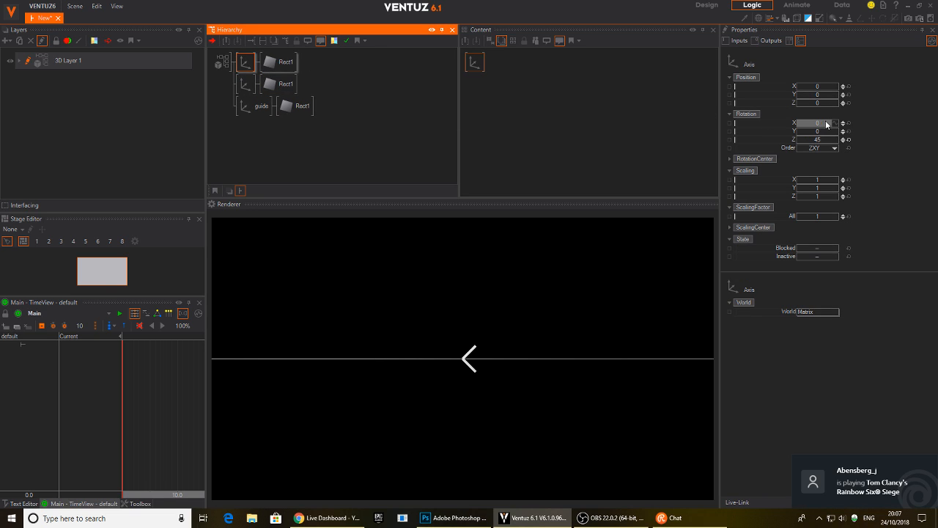
pyautogui.click(246, 84)
pyautogui.moveTo(816, 96)
pyautogui.mouseDown()
pyautogui.moveTo(797, 98)
pyautogui.moveTo(808, 98)
pyautogui.mouseUp()
pyautogui.moveTo(825, 86); pyautogui.dragTo(799, 88)
pyautogui.moveTo(821, 95); pyautogui.dragTo(818, 95)
# - Set the second axis's Z rotation to -50 and its rectangle's AlignY to Top
pyautogui.click(293, 85)
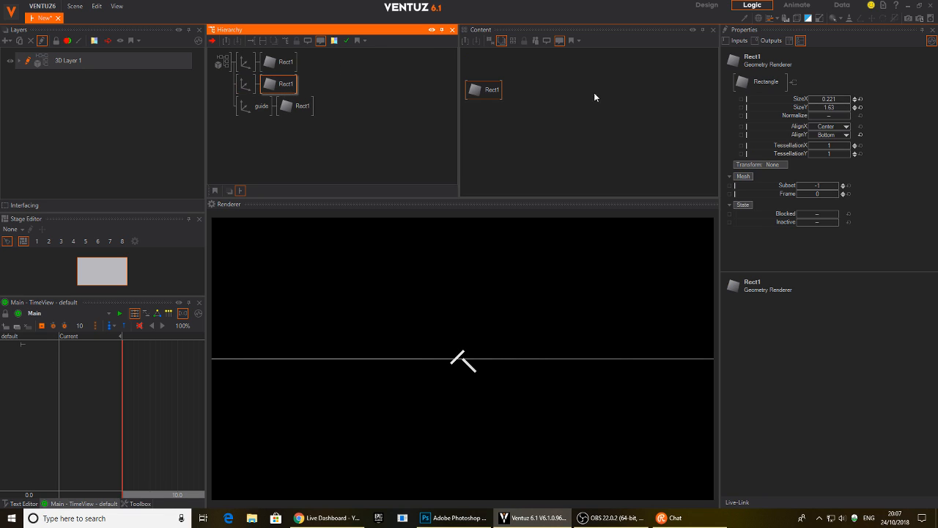
pyautogui.click(246, 83)
pyautogui.moveTo(820, 142)
pyautogui.mouseDown()
pyautogui.moveTo(838, 140)
pyautogui.moveTo(810, 140)
pyautogui.moveTo(841, 141)
pyautogui.moveTo(812, 140)
pyautogui.mouseUp()
pyautogui.click(278, 85)
pyautogui.click(846, 135)
pyautogui.click(831, 163)
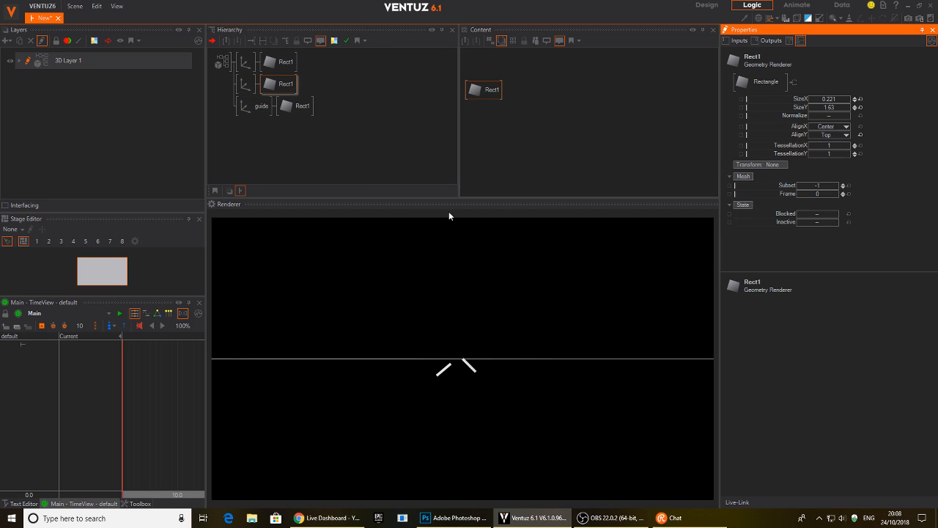
# - Cross the bars at the guide line by moving the second axis to about X -0.25, Y 0.61 and the first to X -1.38, Y 0.65
pyautogui.click(243, 85)
pyautogui.moveTo(841, 95); pyautogui.dragTo(818, 92)
pyautogui.click(245, 62)
pyautogui.click(823, 95)
pyautogui.click(241, 87)
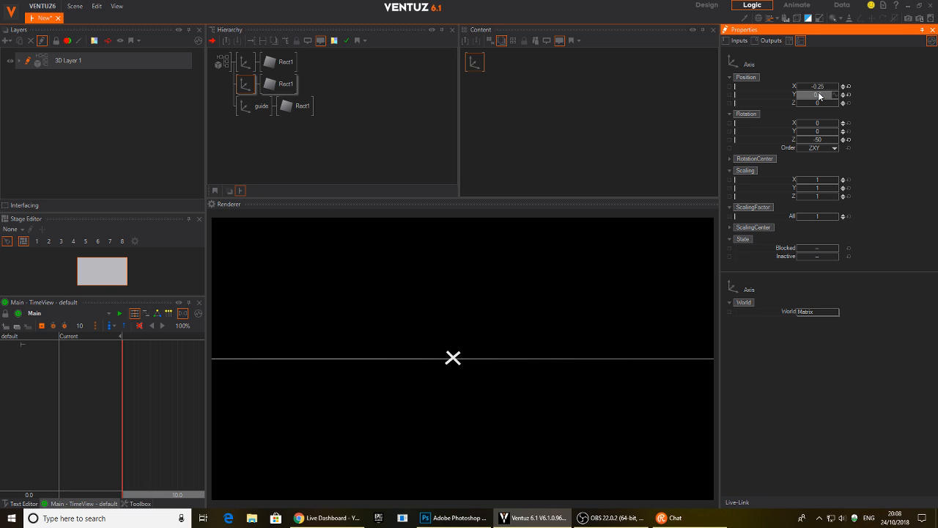
pyautogui.click(248, 66)
pyautogui.click(245, 81)
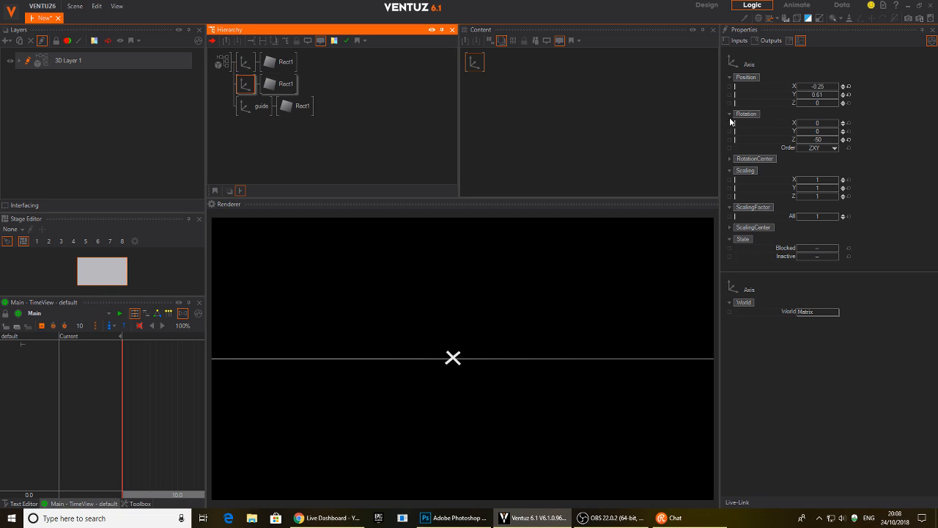
# - Set the second axis's Z rotation to -45 and raise its Y position to about 0.64
pyautogui.click(821, 139)
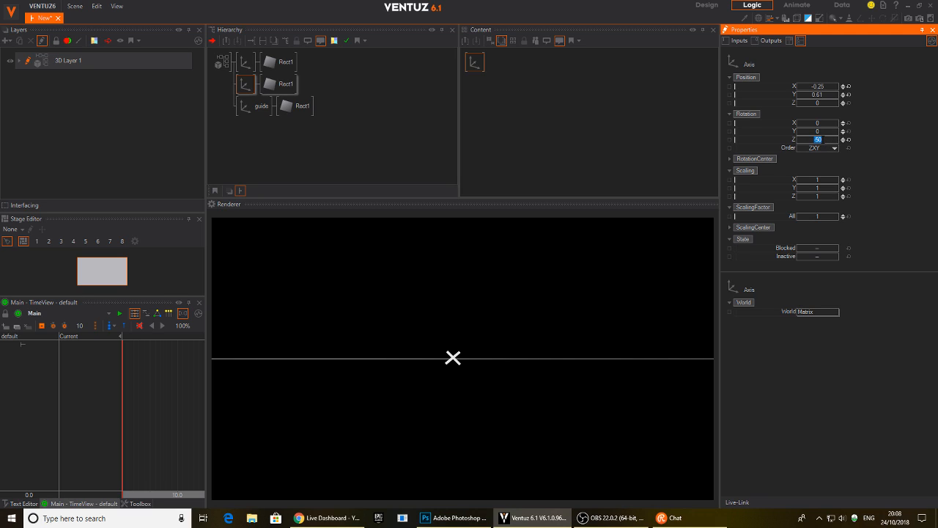
pyautogui.write('-4')
pyautogui.click(251, 80)
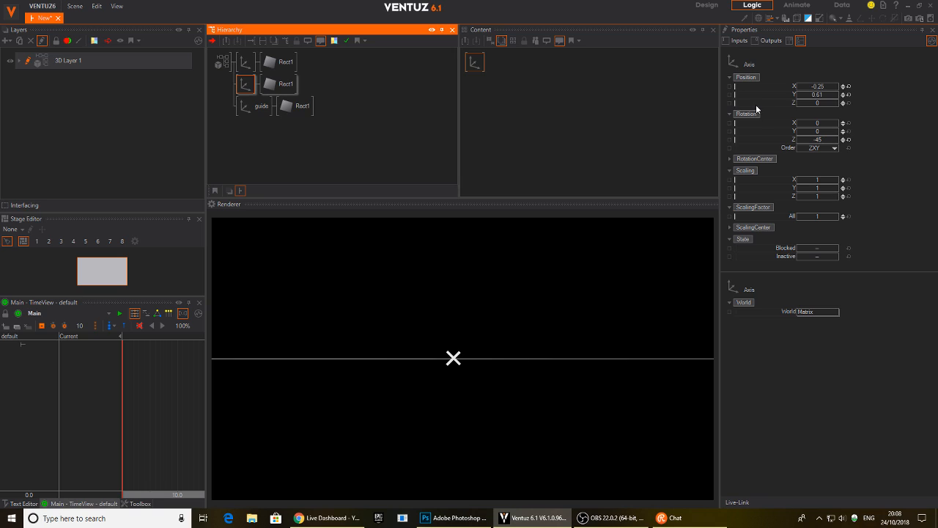
pyautogui.click(820, 99)
pyautogui.scroll(3, 822, 96)
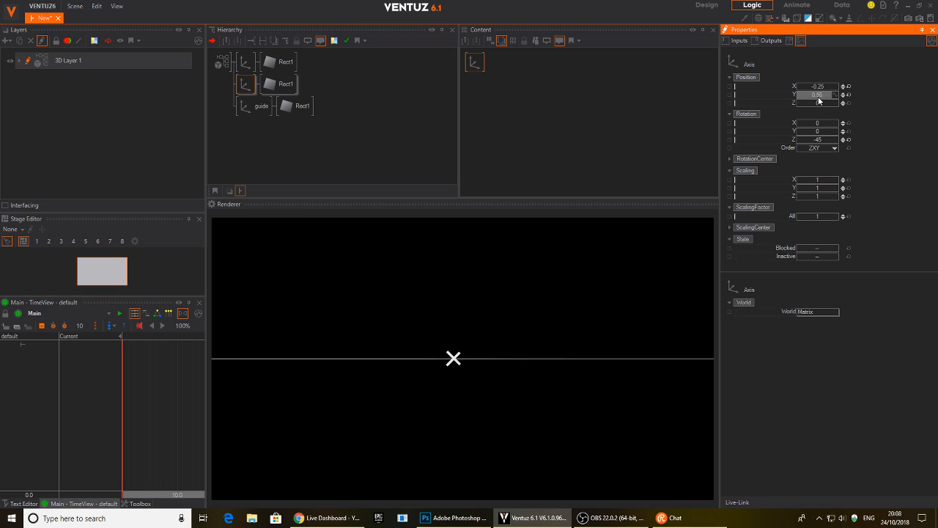
# - Rename the first bar's axis to 1 and the second bar's axis to 2
pyautogui.click(249, 66)
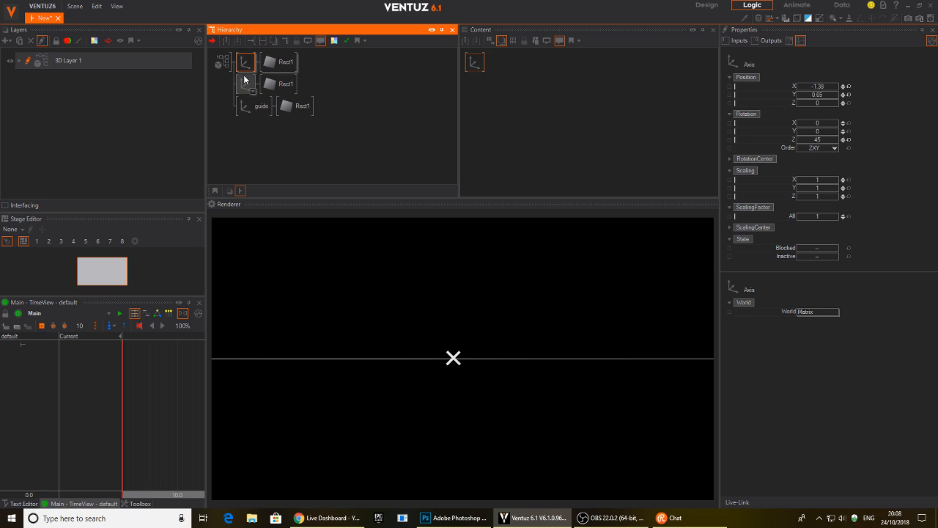
pyautogui.click(522, 98)
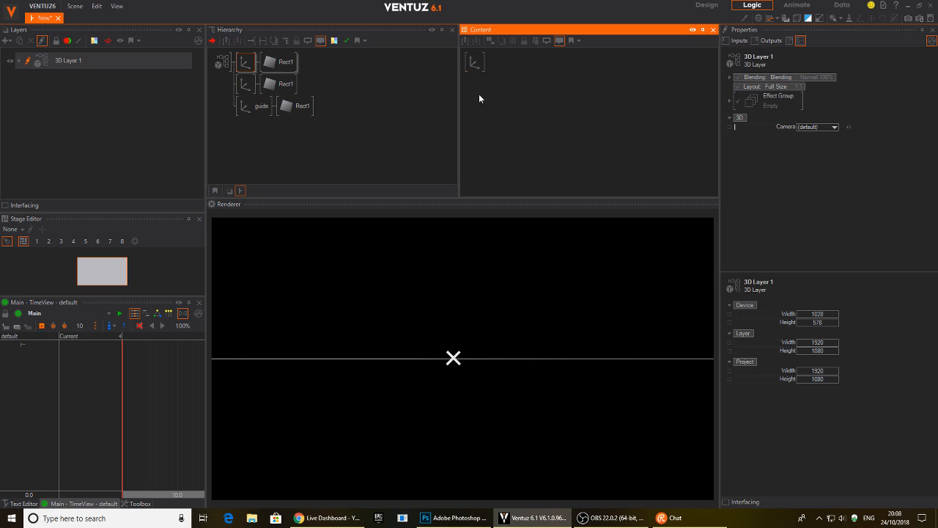
pyautogui.click(247, 67)
pyautogui.click(245, 83)
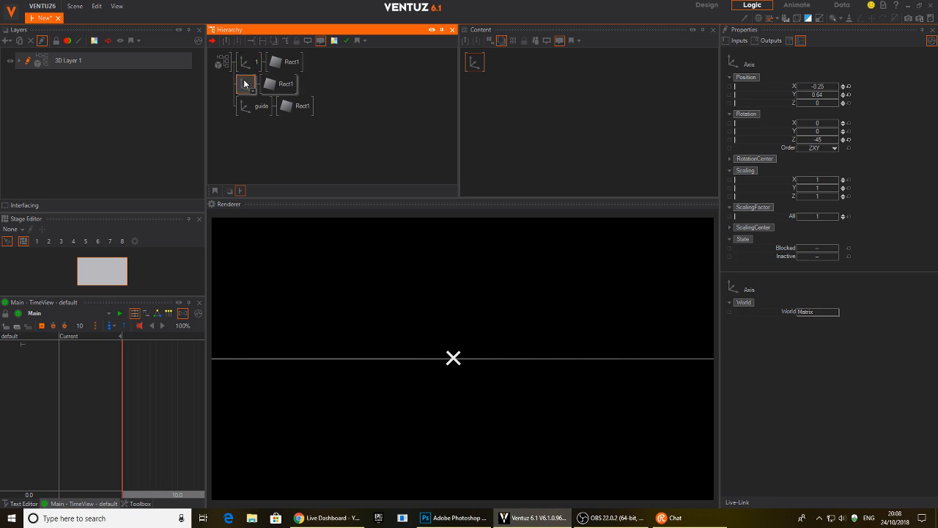
pyautogui.click(541, 89)
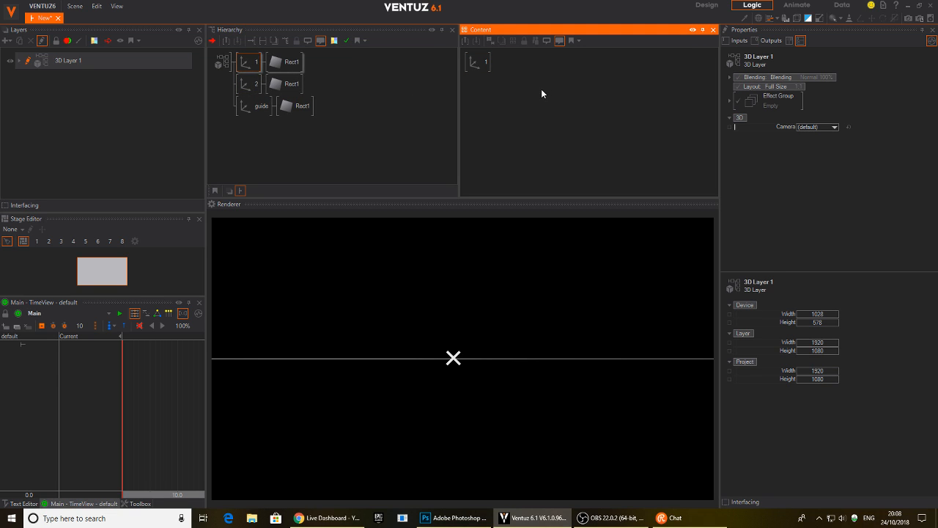
# - Show axes 1 and 2 together in the content graph and arrange their nodes one above the other
pyautogui.click(251, 61)
pyautogui.keyDown('ctrl'); pyautogui.click(250, 83); pyautogui.keyUp('ctrl')
pyautogui.click(581, 109)
pyautogui.moveTo(507, 65); pyautogui.dragTo(482, 103)
pyautogui.click(561, 122)
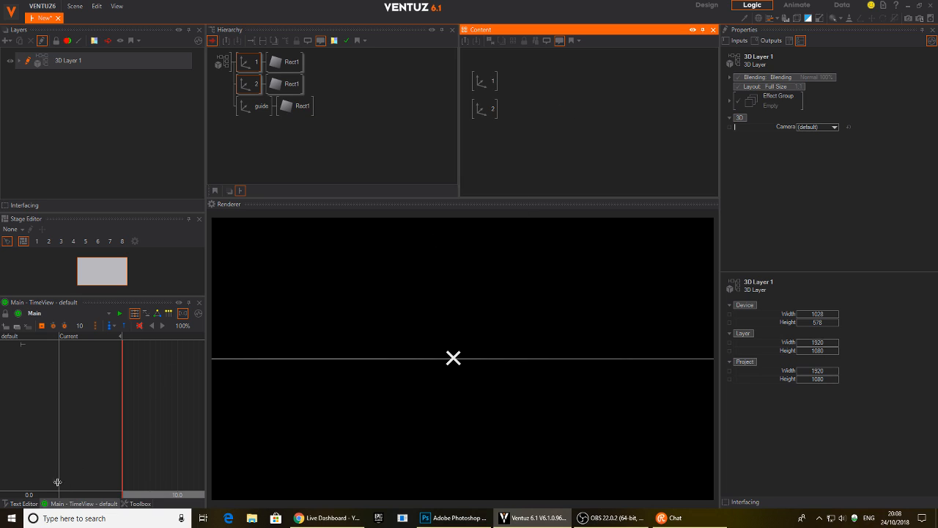
# - Add a Keyframe Animation node beside the two axis nodes in the content graph
pyautogui.click(59, 505)
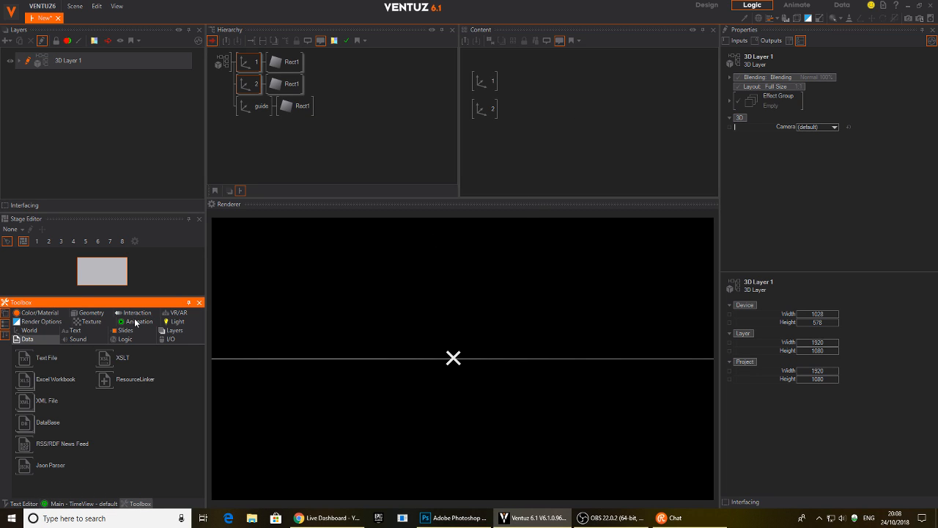
pyautogui.click(135, 322)
pyautogui.moveTo(205, 302); pyautogui.dragTo(549, 95)
pyautogui.click(510, 71)
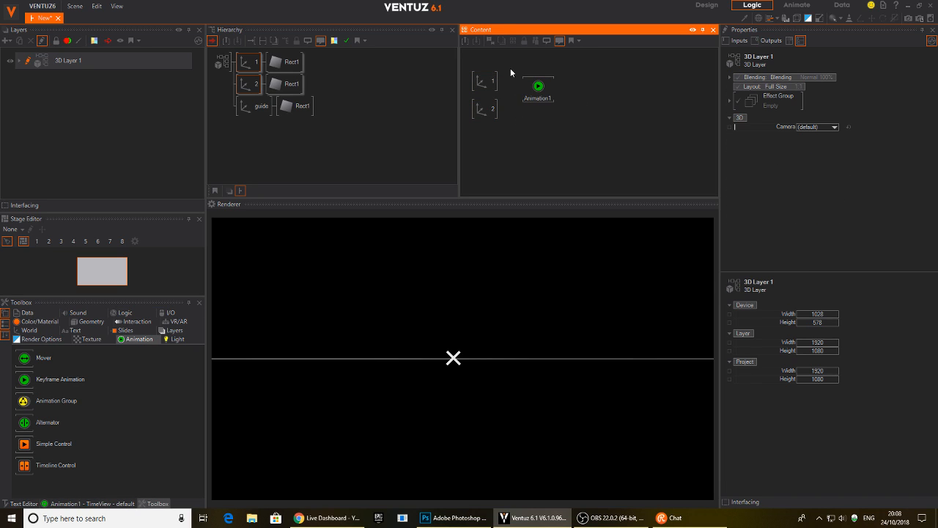
# - Bind the Position X, Position Y and Rotation Z of both axes to the keyframe animation
pyautogui.moveTo(482, 124); pyautogui.dragTo(482, 123)
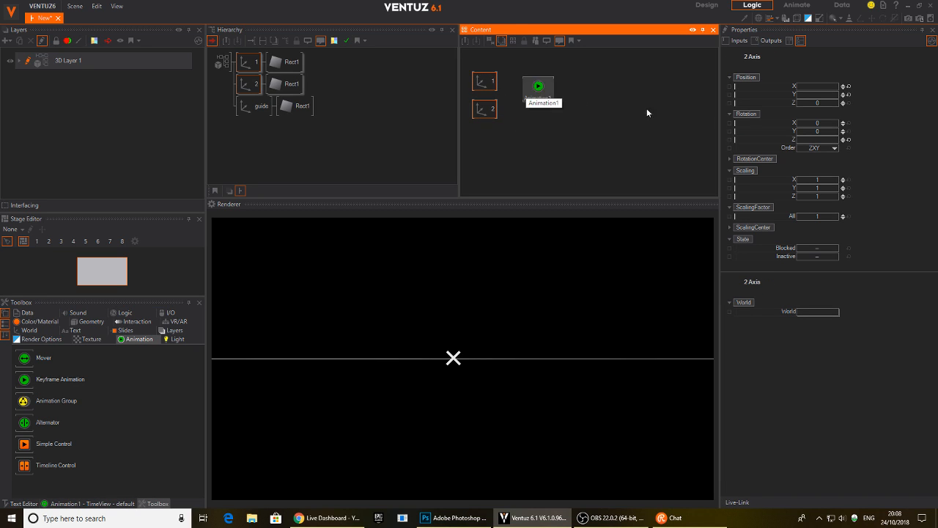
pyautogui.moveTo(784, 93); pyautogui.dragTo(538, 86)
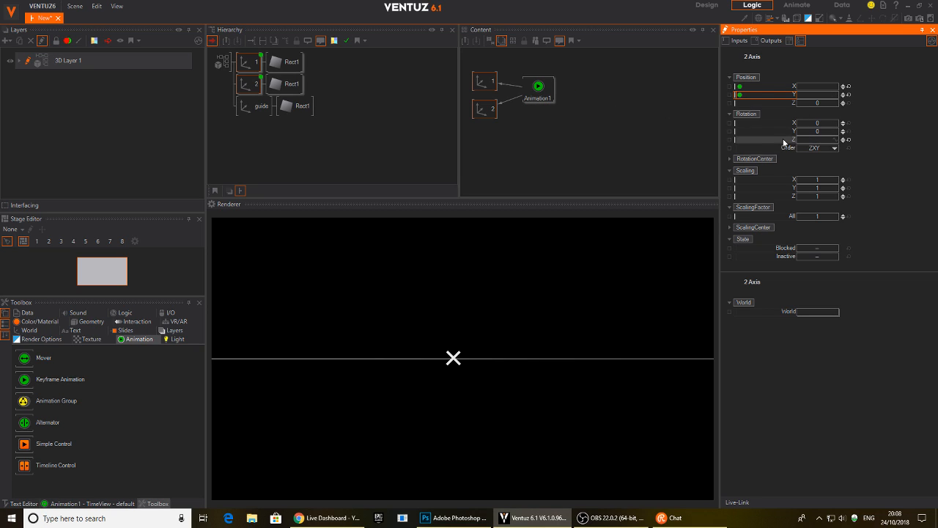
pyautogui.moveTo(787, 143); pyautogui.dragTo(545, 90)
pyautogui.click(339, 109)
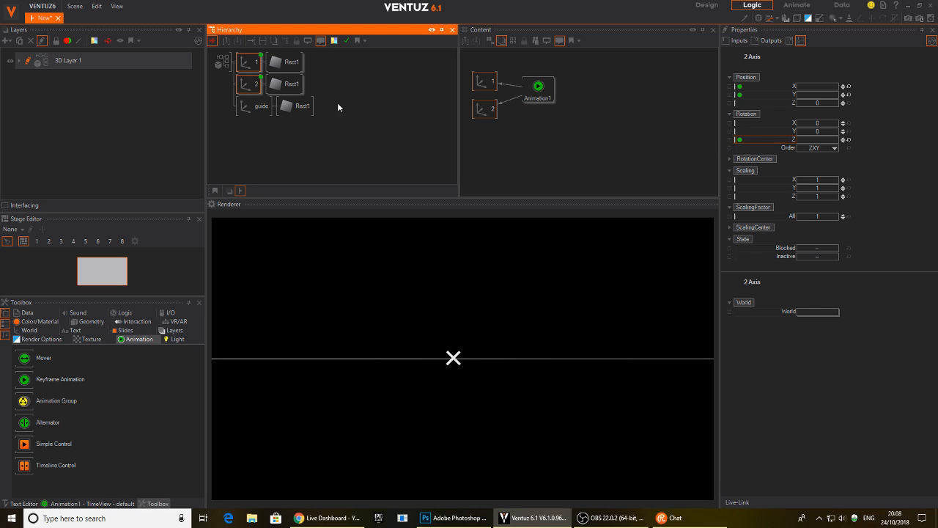
# - Bind axis 1's Scaling Y to the keyframe animation and show the animation's channels in a widened timeline
pyautogui.click(247, 66)
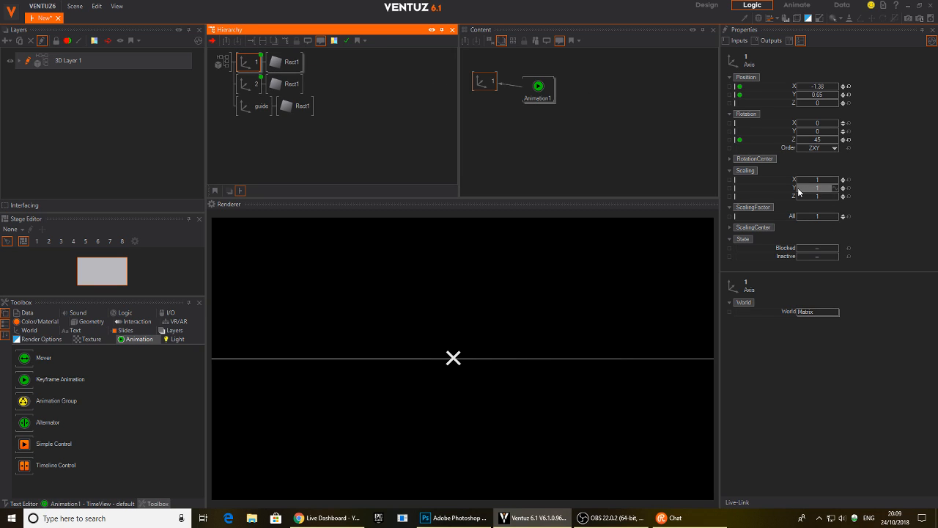
pyautogui.click(541, 90)
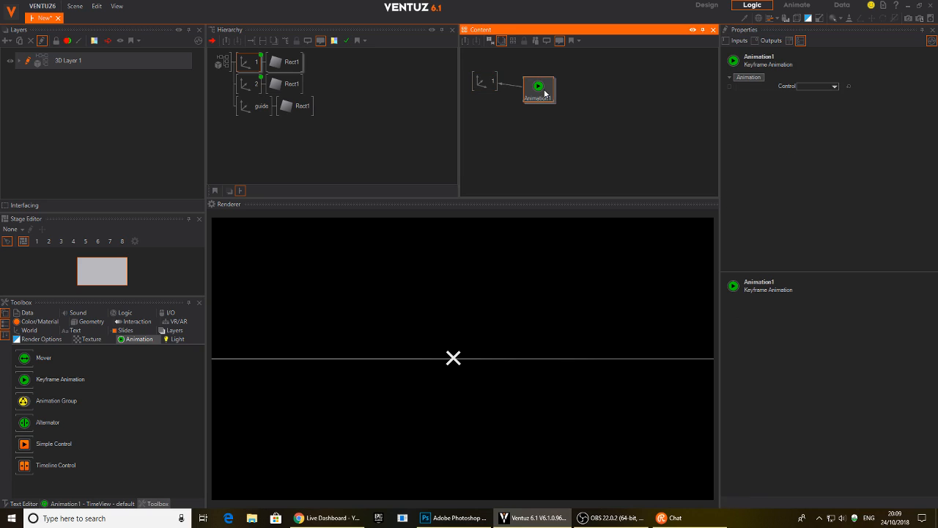
pyautogui.moveTo(543, 90); pyautogui.dragTo(547, 96)
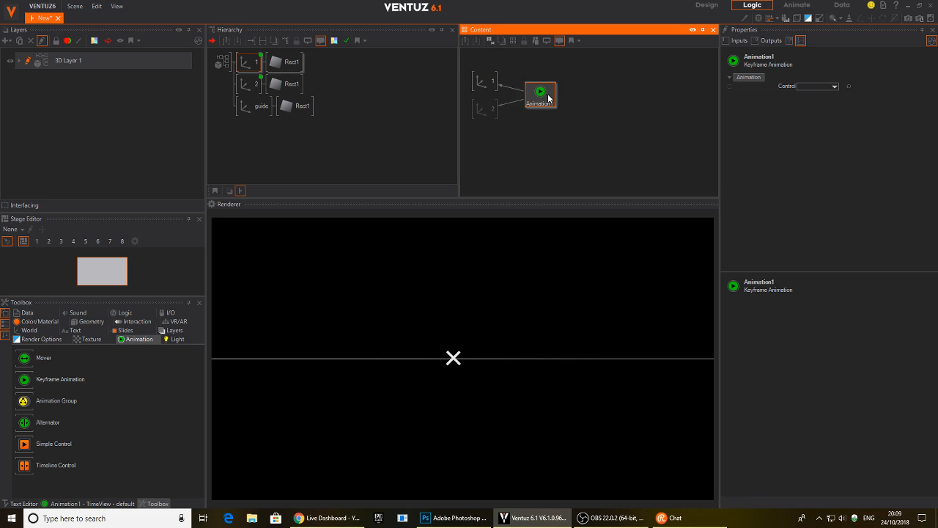
pyautogui.click(66, 503)
pyautogui.moveTo(206, 409); pyautogui.dragTo(314, 404)
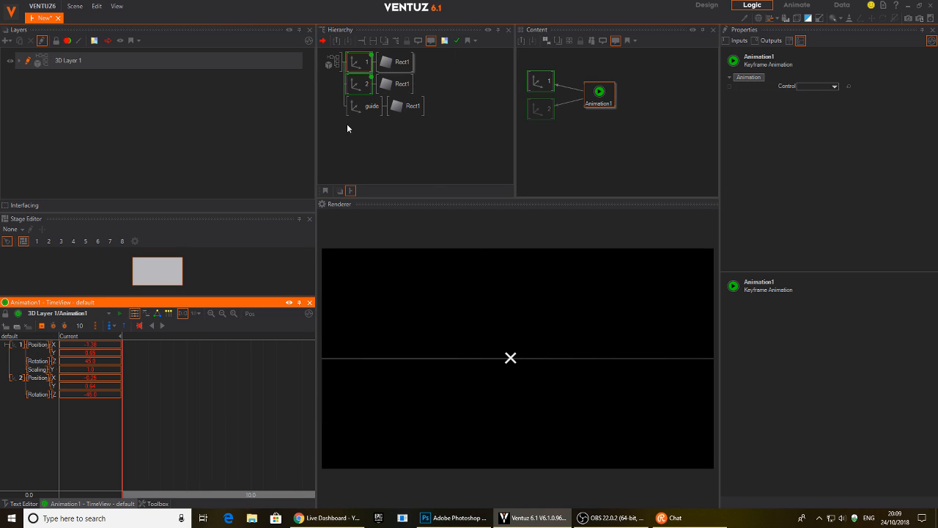
# - Insert a parent axis above axes 1, 2 and guide, and set its overall scaling factor to about 9.12
pyautogui.click(341, 130)
pyautogui.press('Tab')
pyautogui.write('ax')
pyautogui.moveTo(358, 161); pyautogui.dragTo(350, 62)
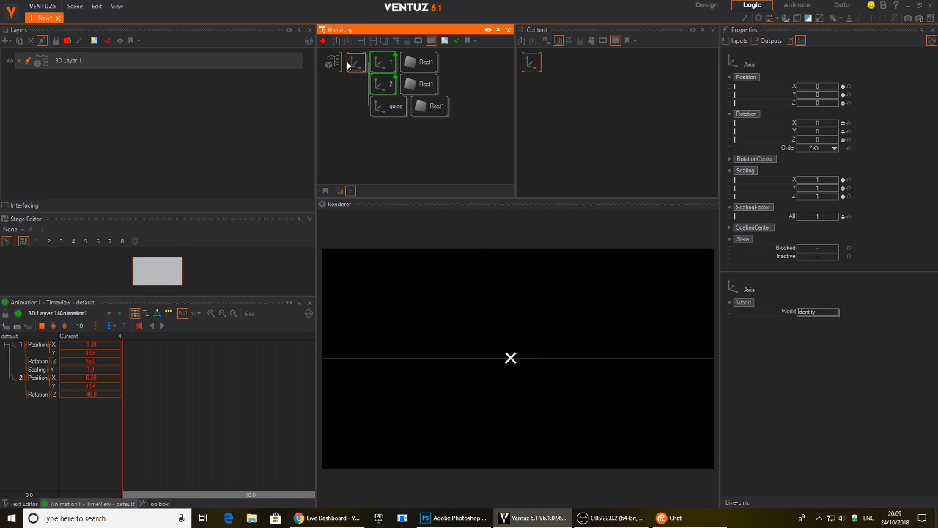
pyautogui.click(838, 219)
pyautogui.moveTo(837, 219); pyautogui.dragTo(838, 218)
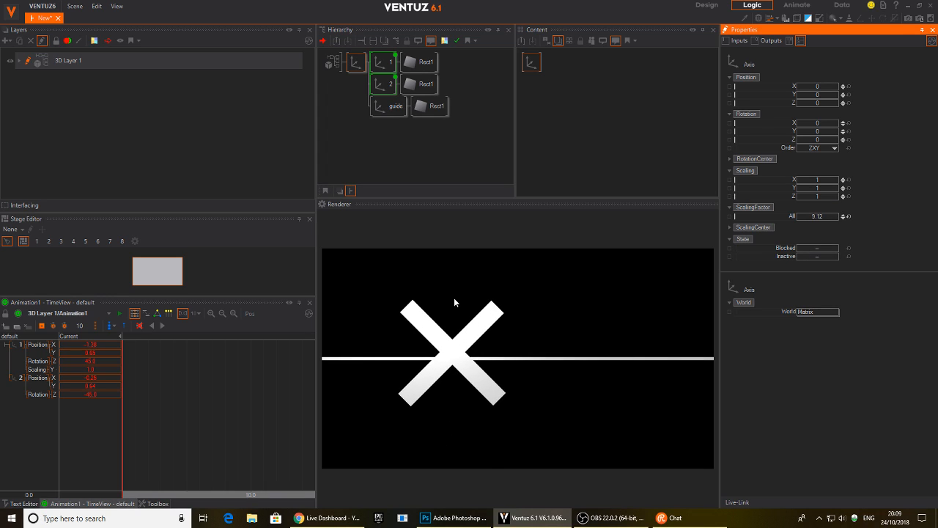
# - Lower both bar axes together to Y positions of about 0.573 for axis 1 and 0.563 for axis 2
pyautogui.click(381, 61)
pyautogui.keyDown('ctrl'); pyautogui.click(381, 83); pyautogui.keyUp('ctrl')
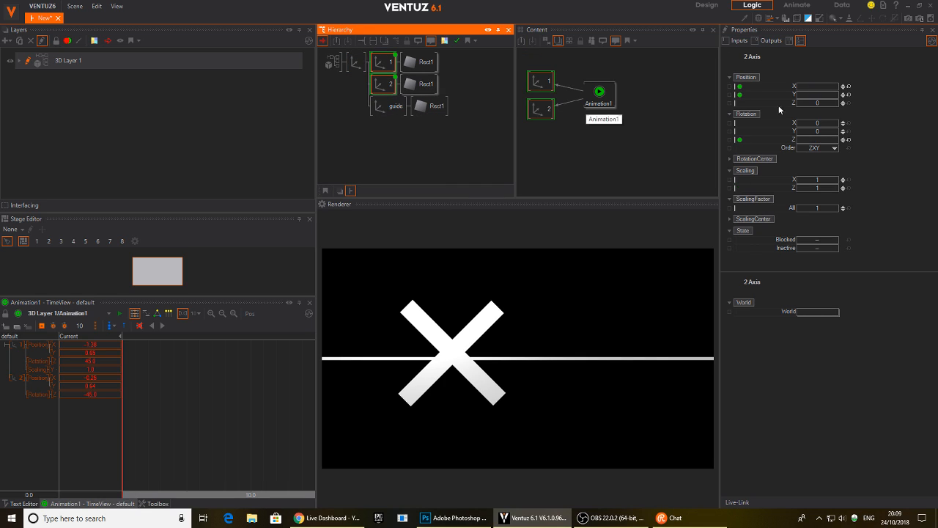
pyautogui.moveTo(825, 96); pyautogui.dragTo(815, 95)
# - Store keyframes for all animated channels of axes 1 and 2 at time 0.0
pyautogui.click(144, 422)
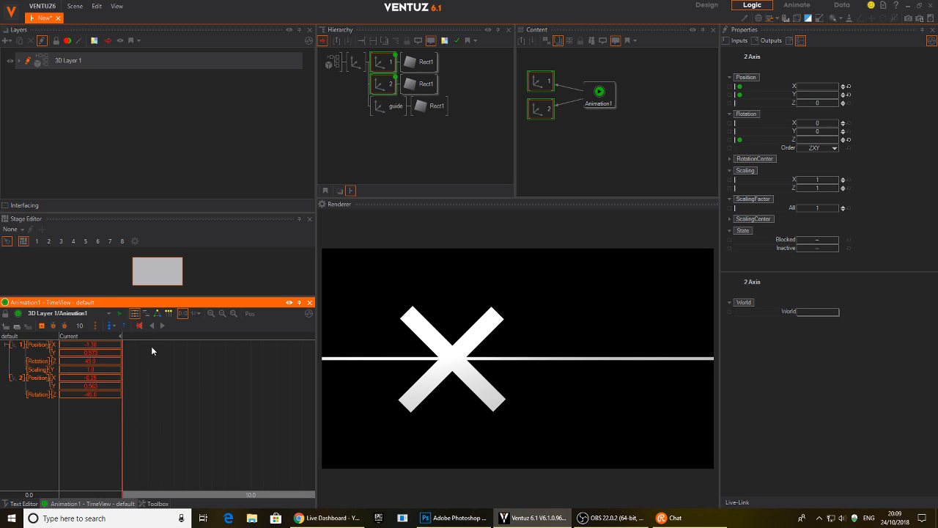
pyautogui.moveTo(166, 390); pyautogui.dragTo(181, 382, button='middle')
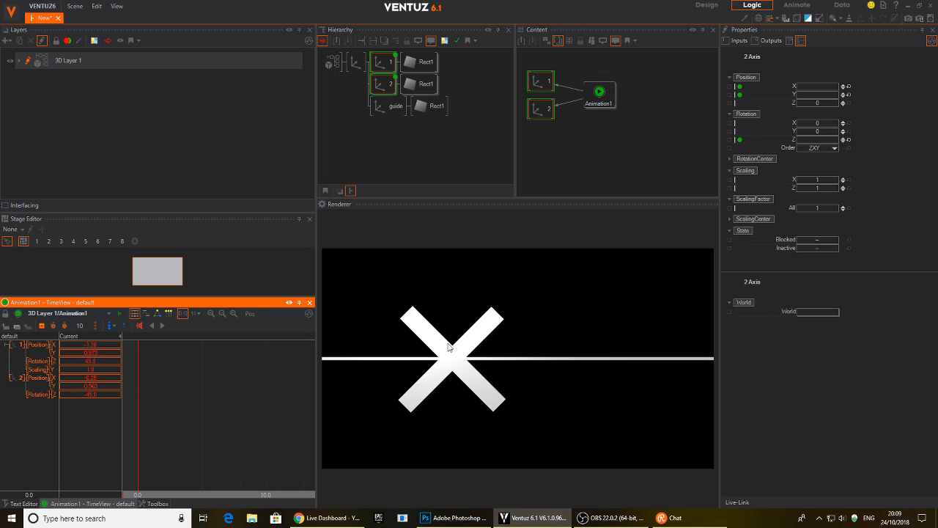
pyautogui.click(42, 325)
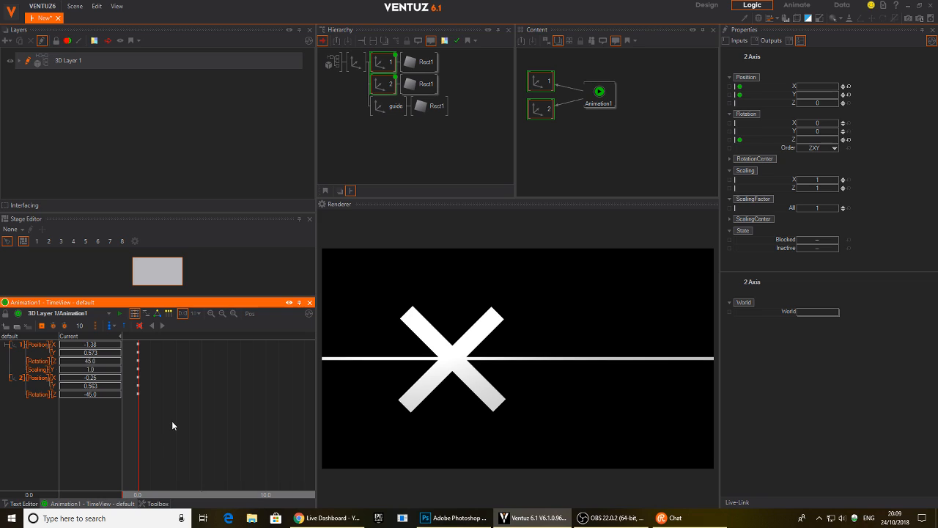
# - At time 5.0, keyframe axis 1 with rotation about 39.5 and Y scaling 0.45, and axis 2 with rotation about -52 and position about 0, 0.6
pyautogui.moveTo(158, 431); pyautogui.dragTo(201, 437)
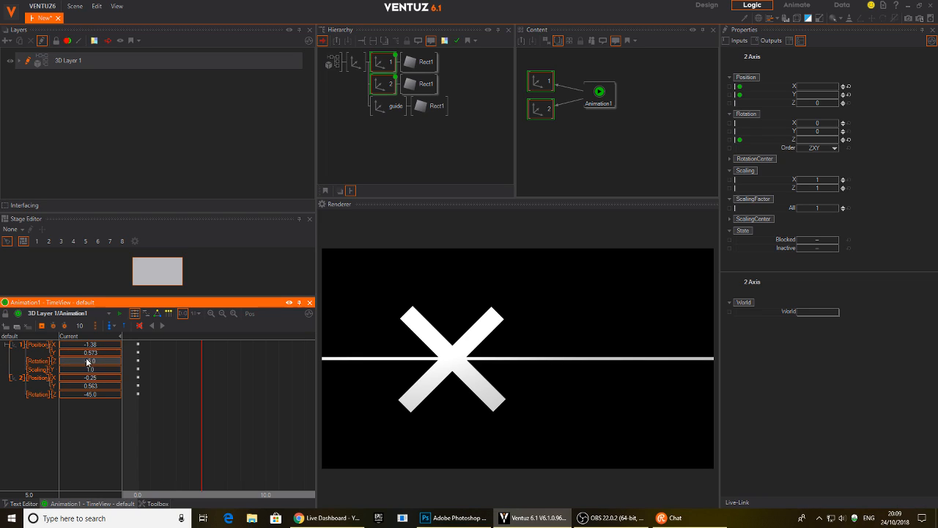
pyautogui.moveTo(96, 367); pyautogui.dragTo(88, 364)
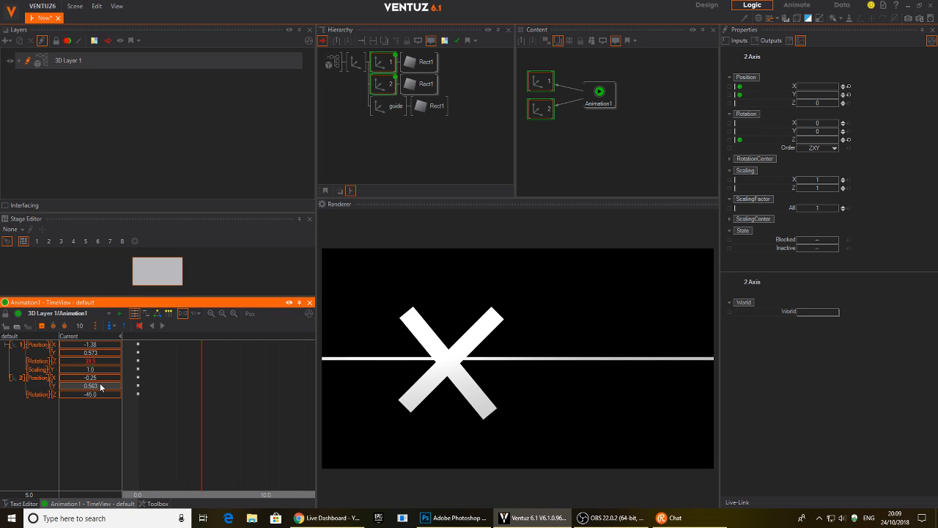
pyautogui.moveTo(93, 394)
pyautogui.mouseDown()
pyautogui.moveTo(109, 394)
pyautogui.moveTo(60, 394)
pyautogui.moveTo(118, 397)
pyautogui.moveTo(95, 396)
pyautogui.mouseUp()
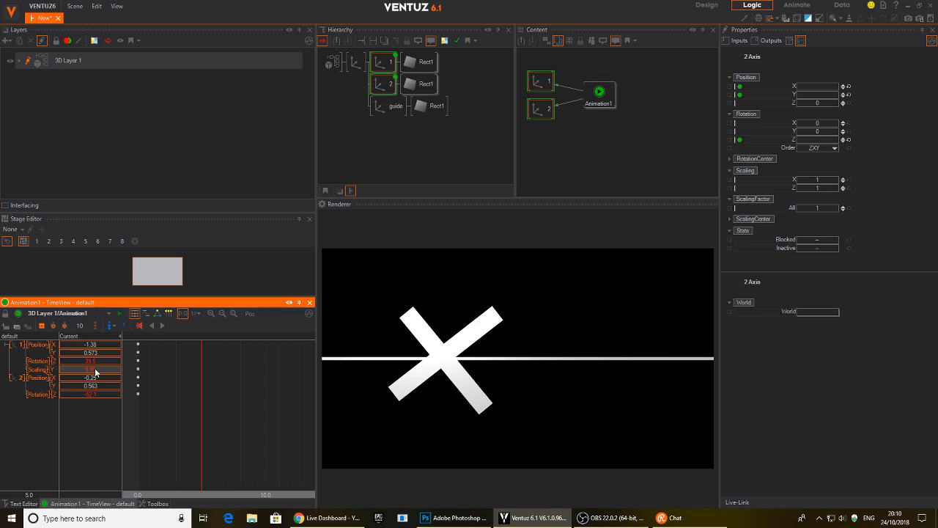
pyautogui.moveTo(95, 372); pyautogui.dragTo(84, 372)
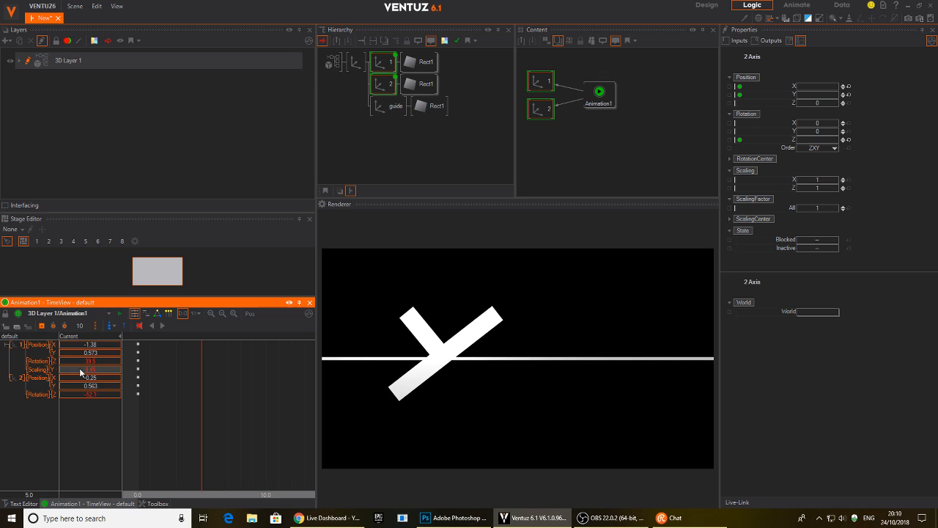
pyautogui.moveTo(88, 386)
pyautogui.mouseDown()
pyautogui.moveTo(78, 376)
pyautogui.moveTo(112, 381)
pyautogui.moveTo(89, 391)
pyautogui.moveTo(90, 381)
pyautogui.mouseUp()
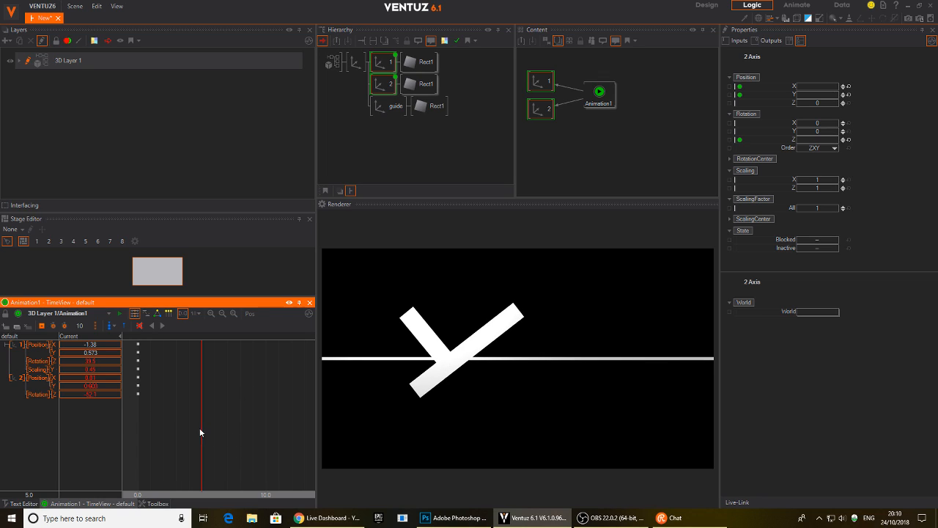
pyautogui.click(42, 327)
# - Return to time 0.0 and delete all seven channels' keyframes at time 5.0
pyautogui.moveTo(202, 439)
pyautogui.mouseDown()
pyautogui.moveTo(138, 436)
pyautogui.moveTo(212, 435)
pyautogui.moveTo(139, 435)
pyautogui.moveTo(192, 438)
pyautogui.moveTo(176, 380)
pyautogui.moveTo(151, 377)
pyautogui.moveTo(139, 435)
pyautogui.moveTo(196, 436)
pyautogui.moveTo(139, 439)
pyautogui.mouseUp()
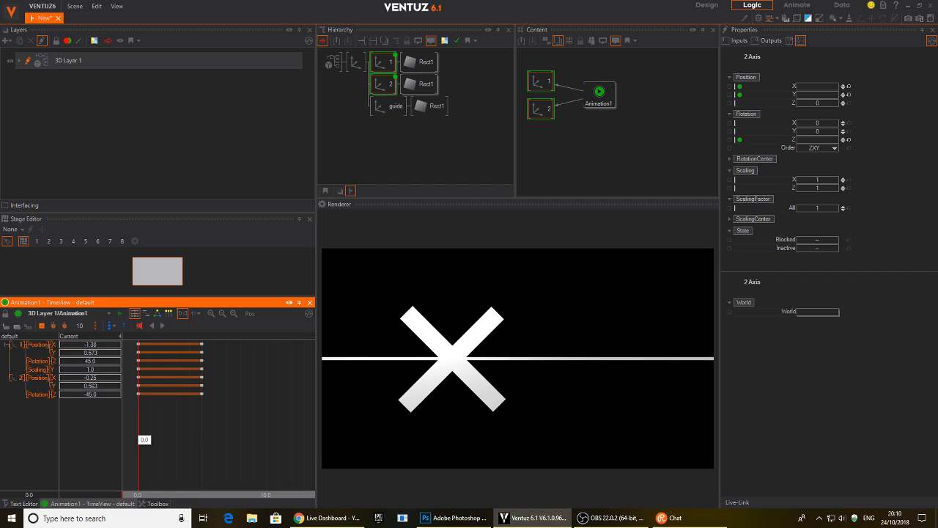
pyautogui.moveTo(204, 370); pyautogui.dragTo(202, 347)
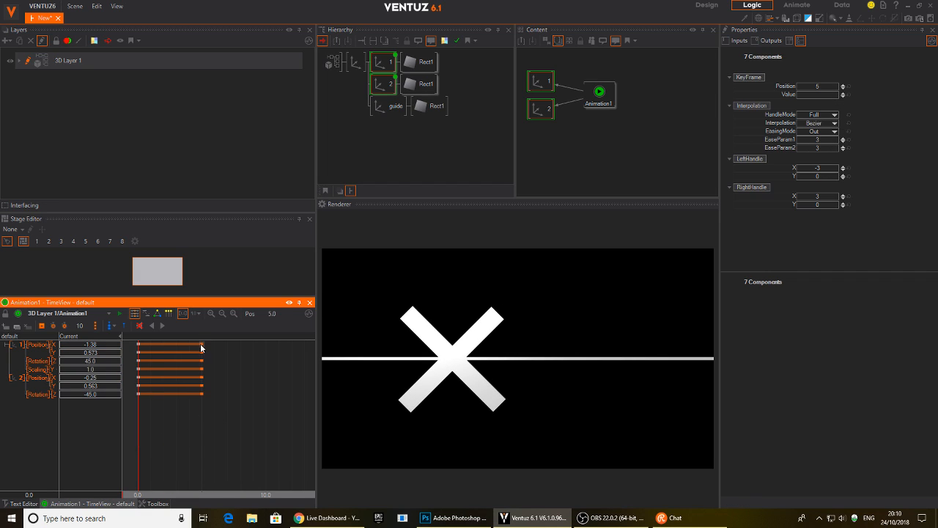
pyautogui.press('Delete')
# - Try swinging axis 1's Z rotation to about -44 at time 5.1, with axis 2 near -45
pyautogui.moveTo(138, 422); pyautogui.dragTo(203, 423)
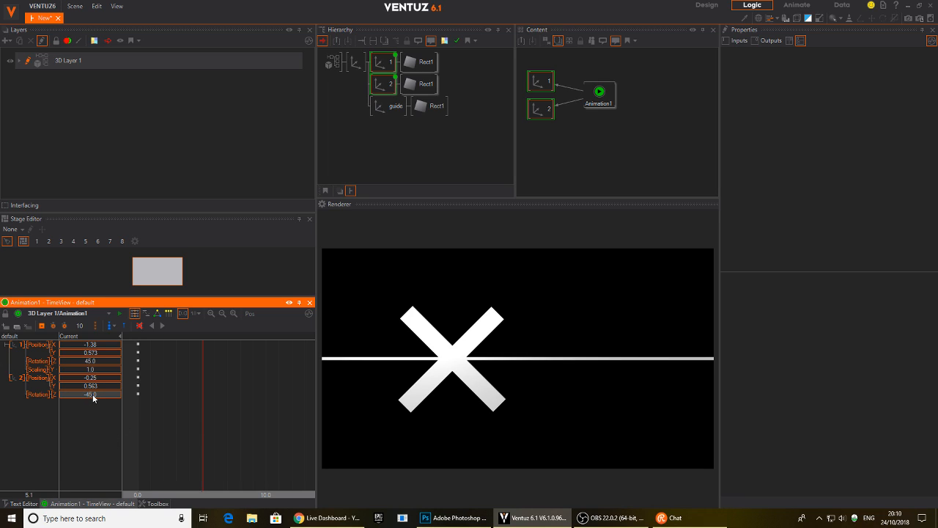
pyautogui.moveTo(94, 393)
pyautogui.mouseDown()
pyautogui.moveTo(108, 393)
pyautogui.moveTo(92, 395)
pyautogui.mouseUp()
pyautogui.moveTo(87, 358); pyautogui.dragTo(63, 356)
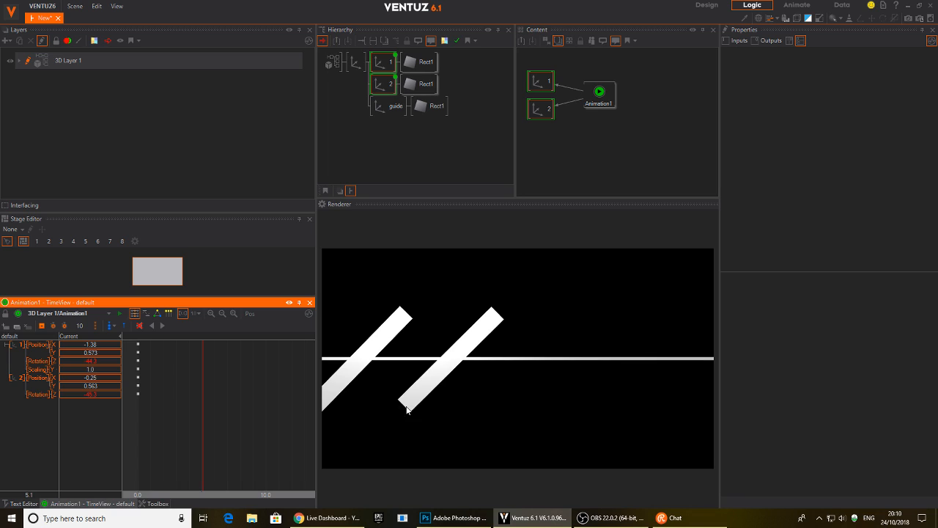
# - Set the AlignY of the rectangle under axis 2 to Bottom
pyautogui.click(418, 84)
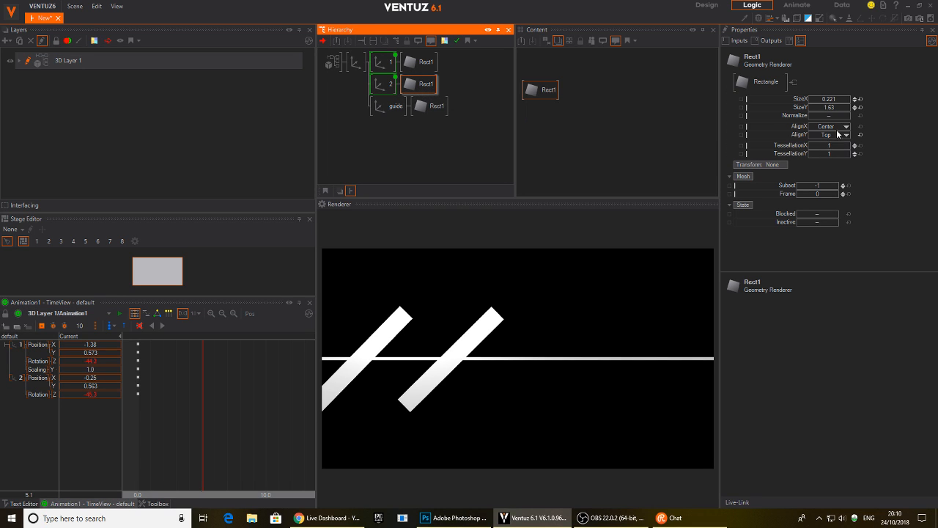
pyautogui.click(841, 134)
pyautogui.click(803, 156)
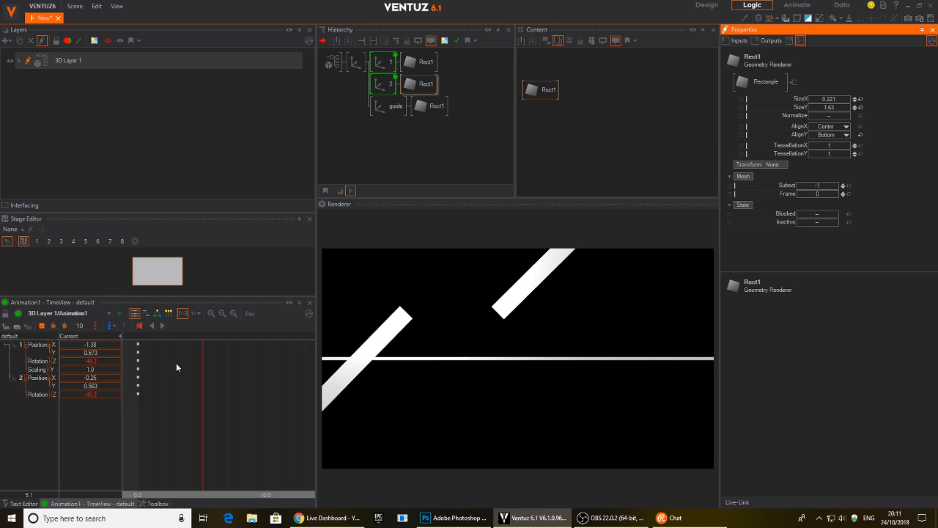
# - At time 0.0, move axis 2 to about X -1.39, Y -0.591 so its bar crosses the first one on the guide line
pyautogui.click(95, 389)
pyautogui.moveTo(203, 440); pyautogui.dragTo(138, 427)
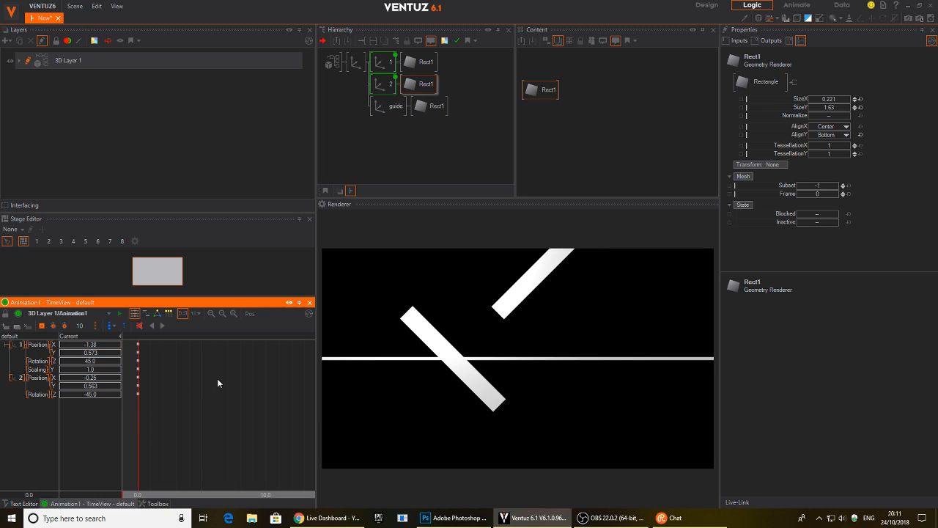
pyautogui.moveTo(94, 387)
pyautogui.mouseDown()
pyautogui.moveTo(61, 389)
pyautogui.moveTo(98, 378)
pyautogui.moveTo(92, 374)
pyautogui.moveTo(102, 389)
pyautogui.moveTo(110, 386)
pyautogui.moveTo(97, 379)
pyautogui.moveTo(107, 377)
pyautogui.moveTo(100, 385)
pyautogui.mouseUp()
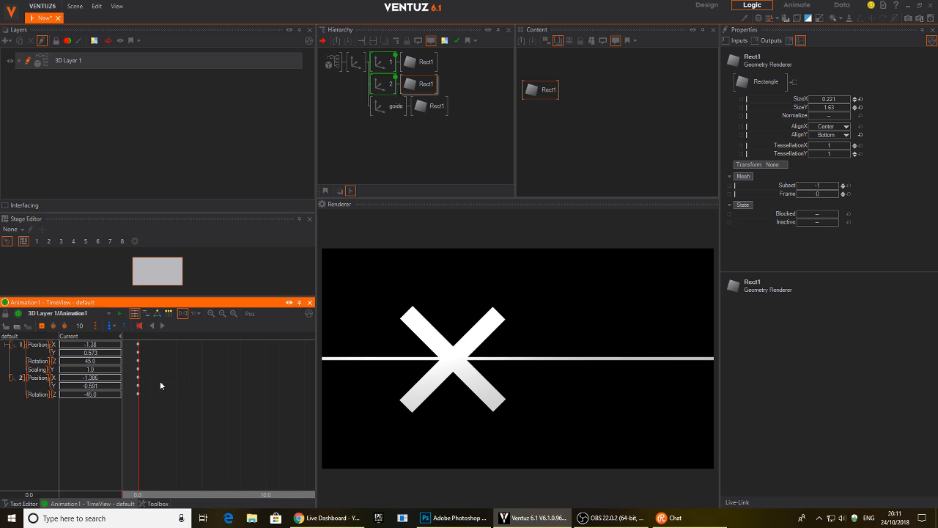
# - At time 5.0, set axis 2's Z rotation to about 45 and axis 1's to about -45
pyautogui.moveTo(144, 416); pyautogui.dragTo(202, 417)
pyautogui.moveTo(101, 393); pyautogui.dragTo(120, 390)
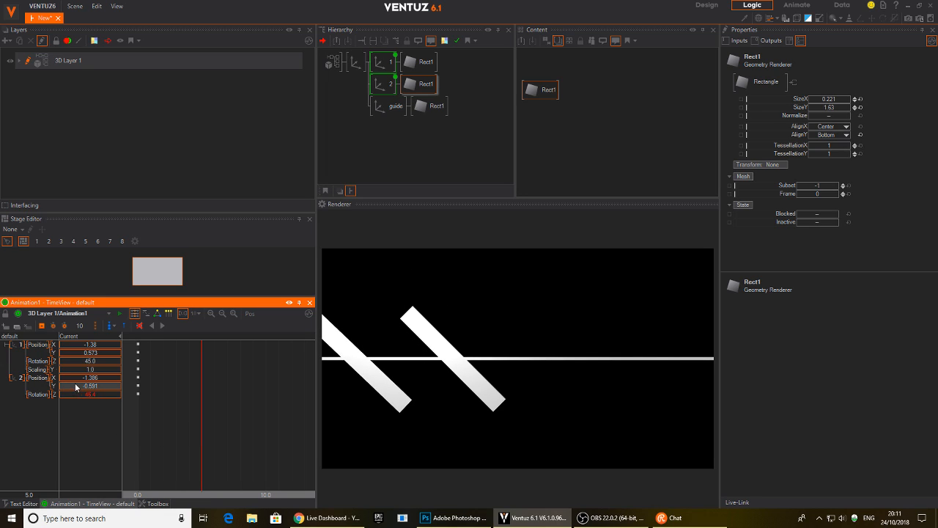
pyautogui.moveTo(90, 363); pyautogui.dragTo(59, 356)
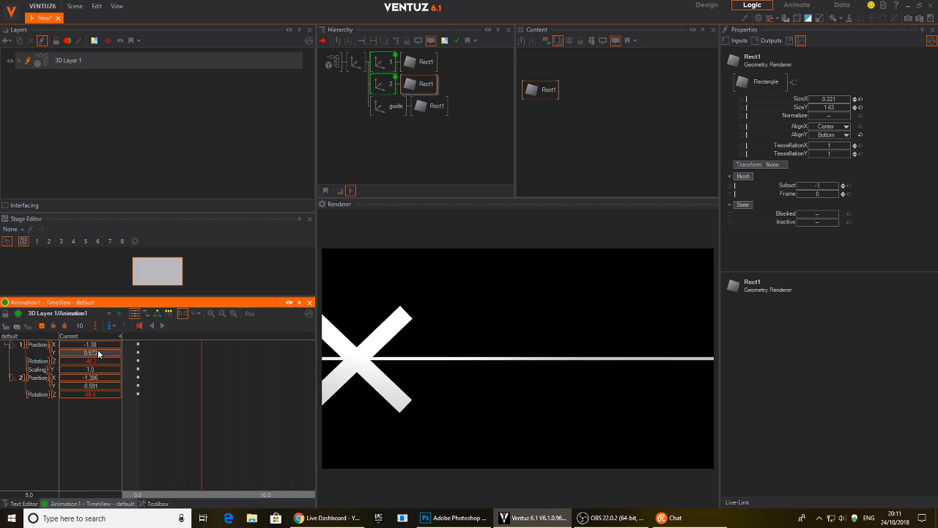
# - At time 5.0, set axis 1's X position to about 0.109 and Y scaling to about 0.81, and axis 2's X position to about -0.586
pyautogui.moveTo(90, 344); pyautogui.dragTo(60, 346)
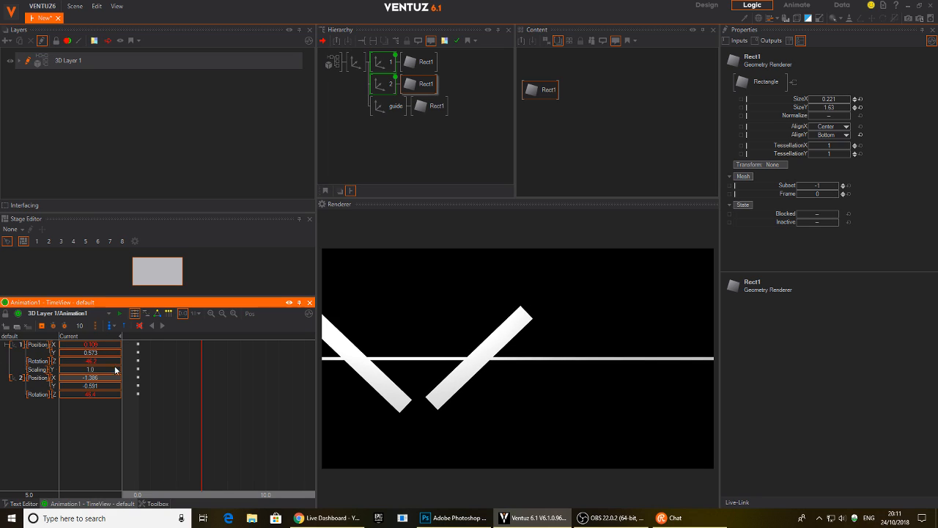
pyautogui.moveTo(91, 380)
pyautogui.mouseDown()
pyautogui.moveTo(119, 375)
pyautogui.moveTo(96, 393)
pyautogui.moveTo(89, 372)
pyautogui.mouseUp()
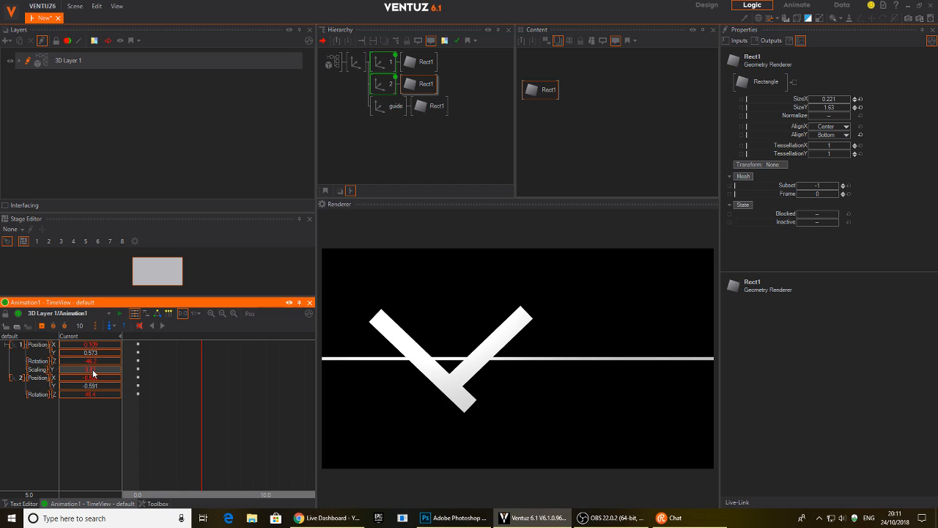
# - Add the Y scaling of axis 2 to the keyframe animation
pyautogui.click(391, 89)
pyautogui.click(578, 122)
pyautogui.click(551, 65)
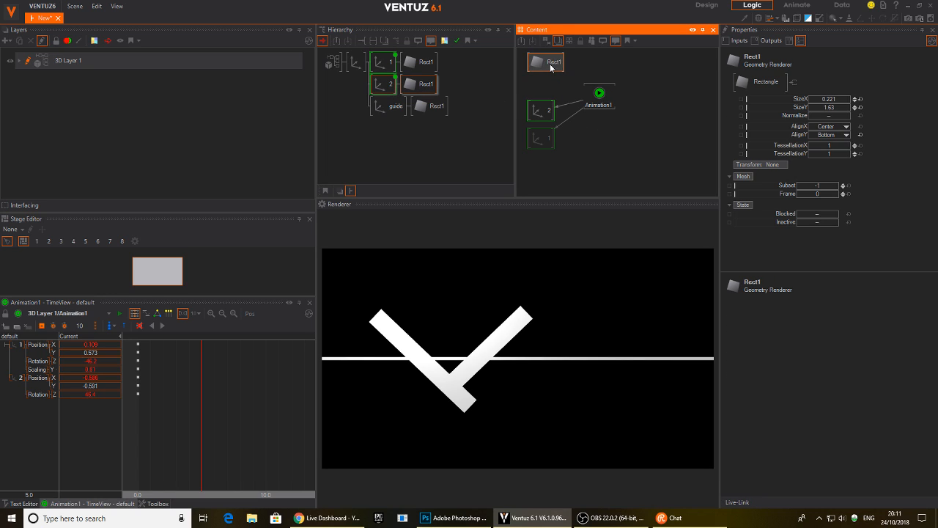
pyautogui.click(542, 110)
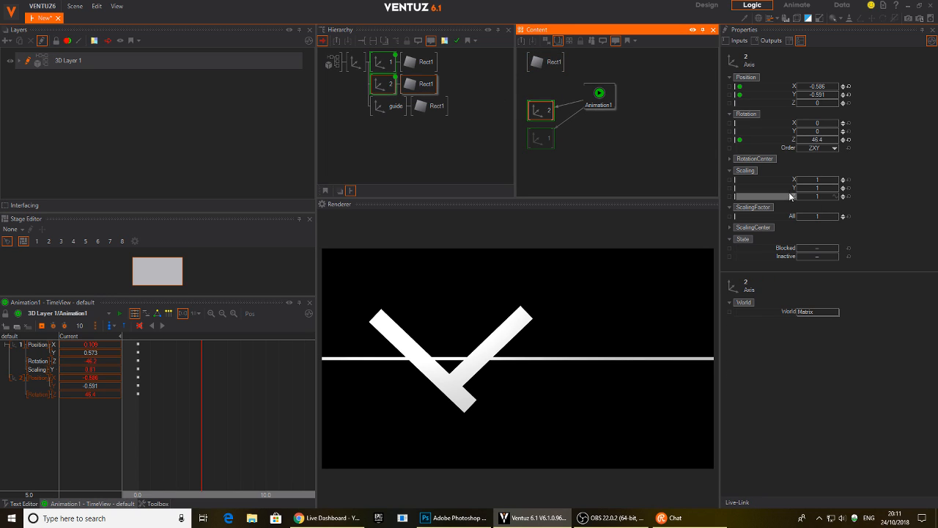
pyautogui.click(736, 188)
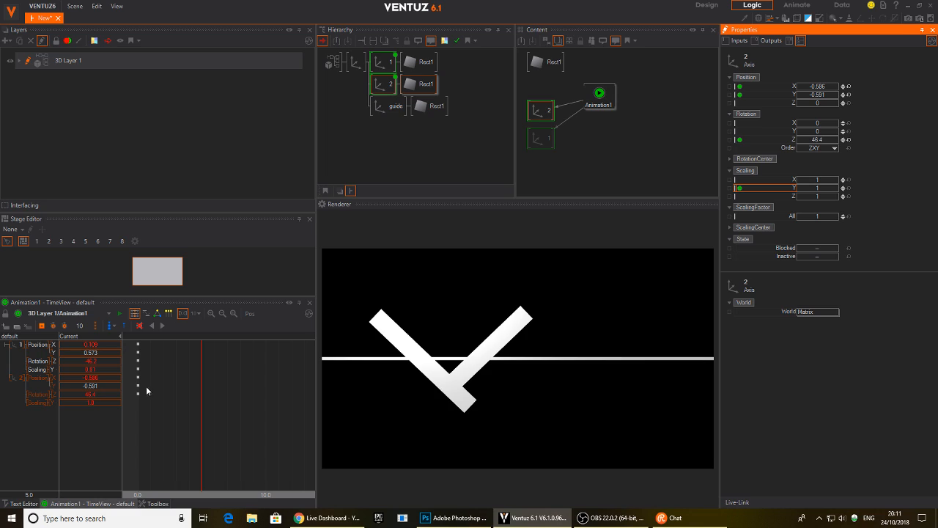
# - Store keyframes for all channels of axes 1 and 2 at time 5.0 and again at 0.0
pyautogui.click(32, 379)
pyautogui.click(41, 404)
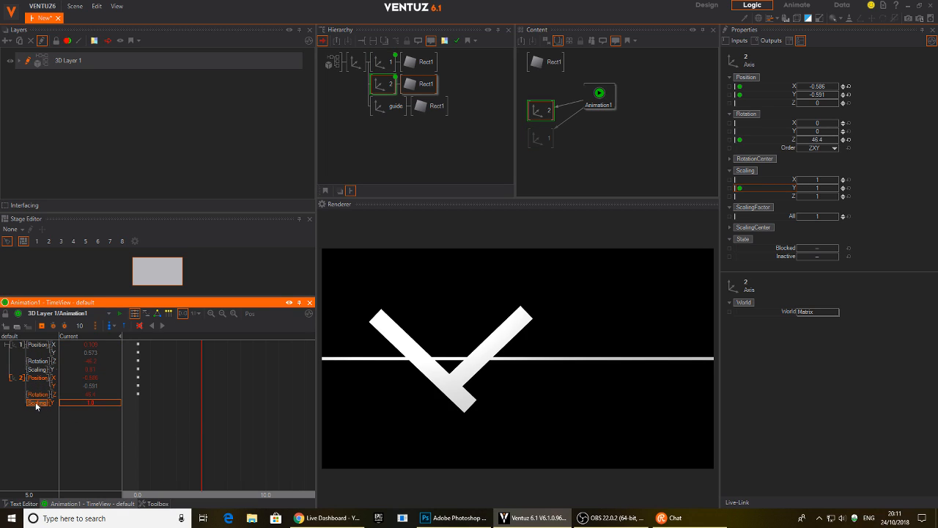
pyautogui.keyDown('shift'); pyautogui.click(8, 346); pyautogui.keyUp('shift')
pyautogui.click(41, 325)
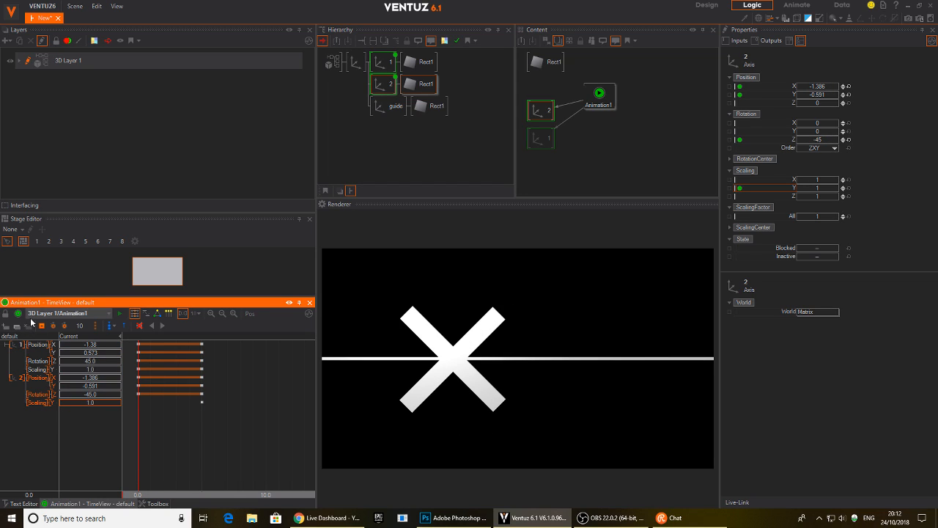
# - At time 4.9, try axis 2 at X about -0.75, Y about -0.27, Z rotation 45 and Y scaling about 0.61
pyautogui.moveTo(141, 419); pyautogui.dragTo(200, 430)
pyautogui.moveTo(101, 403)
pyautogui.mouseDown()
pyautogui.moveTo(90, 402)
pyautogui.moveTo(90, 389)
pyautogui.moveTo(100, 392)
pyautogui.mouseUp()
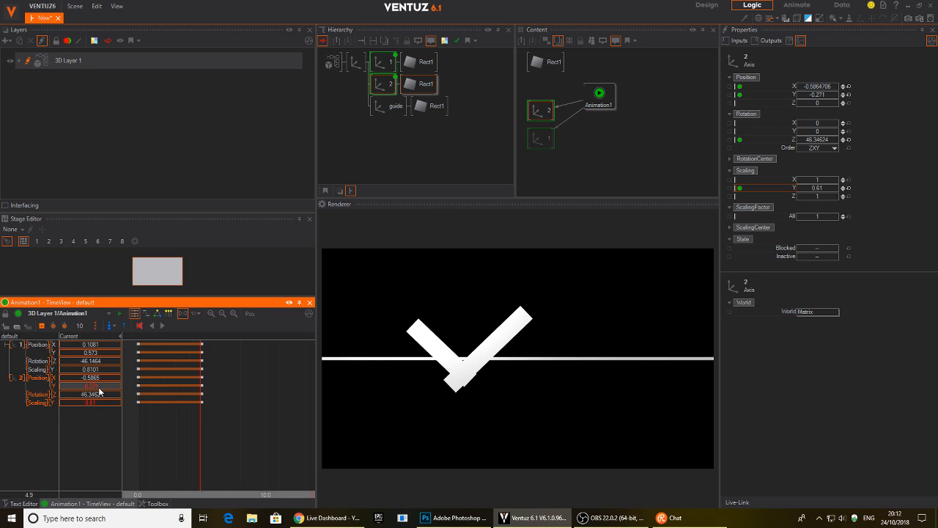
pyautogui.doubleClick(102, 393)
pyautogui.write('45')
pyautogui.press('Return')
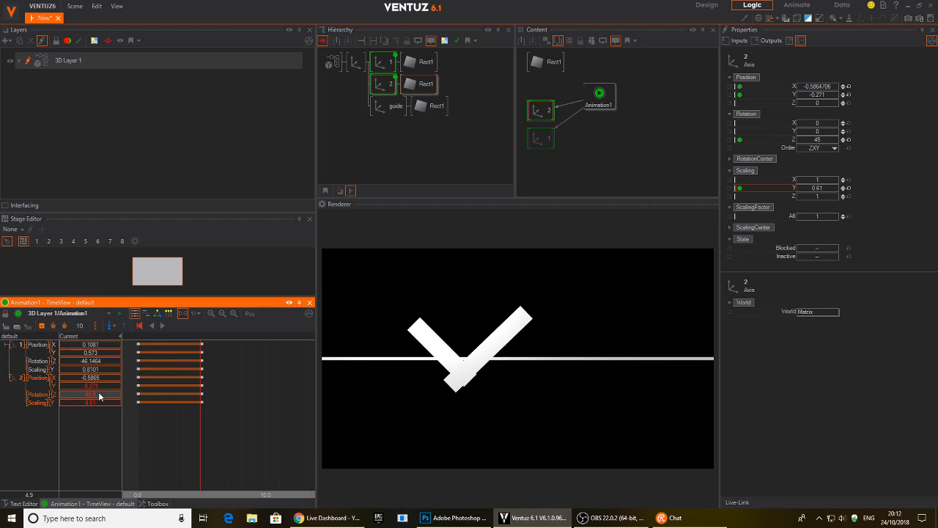
pyautogui.moveTo(94, 379); pyautogui.dragTo(76, 378)
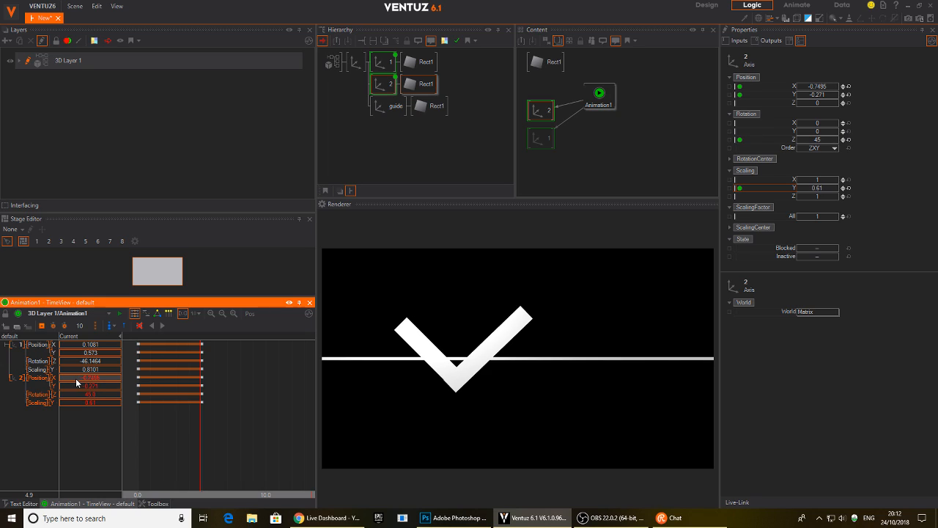
pyautogui.moveTo(190, 438); pyautogui.dragTo(200, 436)
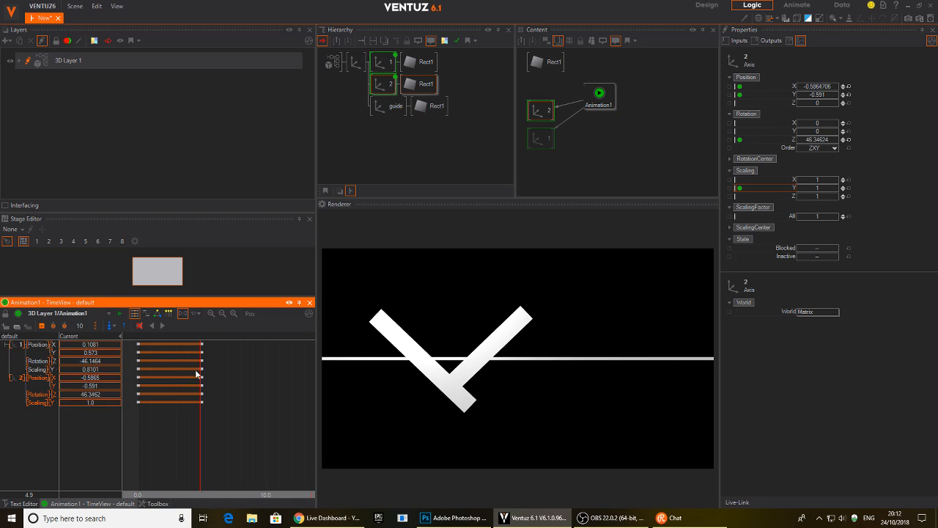
# - At time 5.0, keyframe axis 2 at X -0.716, Y -0.371, Z rotation 45 and Y scaling 0.52 to complete the check mark
pyautogui.scroll(5, 196, 437)
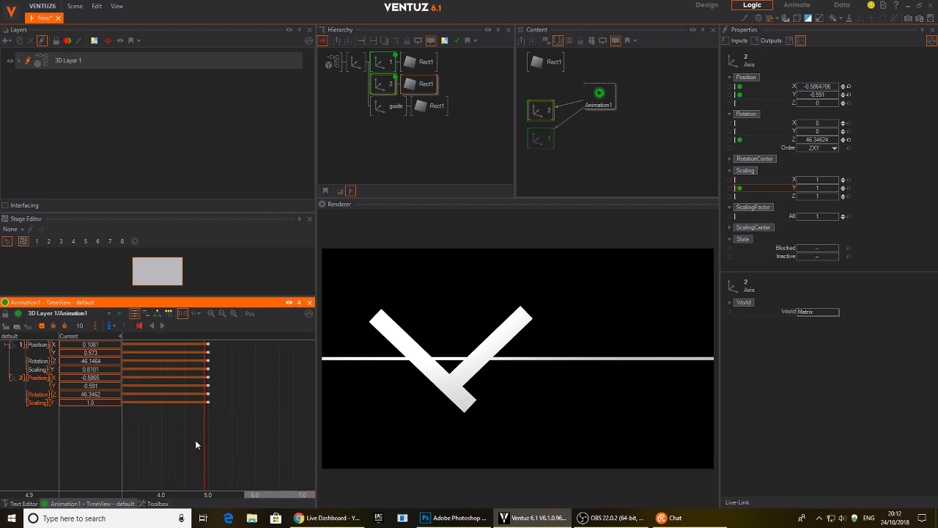
pyautogui.click(209, 438)
pyautogui.scroll(-5, 231, 429)
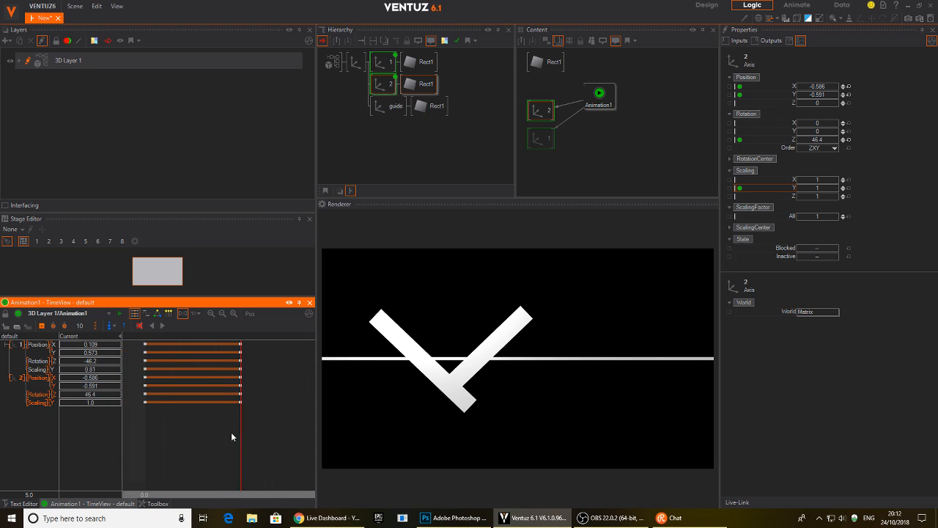
pyautogui.doubleClick(96, 395)
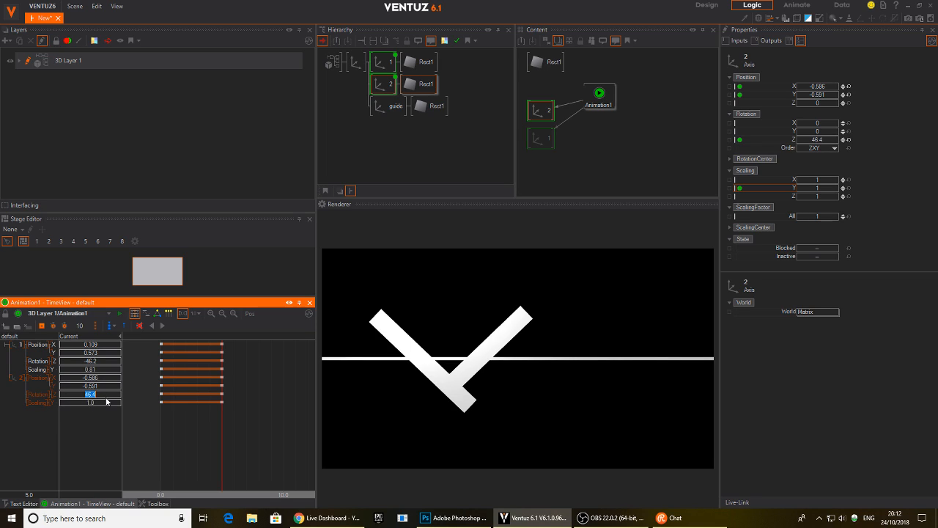
pyautogui.write('45')
pyautogui.press('Return')
pyautogui.moveTo(105, 403)
pyautogui.mouseDown()
pyautogui.moveTo(91, 398)
pyautogui.moveTo(99, 403)
pyautogui.mouseUp()
pyautogui.moveTo(101, 386); pyautogui.dragTo(91, 404)
pyautogui.moveTo(222, 436); pyautogui.dragTo(161, 438)
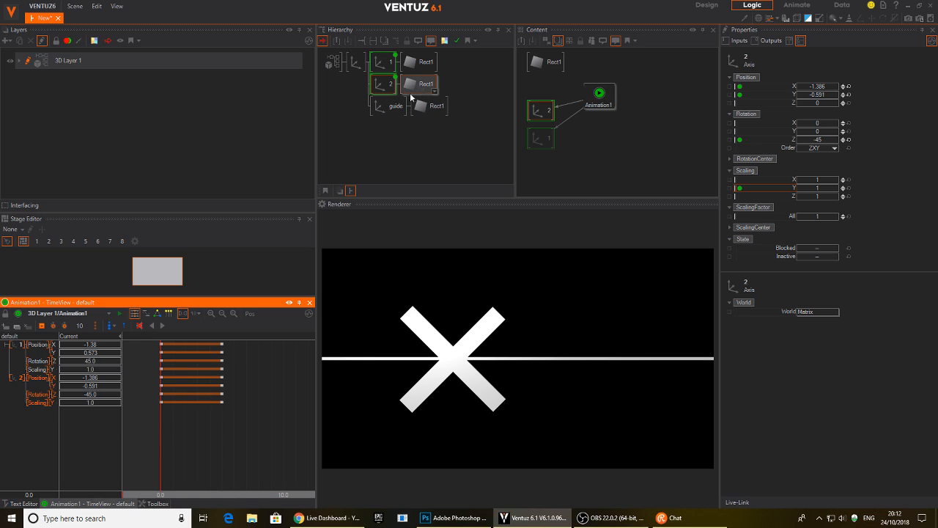
# - Duplicate the guide axis with its rectangle and set the copy's Z rotation to 90 as a vertical guide line
pyautogui.click(389, 110)
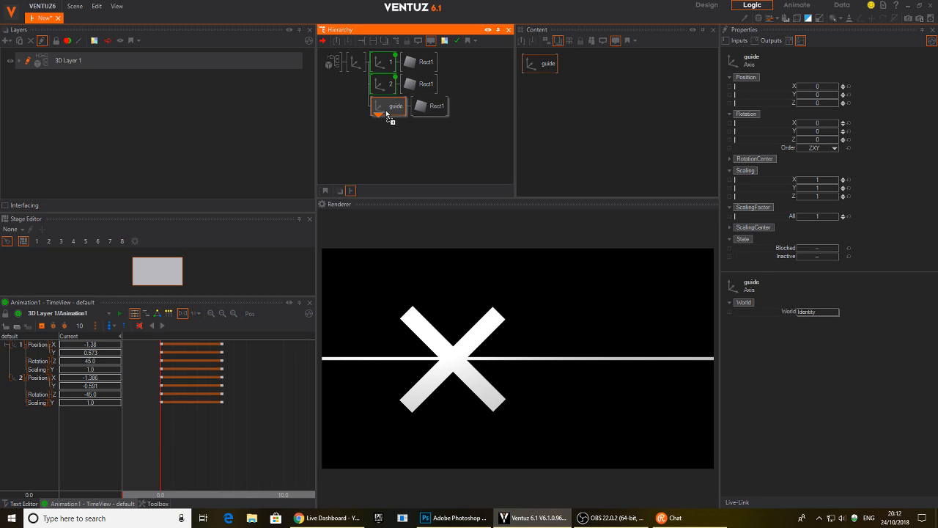
pyautogui.keyDown('ctrl'); pyautogui.moveTo(387, 110); pyautogui.dragTo(388, 128); pyautogui.keyUp('ctrl')
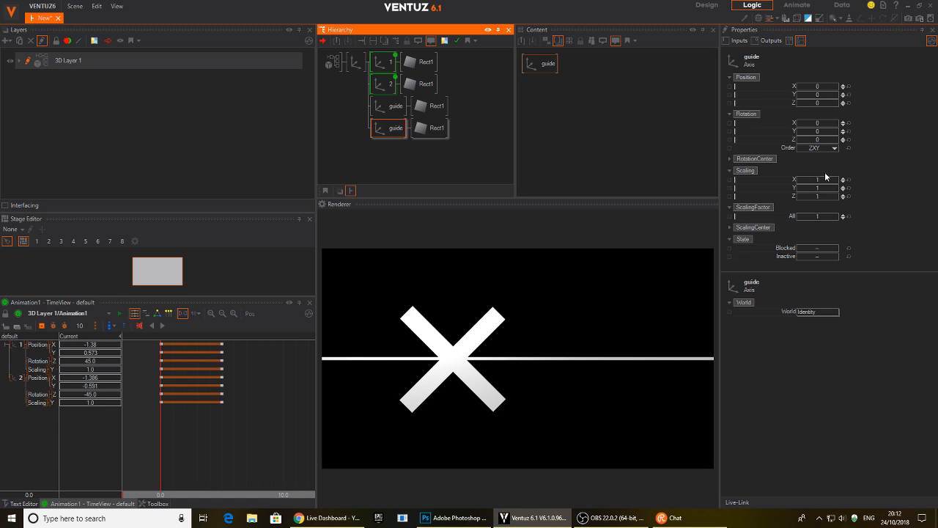
pyautogui.moveTo(836, 139); pyautogui.dragTo(836, 142)
pyautogui.press('Return')
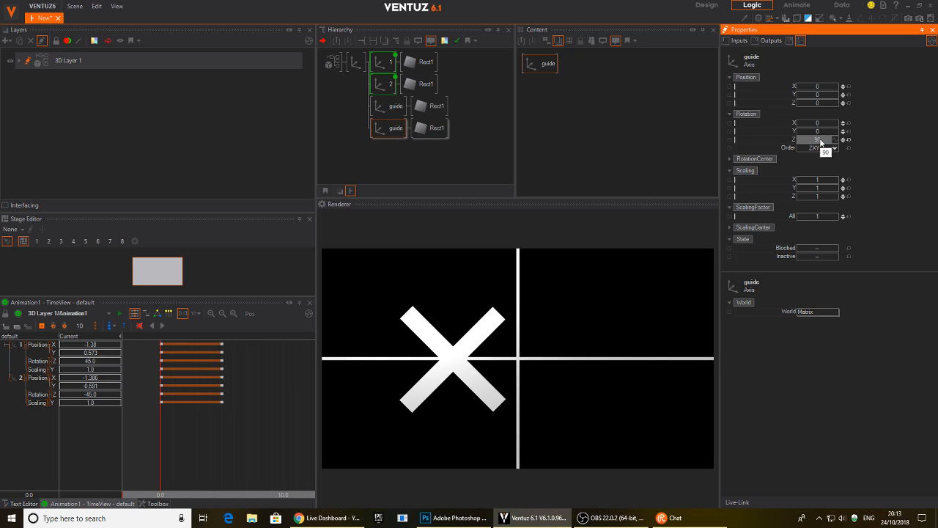
# - At time 0.0, centre the cross on the guides with axis 1's X position at about -0.573 and axis 2's at about -0.575
pyautogui.click(357, 87)
pyautogui.click(382, 62)
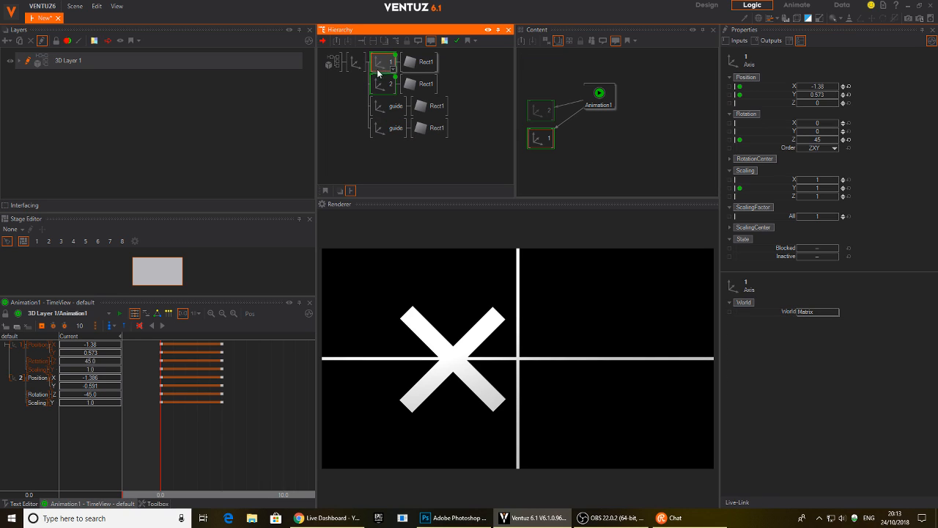
pyautogui.keyDown('ctrl'); pyautogui.click(378, 84); pyautogui.keyUp('ctrl')
pyautogui.click(265, 303)
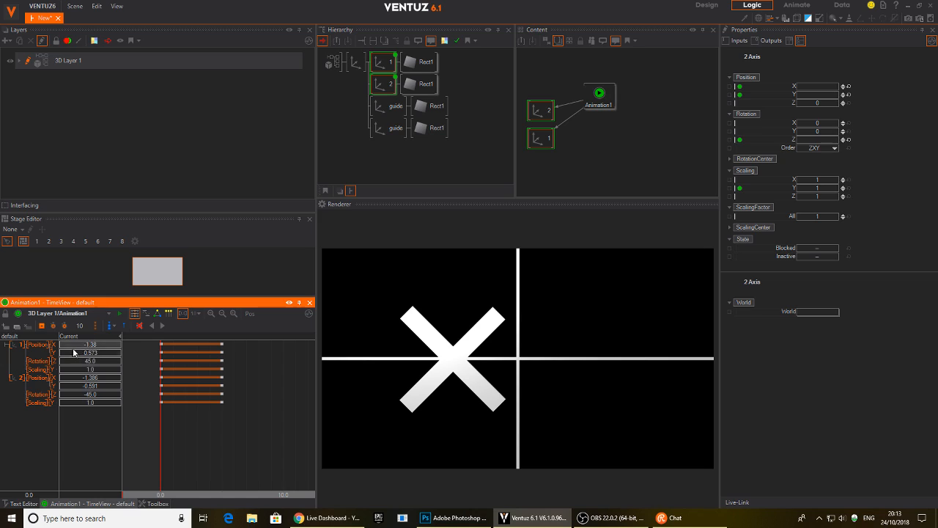
pyautogui.moveTo(91, 347); pyautogui.dragTo(118, 347)
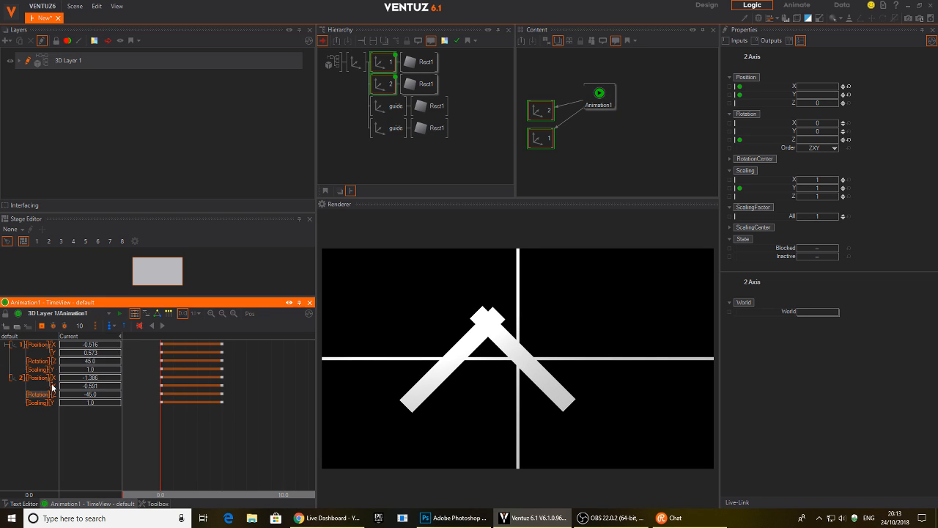
pyautogui.moveTo(76, 379); pyautogui.dragTo(112, 381)
pyautogui.moveTo(96, 346); pyautogui.dragTo(82, 346)
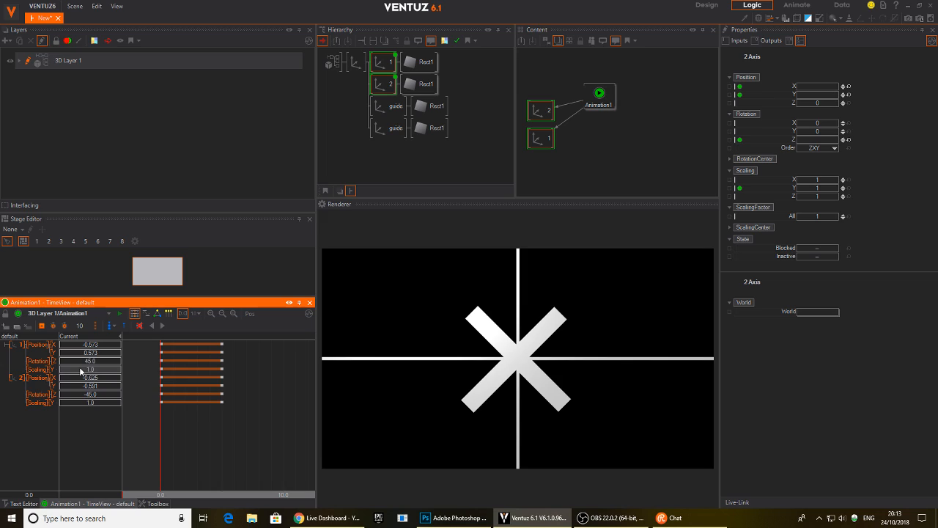
pyautogui.moveTo(88, 377); pyautogui.dragTo(92, 383)
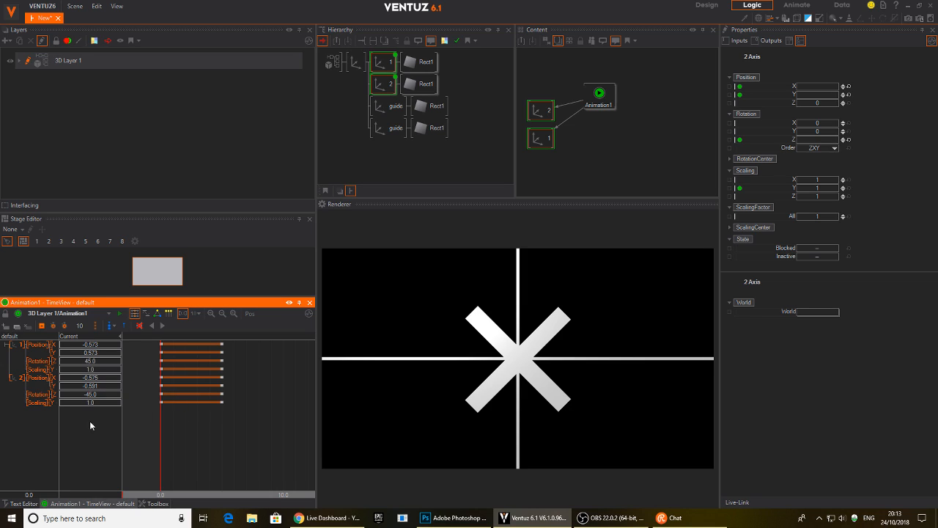
# - At time 5.0, shift the X positions of axes 1 and 2 to bring the check mark onto the vertical guide, and return to 0.0
pyautogui.moveTo(169, 430); pyautogui.dragTo(222, 431)
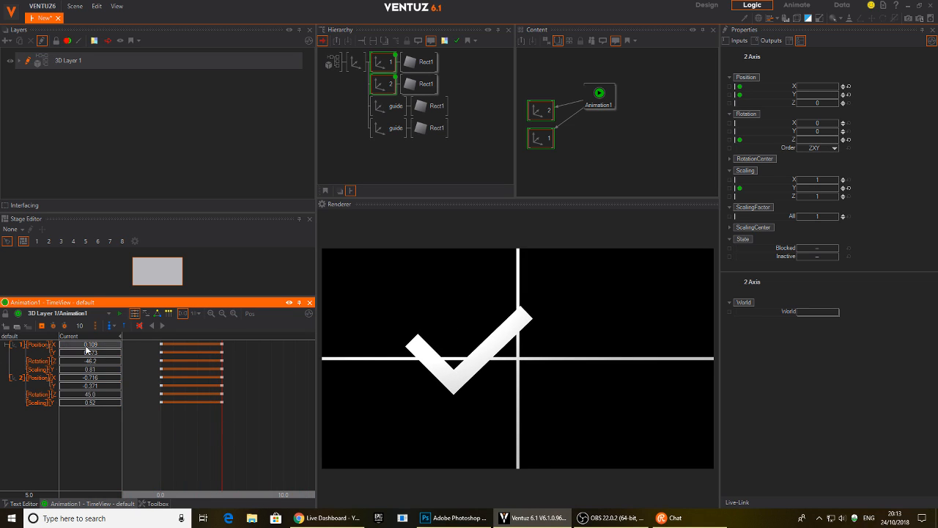
pyautogui.moveTo(88, 349); pyautogui.dragTo(116, 380)
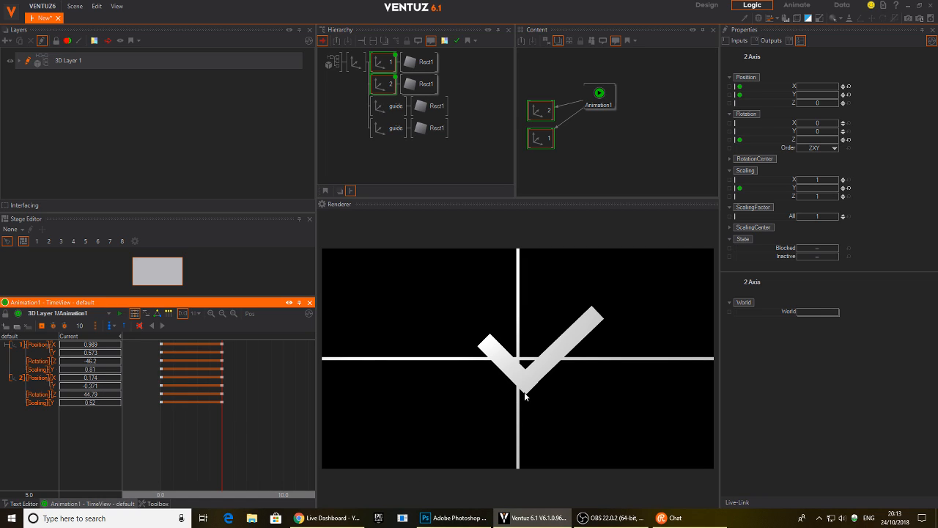
pyautogui.moveTo(89, 380); pyautogui.dragTo(110, 351)
pyautogui.moveTo(229, 432); pyautogui.dragTo(160, 417)
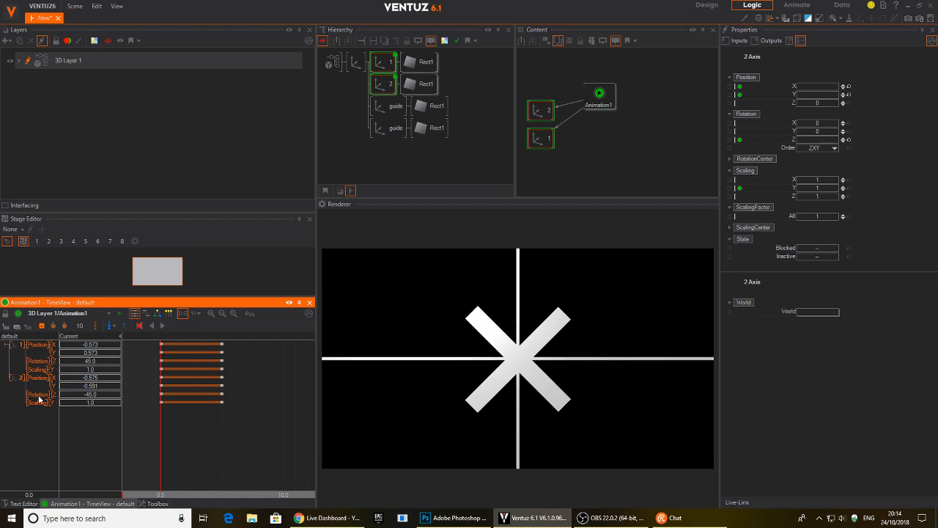
# - Delete both guide axes together with their rectangles
pyautogui.click(389, 106)
pyautogui.keyDown('ctrl'); pyautogui.click(396, 129); pyautogui.keyUp('ctrl')
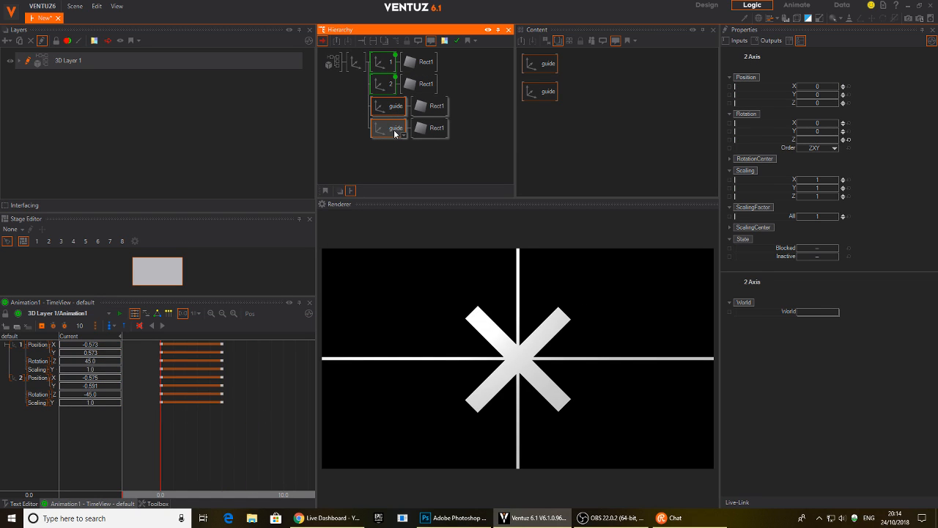
pyautogui.press('Delete')
# - Reset the parent axis's overall scaling factor to 1 and scrub the animation back to time 0.0
pyautogui.click(357, 63)
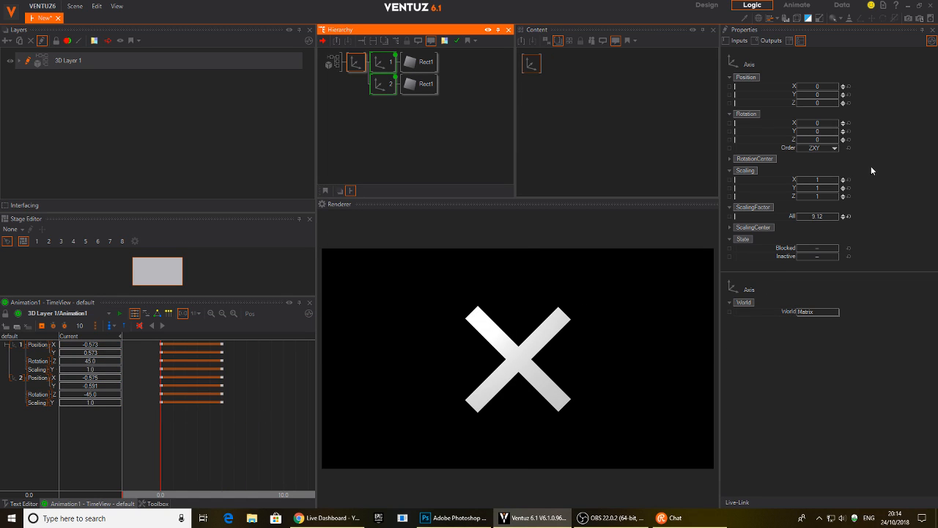
pyautogui.click(849, 215)
pyautogui.moveTo(213, 441); pyautogui.dragTo(163, 444)
pyautogui.click(162, 327)
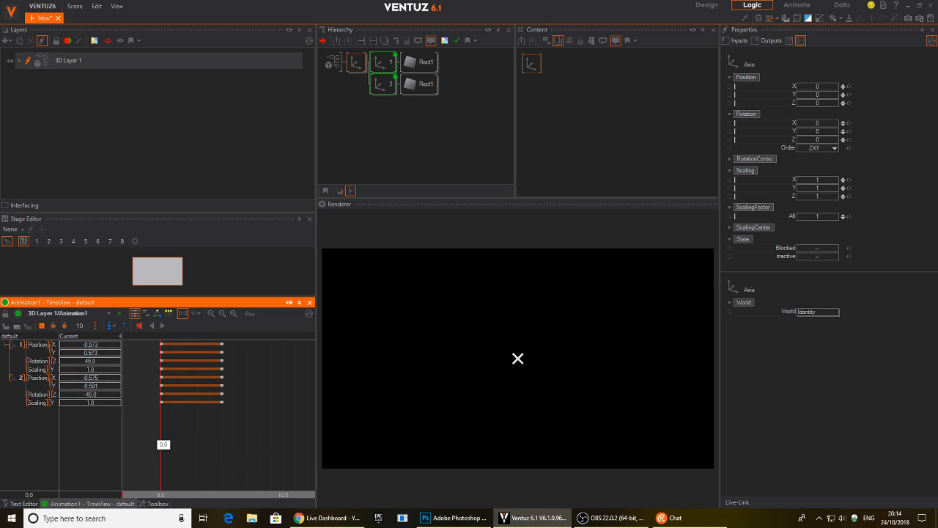
# - Rename the keyframe animation node driving axes 1 and 2 as TOOGLE
pyautogui.click(381, 149)
pyautogui.click(380, 63)
pyautogui.click(379, 83)
pyautogui.click(606, 117)
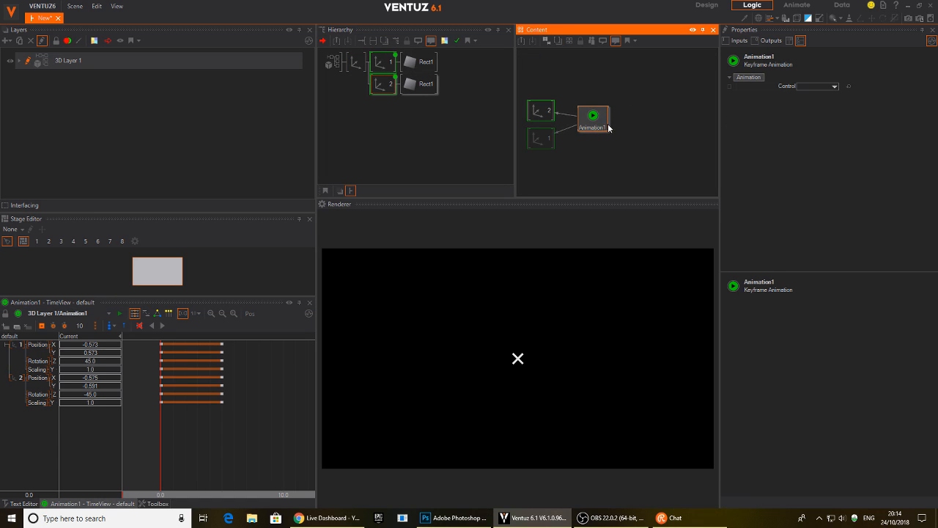
pyautogui.moveTo(609, 119); pyautogui.dragTo(620, 128)
pyautogui.doubleClick(616, 128)
pyautogui.write('TO')
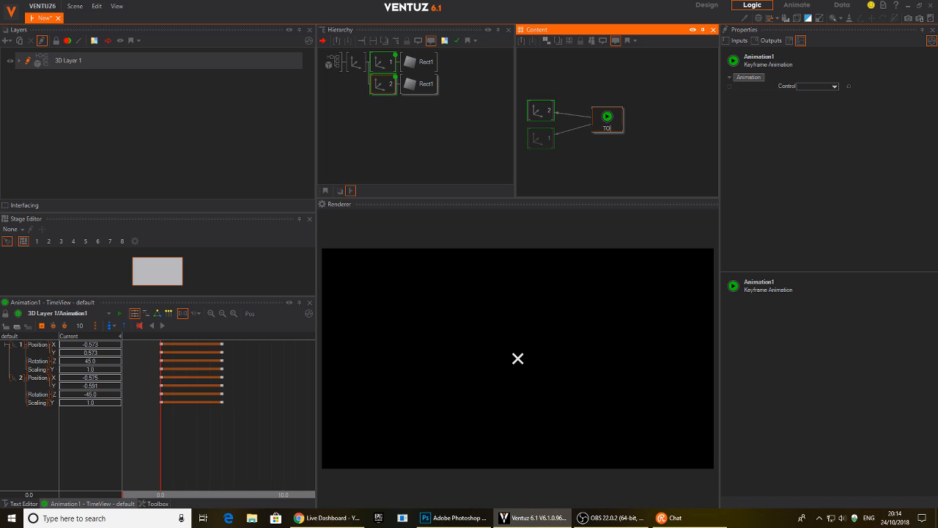
pyautogui.write('OGLE')
pyautogui.press('Return')
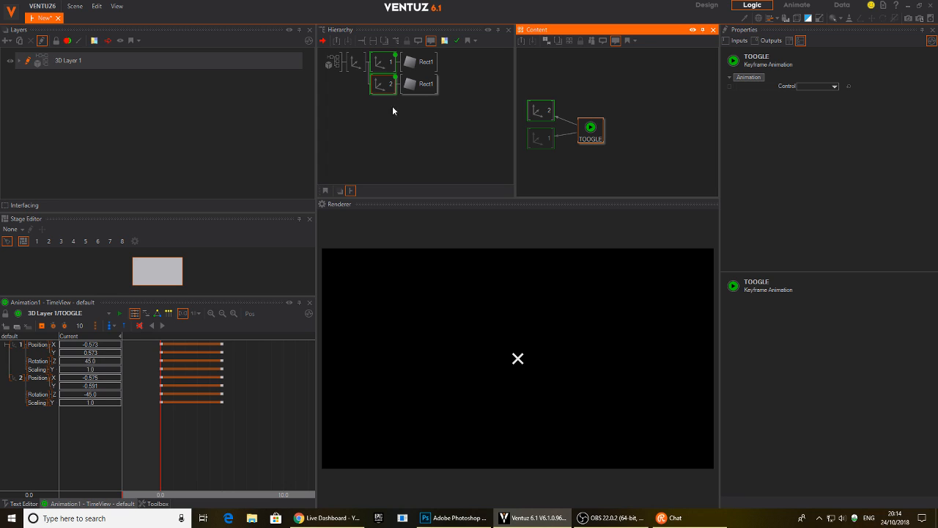
# - Add a new axis directly under the 3D layer, on a branch above the toggle icon's parent axis
pyautogui.click(362, 125)
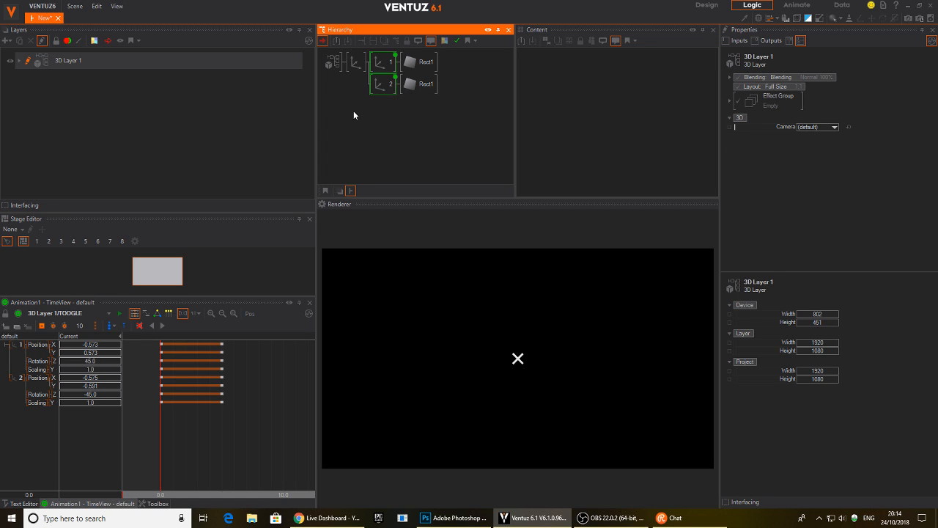
pyautogui.write('ax')
pyautogui.click(367, 138)
pyautogui.click(356, 63)
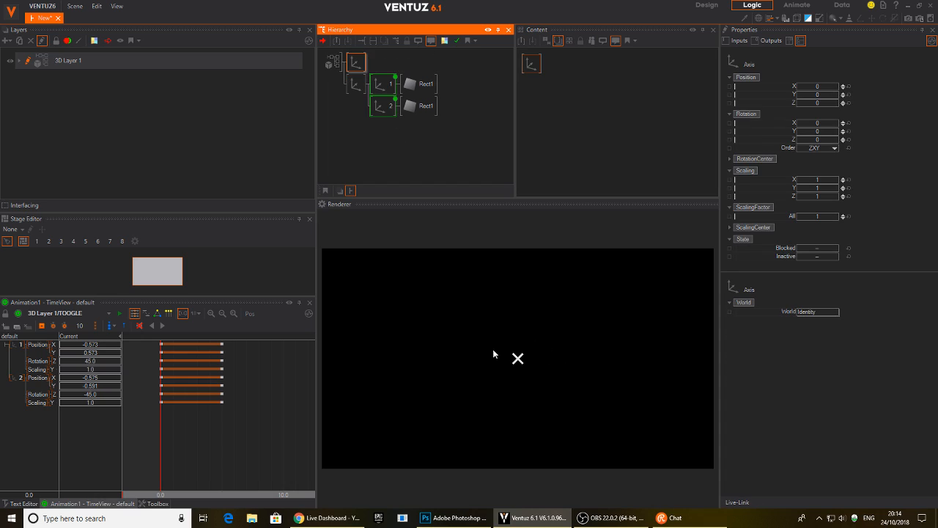
# - Place a Circle under the new axis and scale the axis overall to about 3.69
pyautogui.doubleClick(335, 122)
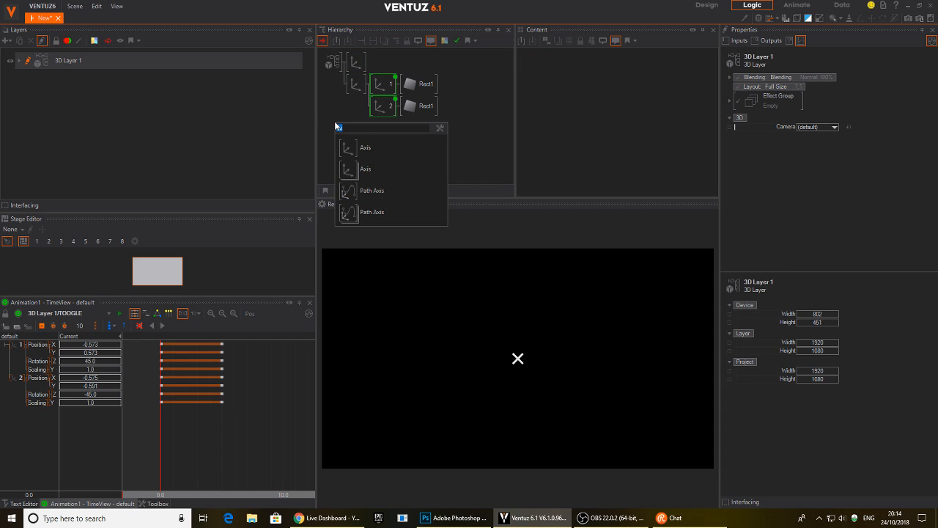
pyautogui.press('BackSpace')
pyautogui.write('cir')
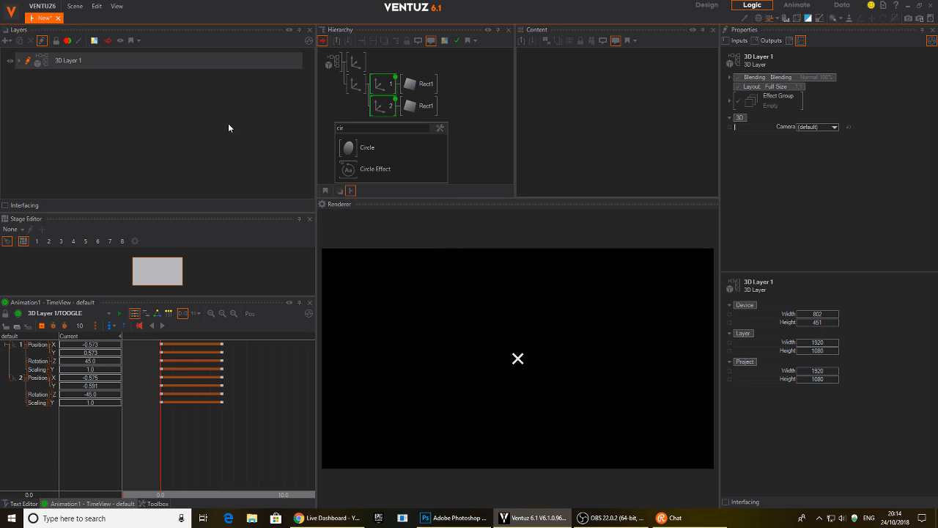
pyautogui.click(366, 148)
pyautogui.click(355, 63)
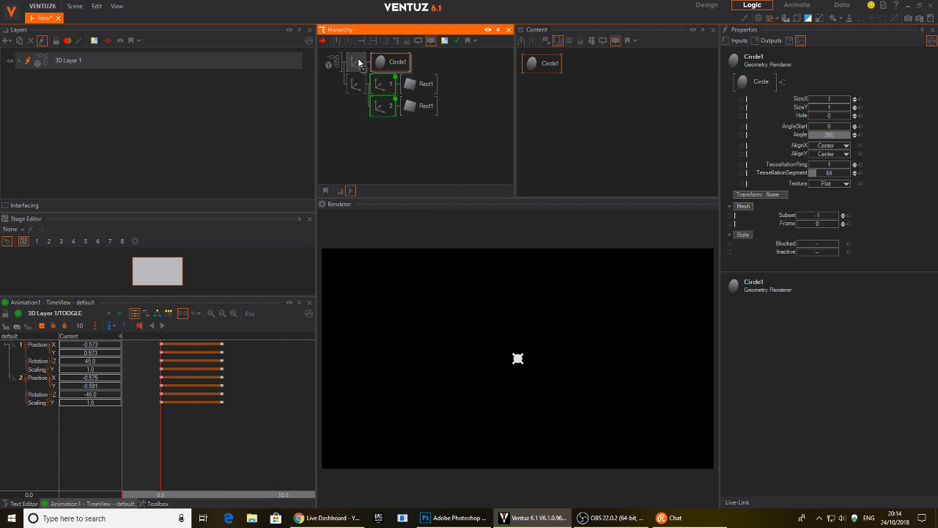
pyautogui.moveTo(823, 215); pyautogui.dragTo(839, 219)
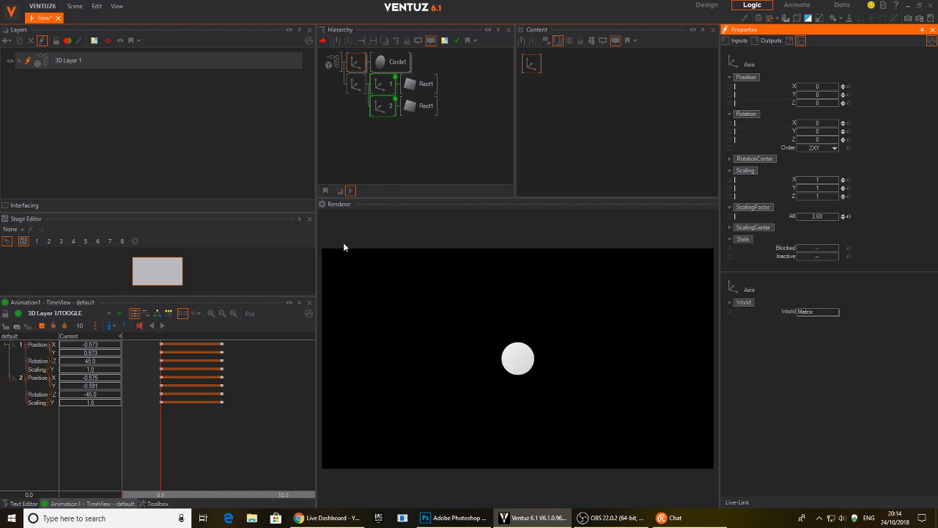
# - Insert a Color Solid material ahead of the circle and set its base colour to a dark golden yellow
pyautogui.doubleClick(374, 148)
pyautogui.write('colo')
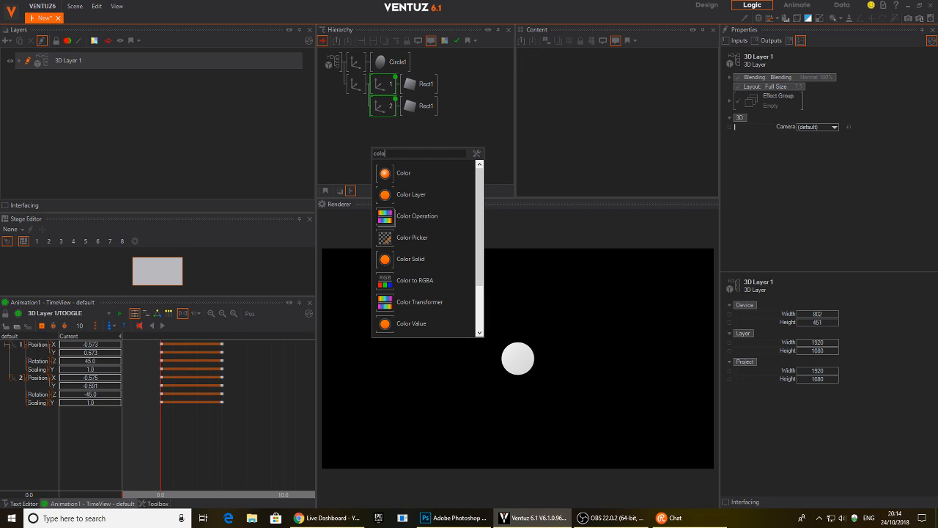
pyautogui.click(402, 259)
pyautogui.click(380, 63)
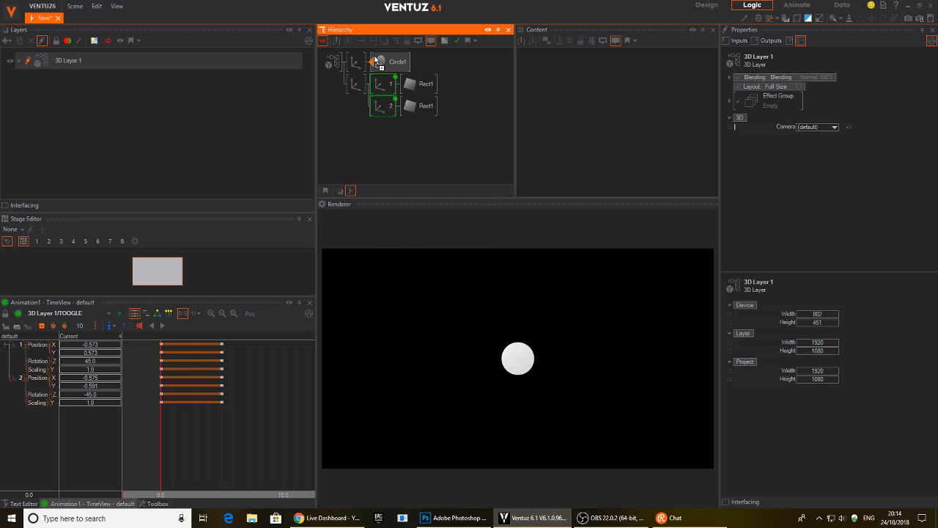
pyautogui.click(857, 148)
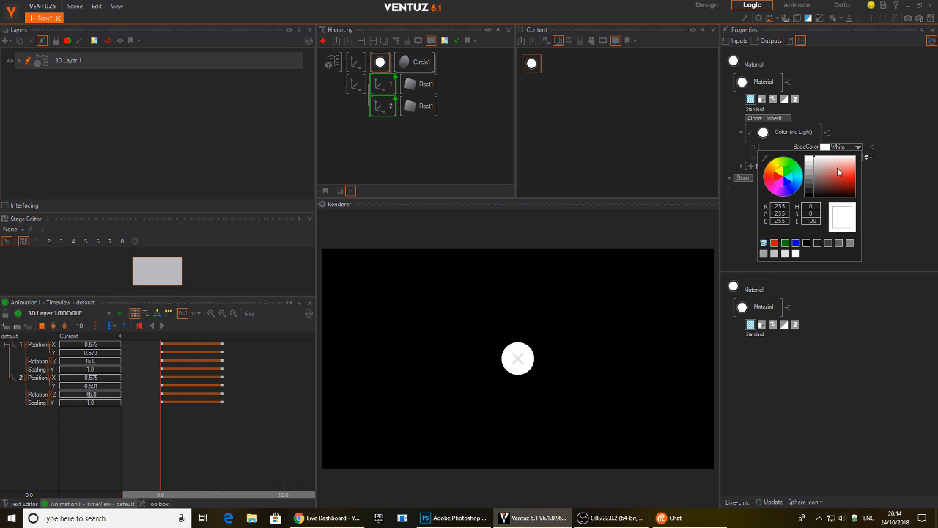
pyautogui.click(785, 174)
pyautogui.moveTo(812, 177); pyautogui.dragTo(870, 181)
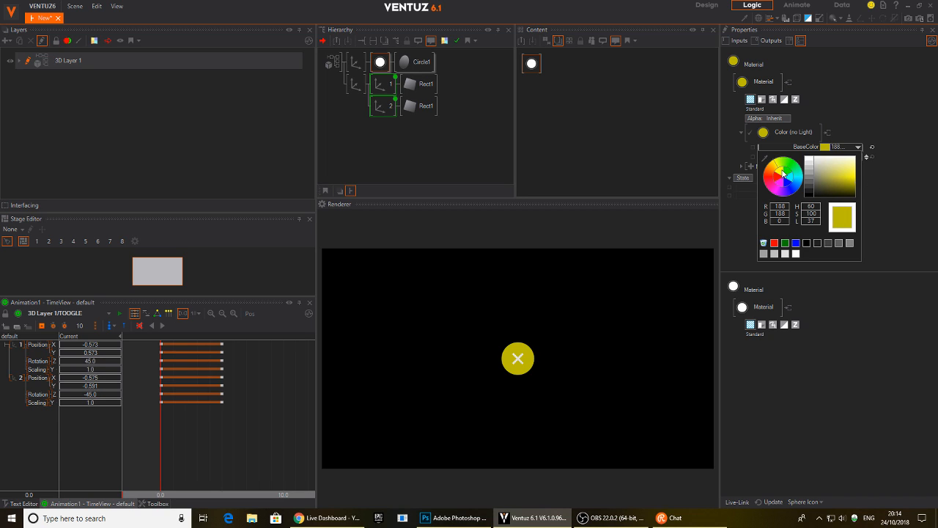
pyautogui.moveTo(778, 170); pyautogui.dragTo(776, 168)
pyautogui.moveTo(855, 181); pyautogui.dragTo(862, 180)
# - At time 5.0, centre the check mark with axis 1 at X 0.701, Y 0.388 and axis 2 at X -0.052, Y -0.526, and return to 0.0
pyautogui.moveTo(248, 438); pyautogui.dragTo(229, 431)
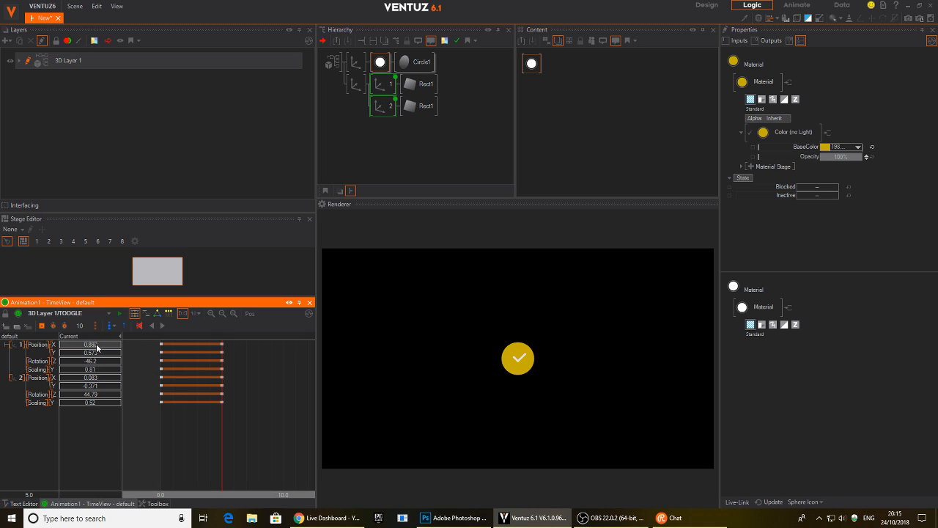
pyautogui.moveTo(73, 351); pyautogui.dragTo(105, 356)
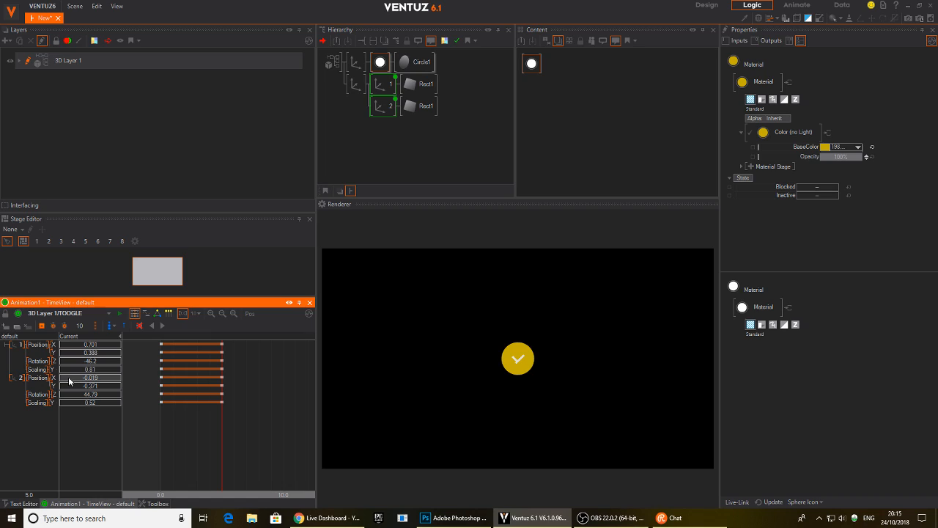
pyautogui.moveTo(80, 389); pyautogui.dragTo(60, 386)
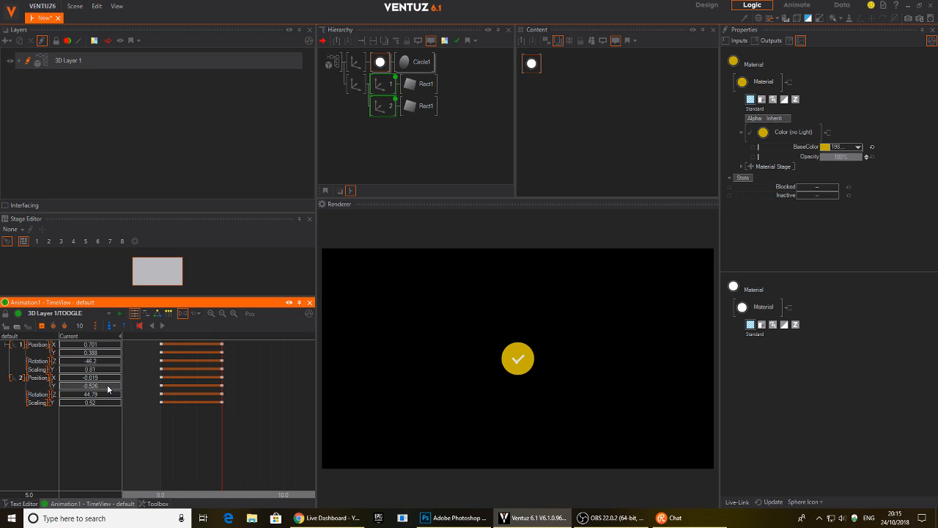
pyautogui.moveTo(93, 380); pyautogui.dragTo(77, 379)
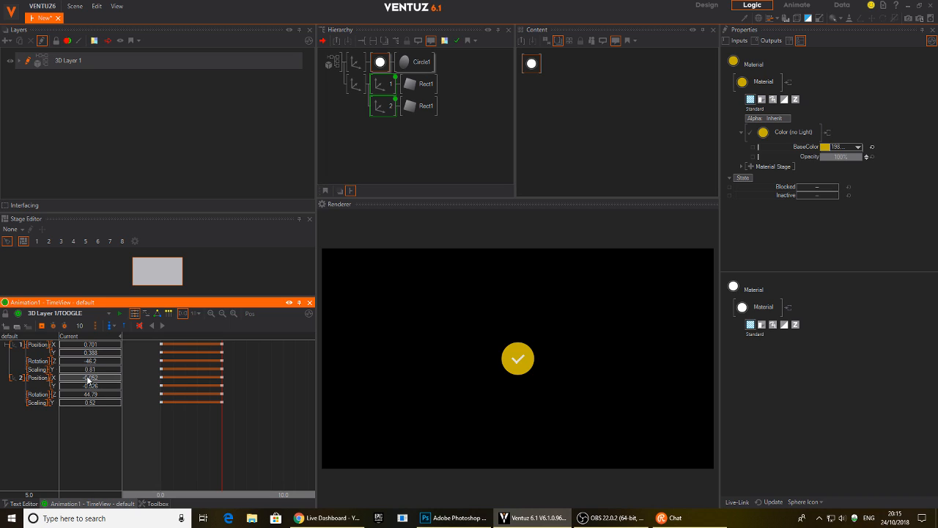
pyautogui.moveTo(217, 422); pyautogui.dragTo(162, 438)
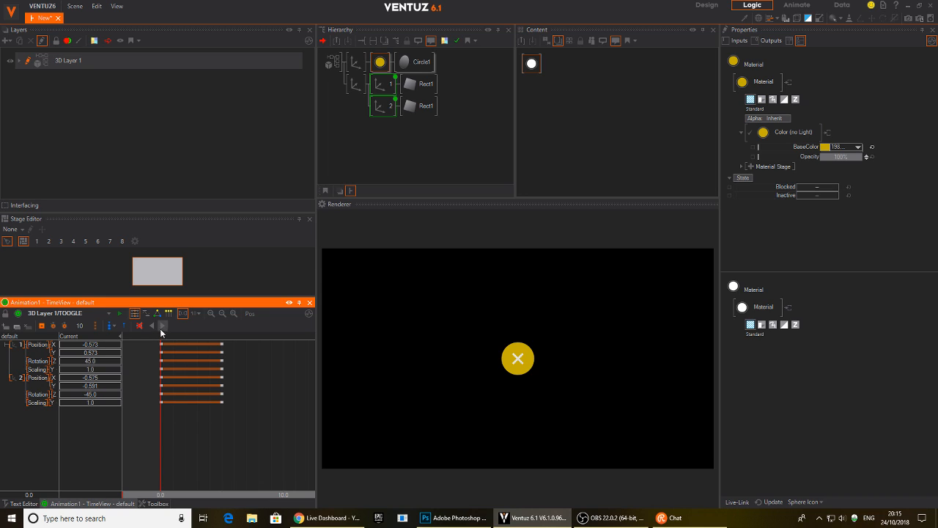
pyautogui.click(160, 326)
pyautogui.moveTo(239, 427); pyautogui.dragTo(161, 425)
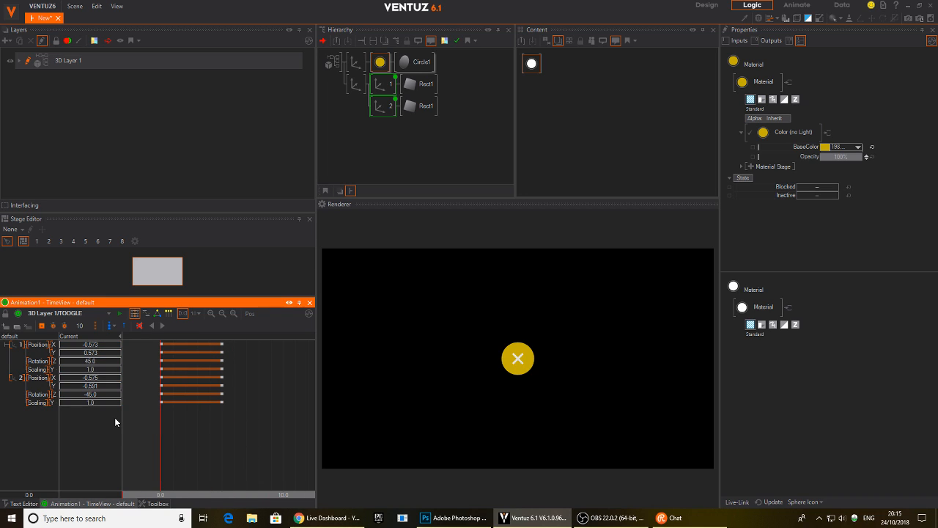
# - Duplicate the circle's axis branch and scale the upper copy overall to about 62.49 so it fills the background
pyautogui.click(357, 68)
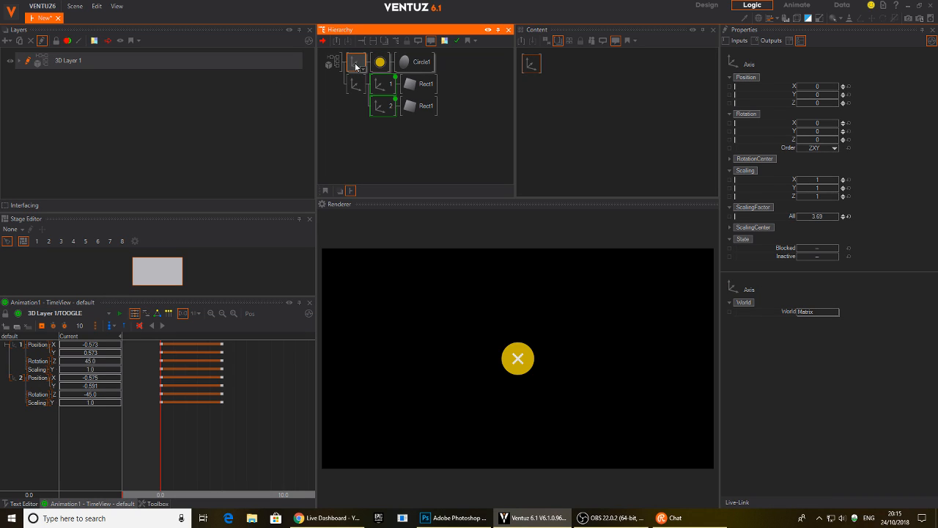
pyautogui.hotkey('ctrl', 'd')
pyautogui.click(355, 65)
pyautogui.moveTo(824, 217); pyautogui.dragTo(838, 218)
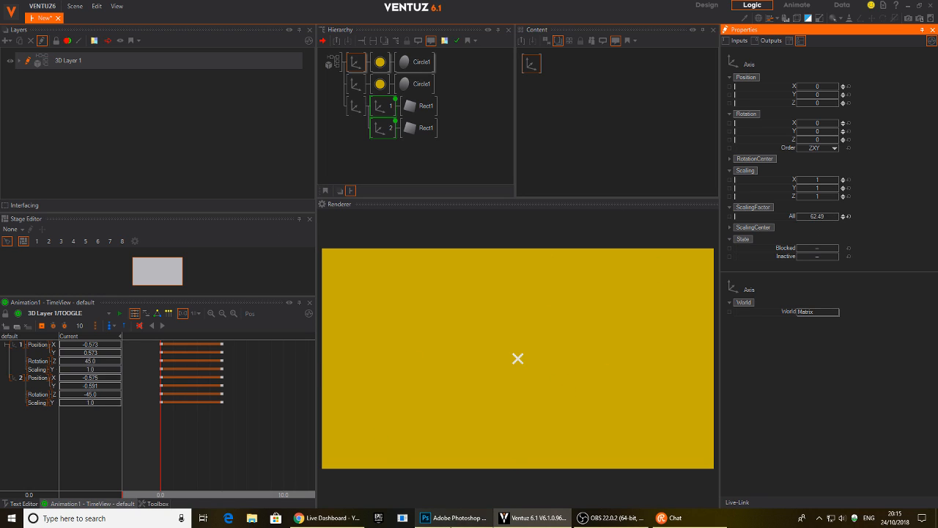
# - Switch to Photoshop, create a 512 x 512 px document from the recent preset, and float it in an enlarged window
pyautogui.click(453, 517)
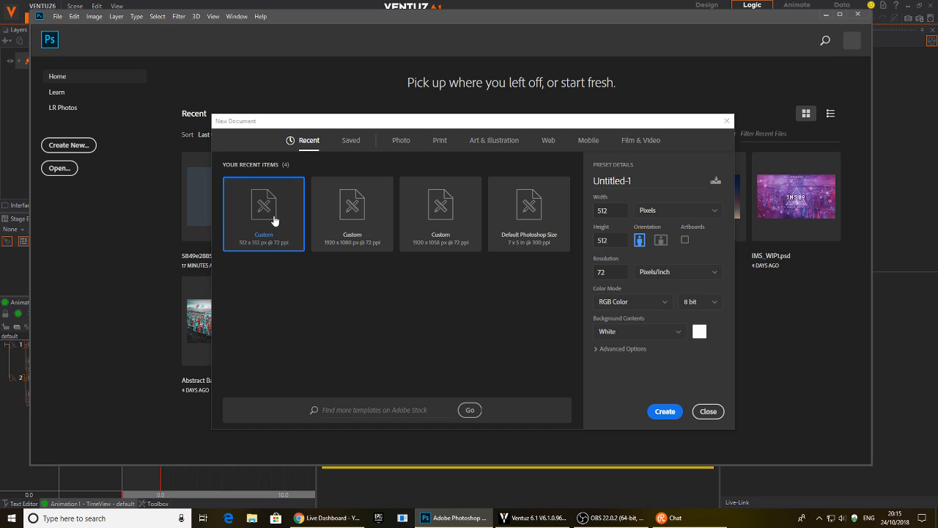
pyautogui.doubleClick(273, 222)
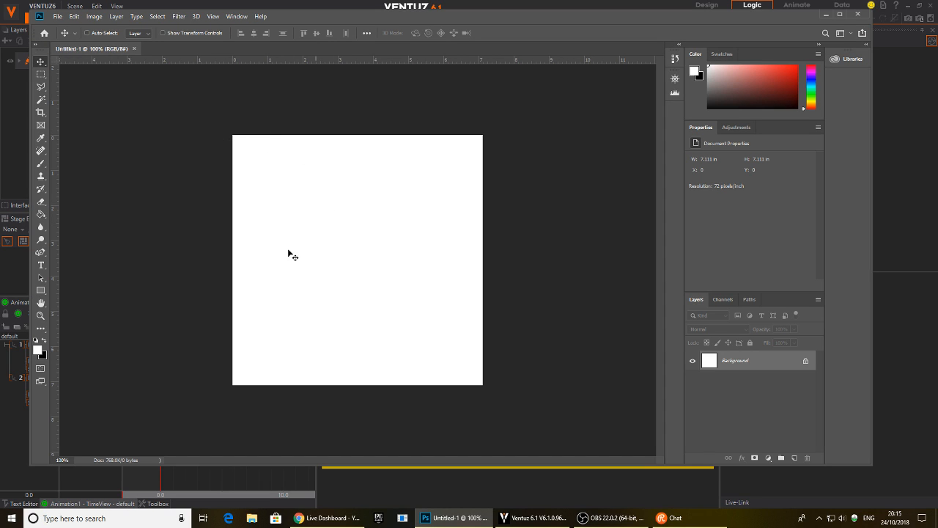
pyautogui.moveTo(101, 49); pyautogui.dragTo(147, 60)
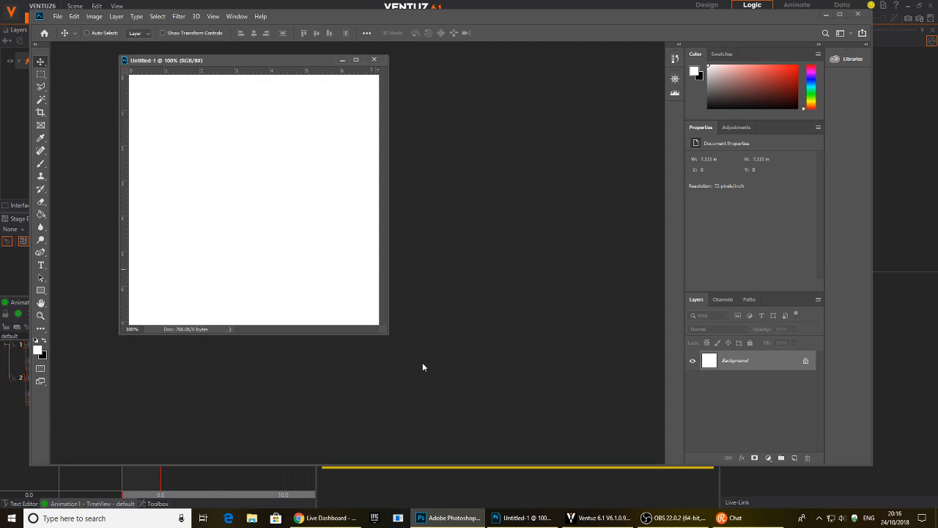
pyautogui.moveTo(384, 330); pyautogui.dragTo(464, 379)
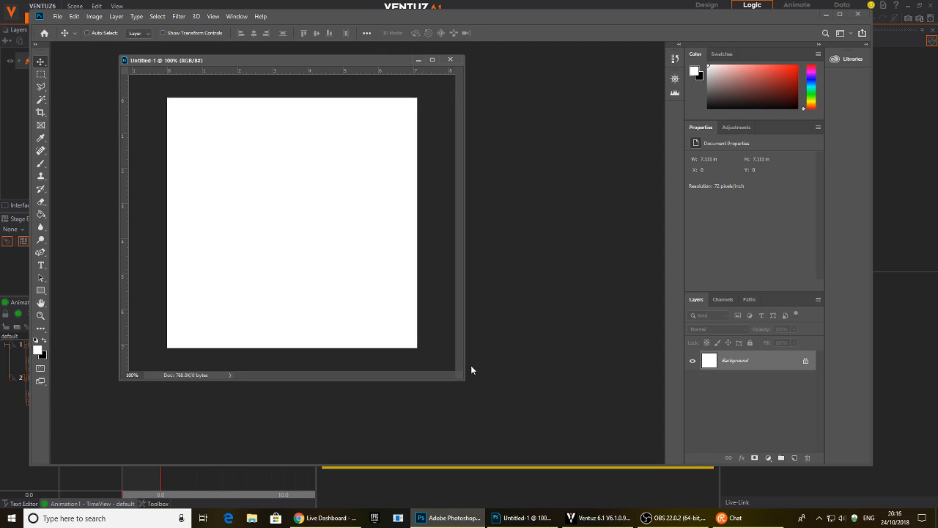
# - Add a new layer and make a centred circular marquee selection about 6.36 in across
pyautogui.click(794, 458)
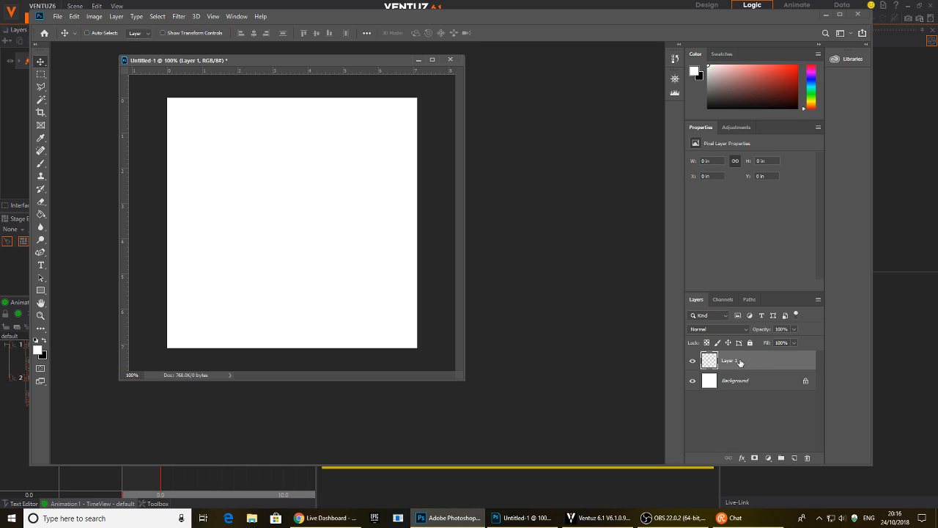
pyautogui.moveTo(40, 75); pyautogui.dragTo(74, 83)
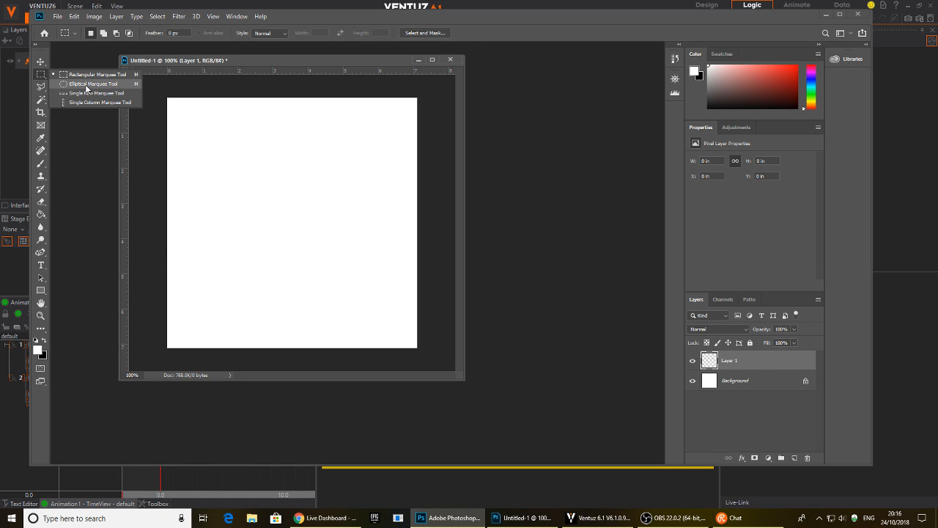
pyautogui.click(87, 85)
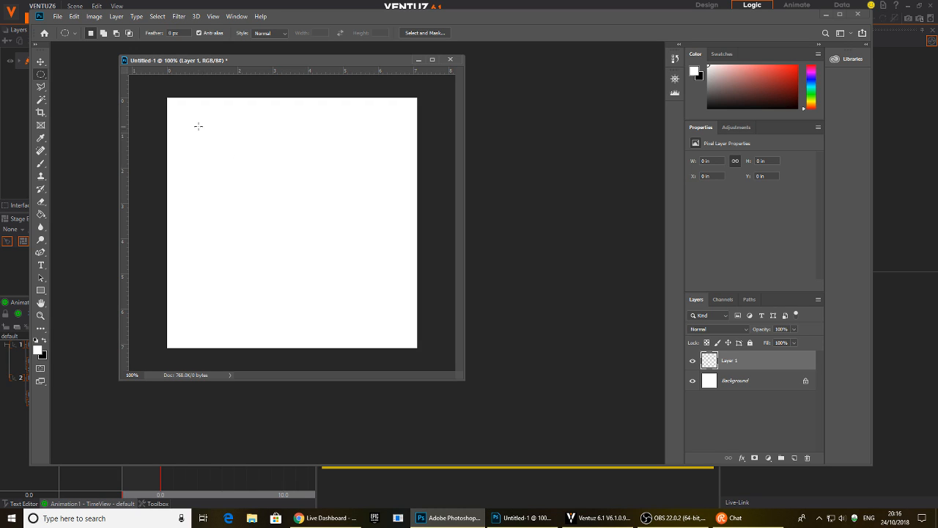
pyautogui.keyDown('shift'); pyautogui.moveTo(190, 122); pyautogui.dragTo(441, 347); pyautogui.keyUp('shift')
pyautogui.moveTo(376, 318); pyautogui.dragTo(363, 300)
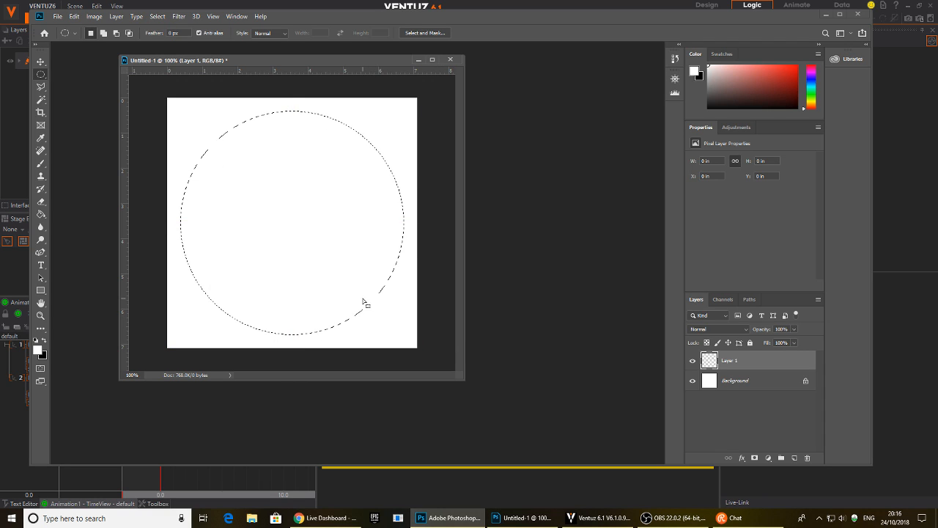
# - Fill the circular selection with white on the new layer, hide the Background layer, and deselect
pyautogui.press('g')
pyautogui.click(300, 216)
pyautogui.press('x')
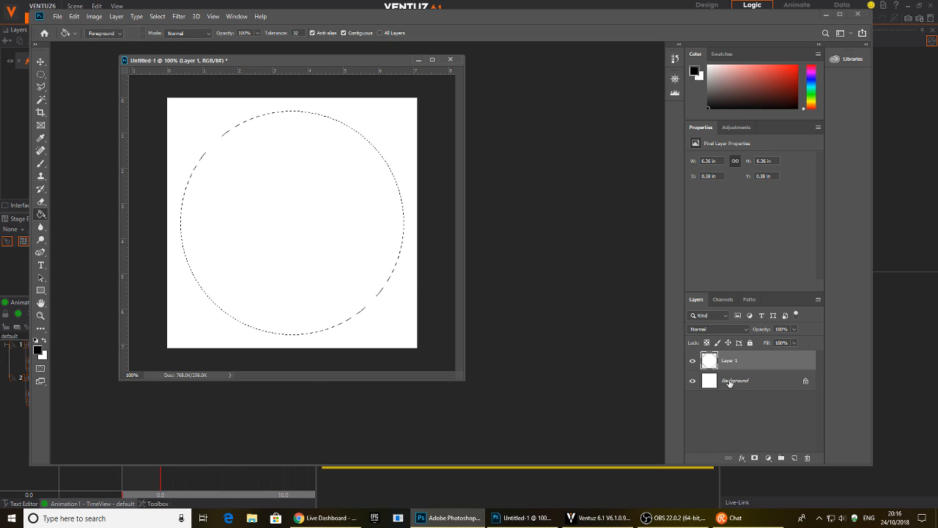
pyautogui.click(693, 381)
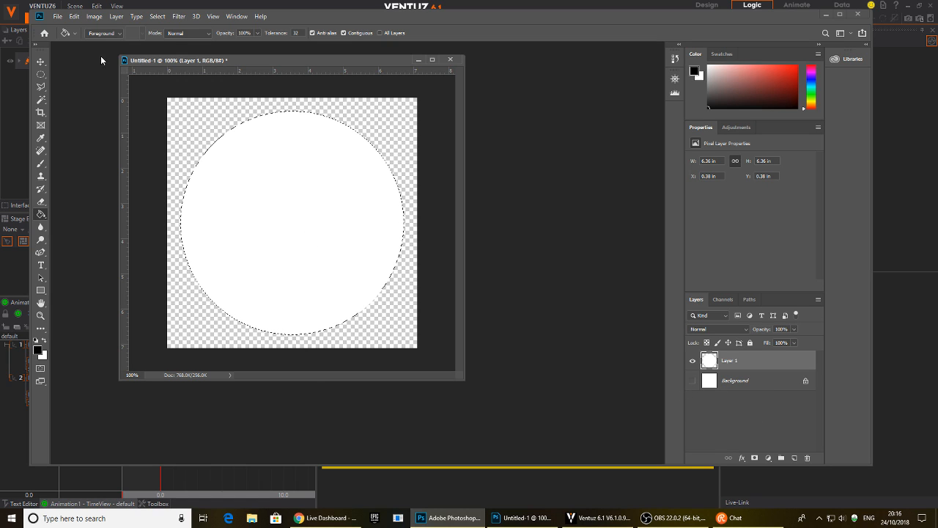
pyautogui.hotkey('ctrl', 'd')
pyautogui.press('v')
# - Apply a Gaussian Blur with a 4.8-pixel radius to the white circle
pyautogui.click(178, 16)
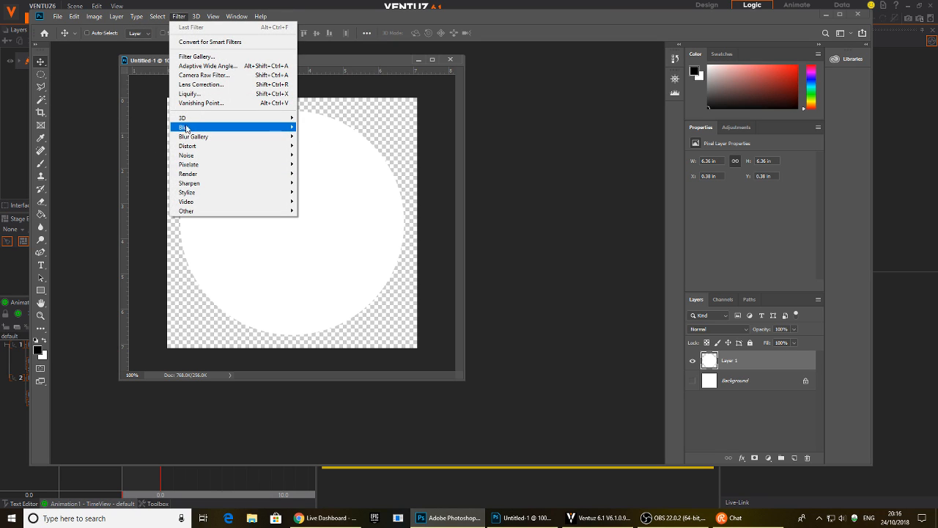
pyautogui.moveTo(183, 128)
pyautogui.click(324, 164)
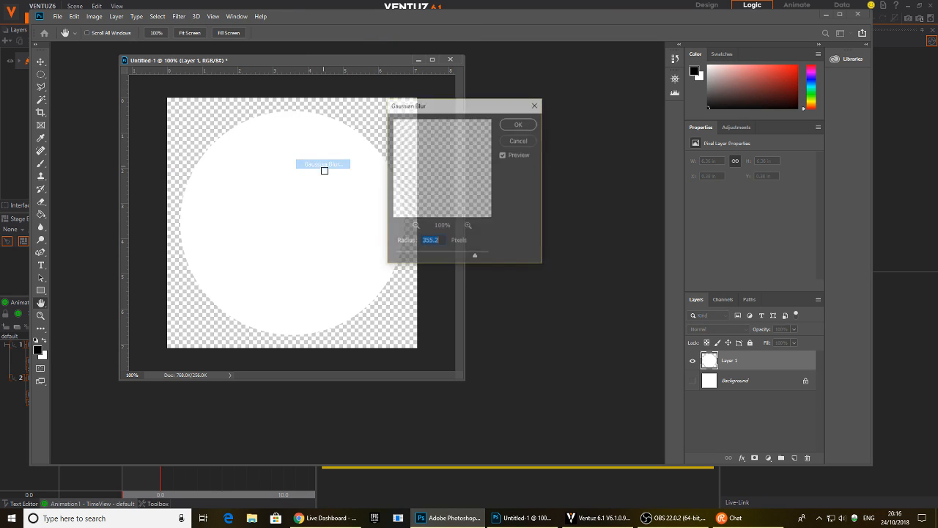
pyautogui.moveTo(414, 252); pyautogui.dragTo(414, 256)
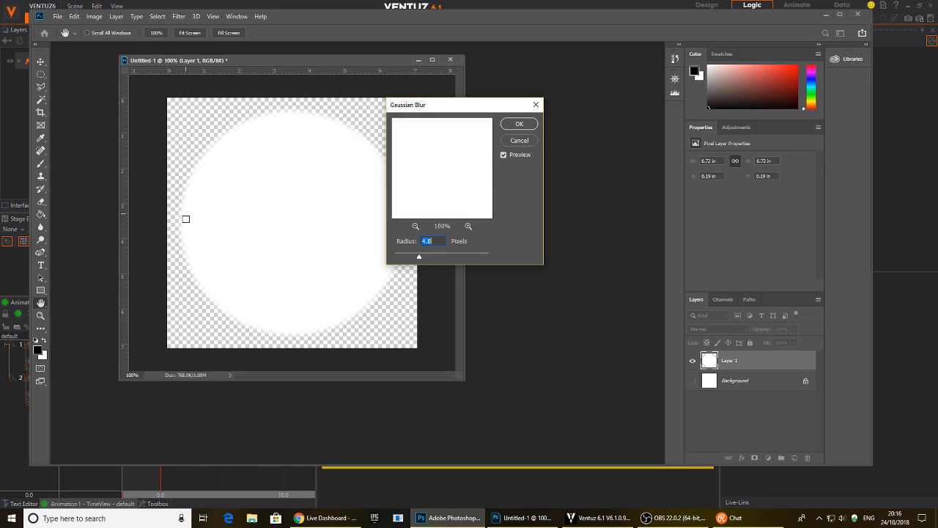
pyautogui.click(513, 125)
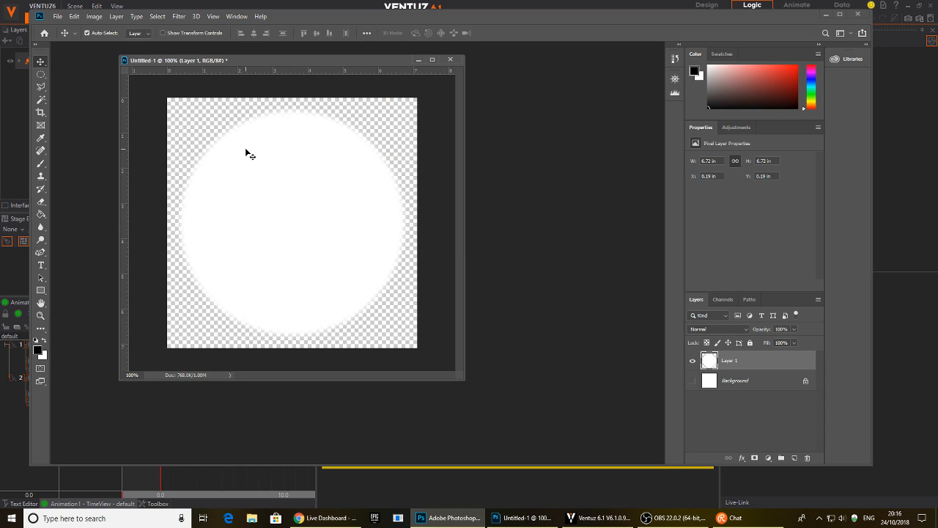
# - Save the blurred circle to the Desktop as the PNG file fakeshadow1.png with the large file size option
pyautogui.hotkey('ctrl', 'shift', 's')
pyautogui.click(140, 234)
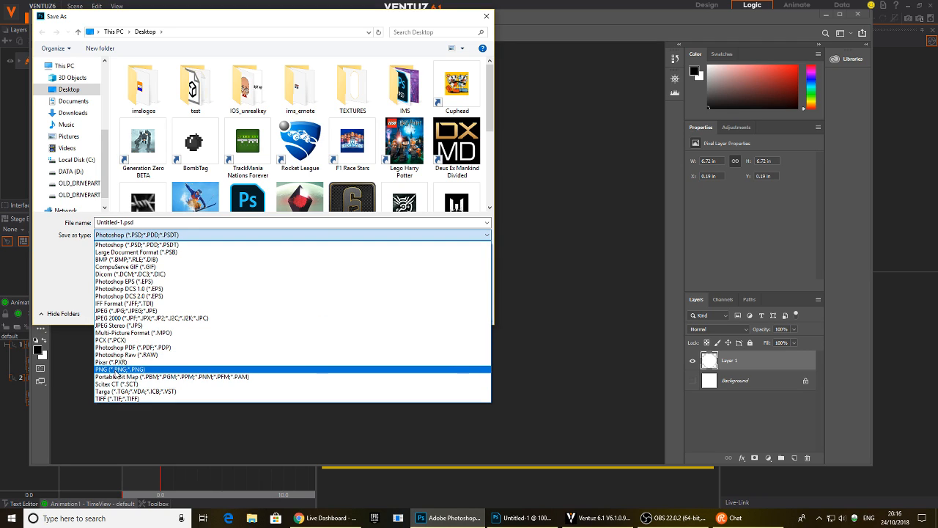
pyautogui.click(115, 369)
pyautogui.click(151, 221)
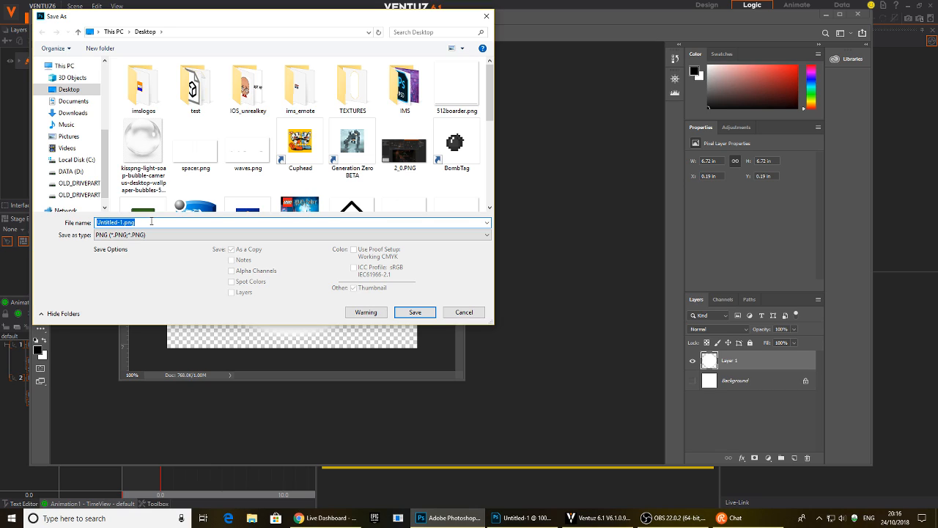
pyautogui.write('fakeshadow')
pyautogui.press('Return')
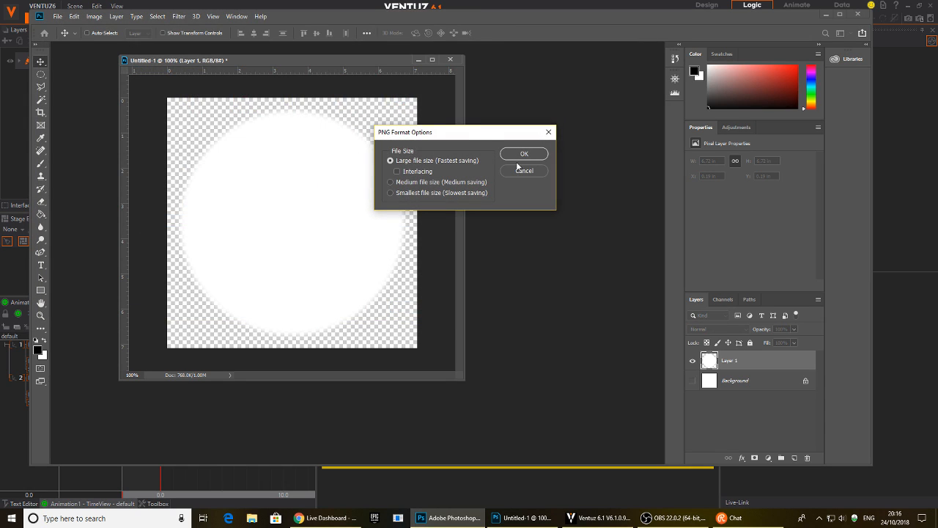
pyautogui.click(525, 155)
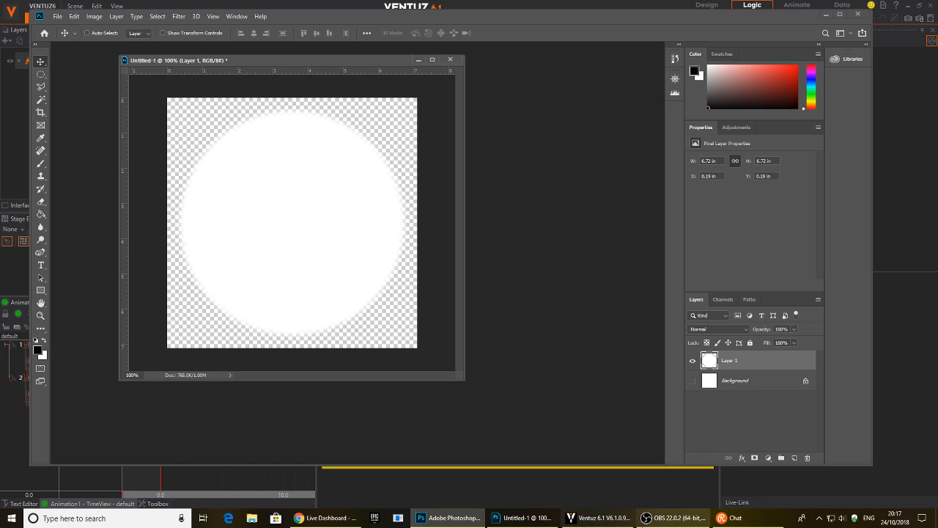
# - Switch back to Ventuz and set the background circle material's base colour to dark grey (58, 58, 58)
pyautogui.click(589, 518)
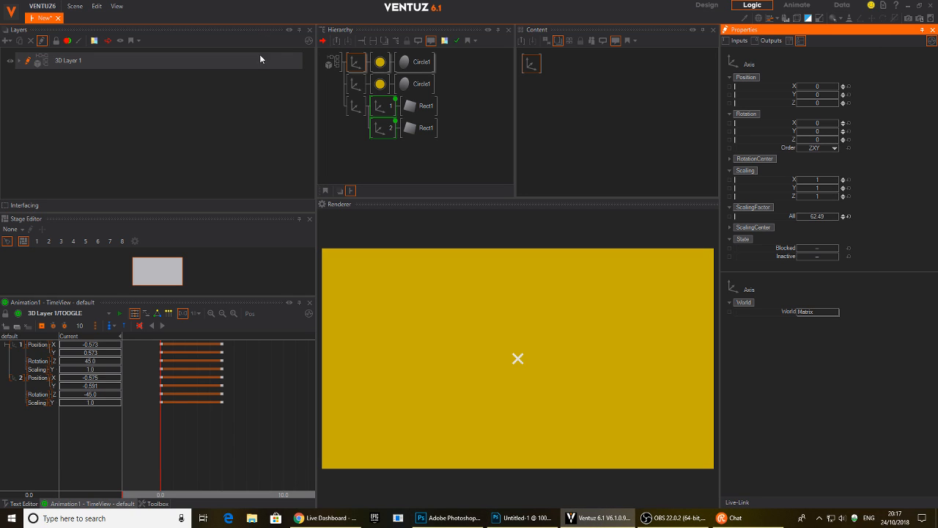
pyautogui.click(463, 76)
pyautogui.click(401, 87)
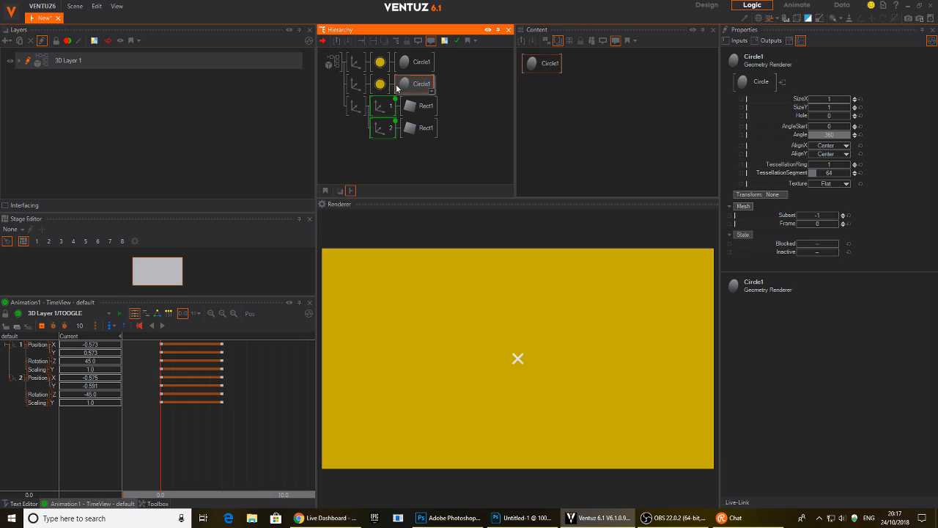
pyautogui.click(380, 81)
pyautogui.click(380, 70)
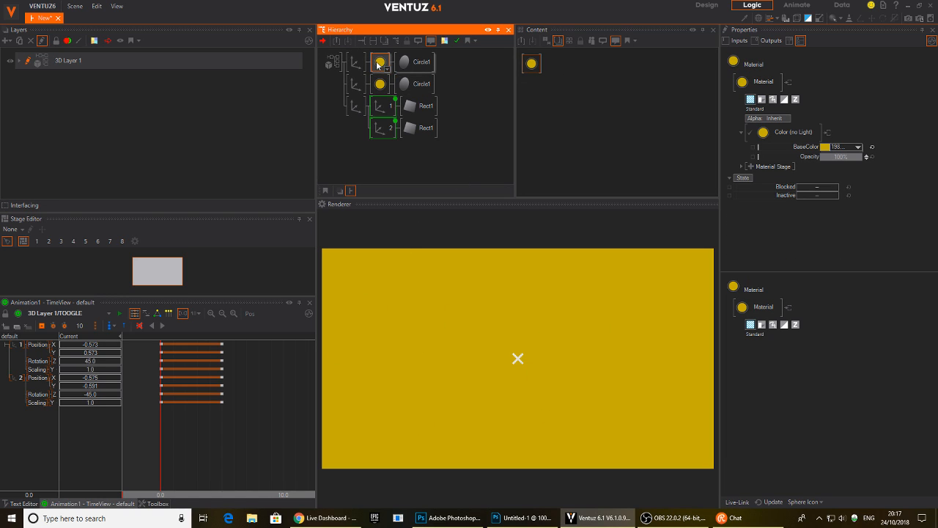
pyautogui.click(856, 155)
pyautogui.click(857, 148)
pyautogui.moveTo(826, 180); pyautogui.dragTo(774, 190)
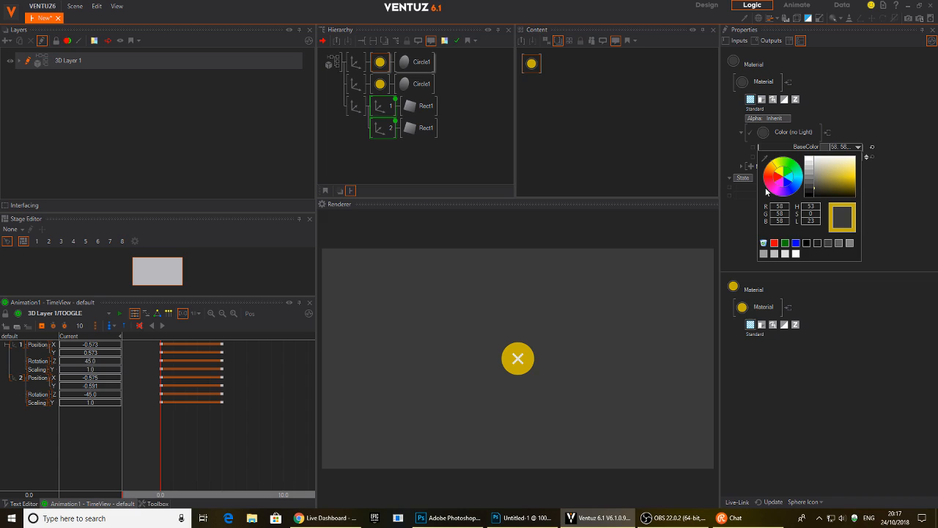
pyautogui.click(480, 301)
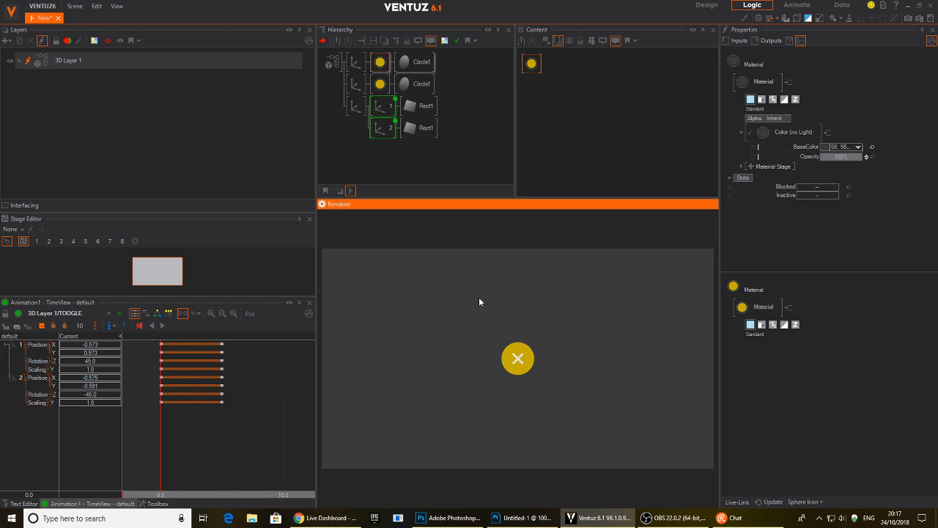
# - Name the background circle's axis BG and the yellow circle's axis BUTTON
pyautogui.click(356, 63)
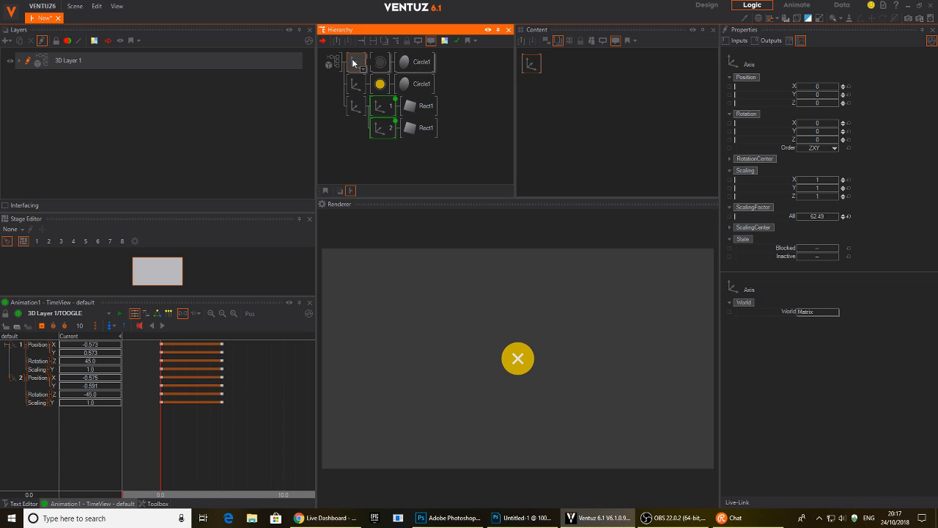
pyautogui.write('BG')
pyautogui.press('Return')
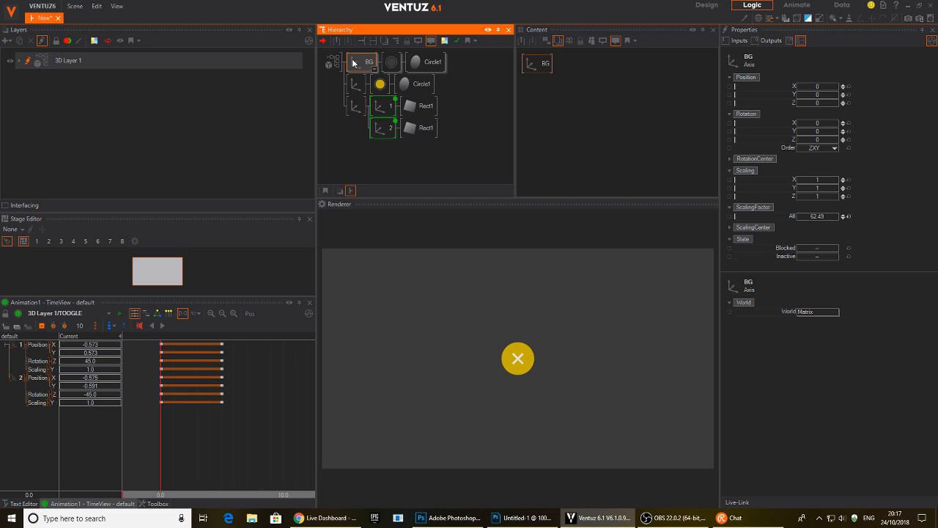
pyautogui.click(353, 84)
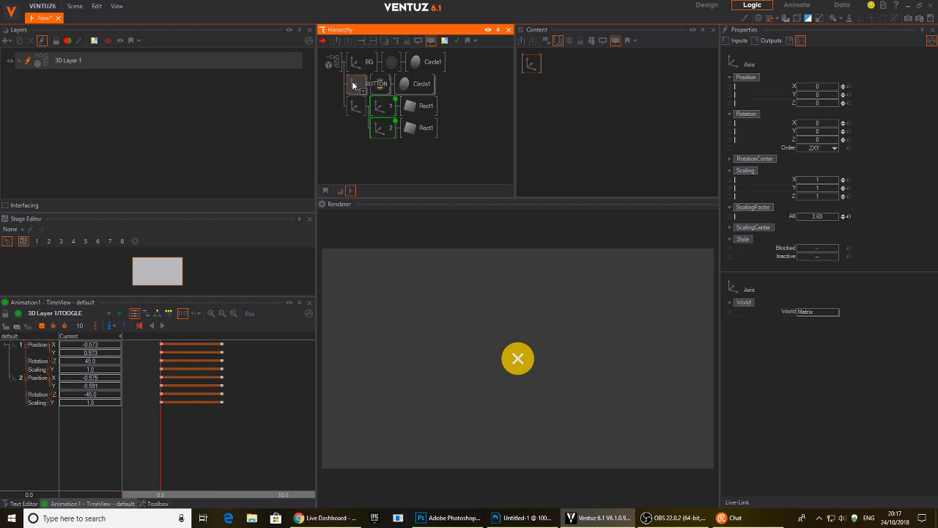
pyautogui.press('Return')
# - Add a Group node holding the BUTTON axis and the cross's axis, and name it BTN
pyautogui.doubleClick(350, 130)
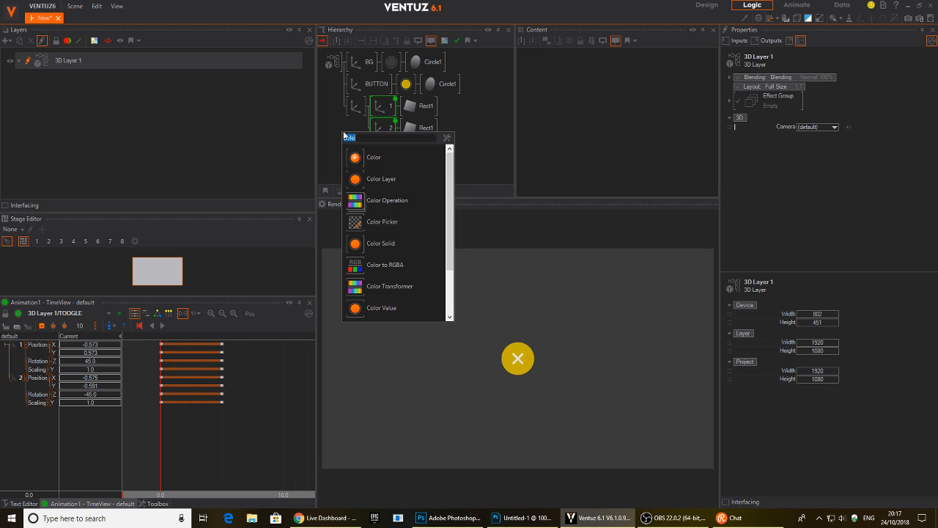
pyautogui.write('grou')
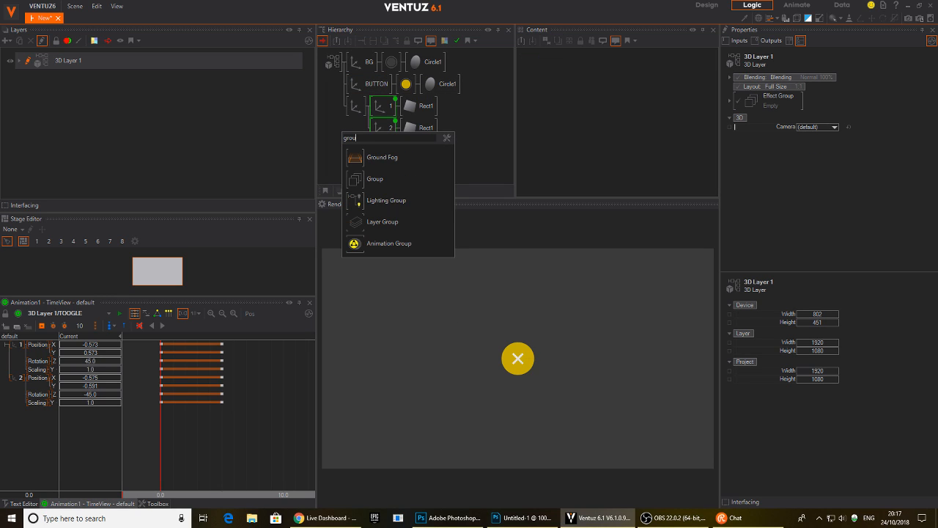
pyautogui.click(373, 179)
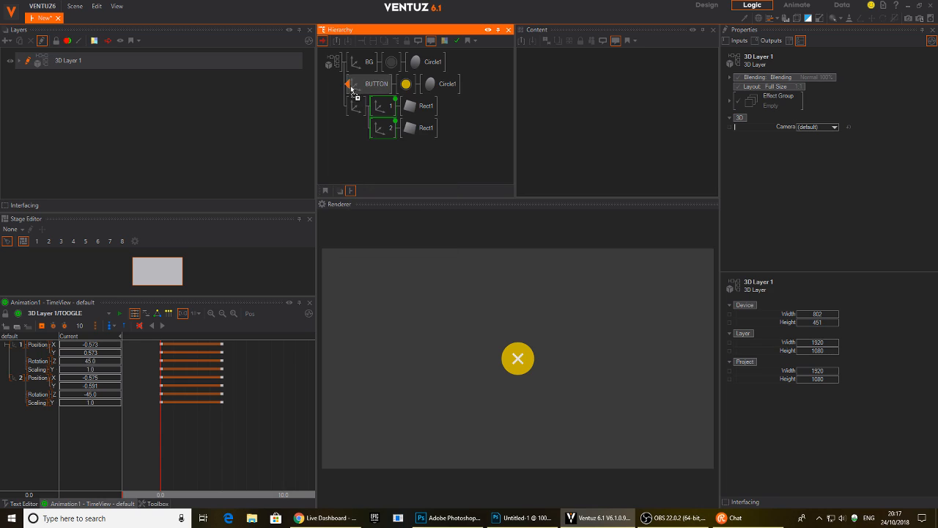
pyautogui.moveTo(355, 103); pyautogui.dragTo(378, 103)
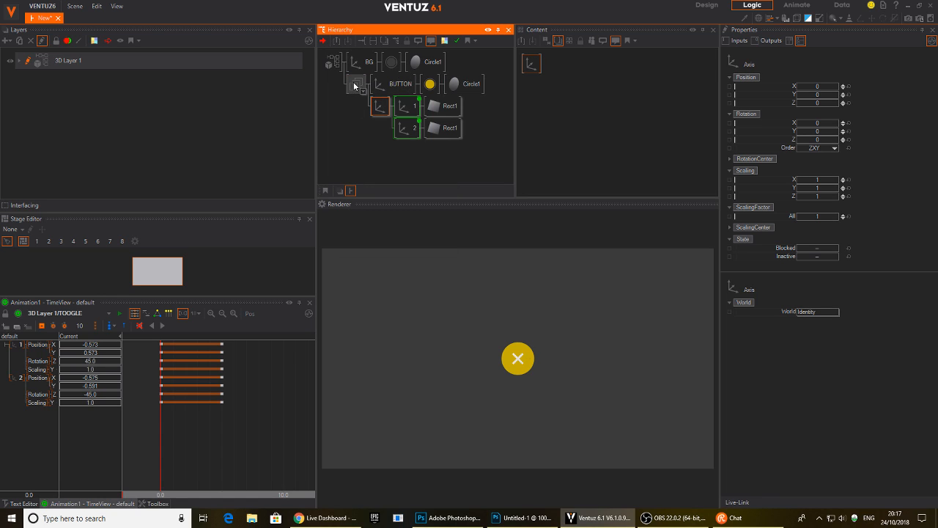
pyautogui.click(355, 83)
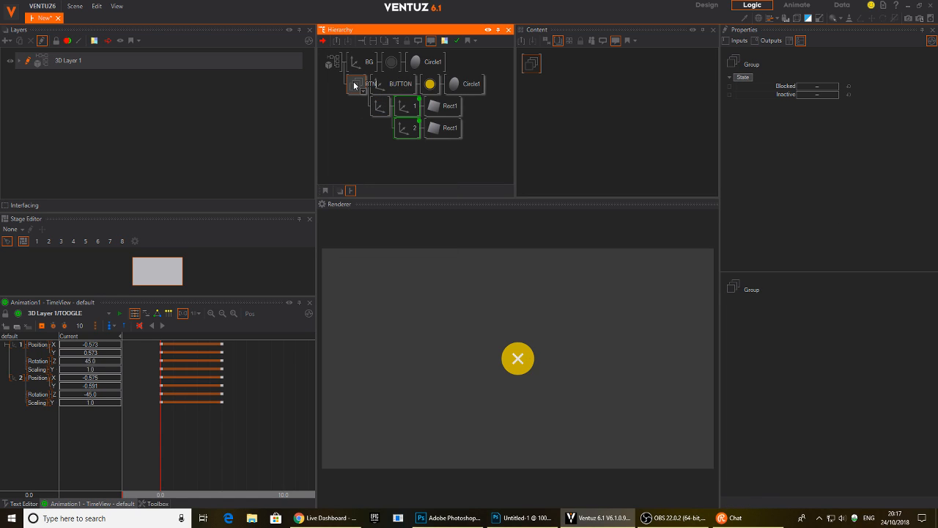
pyautogui.press('Return')
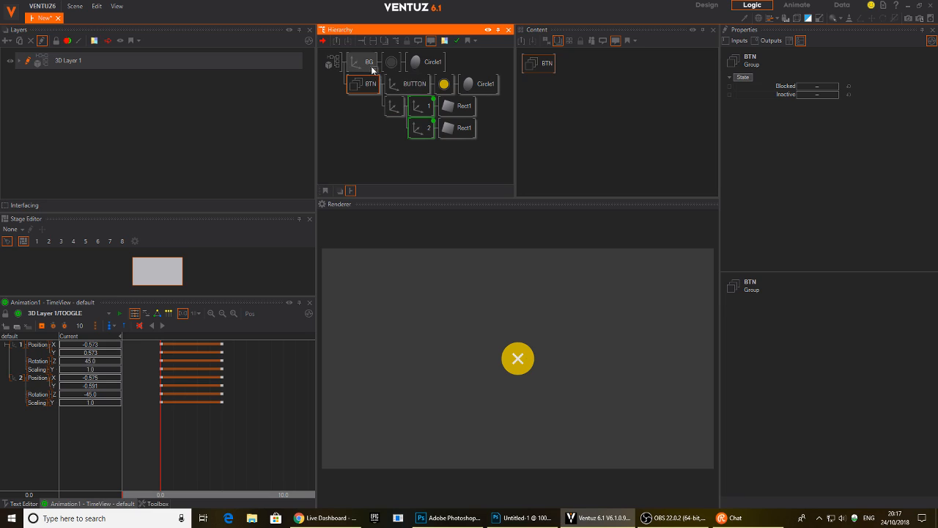
# - Insert an Axis with a Rectangle between BG and BTN, and set the axis's overall scaling factor to 5.12
pyautogui.click(355, 68)
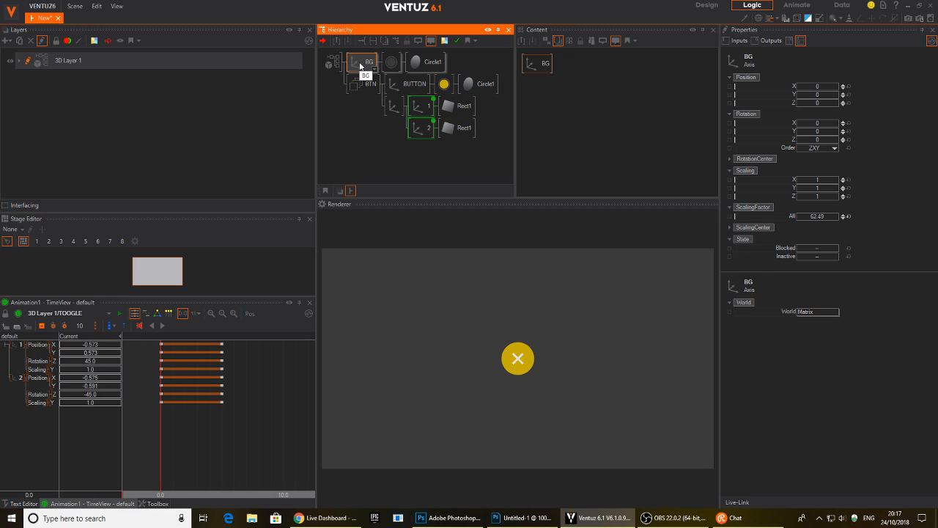
pyautogui.doubleClick(354, 131)
pyautogui.write('ax')
pyautogui.click(362, 143)
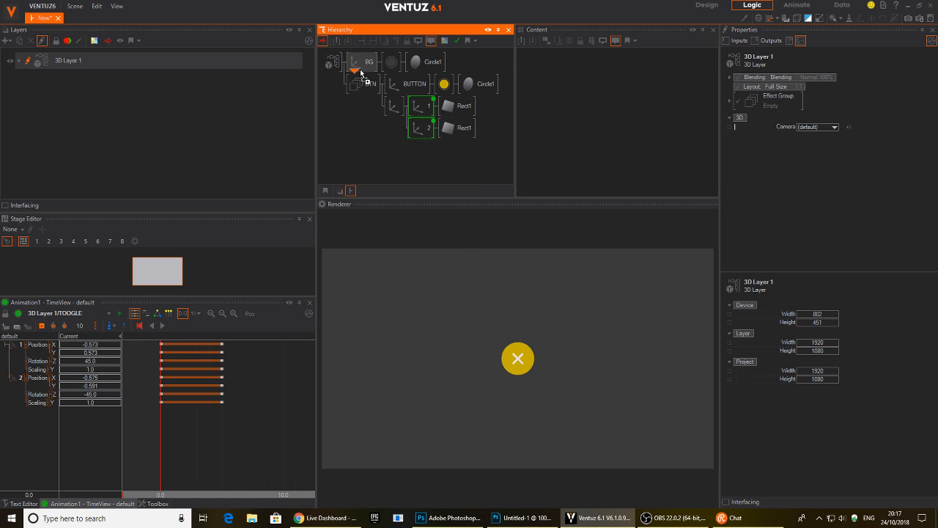
pyautogui.click(359, 80)
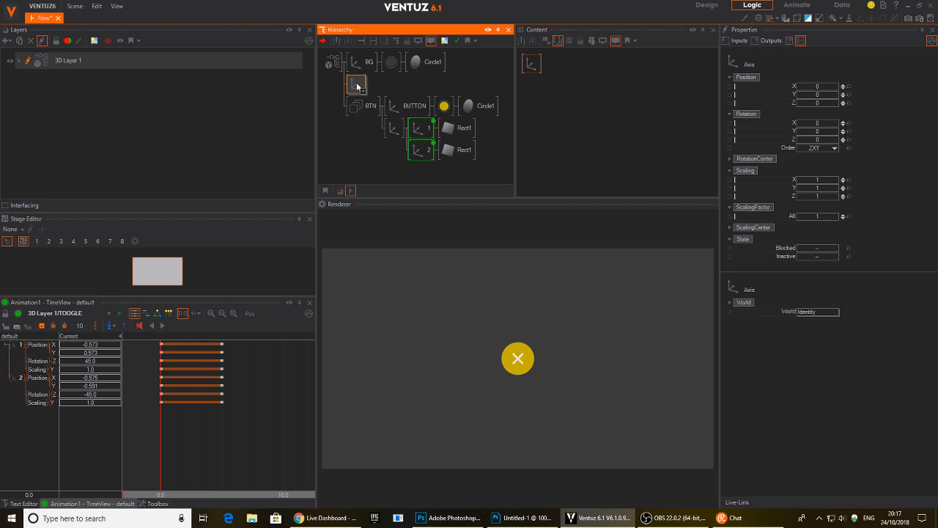
pyautogui.click(358, 86)
pyautogui.click(366, 85)
pyautogui.click(366, 85)
pyautogui.click(356, 84)
pyautogui.moveTo(819, 216); pyautogui.dragTo(837, 219)
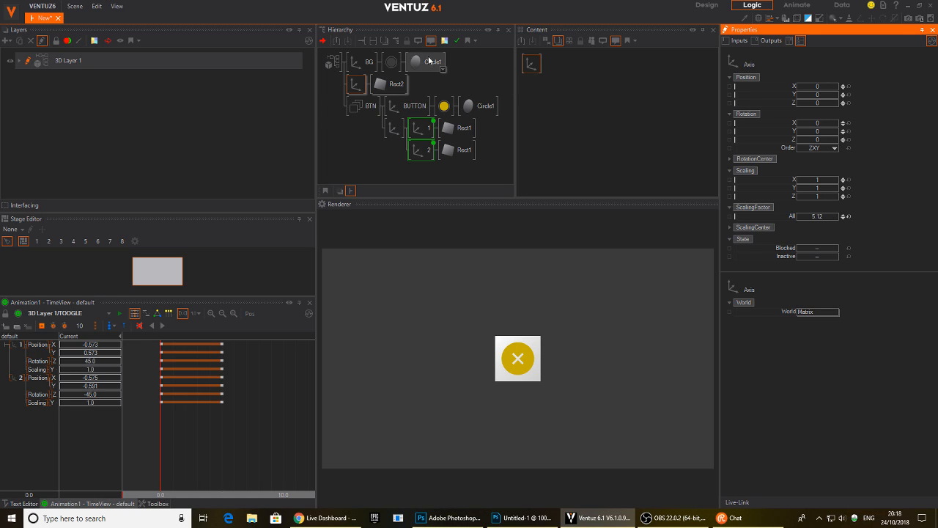
# - Insert a Material with a base texture in front of the new rectangle
pyautogui.click(393, 86)
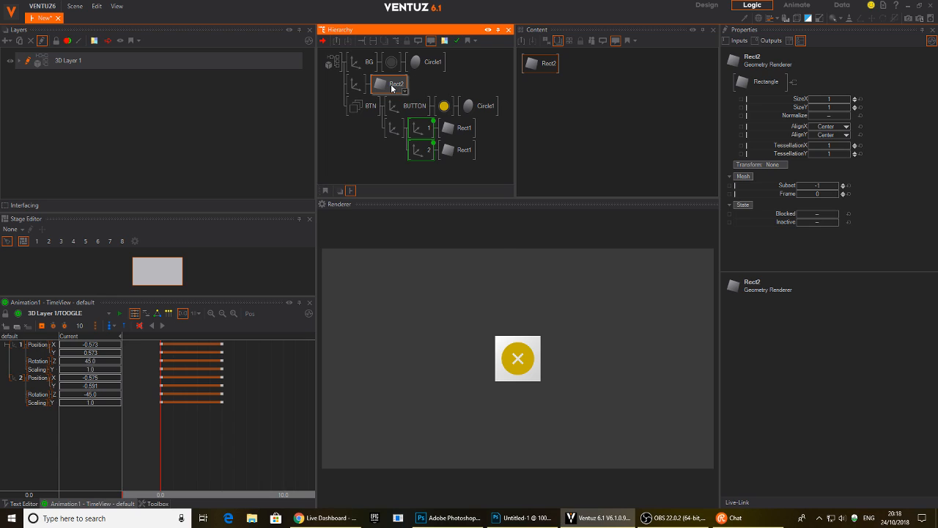
pyautogui.rightClick(392, 88)
pyautogui.click(373, 88)
pyautogui.click(373, 88)
pyautogui.click(625, 102)
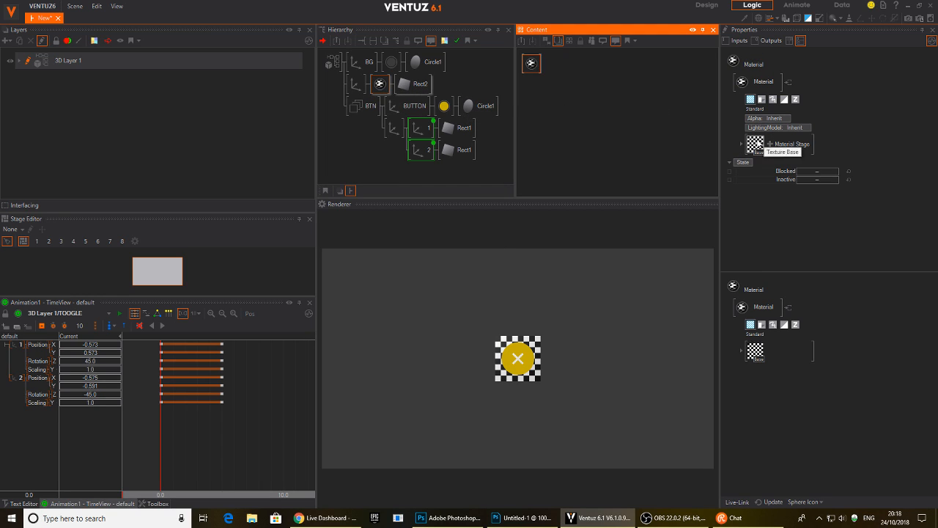
# - Load fakeshadow1.png from the Desktop as the base texture of the rectangle's material
pyautogui.click(755, 144)
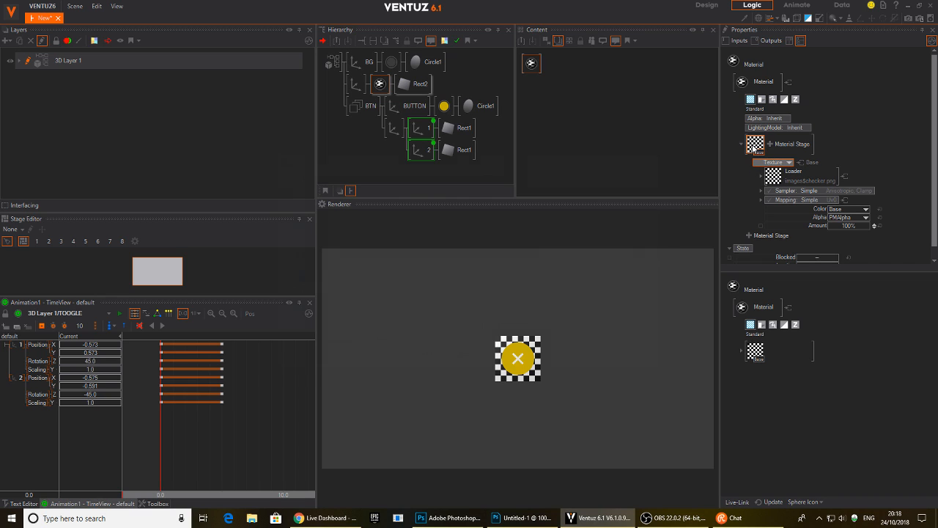
pyautogui.click(754, 145)
pyautogui.click(293, 224)
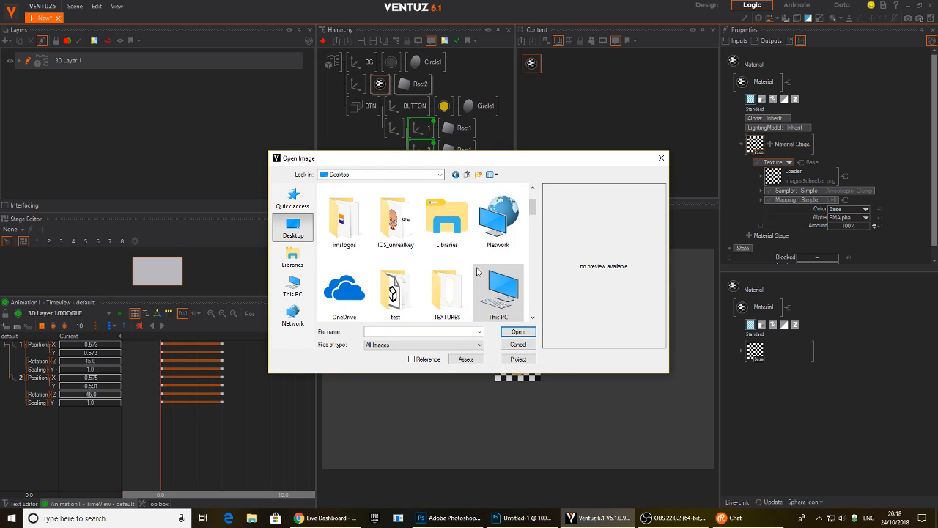
pyautogui.click(412, 331)
pyautogui.write('fa')
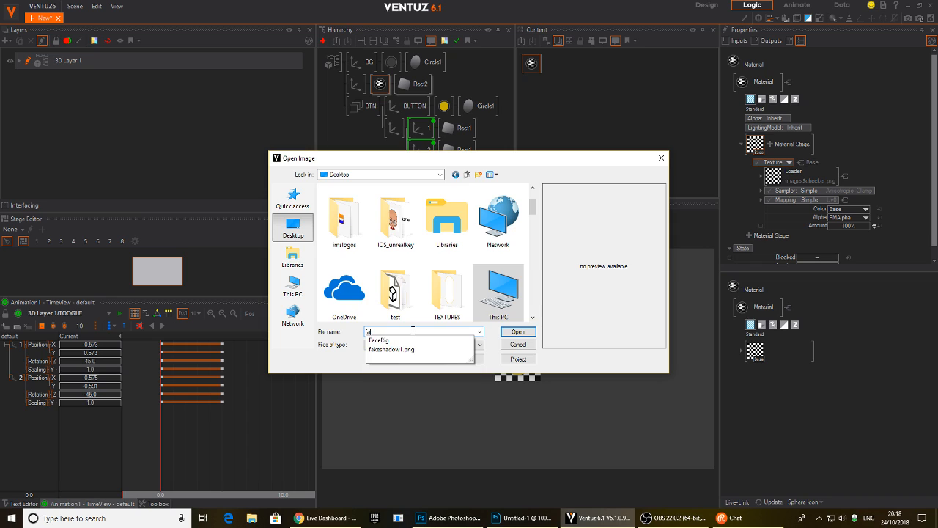
pyautogui.press('Down')
pyautogui.press('Down')
pyautogui.press('Return')
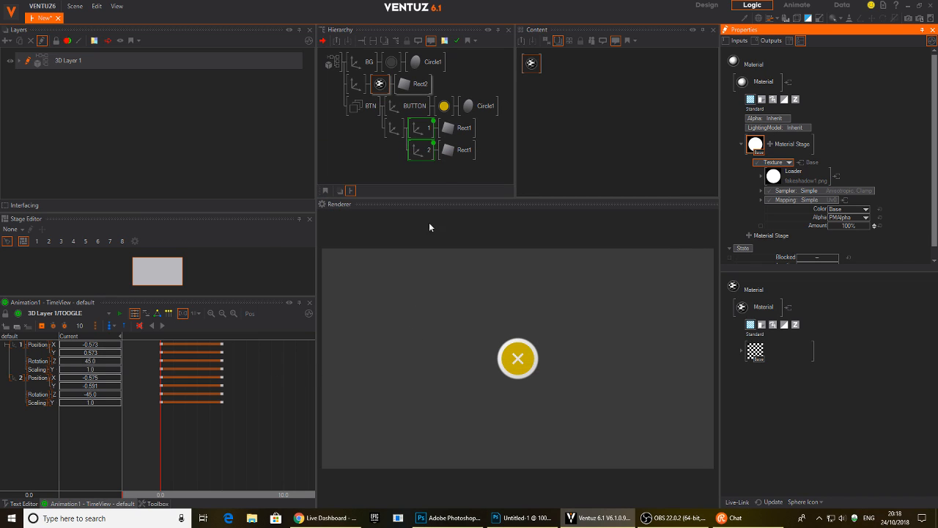
# - Set the lighting model of the shadow rectangle's material to No Light
pyautogui.click(380, 84)
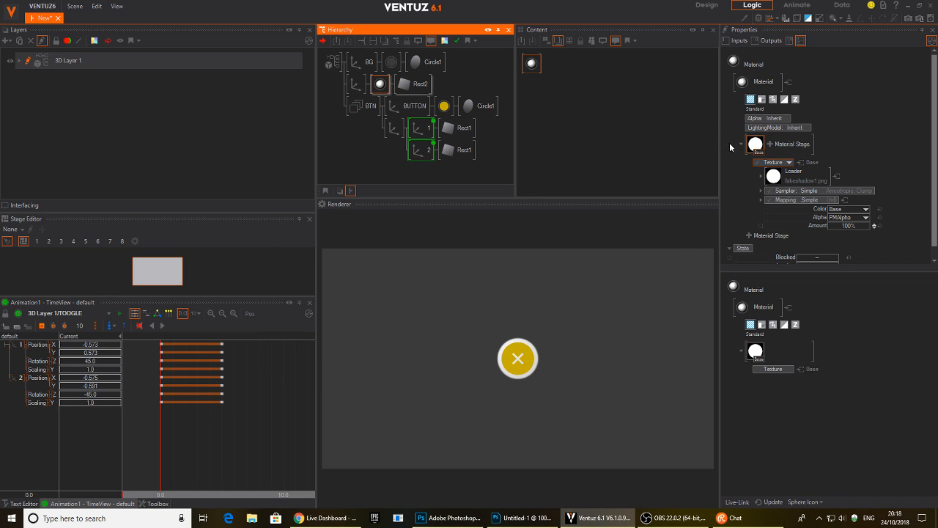
pyautogui.click(785, 128)
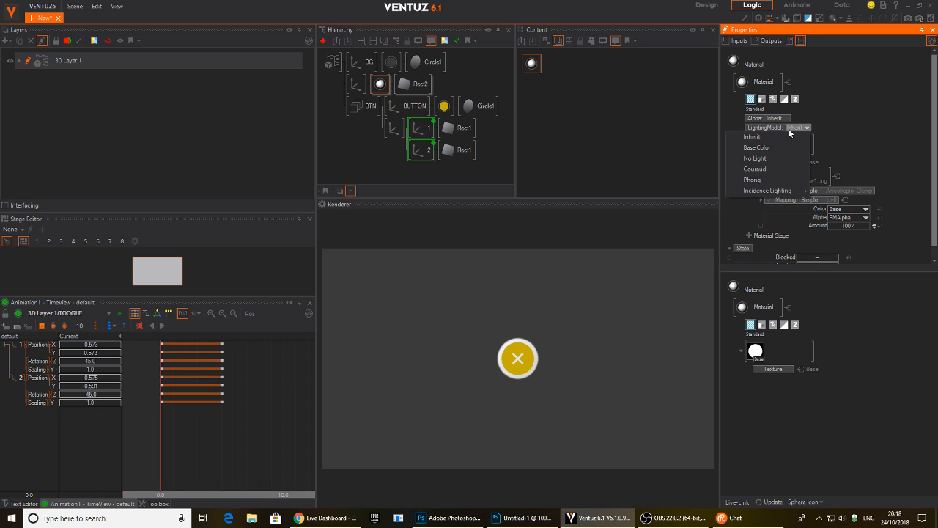
pyautogui.click(768, 160)
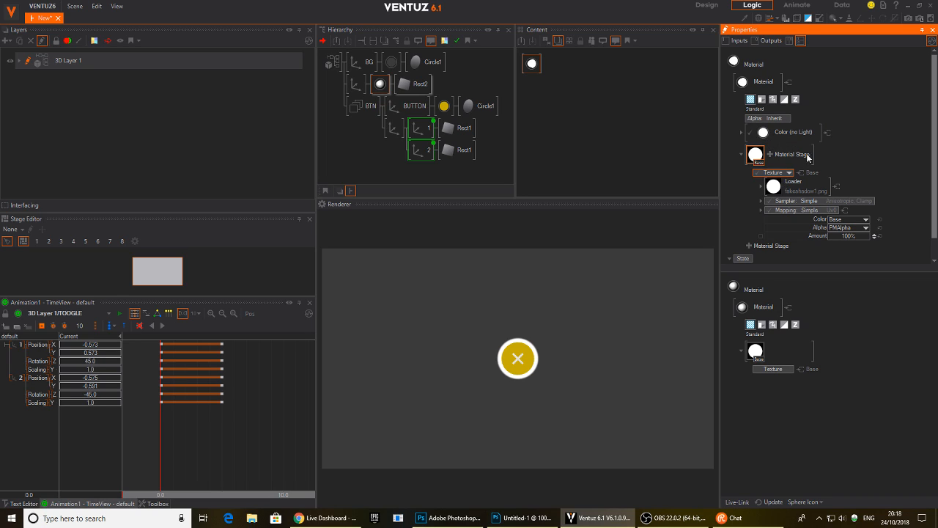
# - Set the base colour of the shadow rectangle's material to black (0, 0, 0)
pyautogui.click(816, 133)
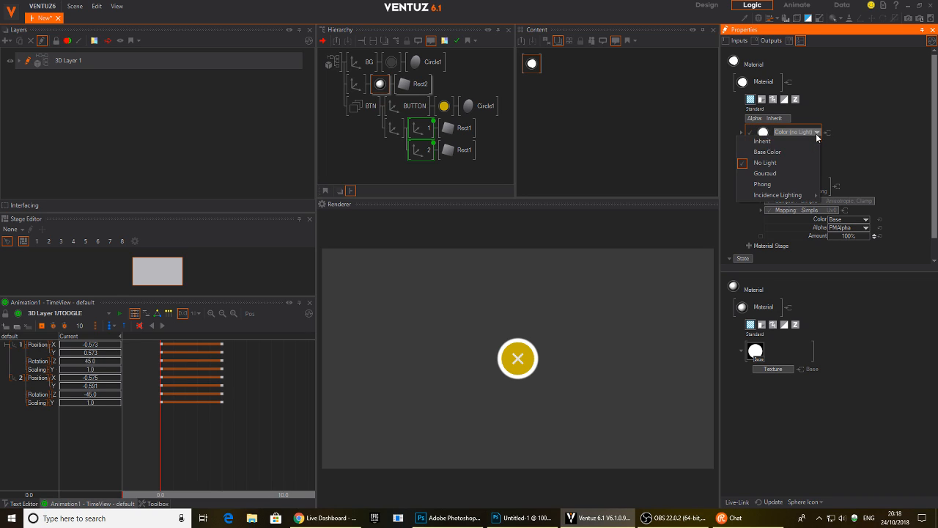
pyautogui.click(833, 134)
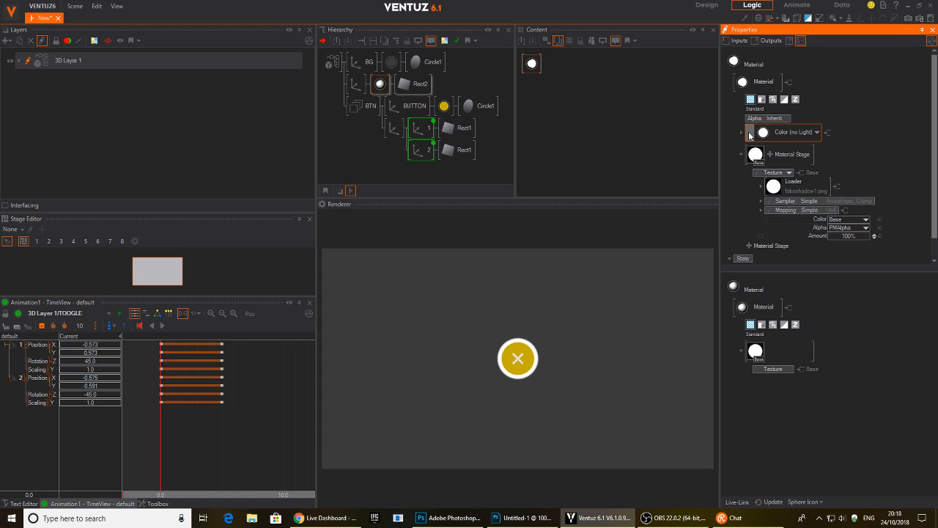
pyautogui.click(741, 132)
pyautogui.click(858, 148)
pyautogui.moveTo(808, 194); pyautogui.dragTo(794, 213)
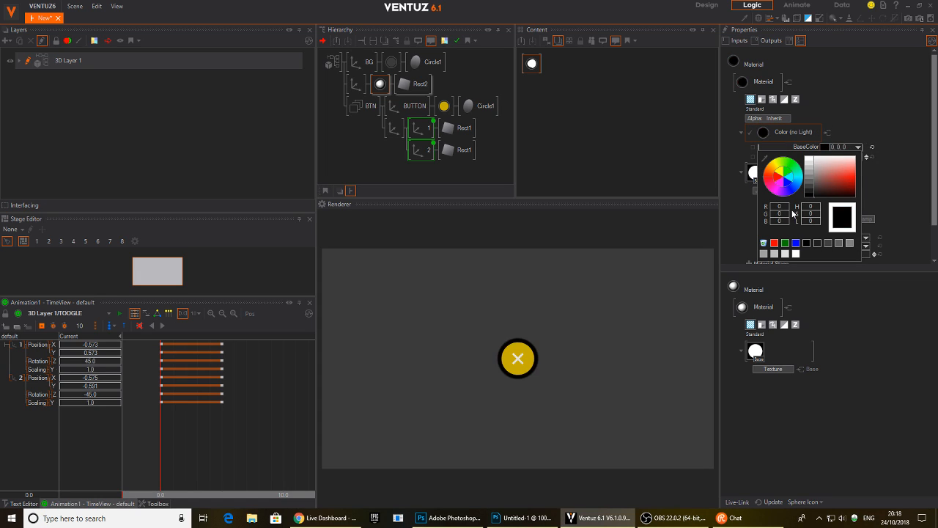
# - Enlarge the black shadow rectangle by raising its axis's uniform scaling factor to about 5.6
pyautogui.click(356, 83)
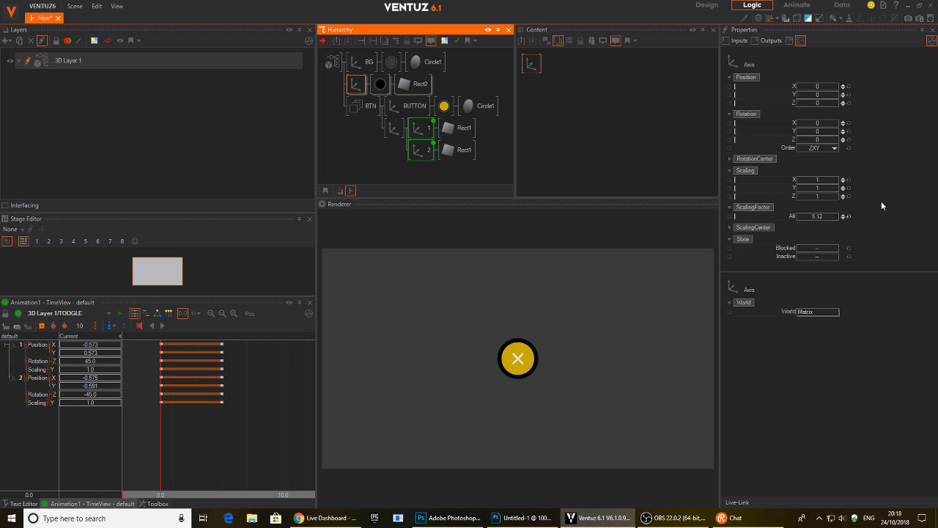
pyautogui.moveTo(827, 217)
pyautogui.mouseDown()
pyautogui.moveTo(798, 213)
pyautogui.moveTo(842, 217)
pyautogui.mouseUp()
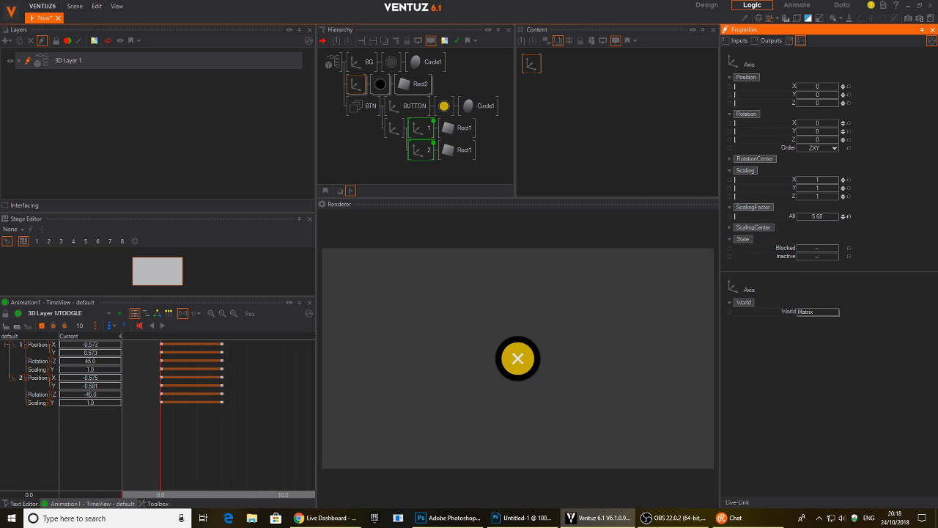
# - Switch to Photoshop, scale the white circle layer down to about 88% and centre it on the canvas
pyautogui.click(522, 517)
pyautogui.hotkey('ctrl', 't')
pyautogui.moveTo(175, 105); pyautogui.dragTo(202, 132)
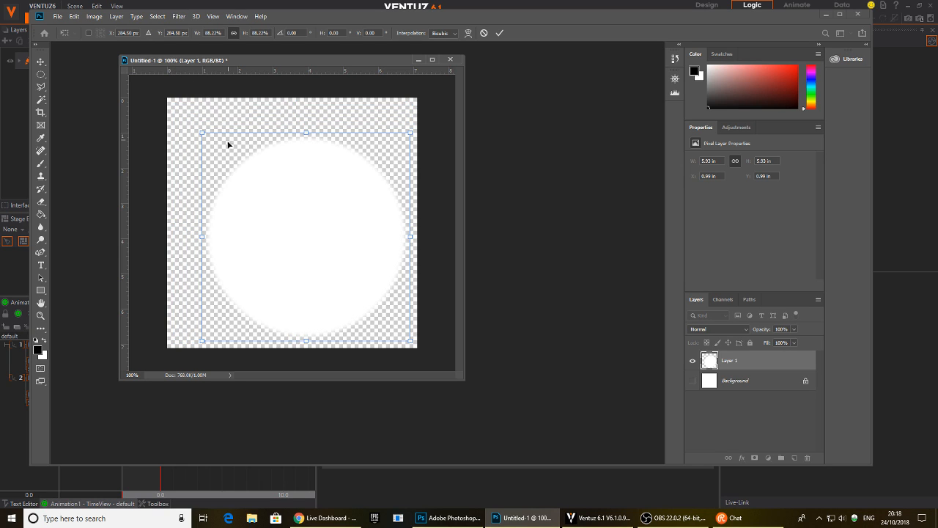
pyautogui.press('Return')
pyautogui.moveTo(305, 254); pyautogui.dragTo(321, 267)
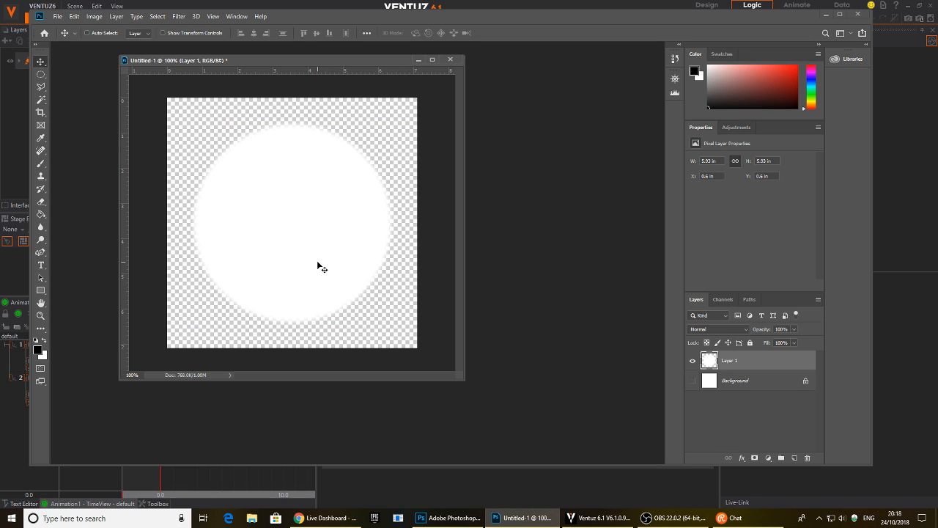
# - Apply a Gaussian Blur with a radius of 24.9 pixels to the white circle layer
pyautogui.click(180, 16)
pyautogui.moveTo(204, 128)
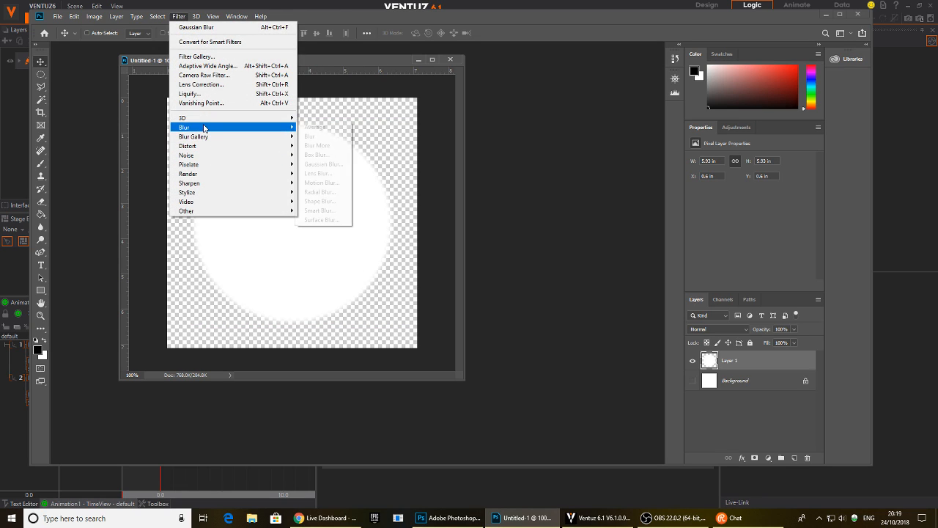
pyautogui.click(322, 164)
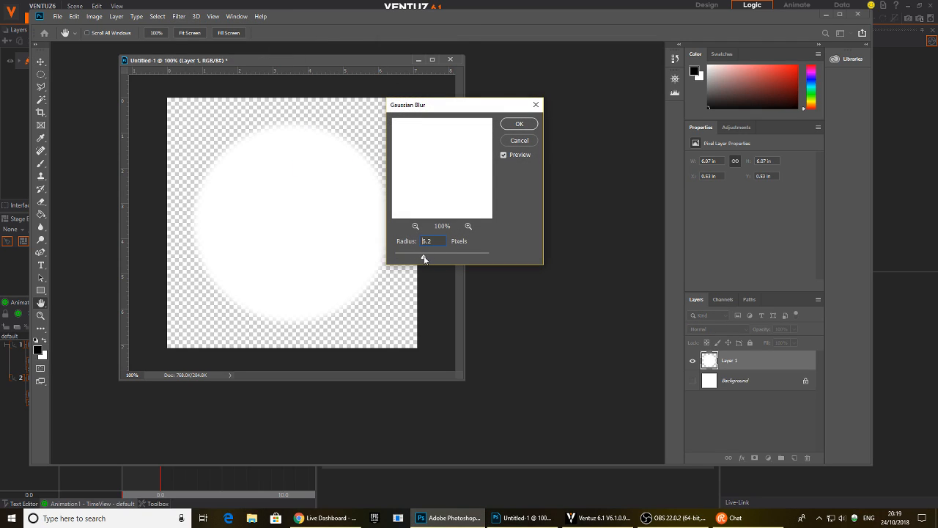
pyautogui.moveTo(428, 259); pyautogui.dragTo(436, 260)
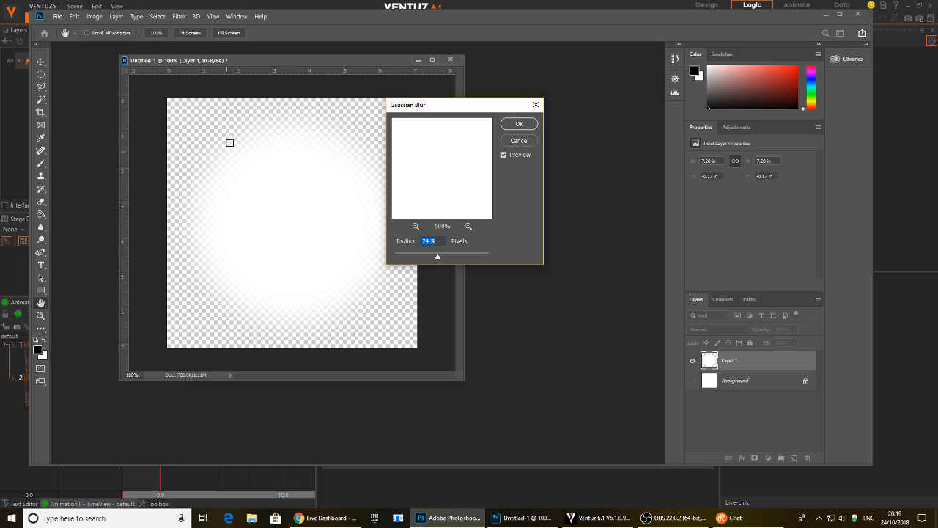
pyautogui.click(518, 123)
# - Save the blurred circle as the PNG fakeshadow1.png on the Desktop, replacing the existing file and using the large file size option
pyautogui.hotkey('ctrl', 's')
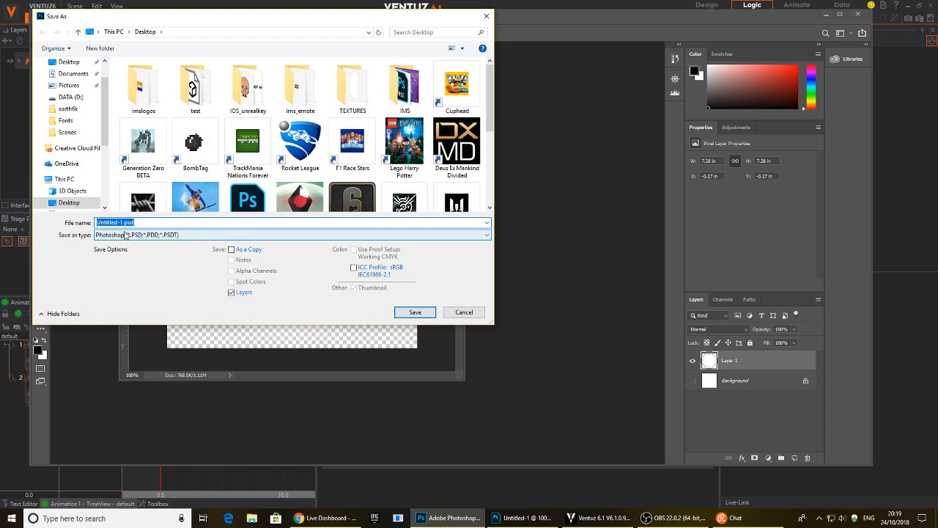
pyautogui.click(125, 234)
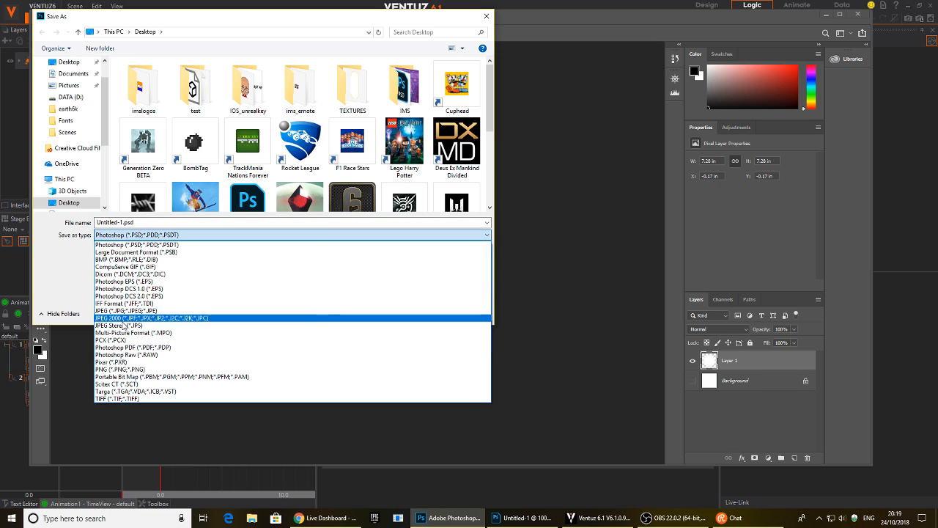
pyautogui.click(125, 369)
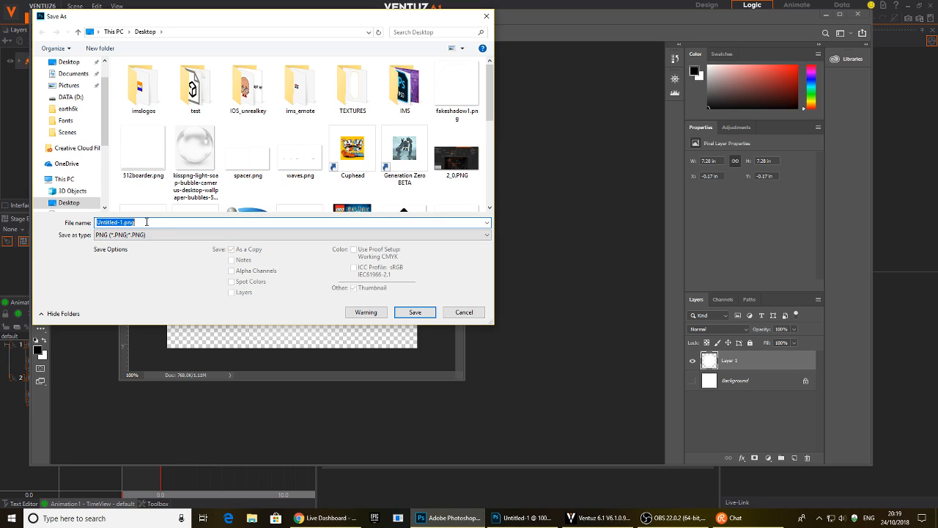
pyautogui.write('fa')
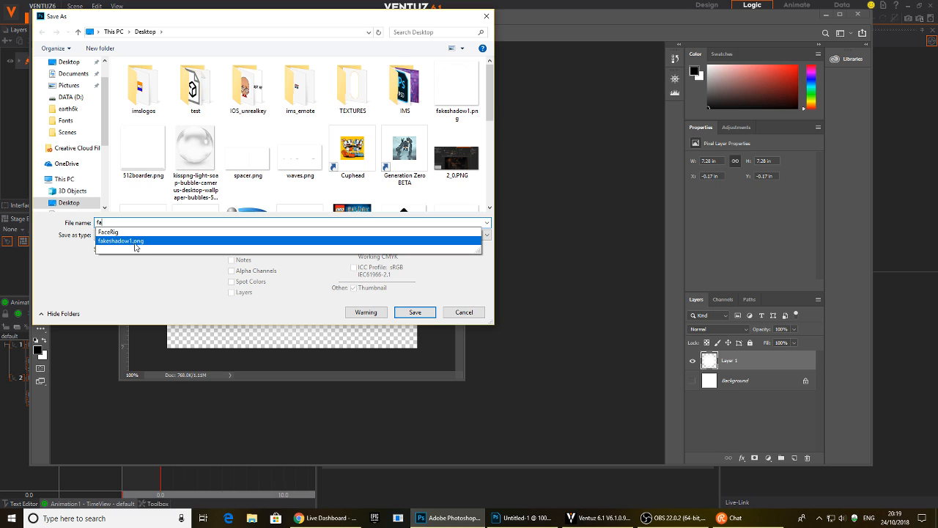
pyautogui.click(135, 241)
pyautogui.click(412, 315)
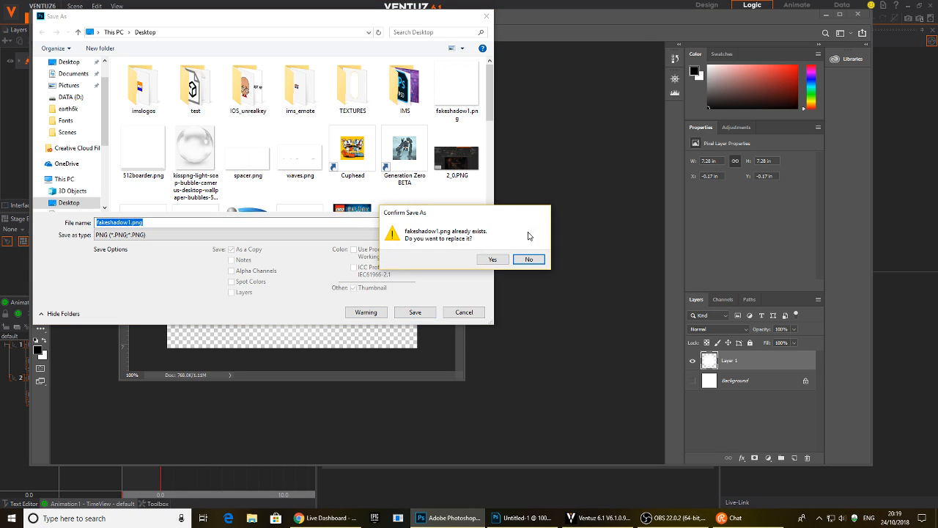
pyautogui.click(492, 261)
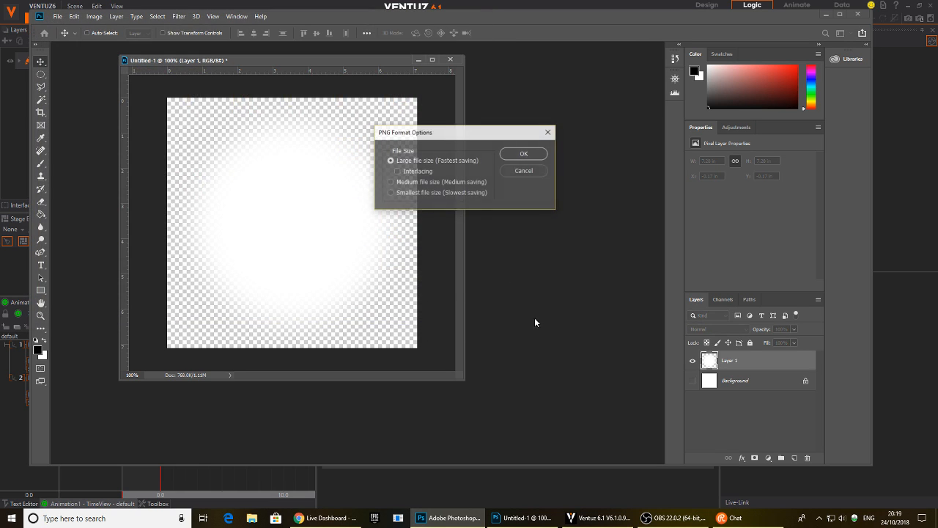
pyautogui.click(528, 155)
# - Switch to Ventuz and reimport fakeshadow1.png for the shadow material's texture, overwriting the copy in the project's Images folder
pyautogui.click(568, 477)
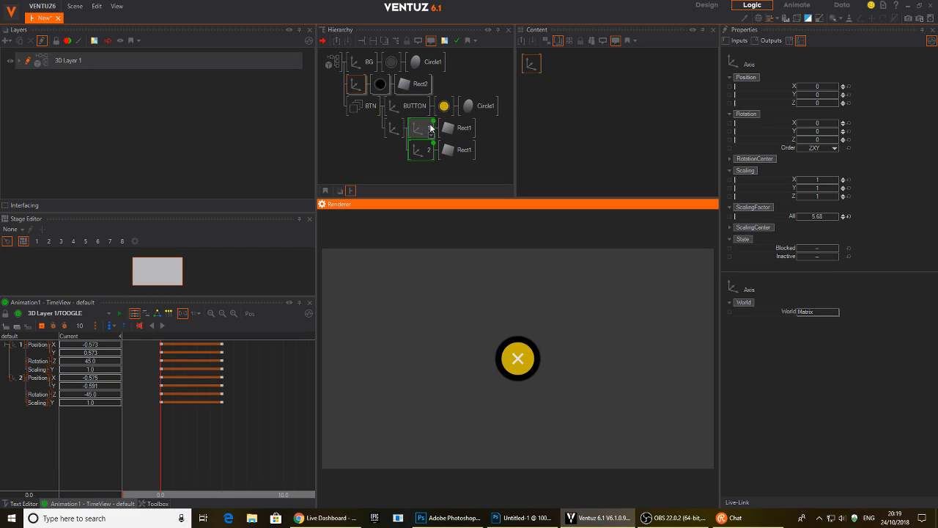
pyautogui.click(379, 84)
pyautogui.click(755, 173)
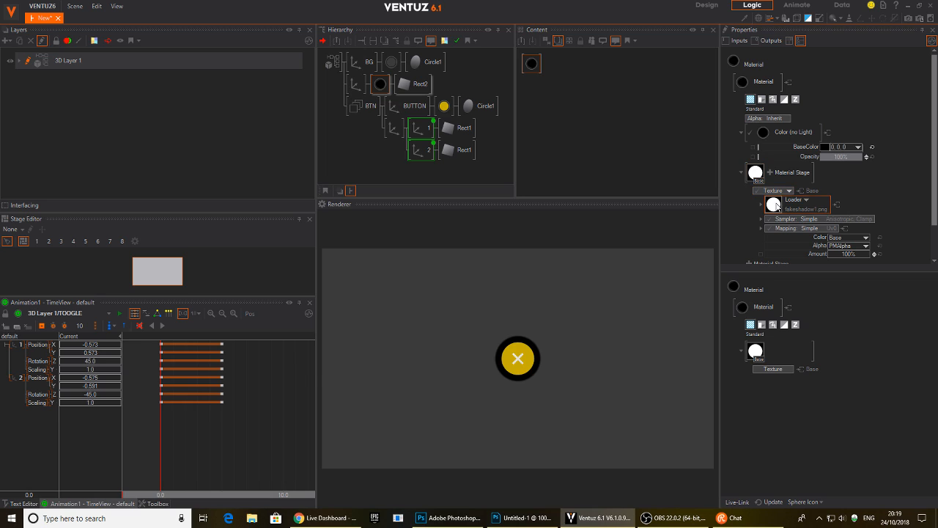
pyautogui.click(774, 206)
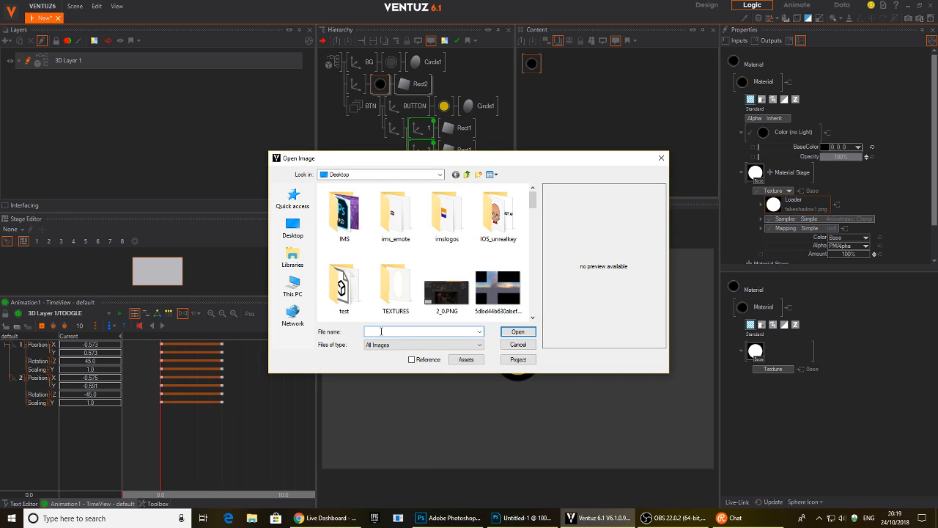
pyautogui.write('fa')
pyautogui.click(419, 349)
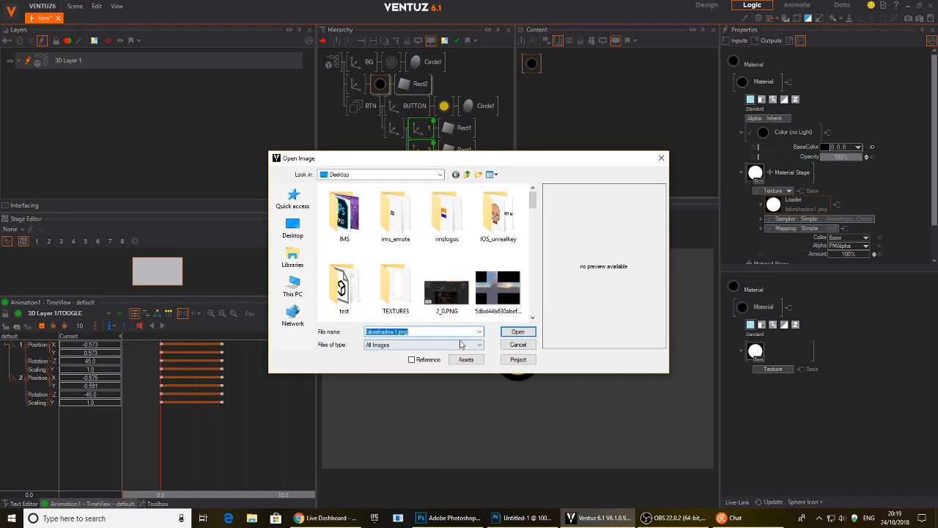
pyautogui.click(518, 359)
pyautogui.click(644, 349)
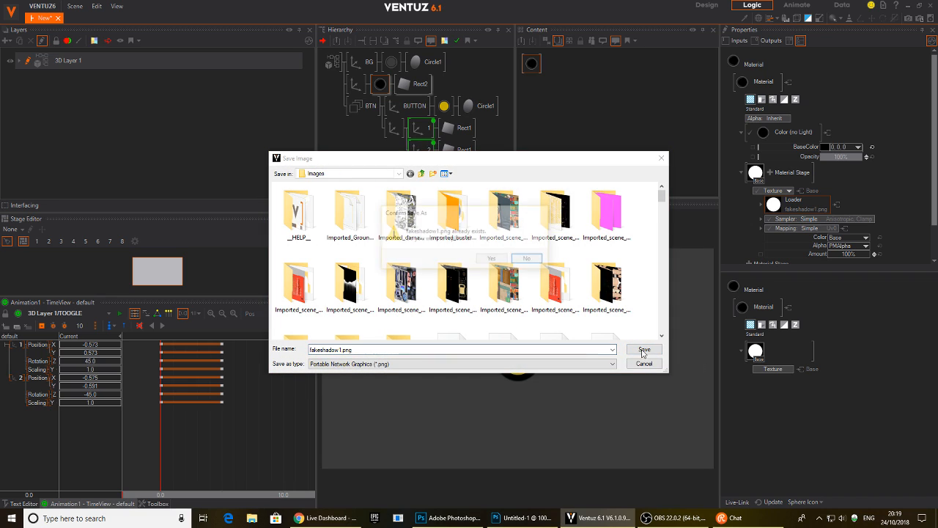
pyautogui.click(502, 264)
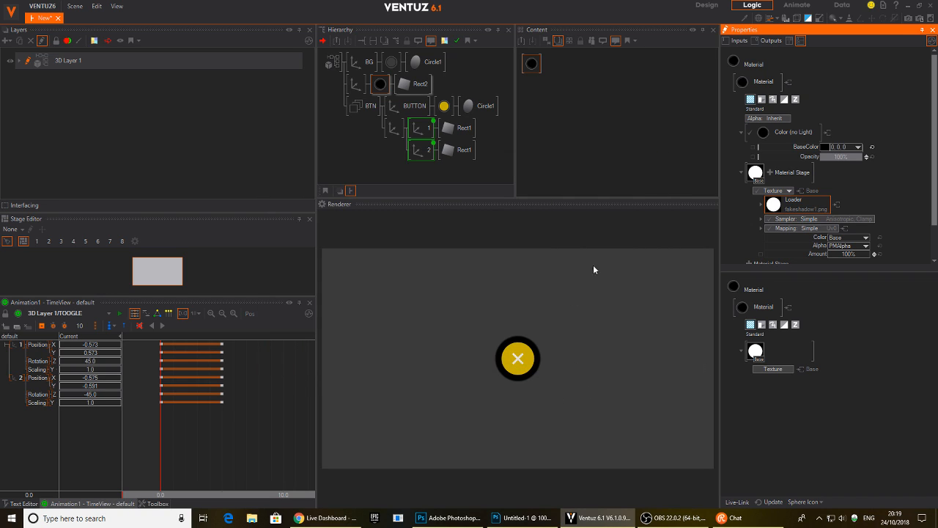
# - Delete the texture stage from the shadow rectangle's material and add a fresh base texture stage
pyautogui.scroll(-1, 879, 220)
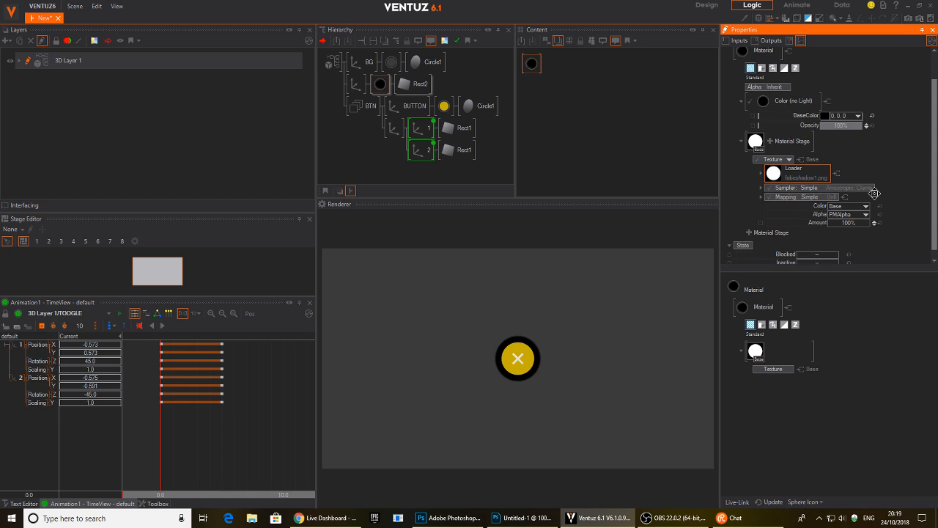
pyautogui.click(754, 162)
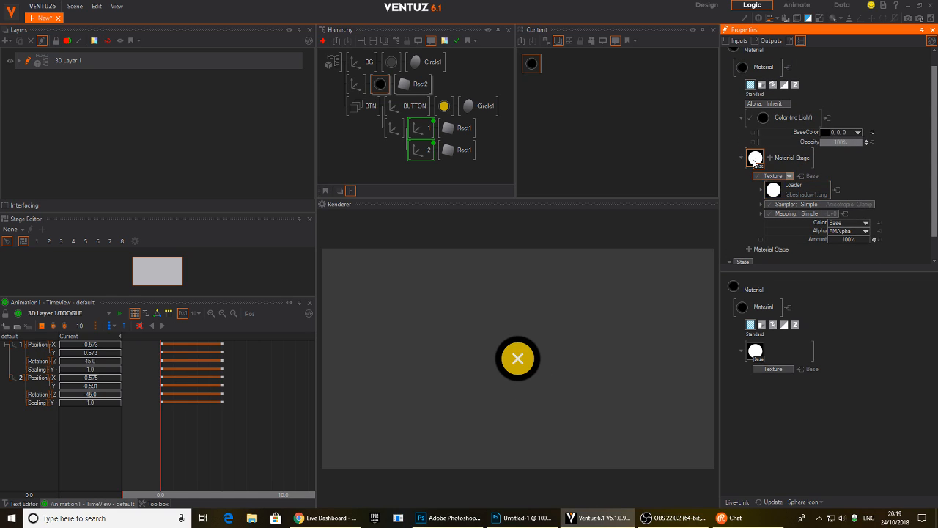
pyautogui.press('Delete')
pyautogui.click(752, 168)
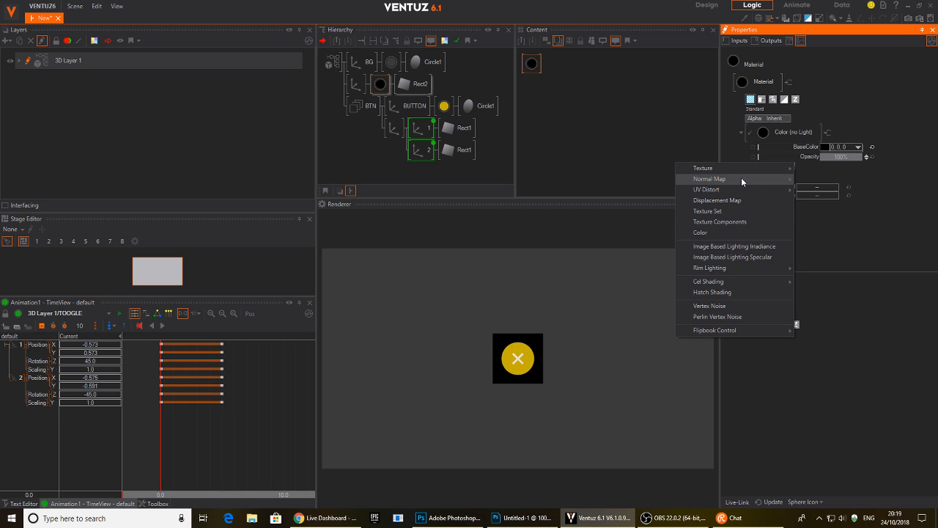
pyautogui.moveTo(744, 168)
pyautogui.click(819, 194)
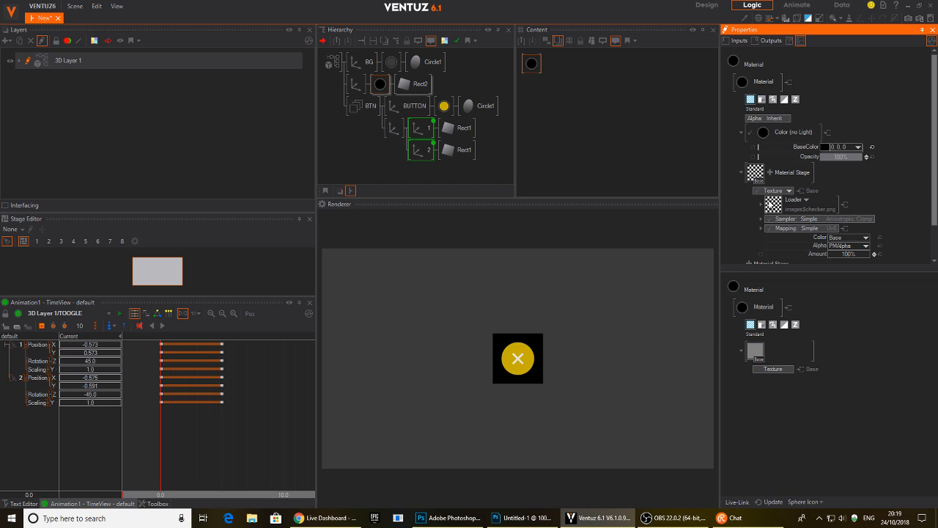
# - Load fakeshadow1.png from the Desktop into the new base texture of the shadow material
pyautogui.doubleClick(773, 205)
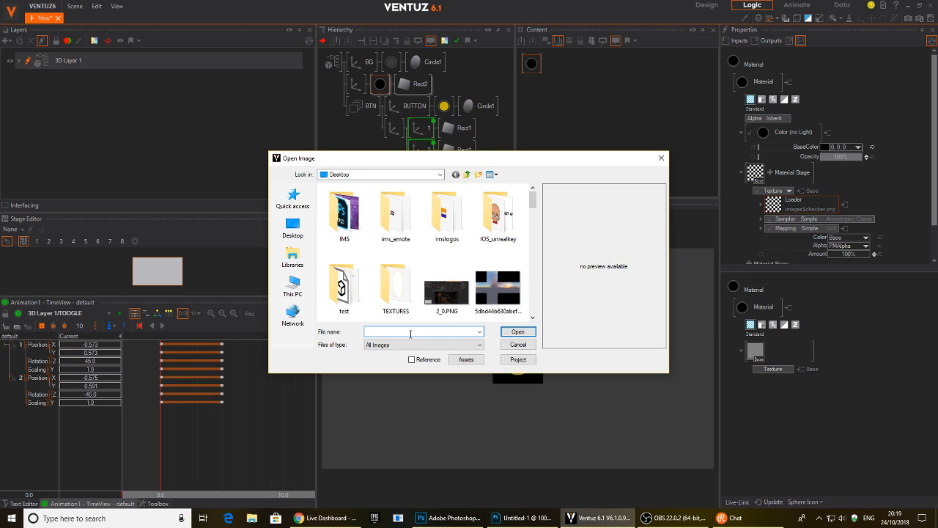
pyautogui.write('fa')
pyautogui.click(442, 355)
pyautogui.click(517, 331)
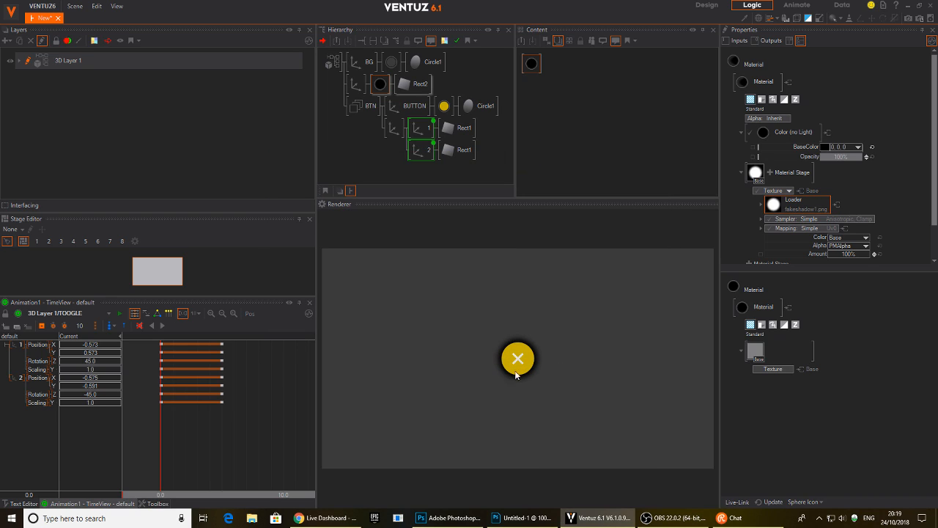
# - Shrink the shadow around the yellow circle by setting its axis's scaling factor to about 4.8
pyautogui.click(355, 86)
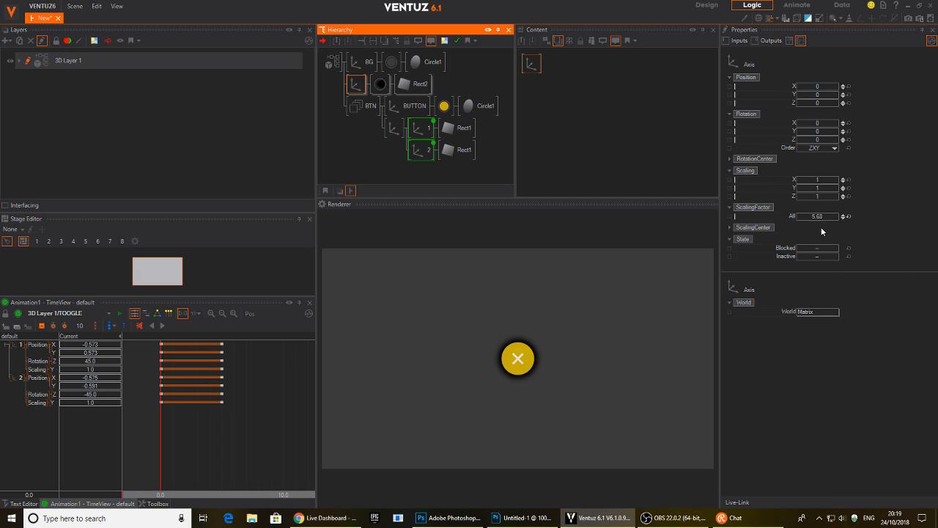
pyautogui.click(819, 216)
pyautogui.moveTo(818, 216); pyautogui.dragTo(807, 218)
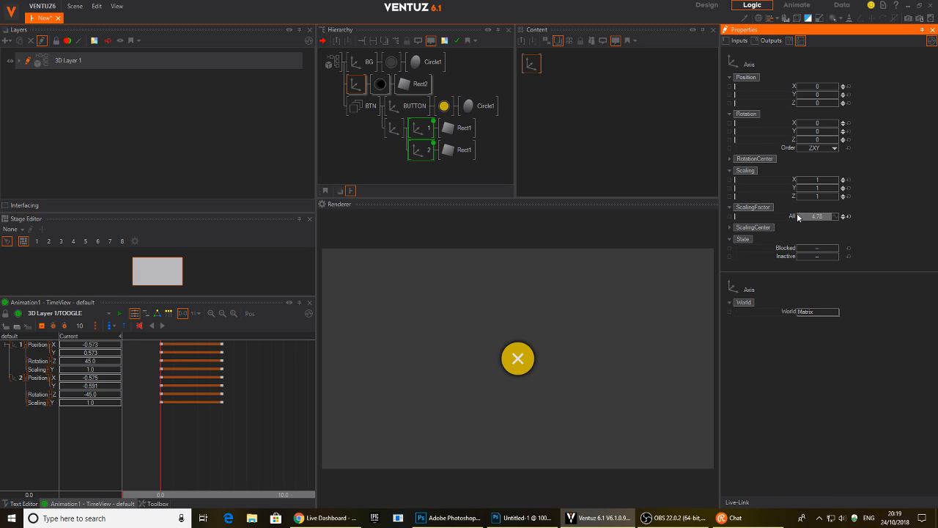
# - Move the shadow's axis branch under the BUTTON axis and set its scaling factor to 1.35
pyautogui.moveTo(356, 89)
pyautogui.mouseDown()
pyautogui.moveTo(426, 103)
pyautogui.moveTo(405, 114)
pyautogui.moveTo(440, 102)
pyautogui.mouseUp()
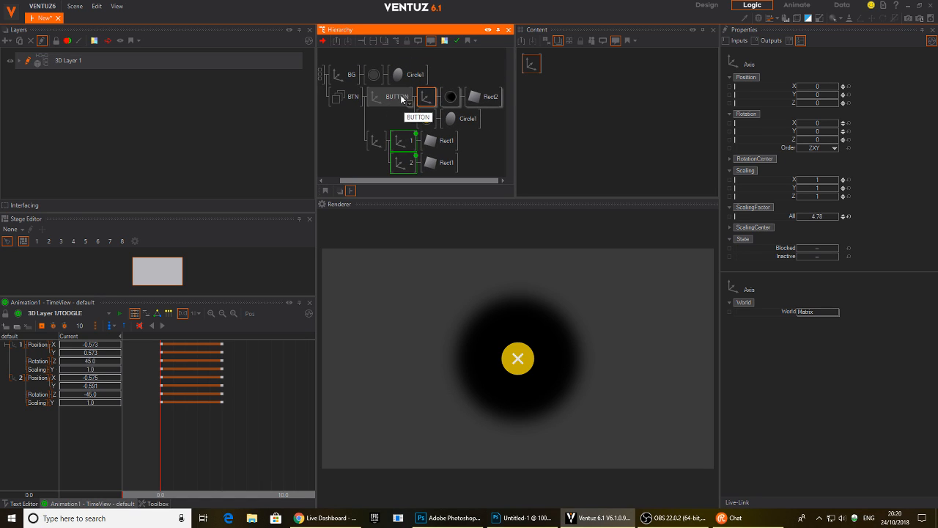
pyautogui.moveTo(813, 216); pyautogui.dragTo(796, 213)
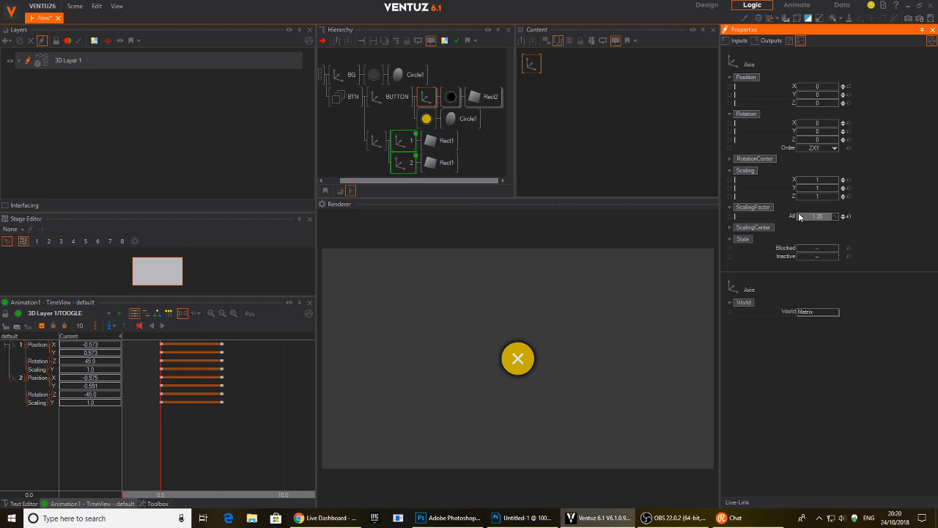
# - Set the BUTTON axis's scaling factor to 4.46 after testing an X position of 3 and resetting it
pyautogui.click(390, 96)
pyautogui.moveTo(819, 87); pyautogui.dragTo(824, 87)
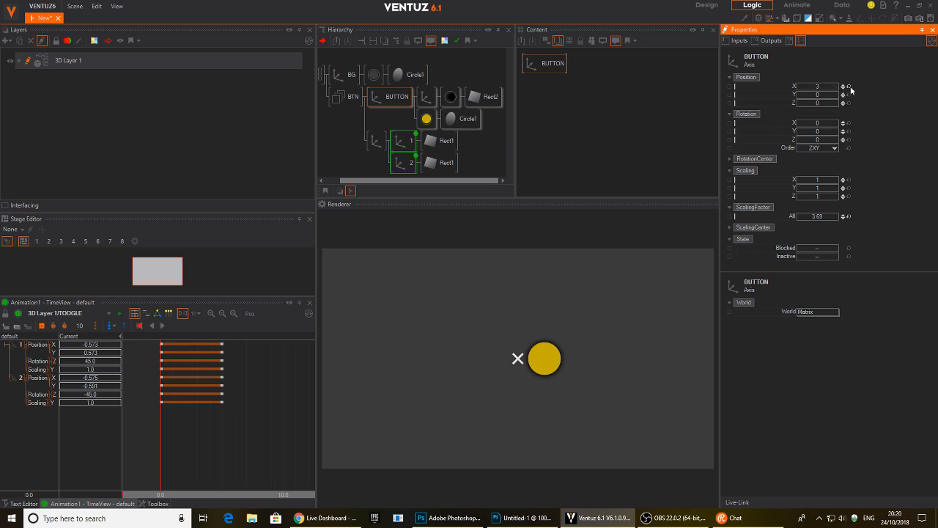
pyautogui.click(849, 86)
pyautogui.moveTo(821, 216)
pyautogui.mouseDown()
pyautogui.moveTo(821, 208)
pyautogui.moveTo(796, 213)
pyautogui.moveTo(821, 215)
pyautogui.moveTo(809, 215)
pyautogui.mouseUp()
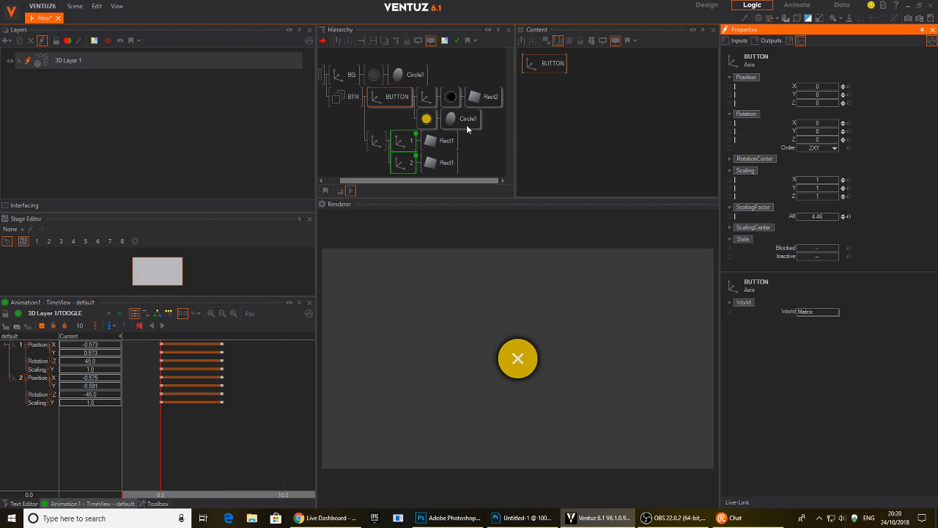
# - Set the Z position of the shadow's axis to 0.01 so the shadow sits behind the yellow circle
pyautogui.click(425, 101)
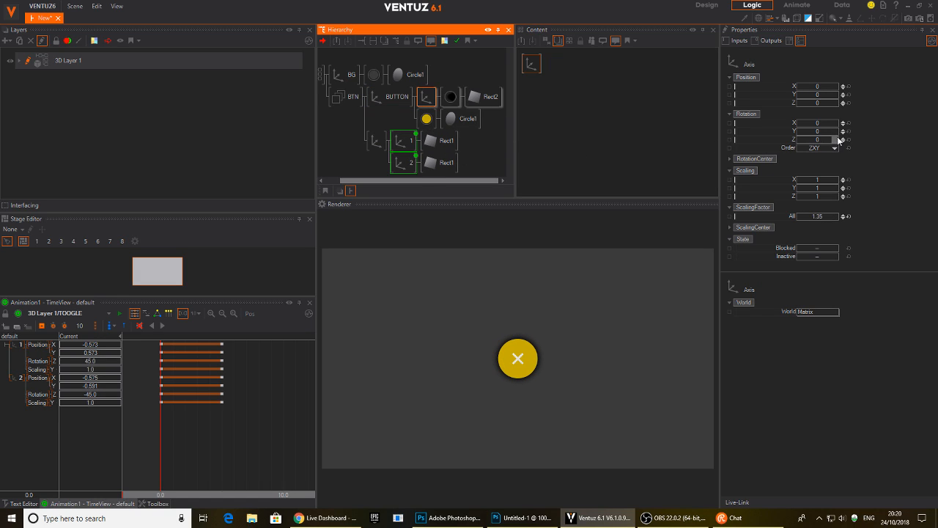
pyautogui.click(842, 106)
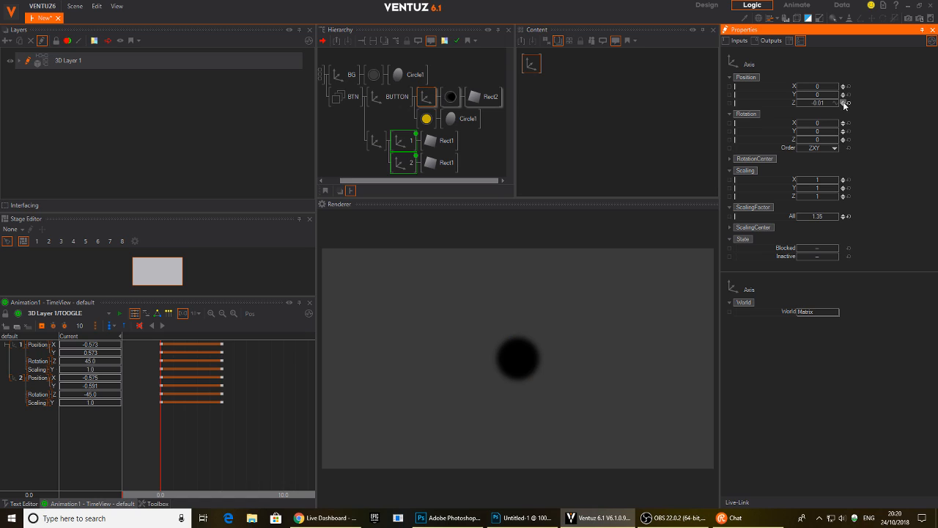
pyautogui.click(843, 101)
pyautogui.click(842, 101)
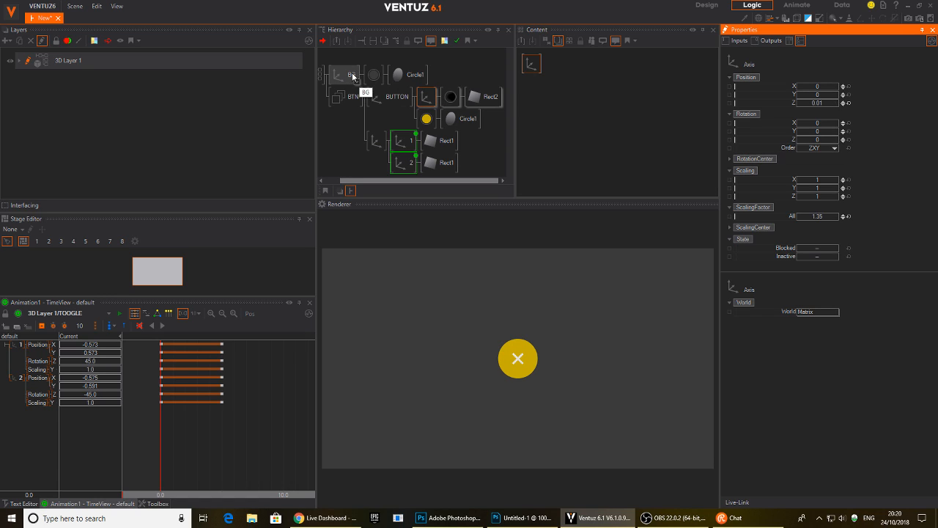
# - Adjust the BG axis's Z position so the grey background sits behind the button and its shadow
pyautogui.click(353, 75)
pyautogui.click(843, 104)
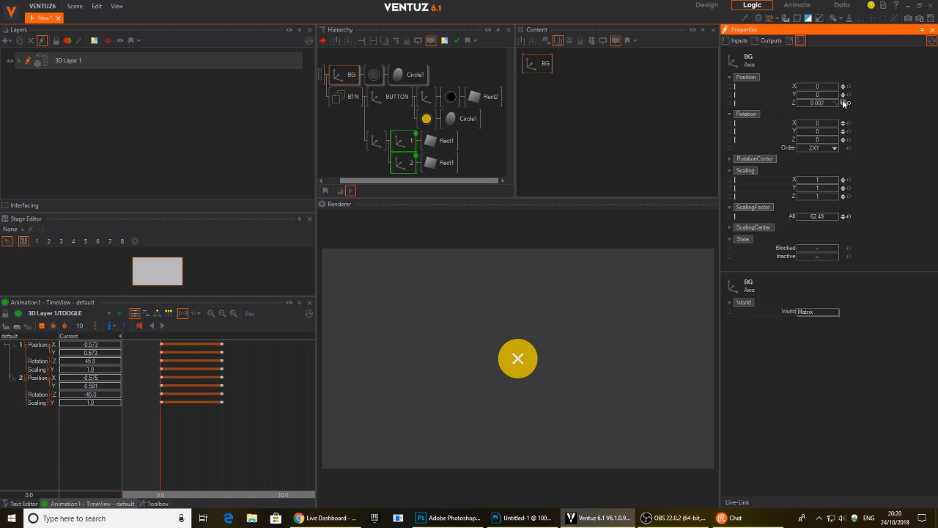
pyautogui.click(843, 105)
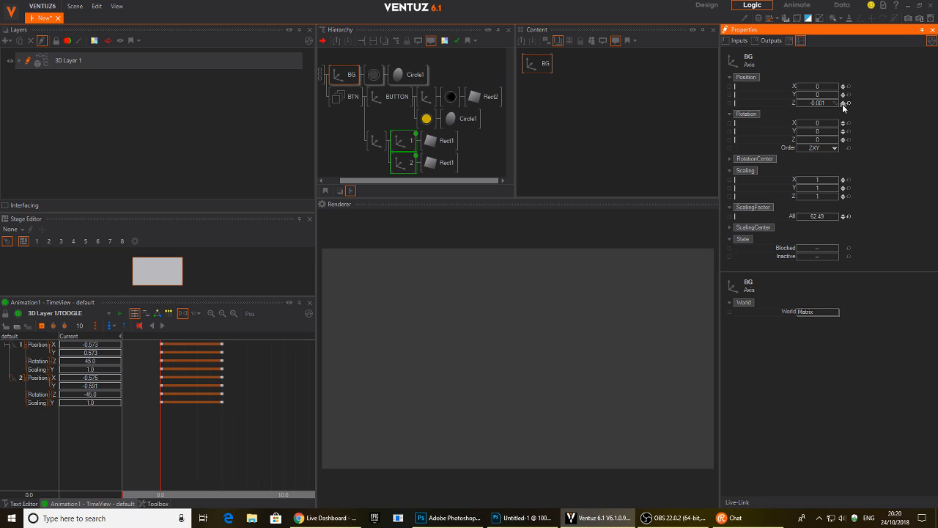
pyautogui.click(842, 102)
pyautogui.click(843, 102)
pyautogui.moveTo(844, 104); pyautogui.dragTo(823, 103)
pyautogui.moveTo(392, 97); pyautogui.dragTo(409, 86, button='middle')
pyautogui.click(422, 130)
pyautogui.moveTo(161, 460)
pyautogui.mouseDown()
pyautogui.moveTo(210, 449)
pyautogui.moveTo(167, 449)
pyautogui.moveTo(231, 444)
pyautogui.moveTo(160, 444)
pyautogui.mouseUp()
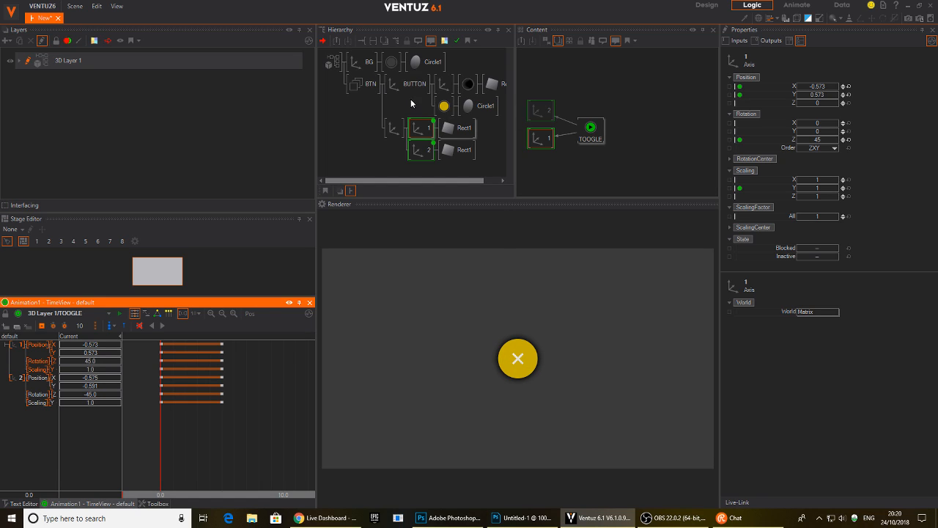
# - Rename the circle geometry attached to the yellow material as YELLOW
pyautogui.click(444, 107)
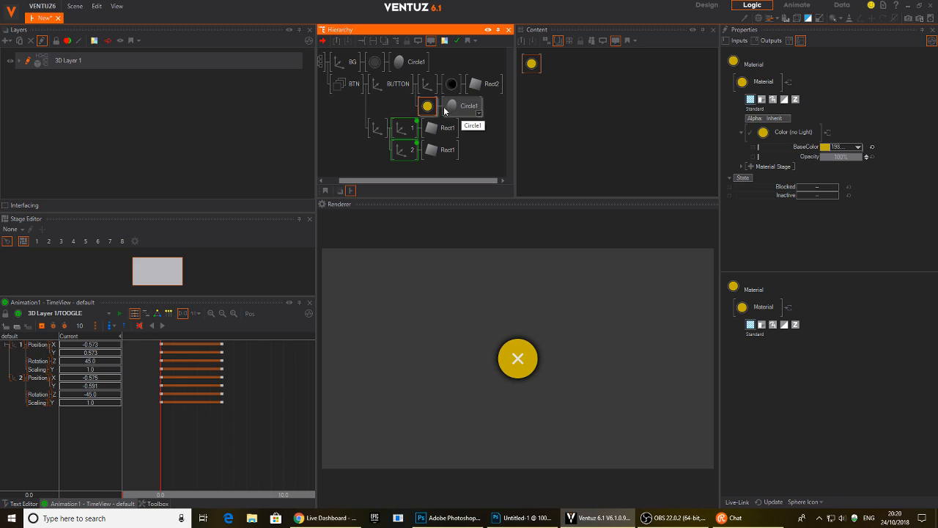
pyautogui.doubleClick(469, 106)
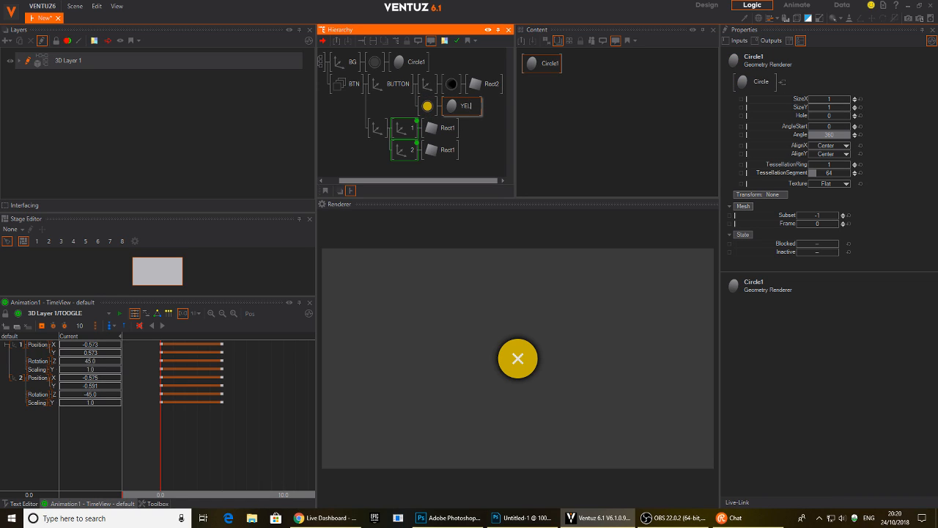
pyautogui.write('YELLOW')
pyautogui.press('Return')
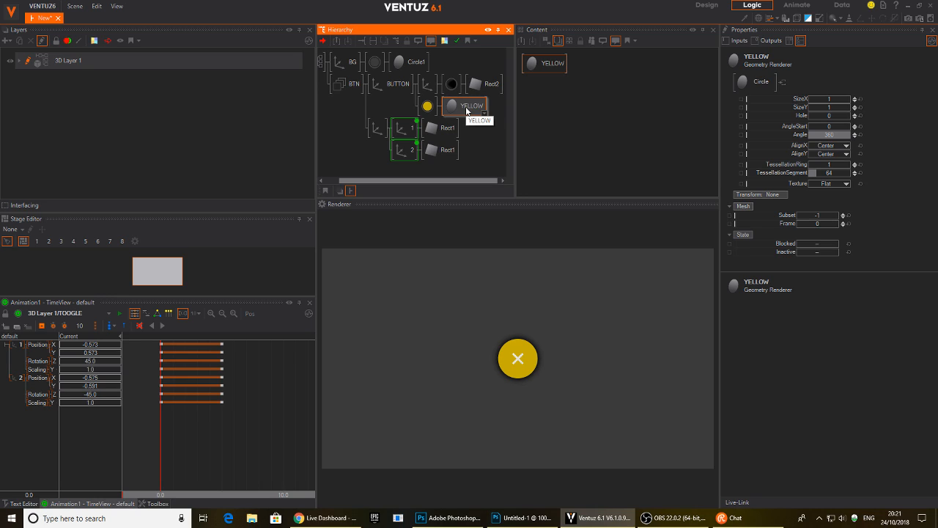
# - Duplicate the yellow circle branch and set the upper copy's base colour to the dark grey sampled from the rendered background
pyautogui.click(427, 107)
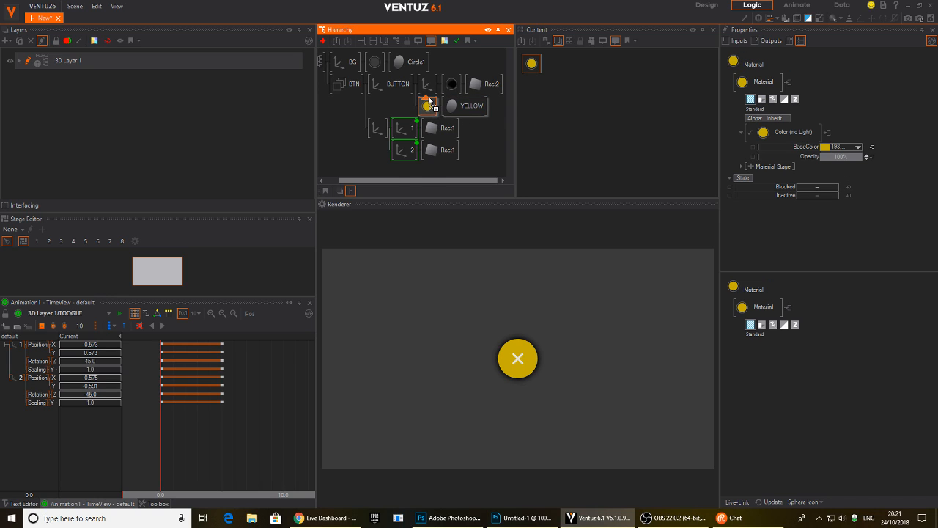
pyautogui.keyDown('ctrl'); pyautogui.moveTo(429, 101); pyautogui.dragTo(429, 105); pyautogui.keyUp('ctrl')
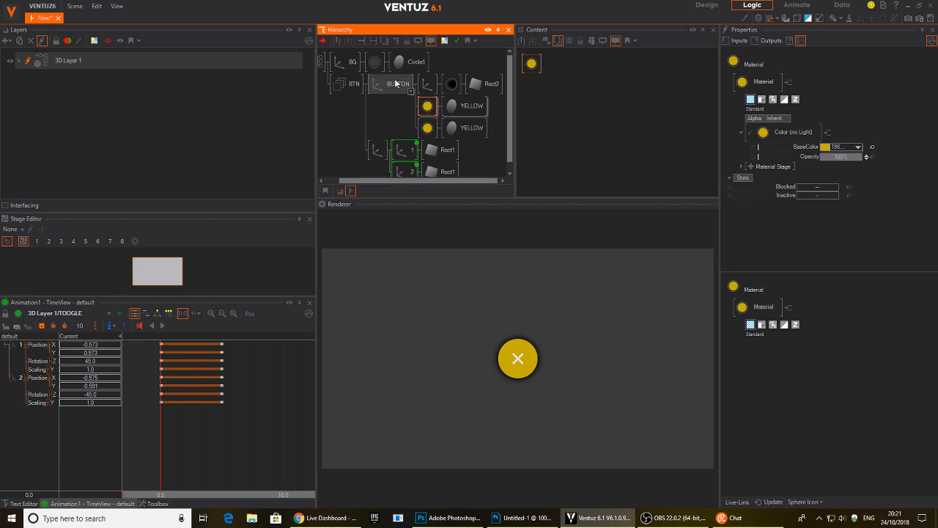
pyautogui.moveTo(820, 149); pyautogui.dragTo(626, 312)
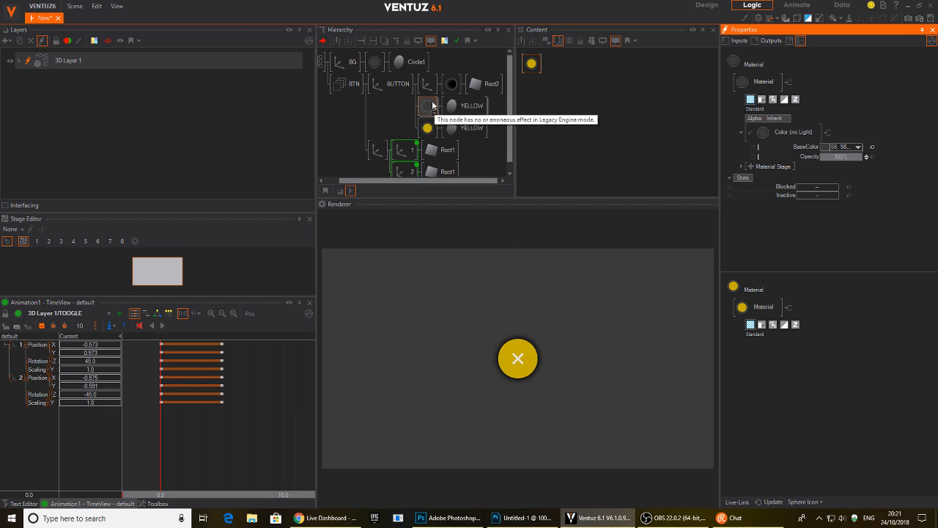
# - Try out the Hole value of the lower YELLOW circle, taking it up to 1
pyautogui.click(471, 127)
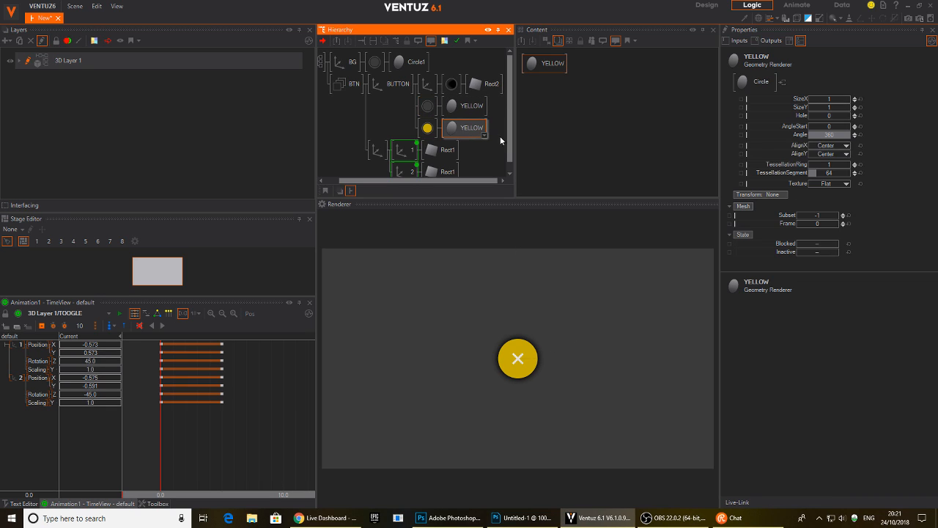
pyautogui.click(834, 115)
pyautogui.moveTo(810, 119); pyautogui.dragTo(842, 117)
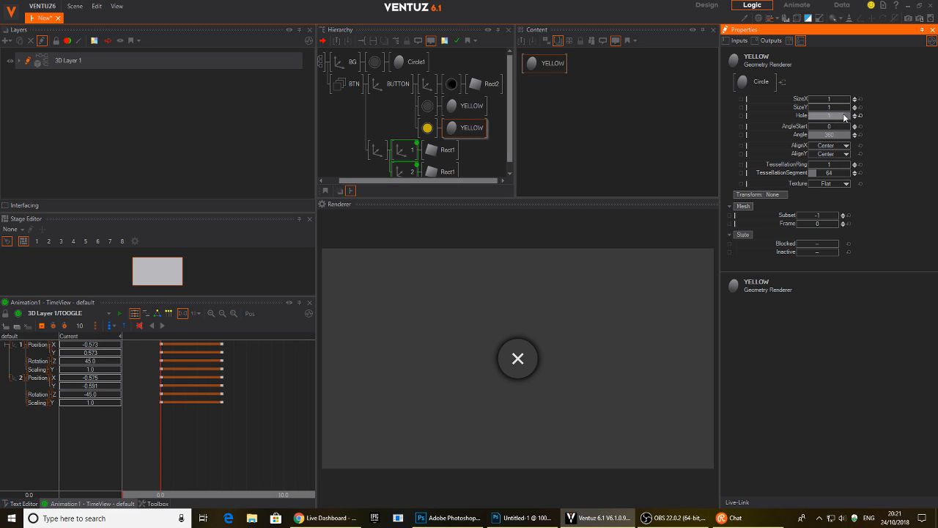
pyautogui.moveTo(844, 117); pyautogui.dragTo(845, 117)
# - Duplicate the yellow circle branch above the grey one and rename the grey material's circle as GREY
pyautogui.click(428, 128)
pyautogui.keyDown('ctrl'); pyautogui.moveTo(427, 128); pyautogui.dragTo(434, 102); pyautogui.keyUp('ctrl')
pyautogui.click(469, 128)
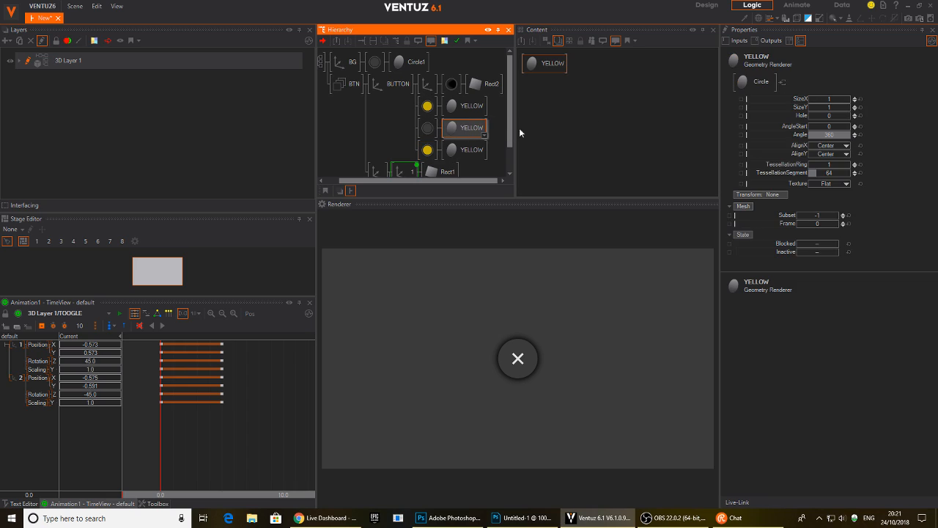
pyautogui.click(469, 129)
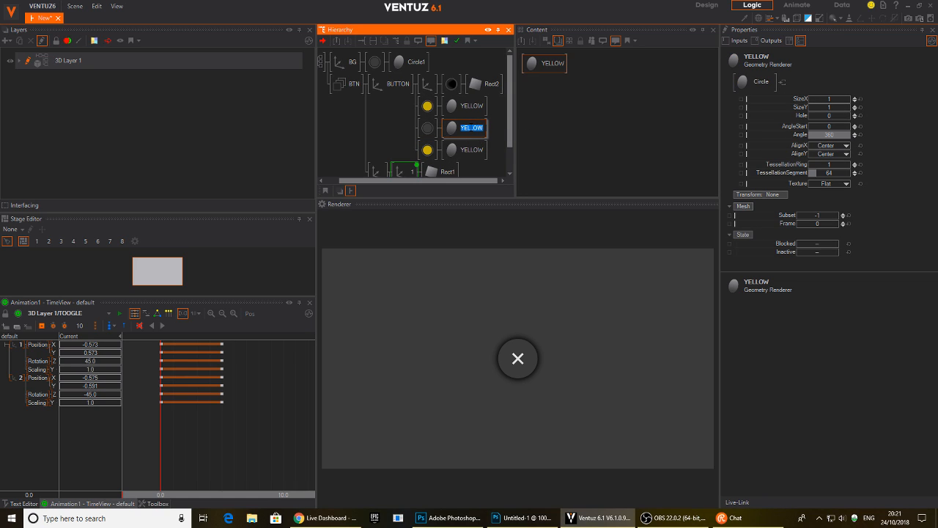
pyautogui.press('Return')
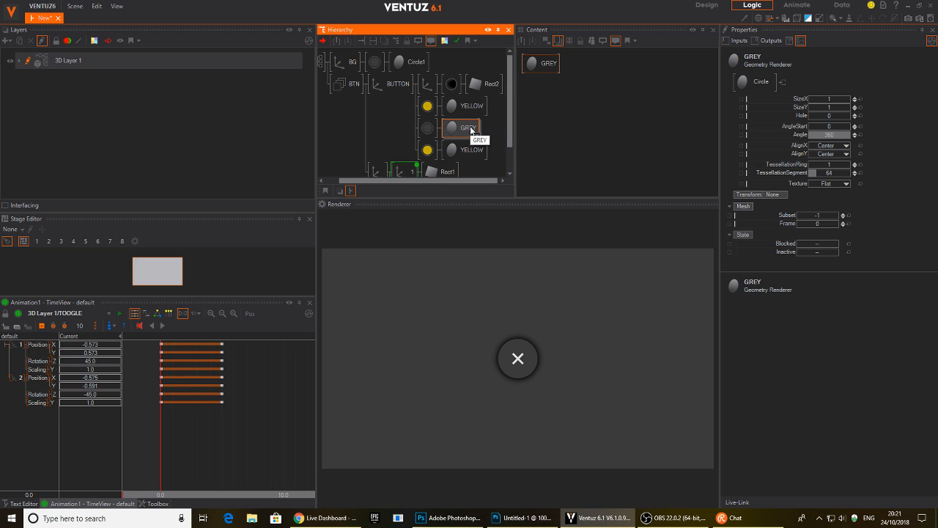
# - Try out the Hole values of the top YELLOW and GREY circles, leaving GREY at 0.91
pyautogui.click(462, 108)
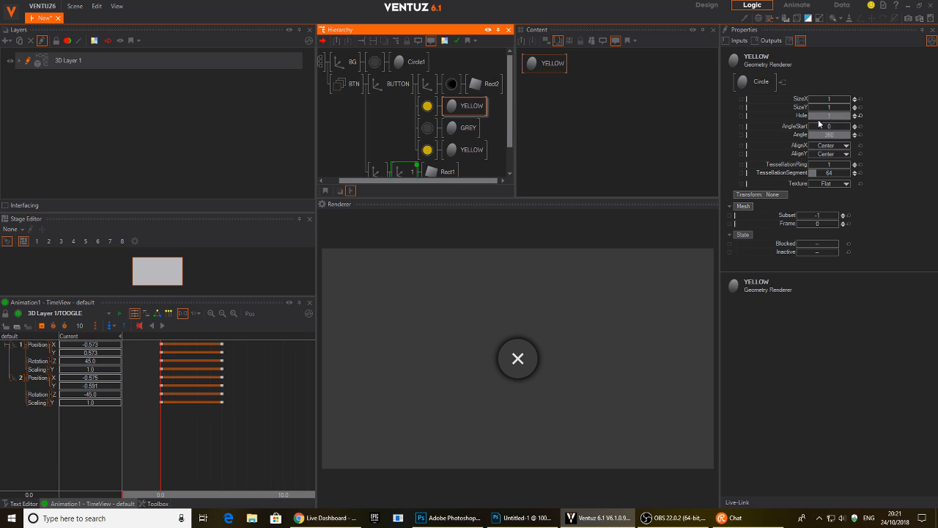
pyautogui.click(840, 116)
pyautogui.moveTo(818, 119); pyautogui.dragTo(852, 117)
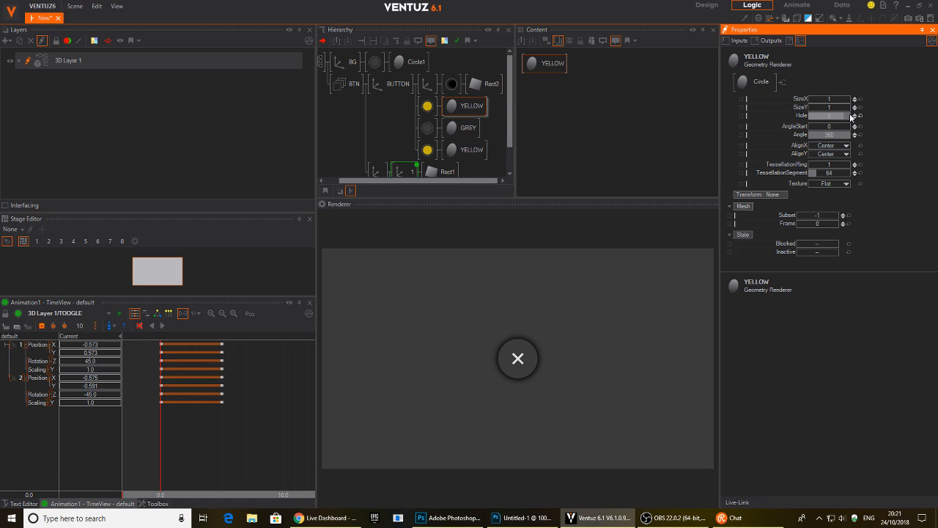
pyautogui.click(452, 130)
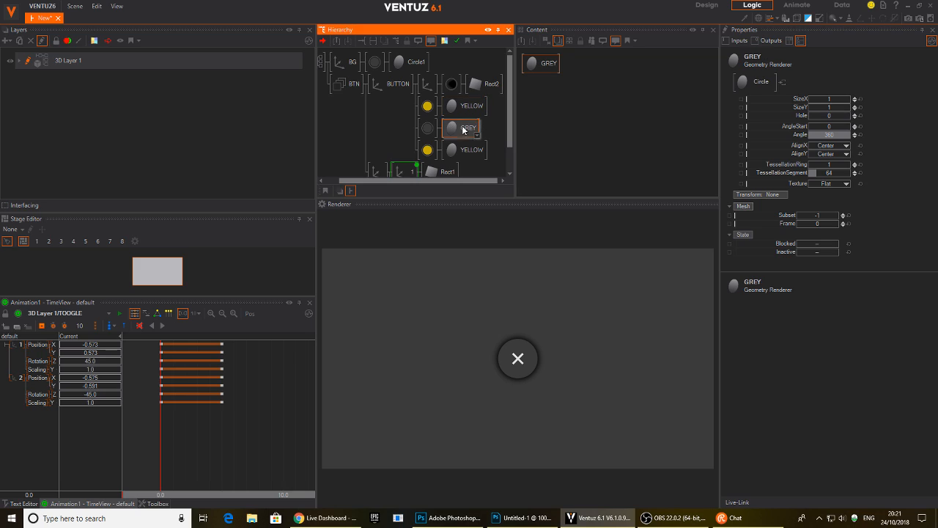
pyautogui.moveTo(819, 115); pyautogui.dragTo(851, 116)
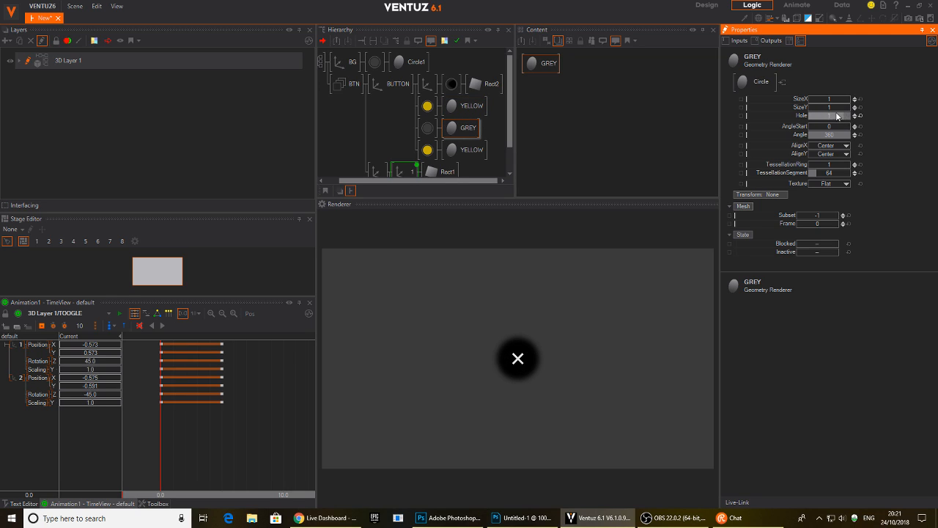
# - Reset the Hole of the top YELLOW circle to 0
pyautogui.click(469, 105)
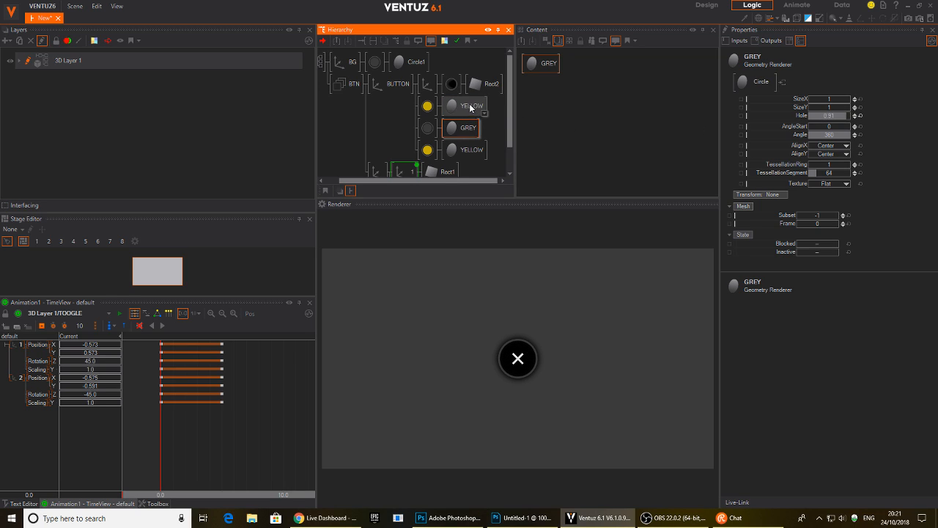
pyautogui.click(861, 115)
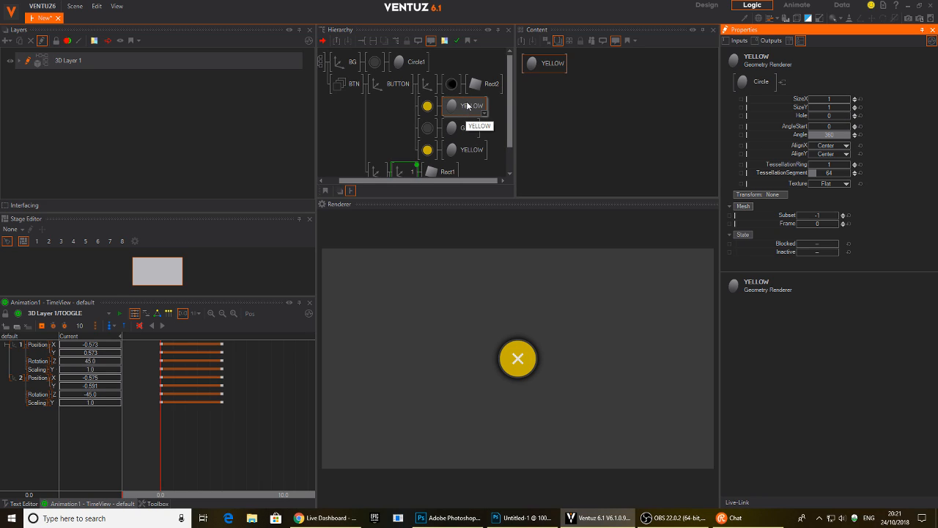
pyautogui.click(469, 106)
# - Set the Hole of the GREY circle to 1
pyautogui.click(465, 127)
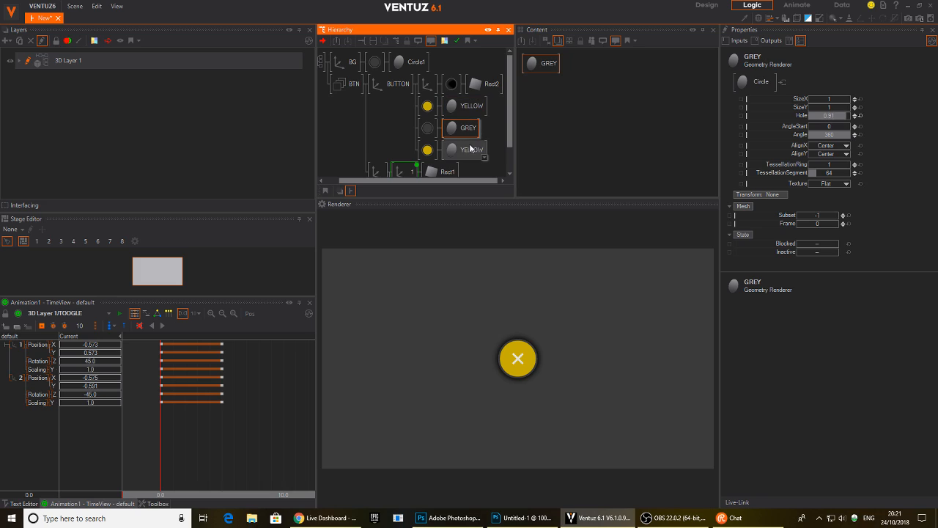
pyautogui.click(861, 116)
pyautogui.moveTo(851, 119); pyautogui.dragTo(848, 121)
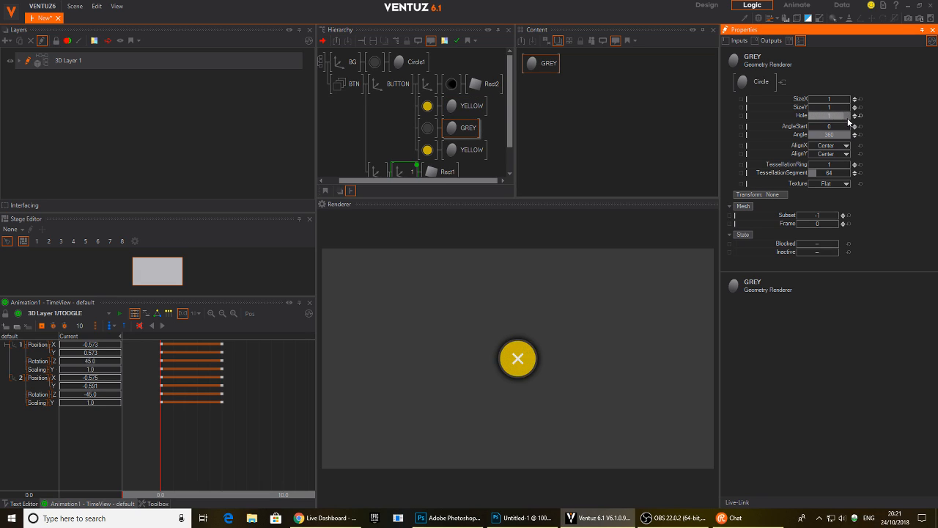
# - Return the Hole of both the bottom YELLOW circle and the GREY circle to 0
pyautogui.click(469, 150)
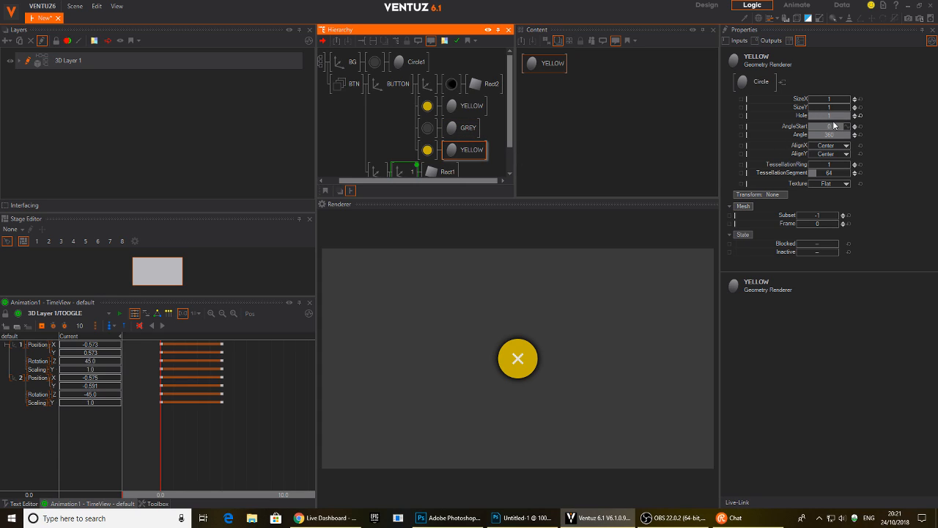
pyautogui.click(836, 118)
pyautogui.moveTo(809, 123); pyautogui.dragTo(850, 121)
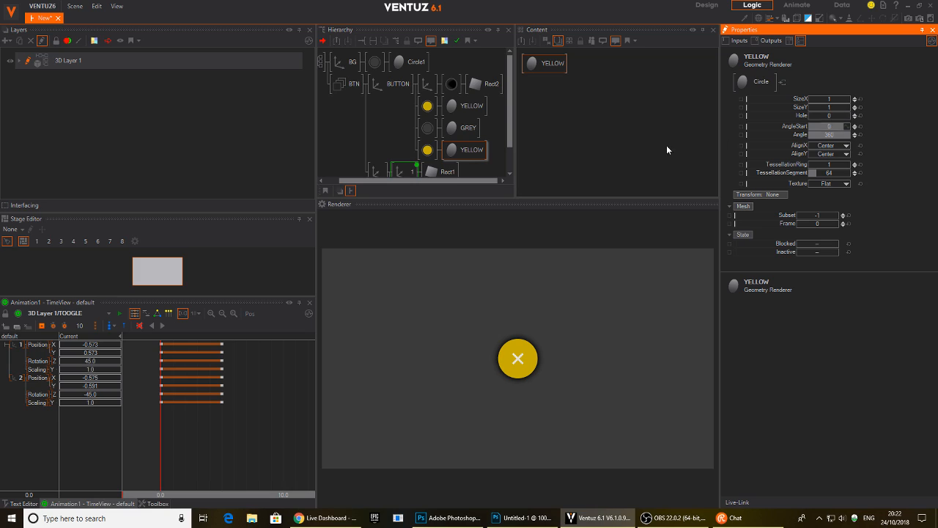
pyautogui.click(483, 133)
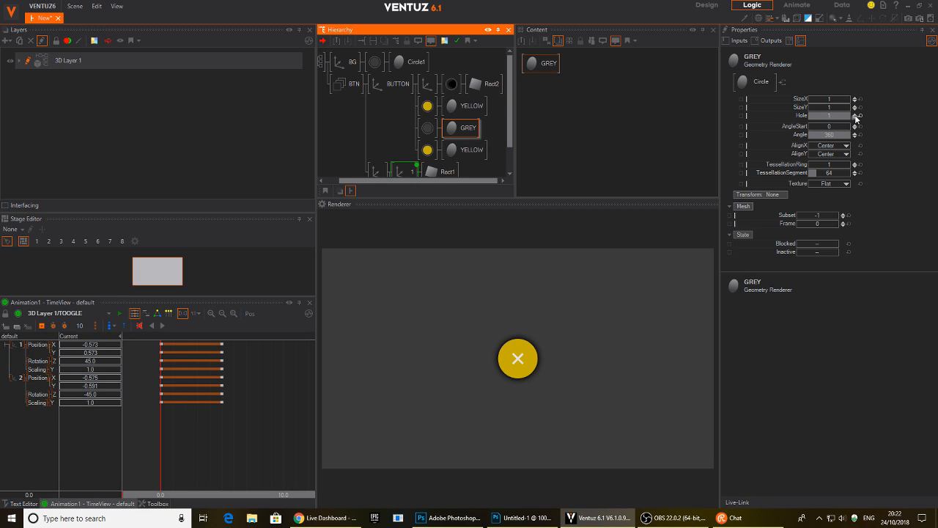
pyautogui.click(861, 116)
pyautogui.click(466, 149)
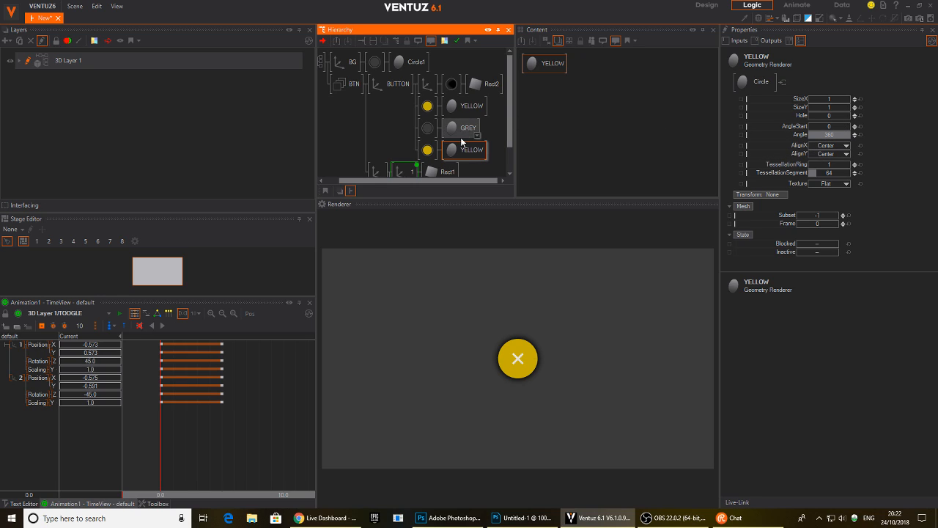
pyautogui.moveTo(834, 116); pyautogui.dragTo(809, 119)
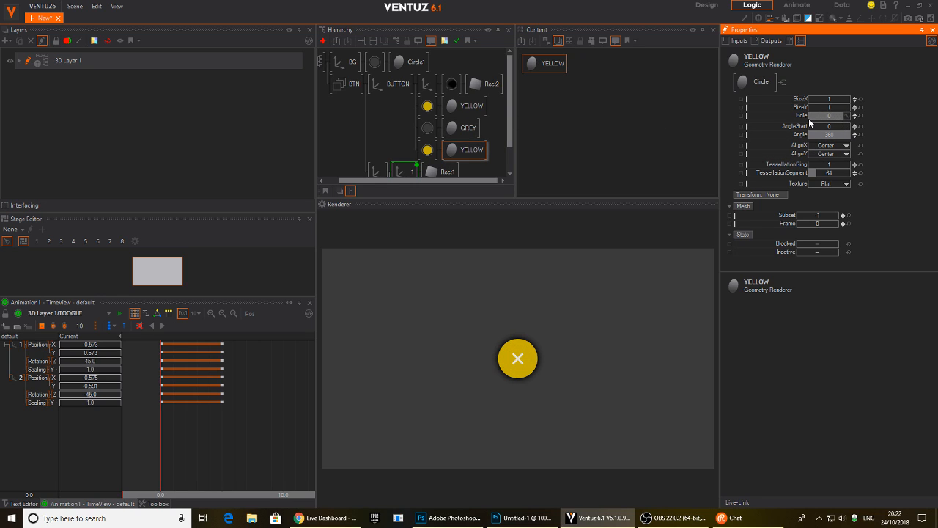
# - Rename the three stacked circles from bottom to top as YELLOW1, GREY2 and YELLOW3
pyautogui.click(463, 155)
pyautogui.click(473, 151)
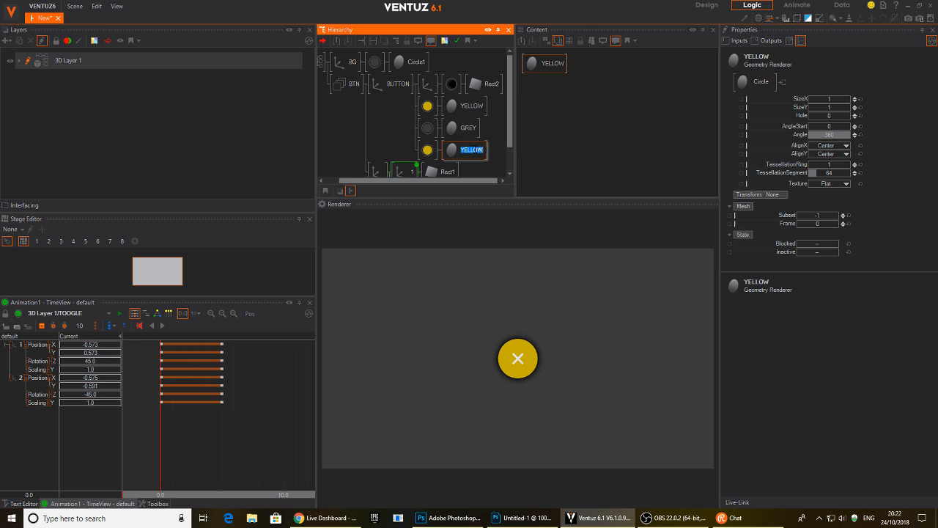
pyautogui.write('1')
pyautogui.doubleClick(473, 130)
pyautogui.write('2')
pyautogui.press('Tab')
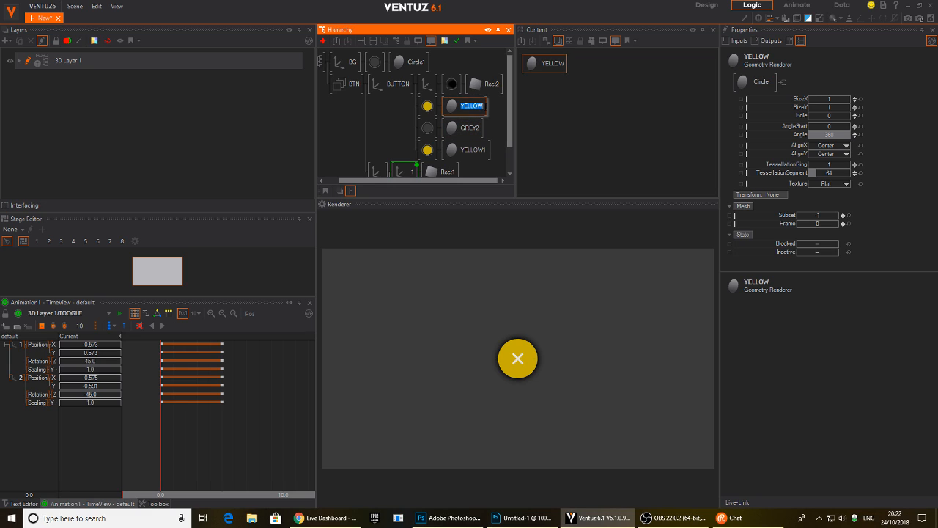
pyautogui.write('3')
# - Insert an Axis node in front of the materials of both the YELLOW3 and GREY2 circles
pyautogui.click(428, 108)
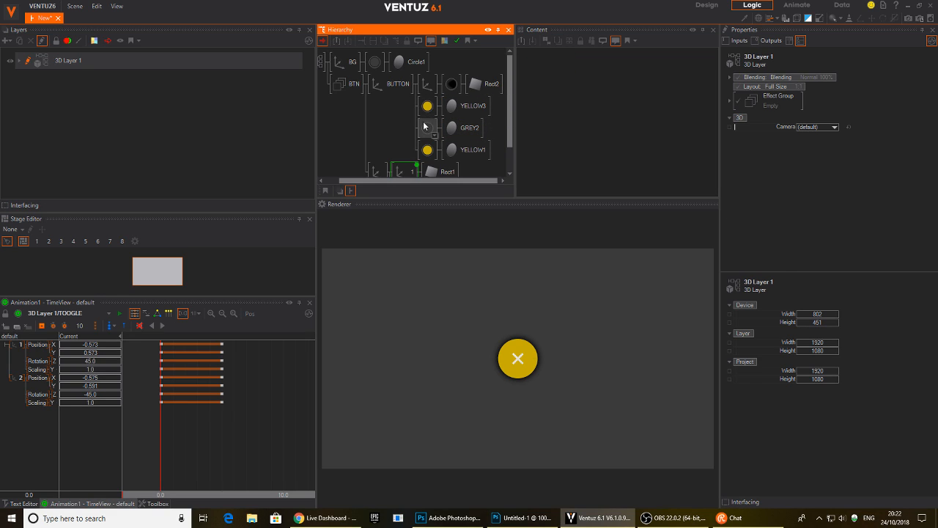
pyautogui.write('ax')
pyautogui.moveTo(416, 143); pyautogui.dragTo(425, 111)
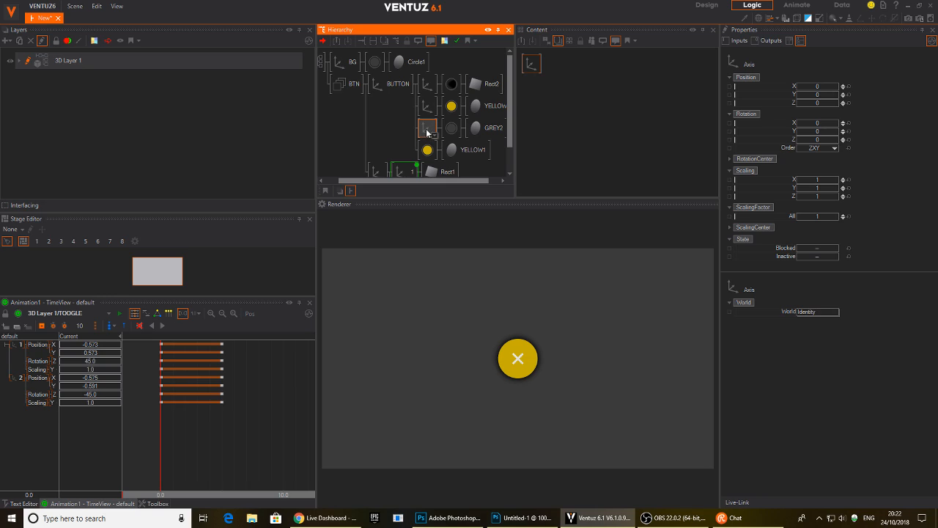
# - Lower the Z position of the GREY2 circle's axis slightly to bring it in front of YELLOW1
pyautogui.click(843, 105)
pyautogui.click(843, 103)
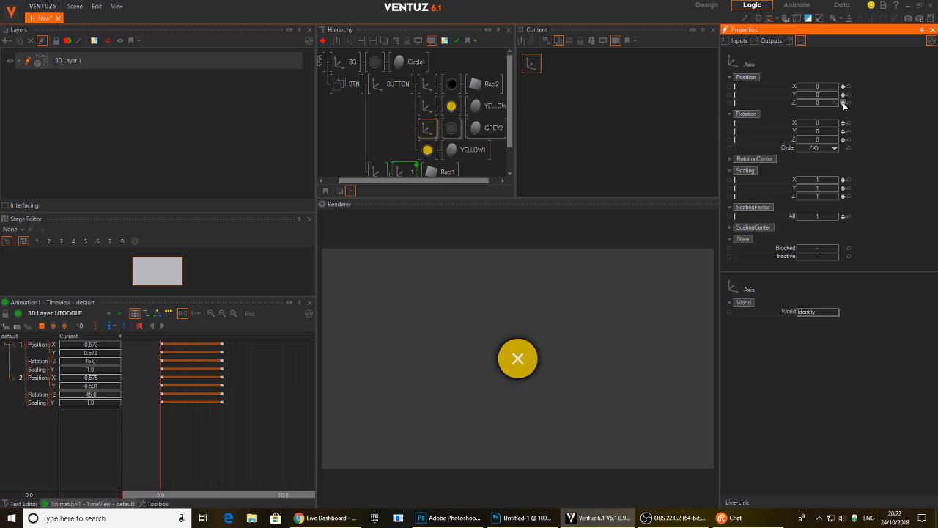
pyautogui.click(843, 105)
# - Set the Z position of the YELLOW3 circle's axis to -0.002 and select the shadow's axis
pyautogui.click(426, 110)
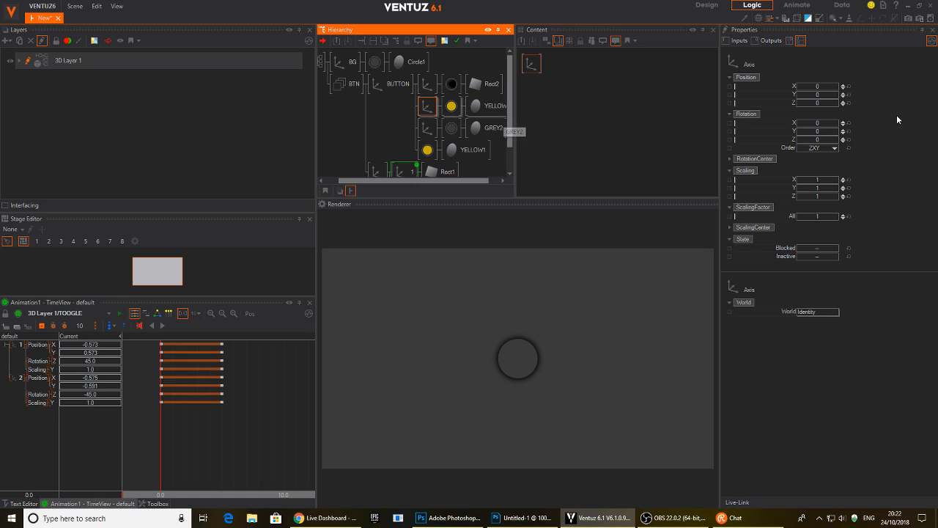
pyautogui.click(842, 106)
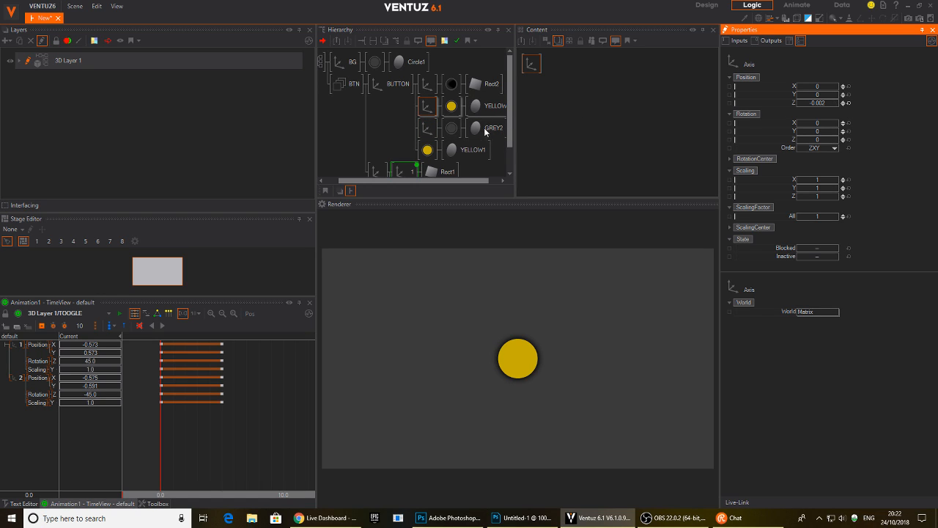
pyautogui.click(427, 84)
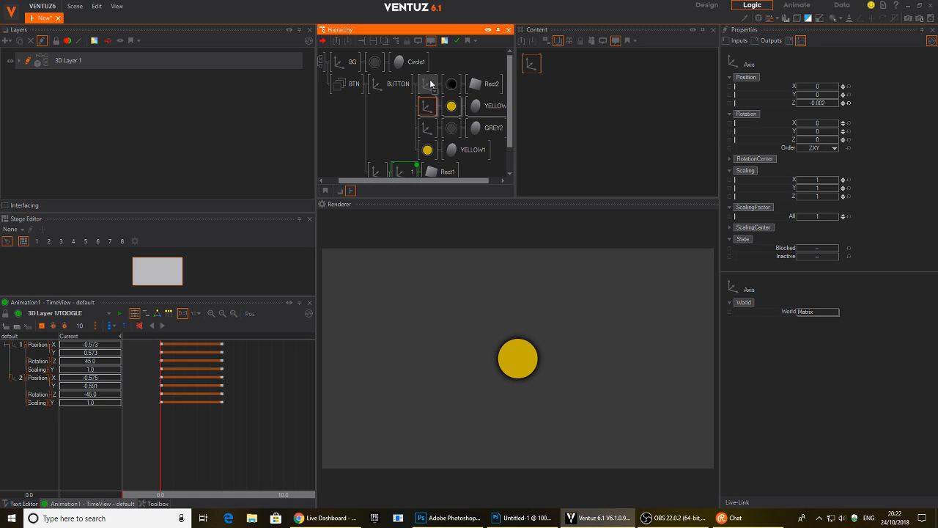
# - Set the shadow axis's Z position to 0.009 and reset the Z position of the YELLOW3 circle's axis to 0
pyautogui.click(842, 105)
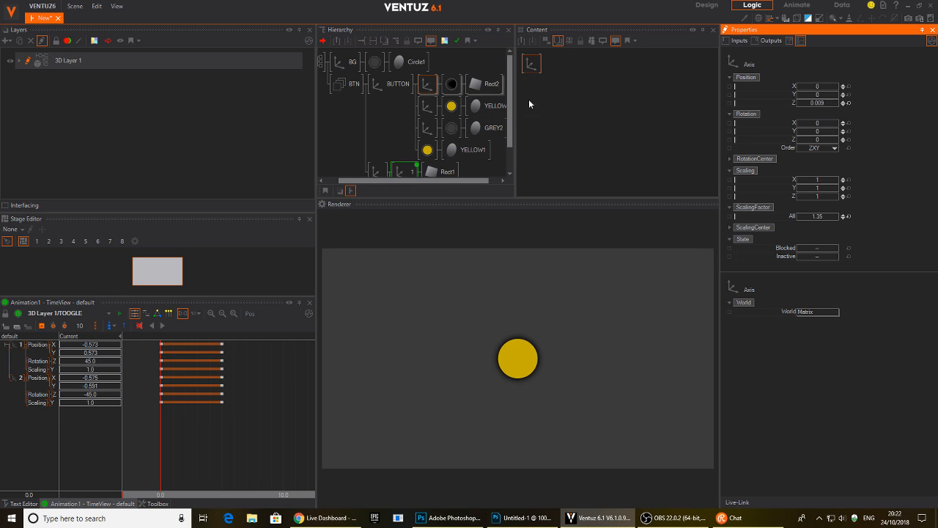
pyautogui.moveTo(409, 146); pyautogui.dragTo(418, 125, button='middle')
pyautogui.click(434, 131)
pyautogui.hotkey('ctrl', 'b')
pyautogui.click(434, 90)
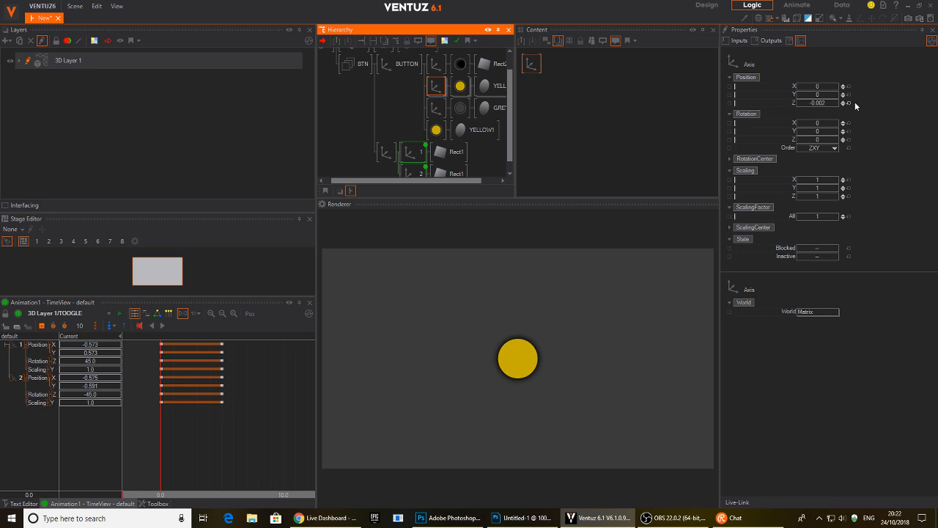
pyautogui.click(848, 103)
# - Raise the Z position of the GREY2 circle's axis to 0.011 and the YELLOW3 circle's axis to 0.004
pyautogui.click(435, 108)
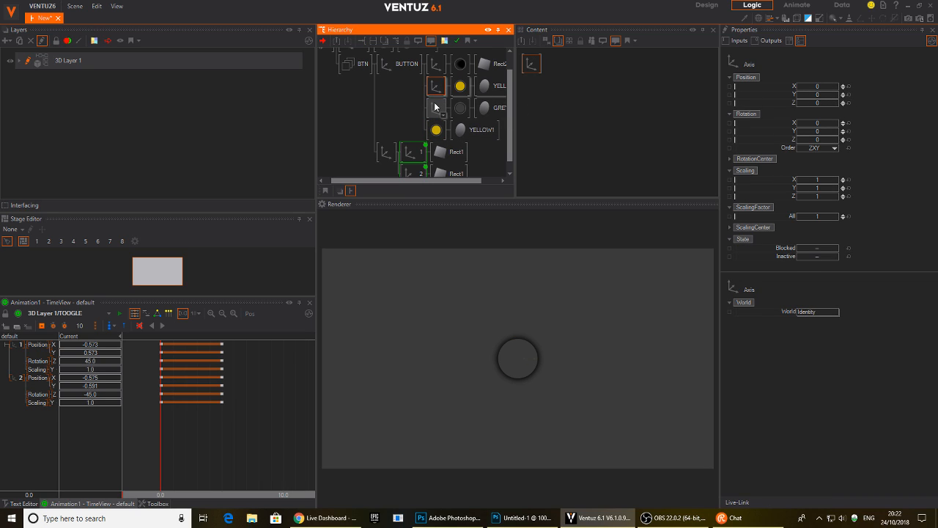
pyautogui.click(843, 103)
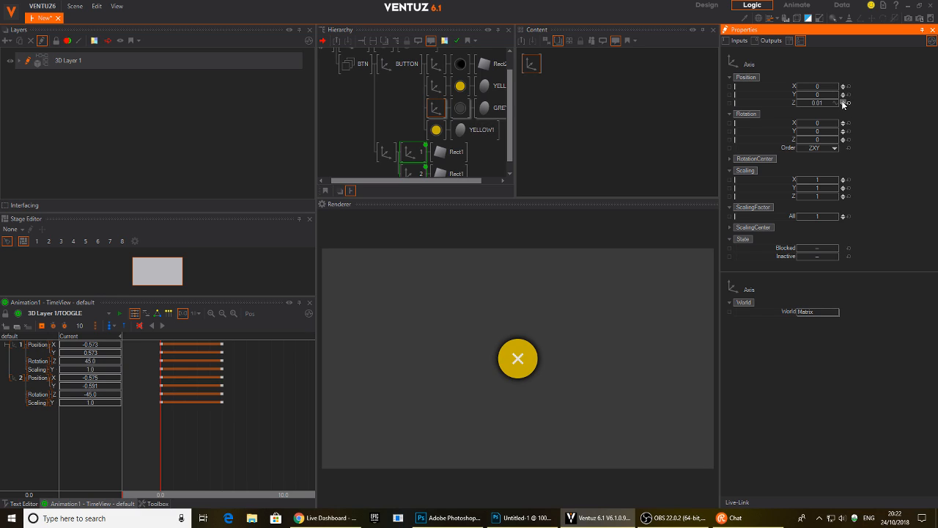
pyautogui.click(435, 86)
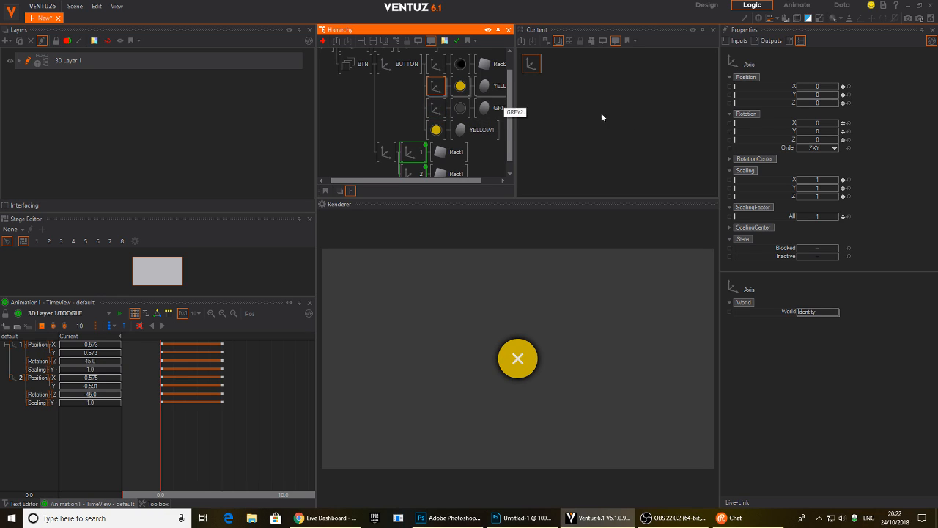
pyautogui.click(843, 103)
pyautogui.click(843, 101)
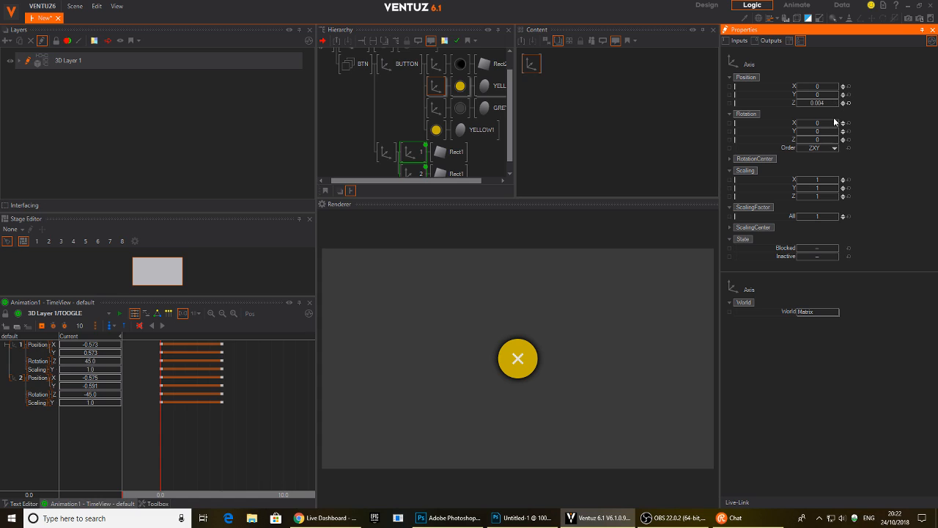
# - Select the YELLOW1, GREY2 and YELLOW3 circles together so their nodes are available for binding
pyautogui.moveTo(477, 89)
pyautogui.mouseDown(button='middle')
pyautogui.moveTo(456, 77)
pyautogui.moveTo(463, 99)
pyautogui.mouseUp(button='middle')
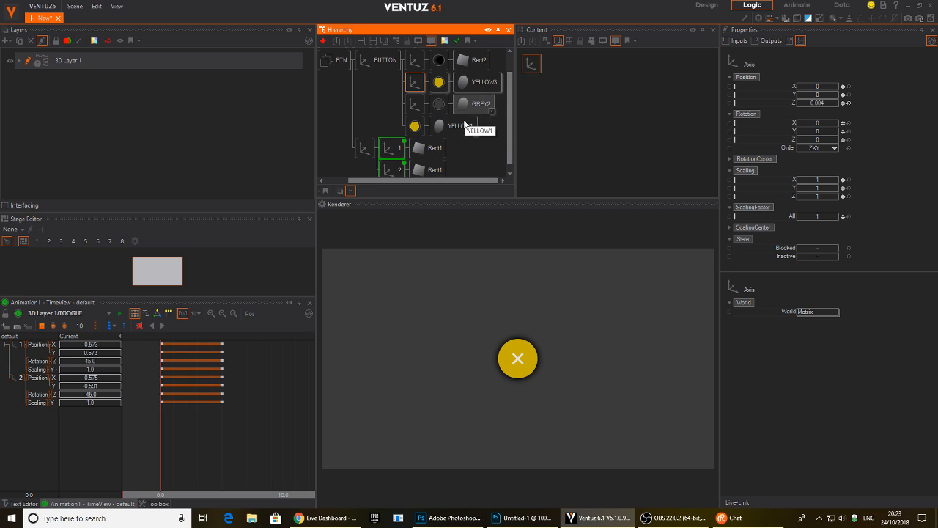
pyautogui.click(464, 130)
pyautogui.keyDown('ctrl'); pyautogui.click(482, 105); pyautogui.keyUp('ctrl')
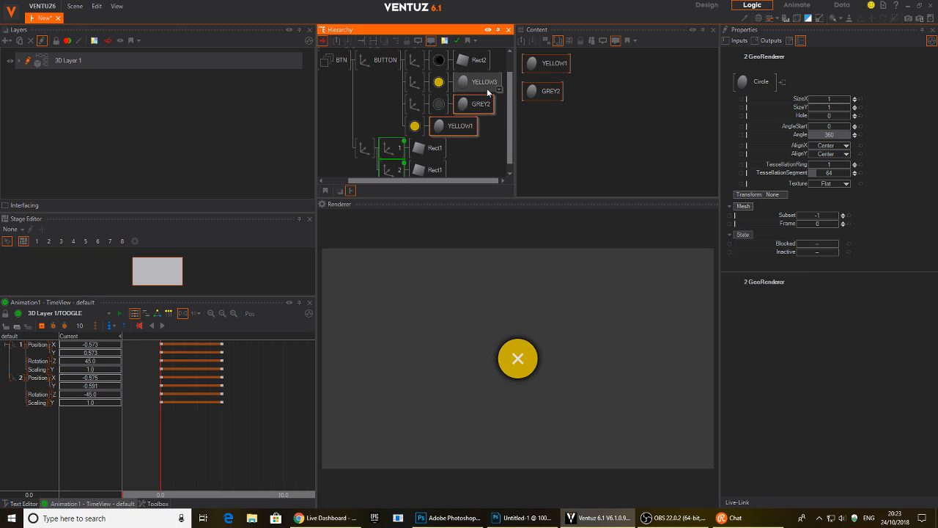
pyautogui.click(589, 150)
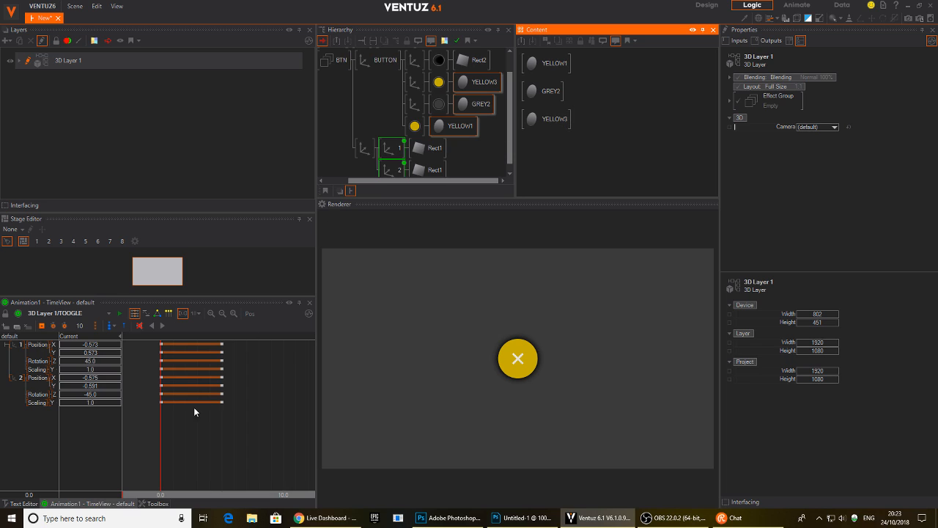
# - Bring the TOOGLE animation and axes 1 and 2 into the node content and arrange the three circle nodes beside them
pyautogui.click(406, 168)
pyautogui.moveTo(594, 129); pyautogui.dragTo(593, 152)
pyautogui.click(606, 68)
pyautogui.moveTo(558, 121); pyautogui.dragTo(683, 160)
pyautogui.click(602, 165)
pyautogui.moveTo(633, 87); pyautogui.dragTo(668, 187)
pyautogui.click(604, 175)
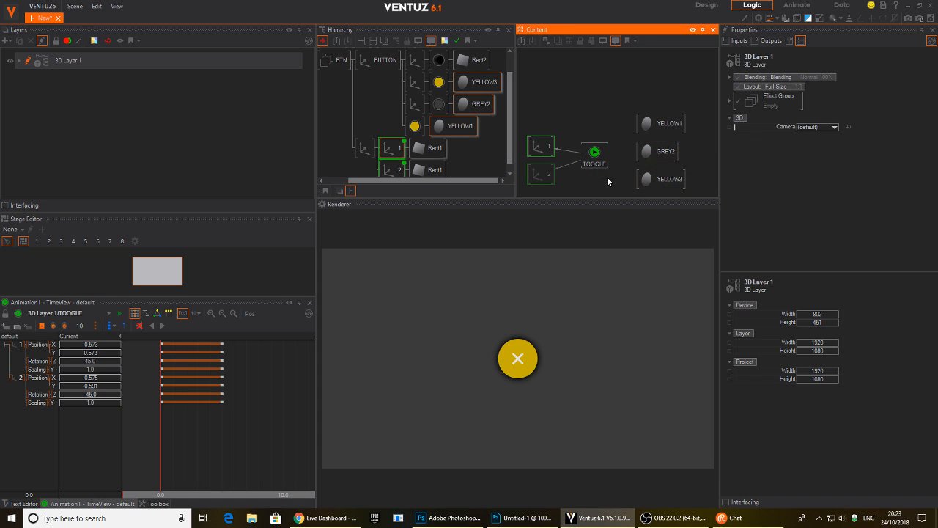
# - Bind the Hole property of YELLOW1, GREY2 and YELLOW3 to the TOOGLE animation
pyautogui.scroll(-2, 598, 135)
pyautogui.moveTo(625, 82); pyautogui.dragTo(660, 141)
pyautogui.moveTo(783, 118); pyautogui.dragTo(594, 111)
pyautogui.click(170, 440)
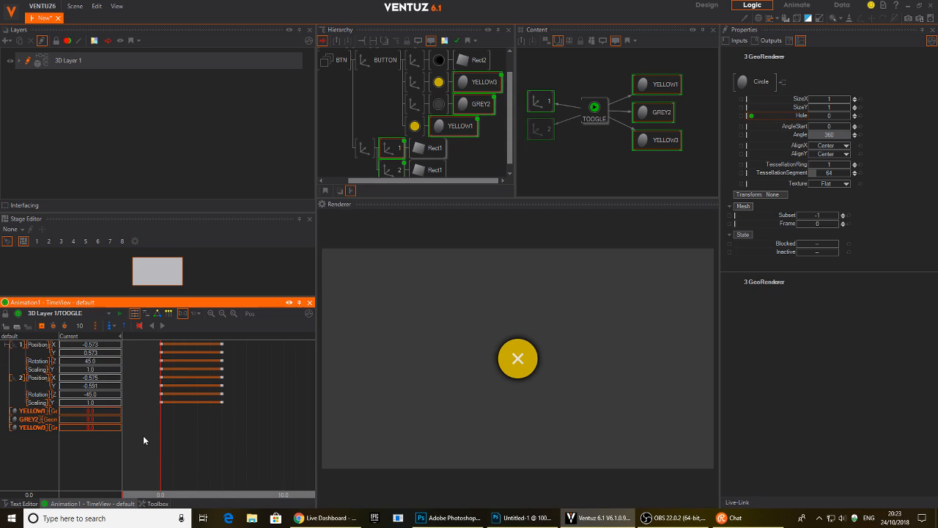
# - Add Hole keyframes for YELLOW1, GREY2 and YELLOW3 at frames 0 and 5
pyautogui.click(26, 411)
pyautogui.keyDown('ctrl'); pyautogui.click(26, 420); pyautogui.keyUp('ctrl')
pyautogui.keyDown('ctrl'); pyautogui.click(25, 428); pyautogui.keyUp('ctrl')
pyautogui.moveTo(176, 433); pyautogui.dragTo(223, 440)
pyautogui.click(42, 326)
pyautogui.moveTo(223, 456); pyautogui.dragTo(160, 457)
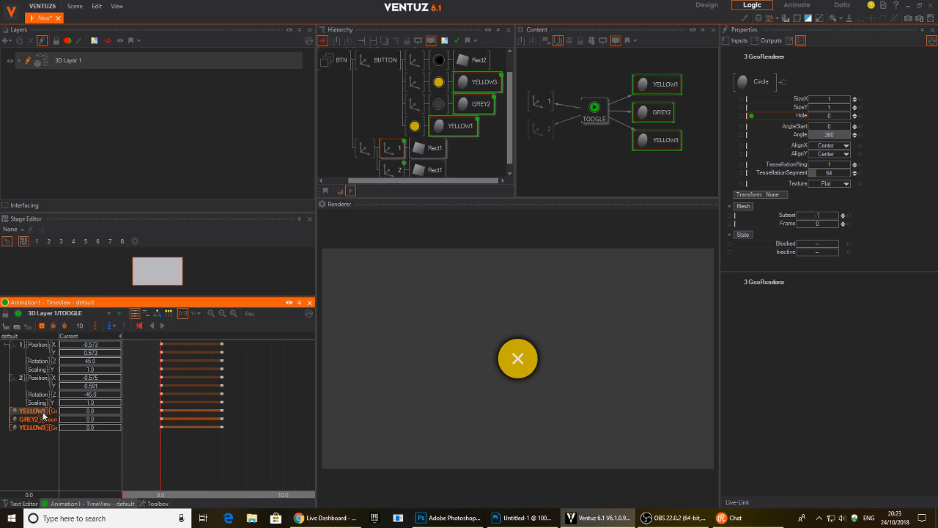
# - Set the YELLOW1 circle's Hole value to 1 at frame 5
pyautogui.moveTo(164, 442); pyautogui.dragTo(222, 448)
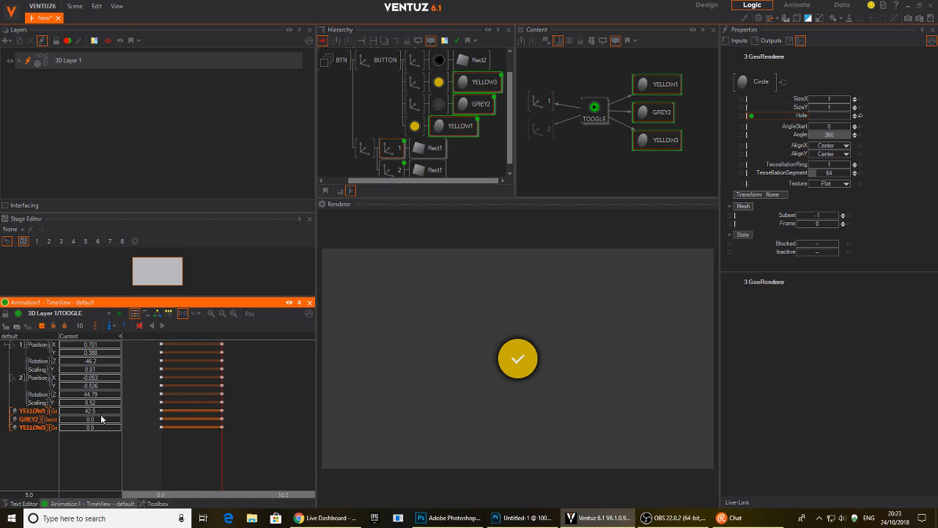
pyautogui.click(103, 412)
pyautogui.write('1')
pyautogui.press('Return')
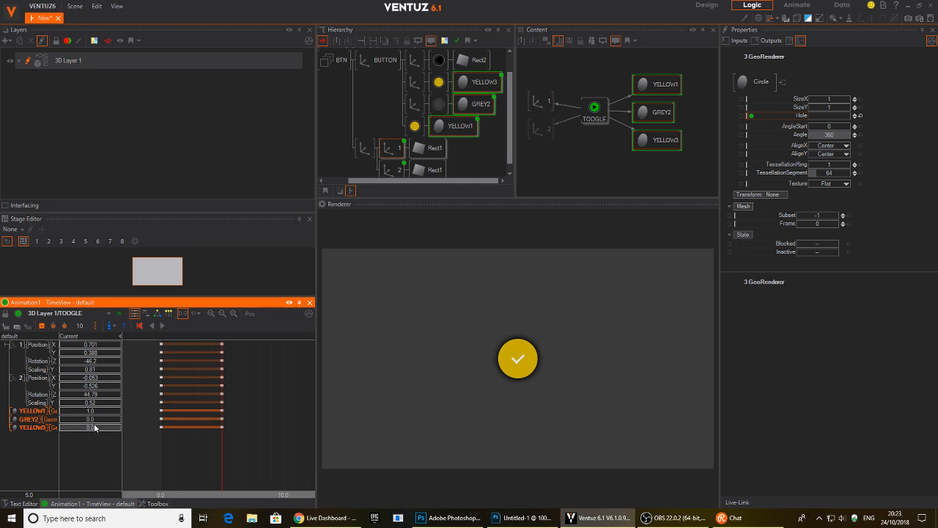
# - Try out a larger Hole value on GREY2 at frame 5, and set it back to 0
pyautogui.click(466, 104)
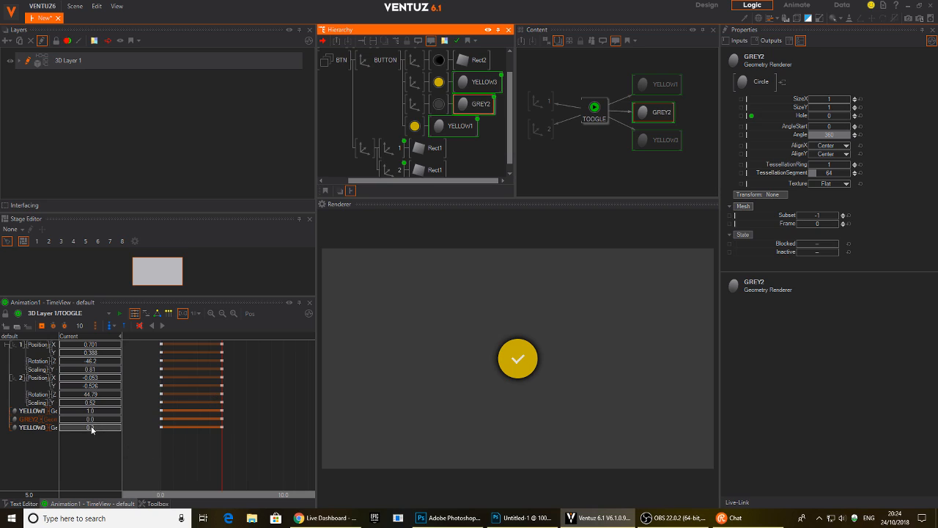
pyautogui.moveTo(103, 420); pyautogui.dragTo(118, 423)
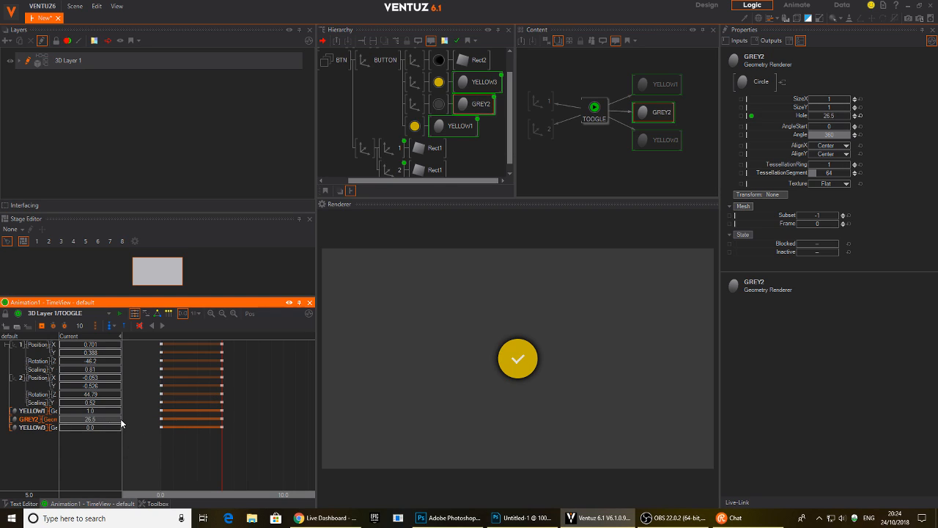
pyautogui.moveTo(61, 421); pyautogui.dragTo(58, 419)
pyautogui.click(88, 420)
pyautogui.write('0')
pyautogui.press('Return')
# - Lower the GREY2 axis's Z position to about 0.002 and set the YELLOW3 axis's Z position to 0.011
pyautogui.click(415, 104)
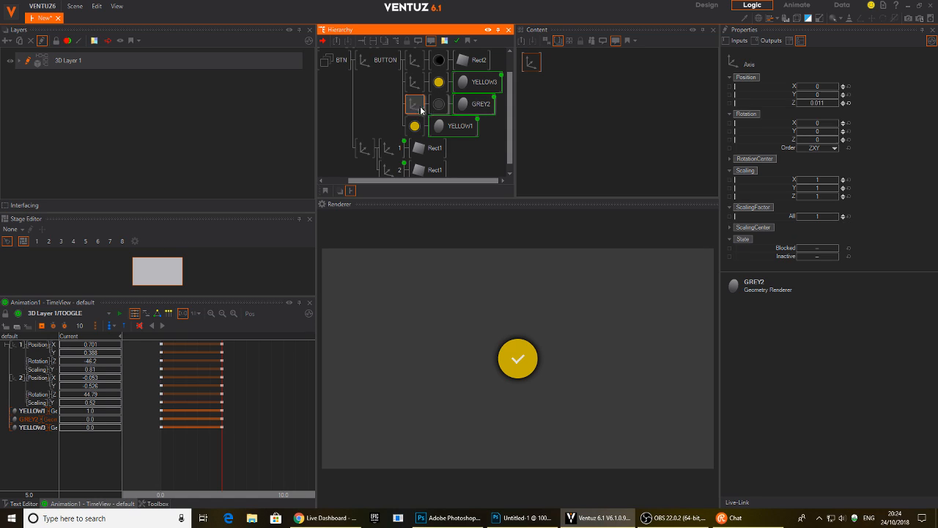
pyautogui.click(848, 102)
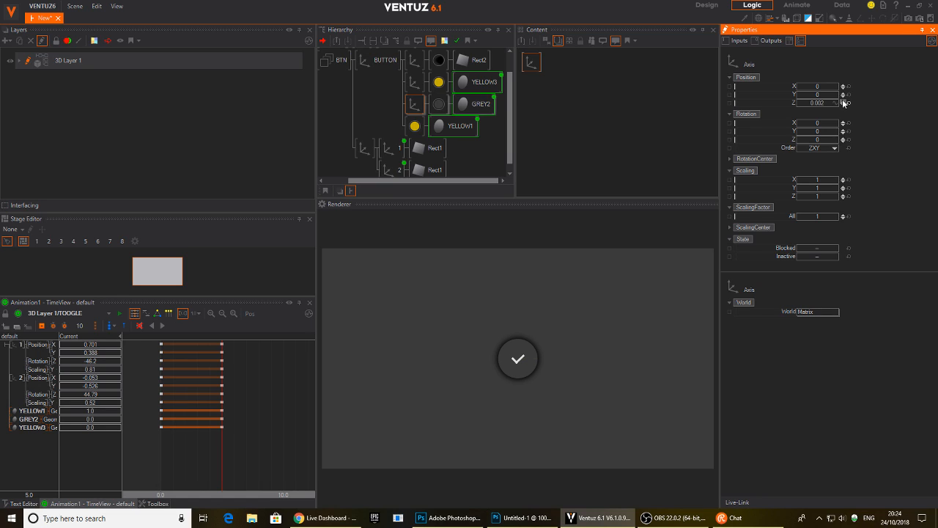
pyautogui.moveTo(823, 103); pyautogui.dragTo(820, 105)
pyautogui.click(414, 82)
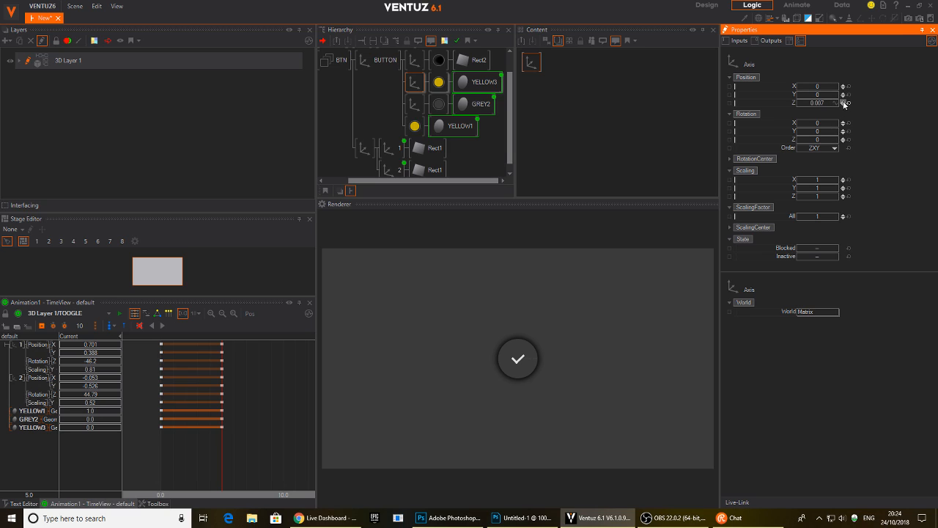
# - Add Hole keyframes for the three circles at frame 10.1 and set GREY2's Hole value to 1 there
pyautogui.moveTo(176, 443); pyautogui.dragTo(285, 459)
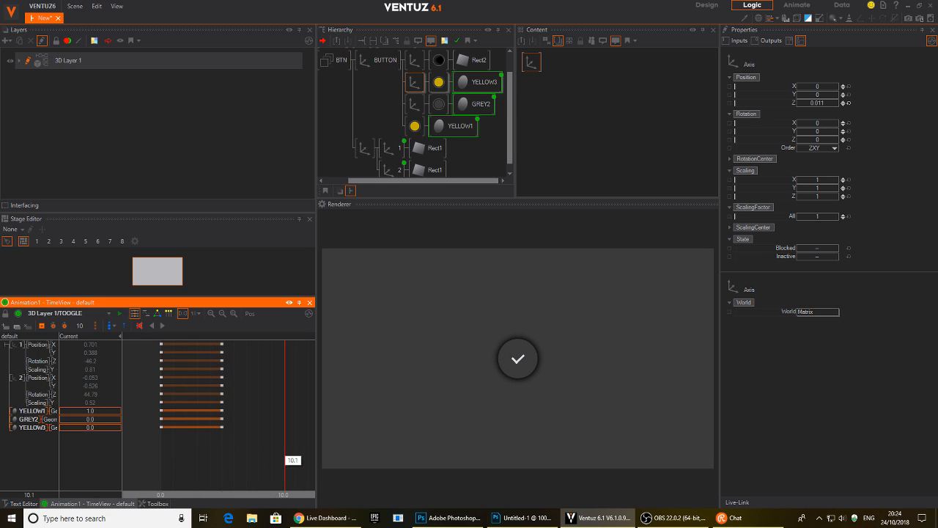
pyautogui.press('k')
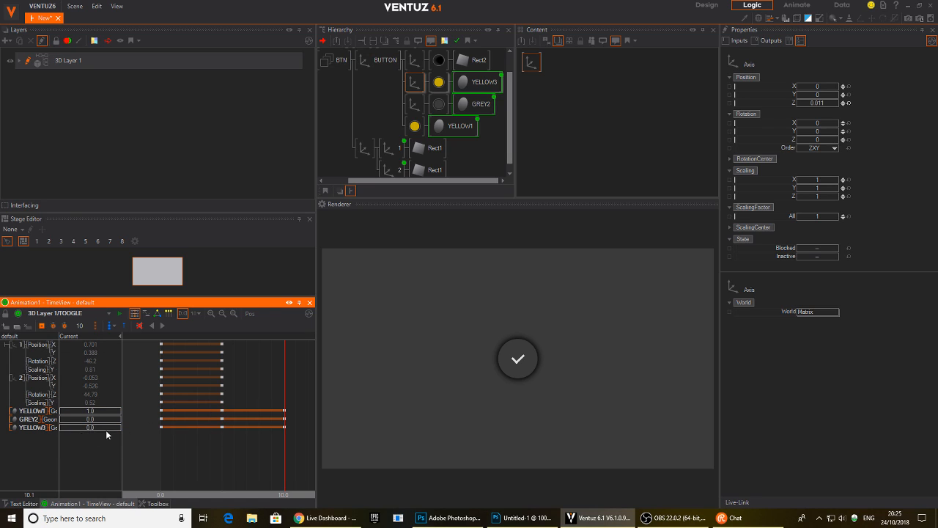
pyautogui.doubleClick(90, 419)
pyautogui.write('1')
pyautogui.press('Return')
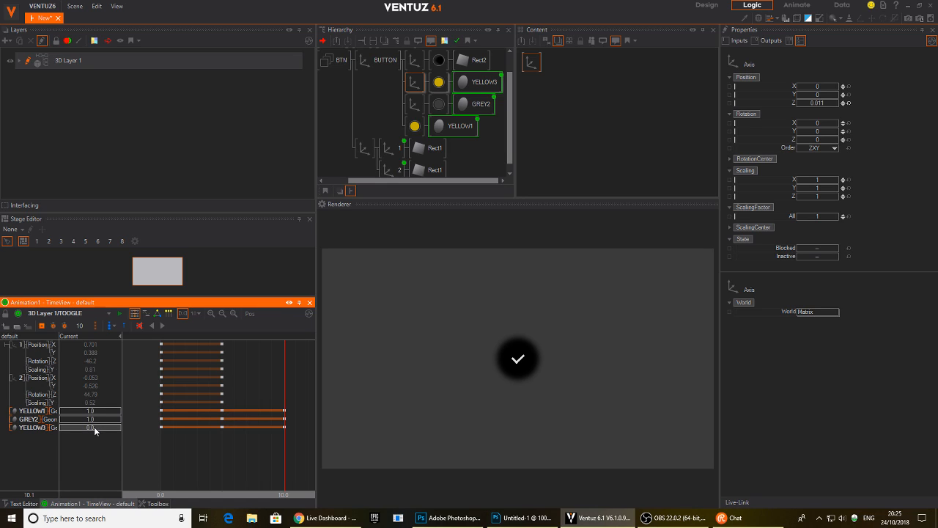
# - Set the Z position of the shadow's axis to 0.011 to place it behind the YELLOW3 circle
pyautogui.click(419, 85)
pyautogui.click(415, 60)
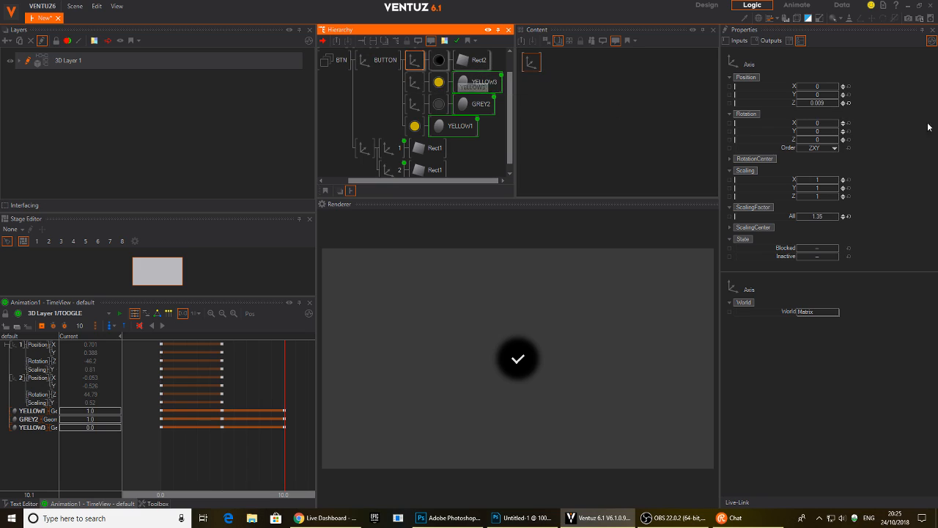
pyautogui.click(844, 102)
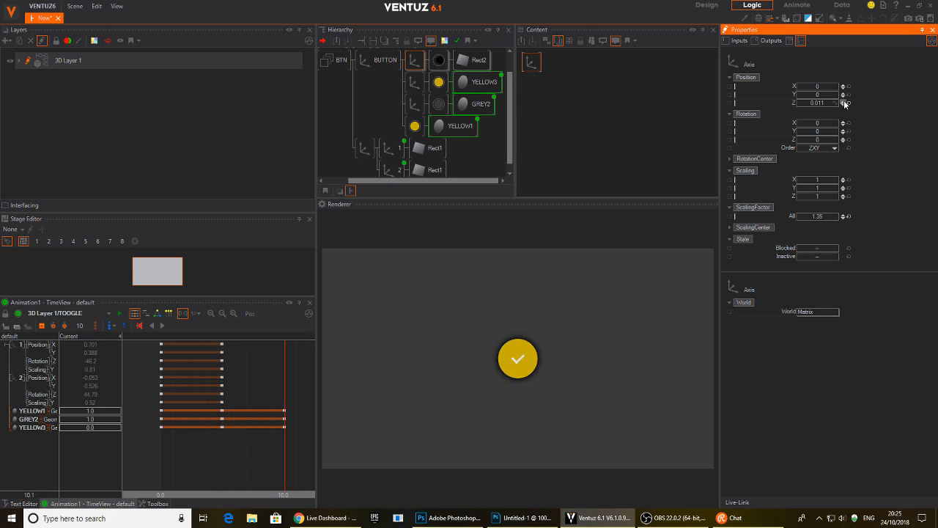
# - Move the last Hole keyframes of the three circles to exactly frame 10
pyautogui.moveTo(283, 459)
pyautogui.mouseDown()
pyautogui.moveTo(161, 454)
pyautogui.moveTo(291, 456)
pyautogui.moveTo(280, 456)
pyautogui.mouseUp()
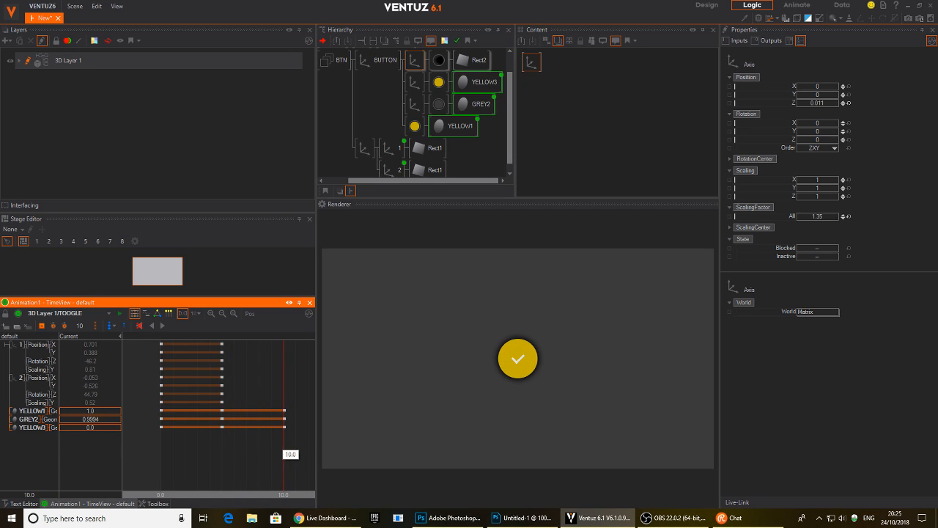
pyautogui.moveTo(284, 451); pyautogui.dragTo(290, 460)
pyautogui.scroll(3, 279, 458)
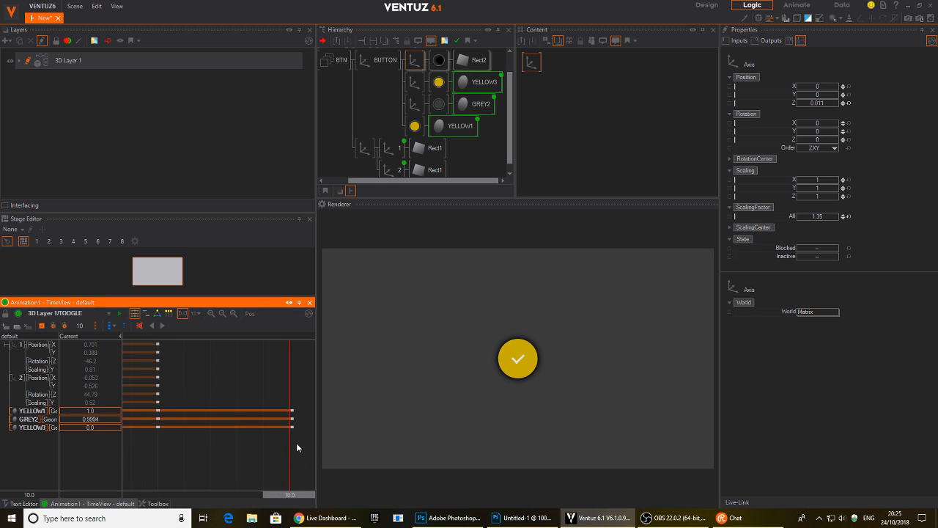
pyautogui.moveTo(285, 405); pyautogui.dragTo(261, 448)
pyautogui.scroll(-3, 285, 437)
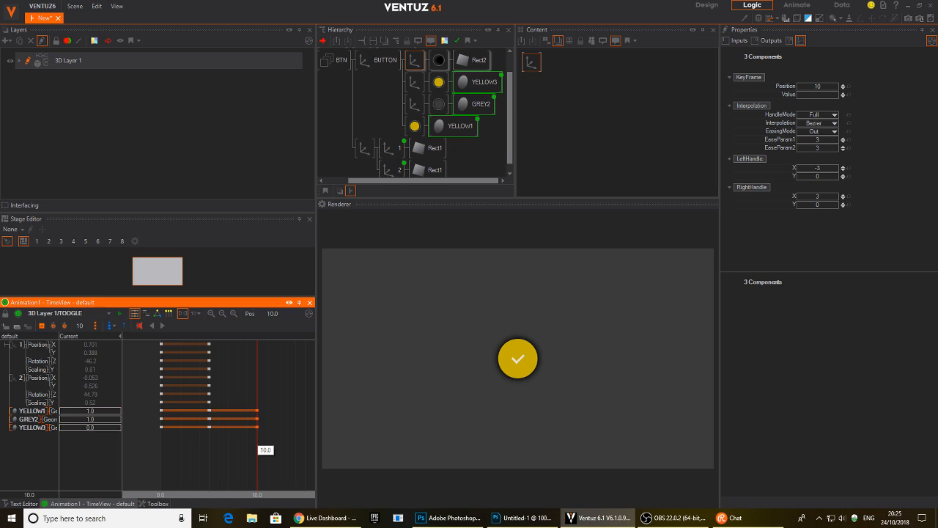
# - Preview the hole transition, and add keyframes for all channels of axes 1 and 2 at frame 10
pyautogui.moveTo(164, 455); pyautogui.dragTo(280, 455)
pyautogui.moveTo(216, 466); pyautogui.dragTo(260, 466)
pyautogui.moveTo(220, 455); pyautogui.dragTo(257, 452)
pyautogui.click(16, 346)
pyautogui.keyDown('ctrl'); pyautogui.click(15, 377); pyautogui.keyUp('ctrl')
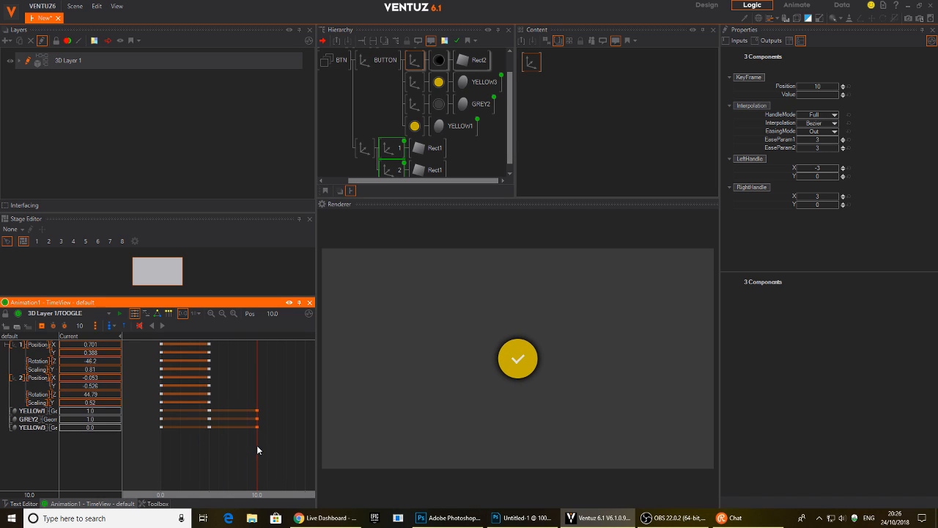
pyautogui.click(42, 325)
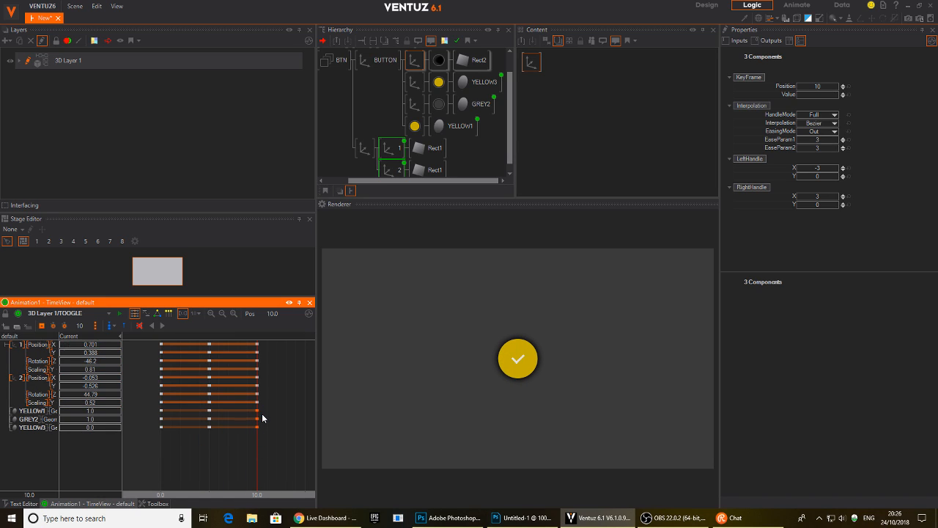
# - Copy axis 1's Position X value of -0.573 from frame 0 into its frame 10 keyframe
pyautogui.click(161, 460)
pyautogui.click(100, 346)
pyautogui.moveTo(157, 397); pyautogui.dragTo(256, 433)
pyautogui.moveTo(285, 399); pyautogui.dragTo(257, 403)
pyautogui.click(102, 345)
pyautogui.press('Return')
pyautogui.scroll(-3, 223, 447)
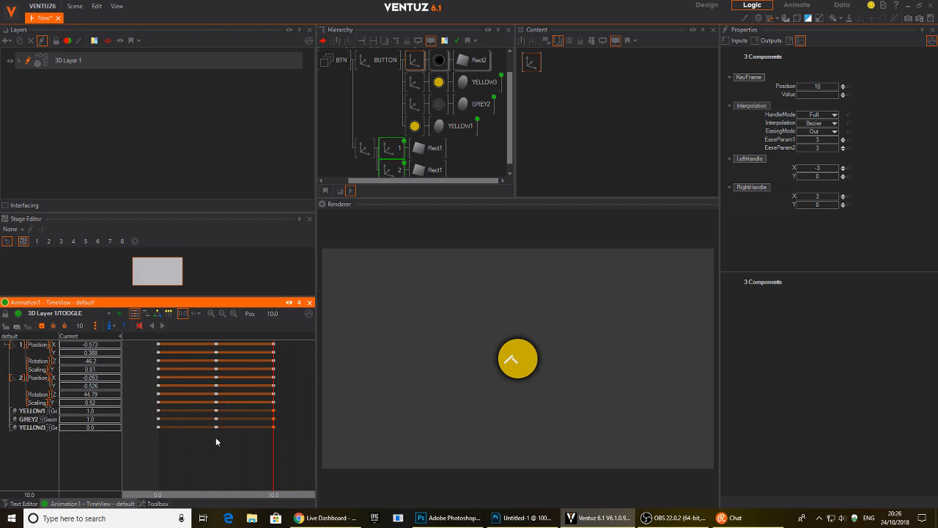
# - Copy axis 1's Position Y value from frame 0 for reuse in its frame 10 keyframe
pyautogui.click(158, 451)
pyautogui.click(95, 353)
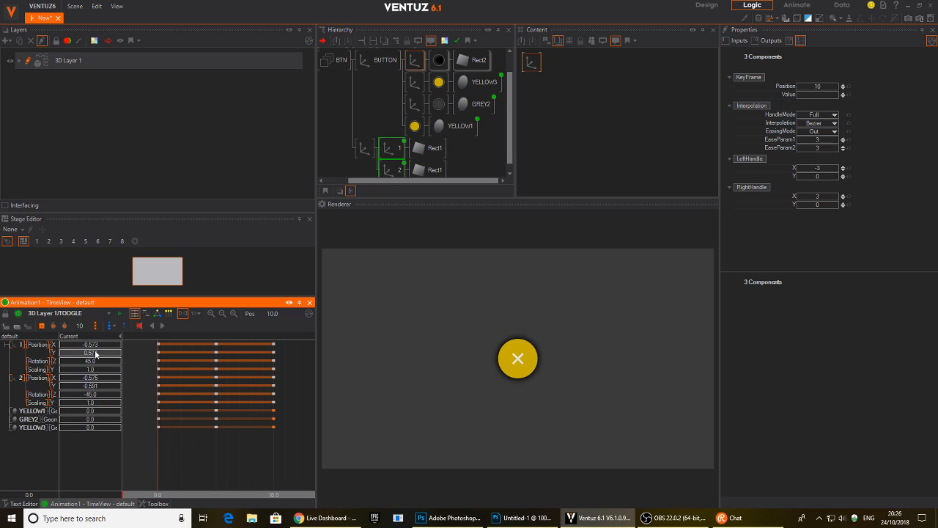
# - Widen the timeline and set axis 1's Position Y keyframe at frame 10 to 0.573
pyautogui.moveTo(265, 456); pyautogui.dragTo(274, 456)
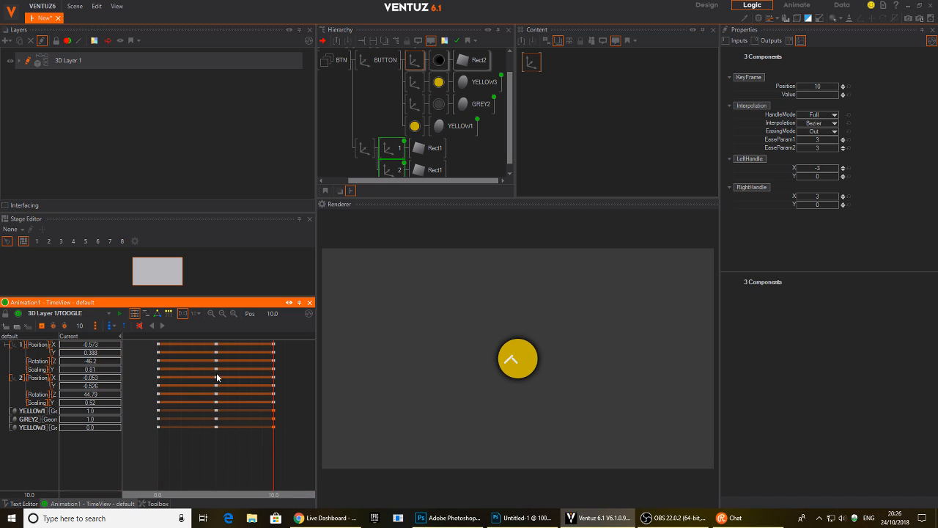
pyautogui.moveTo(316, 365); pyautogui.dragTo(529, 366)
pyautogui.scroll(2, 411, 421)
pyautogui.scroll(-2, 410, 396)
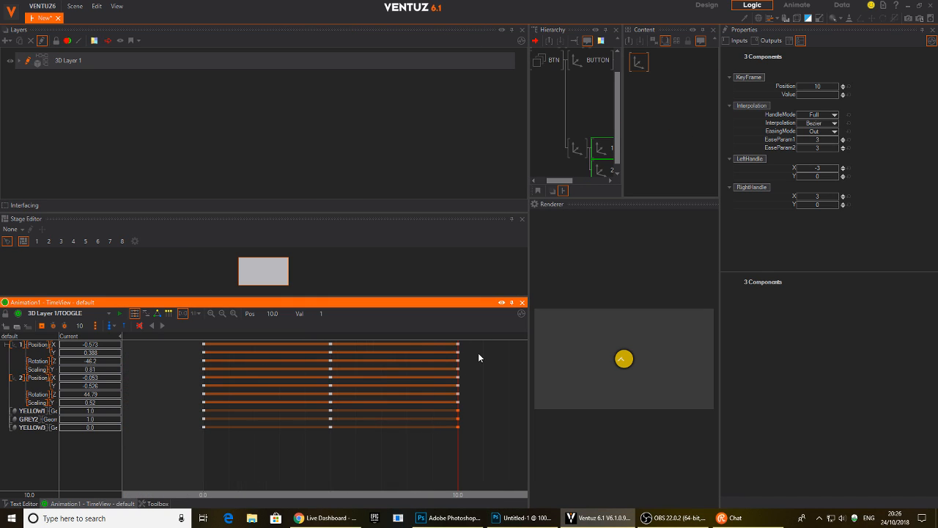
pyautogui.click(458, 353)
pyautogui.doubleClick(89, 353)
pyautogui.write('0.573')
# - Match axis 1's Rotation Z at frame 10 to its frame 0 value, 45.0
pyautogui.moveTo(455, 466); pyautogui.dragTo(203, 447)
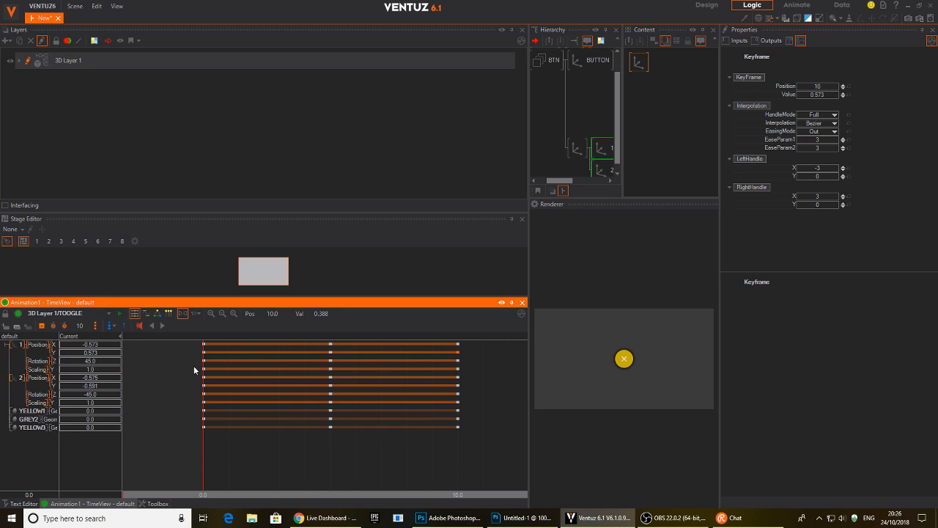
pyautogui.doubleClick(99, 362)
pyautogui.moveTo(203, 454); pyautogui.dragTo(458, 453)
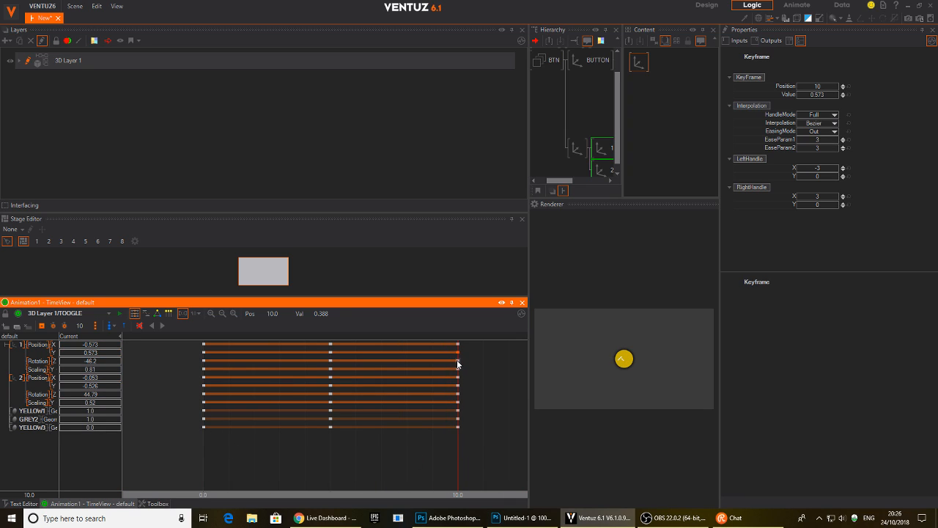
pyautogui.doubleClick(91, 360)
pyautogui.write('45.0')
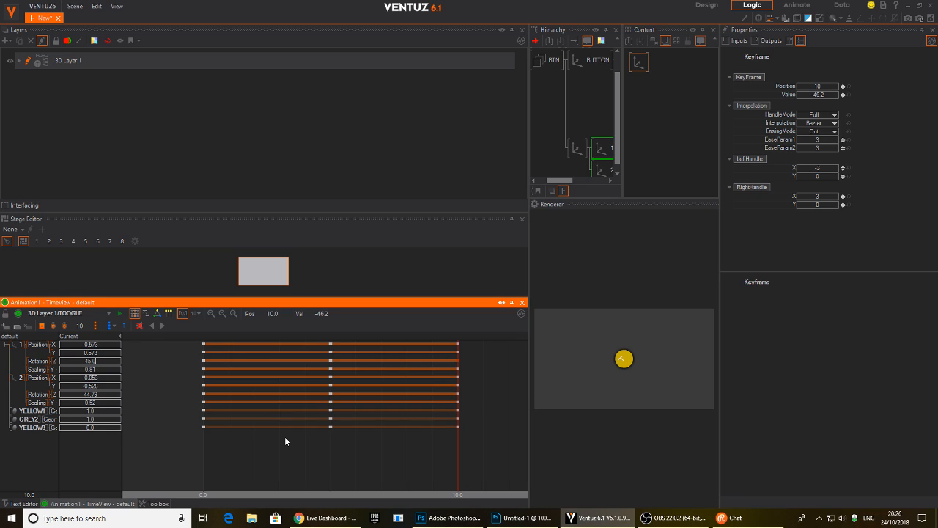
# - Match axis 1's Scaling Y keyframe at frame 10 to its frame 0 value, 1
pyautogui.moveTo(286, 440); pyautogui.dragTo(178, 409)
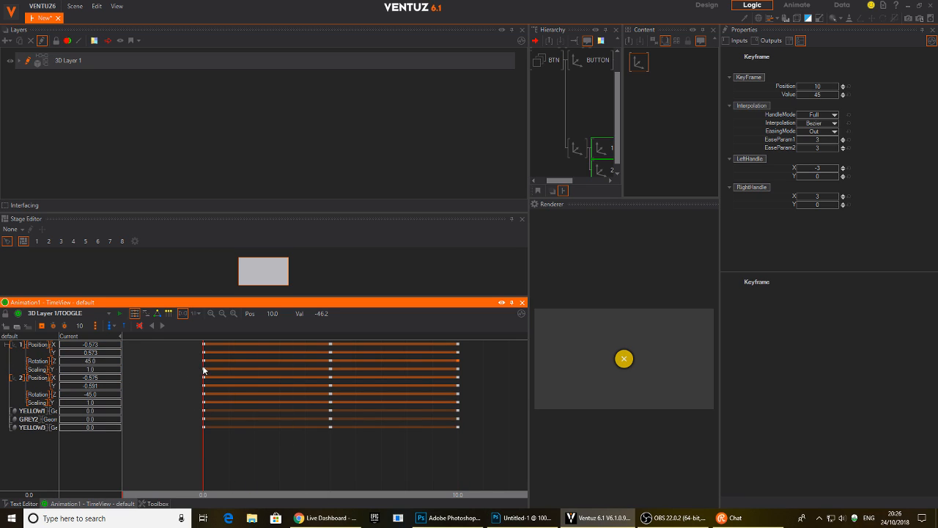
pyautogui.doubleClick(98, 370)
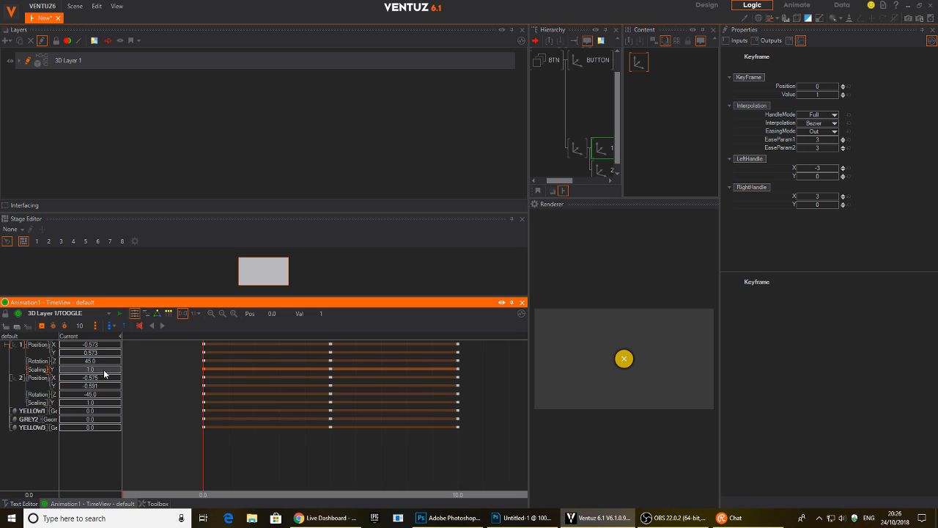
pyautogui.click(458, 458)
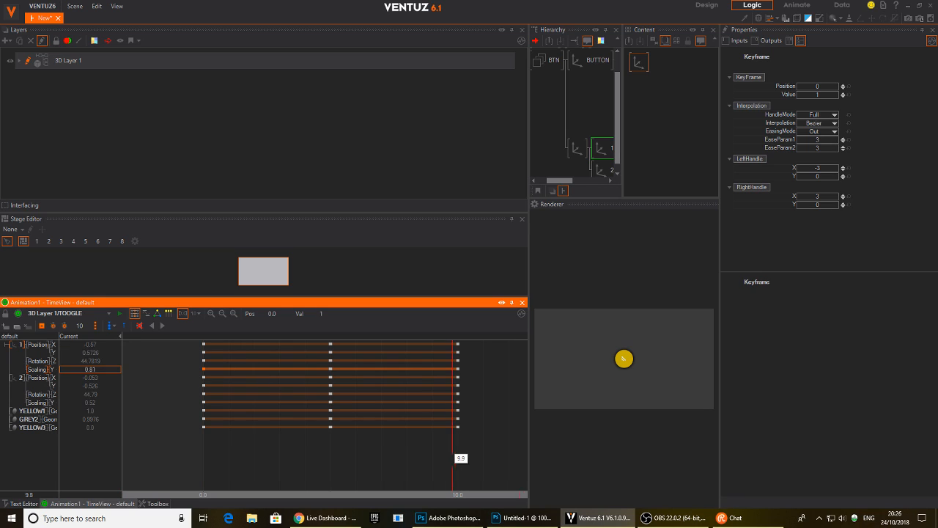
pyautogui.click(457, 369)
pyautogui.doubleClick(90, 369)
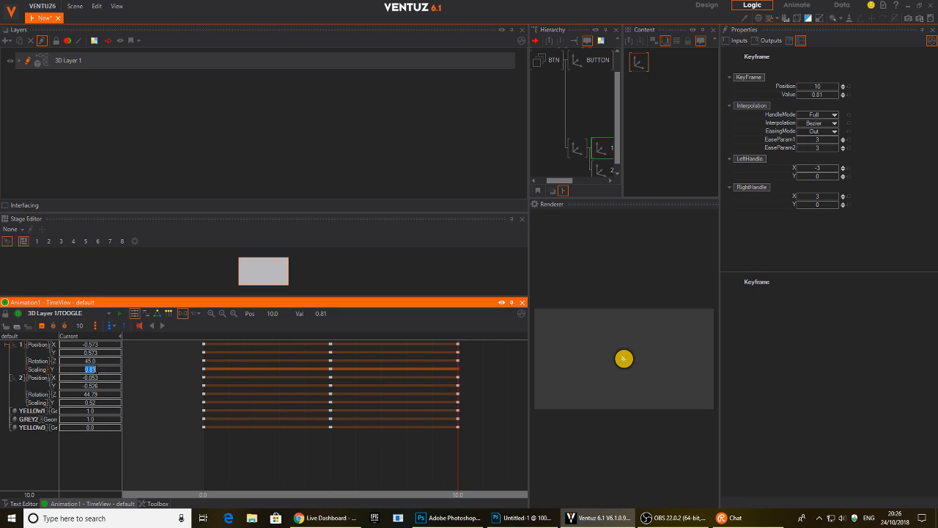
pyautogui.write('1')
pyautogui.press('Return')
# - Copy axis 2's Position X value of -0.575 from frame 0 to frame 10
pyautogui.click(36, 377)
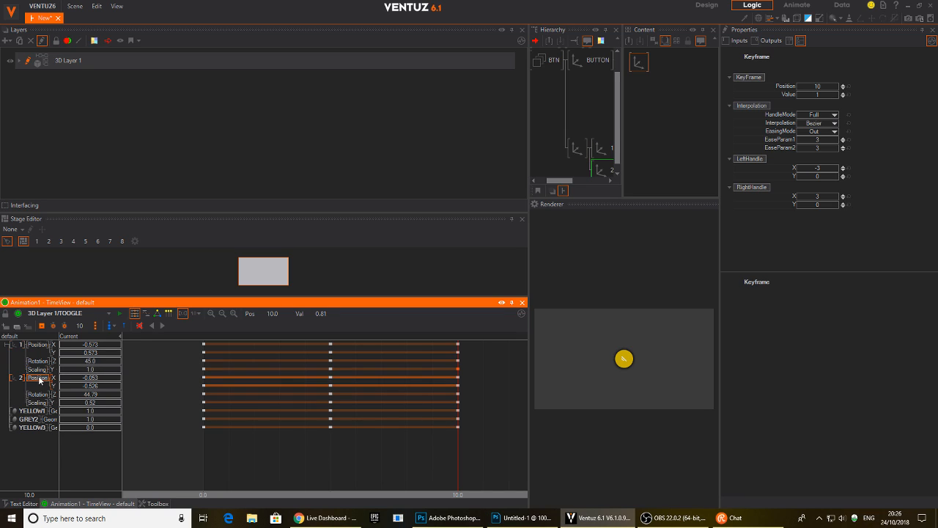
pyautogui.click(203, 446)
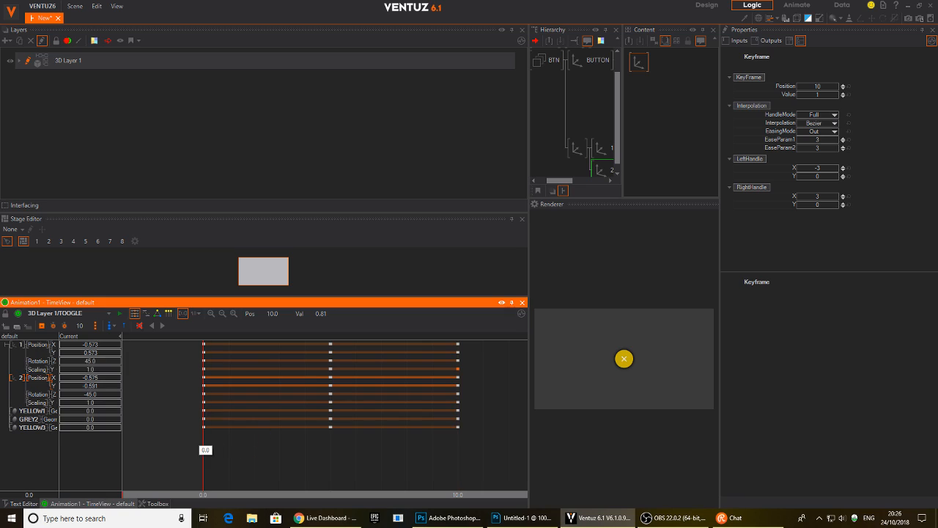
pyautogui.click(100, 379)
pyautogui.click(462, 446)
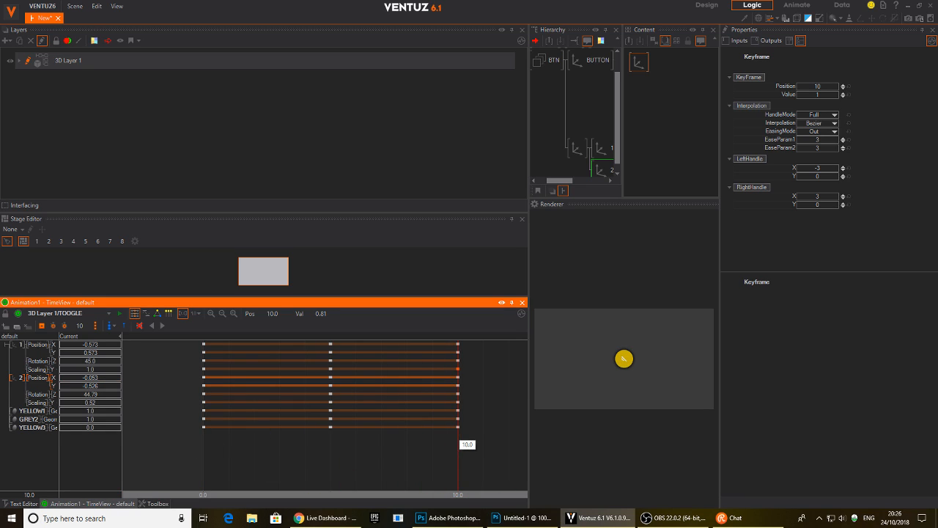
pyautogui.click(108, 378)
# - Set axis 2's Position Y to -0.575 at both frame 0 and frame 10
pyautogui.click(205, 456)
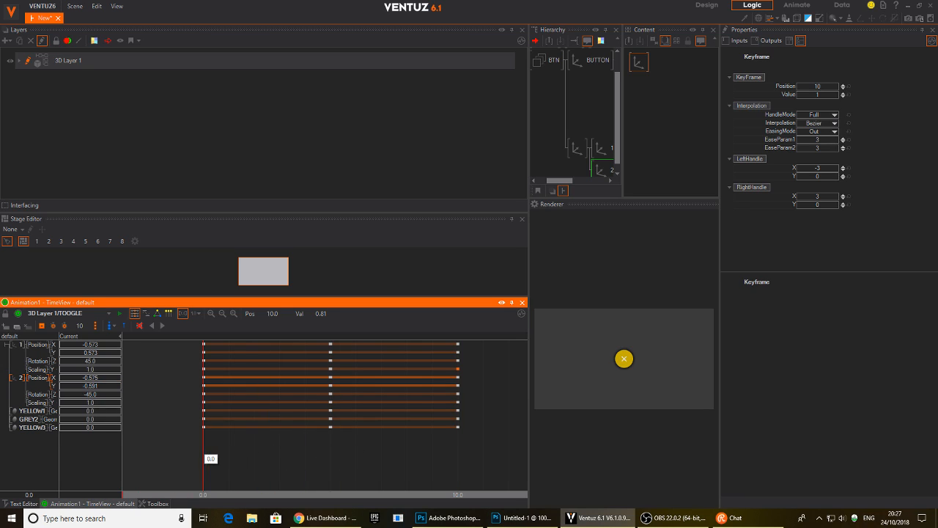
pyautogui.click(113, 386)
pyautogui.moveTo(214, 442)
pyautogui.mouseDown()
pyautogui.moveTo(203, 444)
pyautogui.moveTo(511, 444)
pyautogui.moveTo(203, 445)
pyautogui.mouseUp()
pyautogui.doubleClick(102, 386)
pyautogui.moveTo(223, 453); pyautogui.dragTo(458, 452)
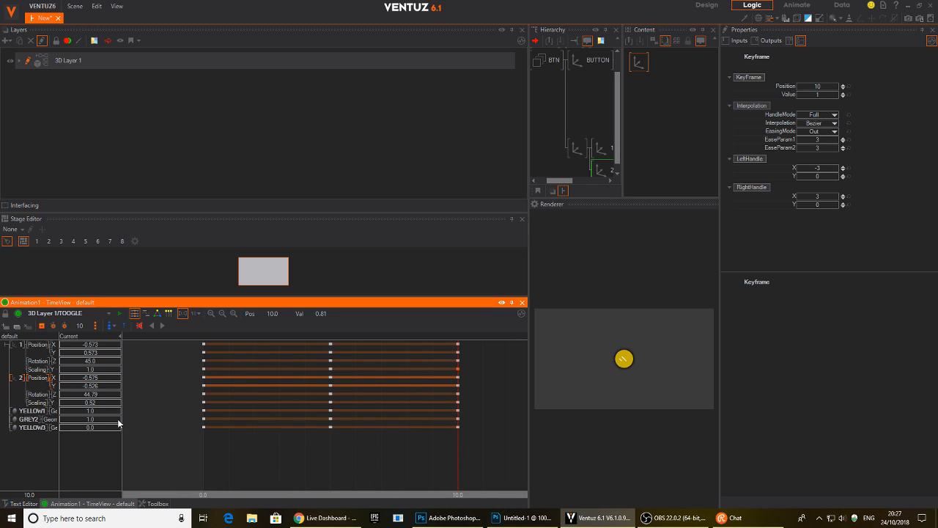
pyautogui.doubleClick(107, 386)
# - Set axis 2's Rotation Z at frame 10 to -45.0, matching frame 0
pyautogui.moveTo(459, 461); pyautogui.dragTo(203, 457)
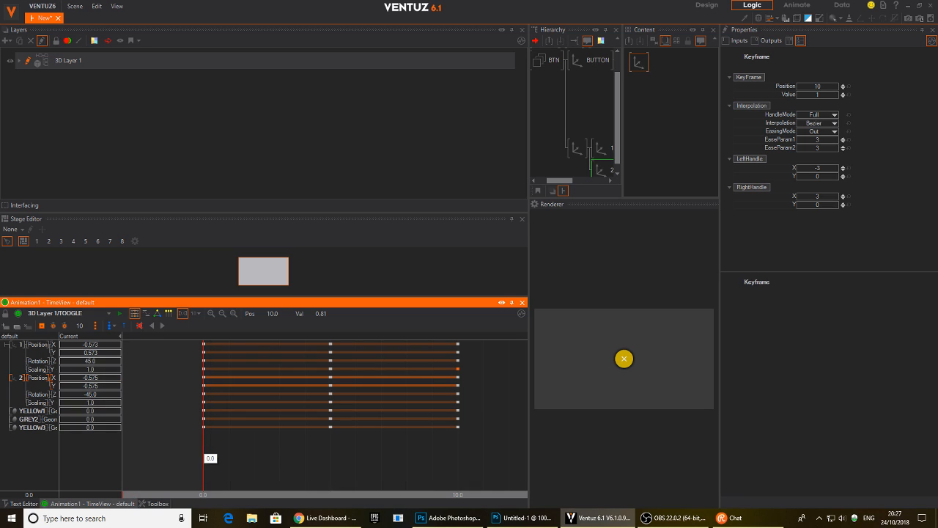
pyautogui.click(105, 396)
pyautogui.moveTo(224, 450); pyautogui.dragTo(458, 451)
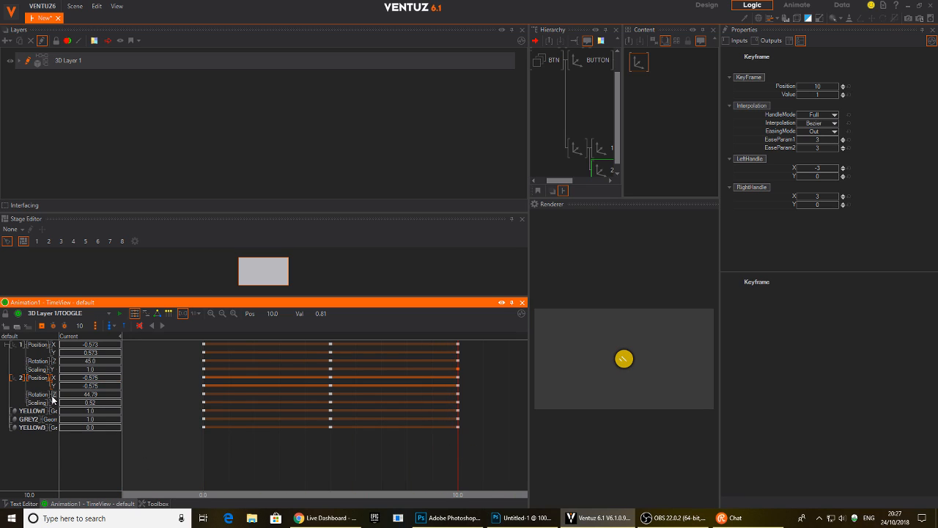
pyautogui.click(54, 395)
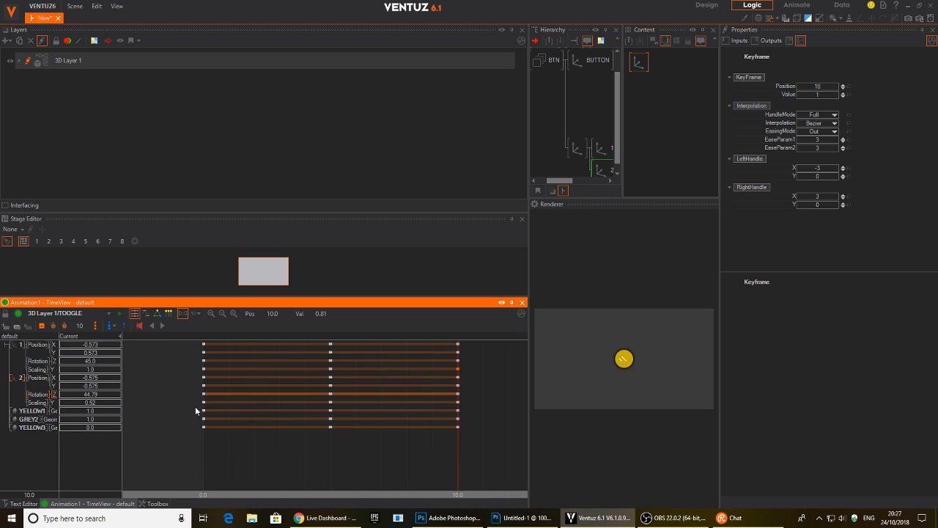
pyautogui.click(107, 397)
pyautogui.press('Return')
# - Set axis 2's Scaling Y at frame 10 to 1.0, matching frame 0
pyautogui.moveTo(442, 459); pyautogui.dragTo(111, 463)
pyautogui.moveTo(359, 460); pyautogui.dragTo(458, 453)
pyautogui.doubleClick(101, 405)
pyautogui.press('Return')
# - Enlarge the renderer view and scrub the toggle animation from frame 0 to about 2.9
pyautogui.moveTo(531, 265); pyautogui.dragTo(291, 269)
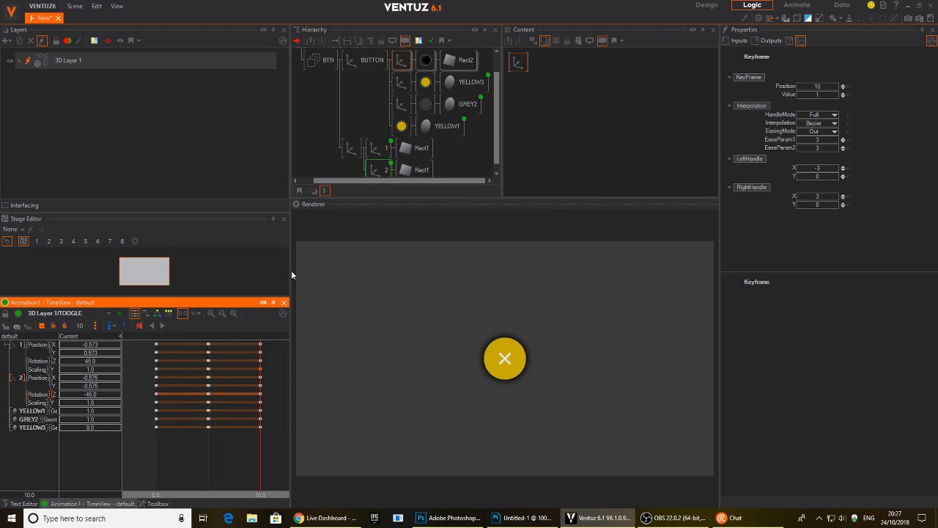
pyautogui.click(159, 452)
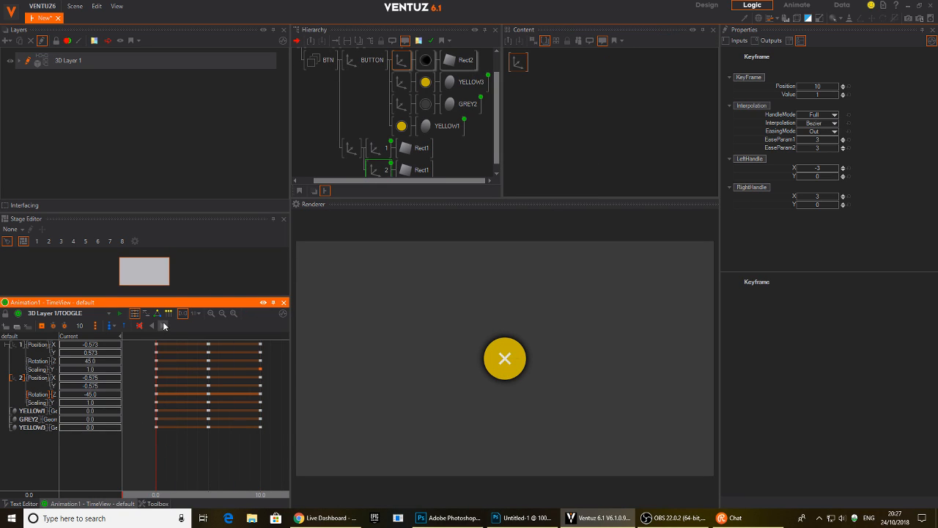
pyautogui.moveTo(159, 461); pyautogui.dragTo(186, 463)
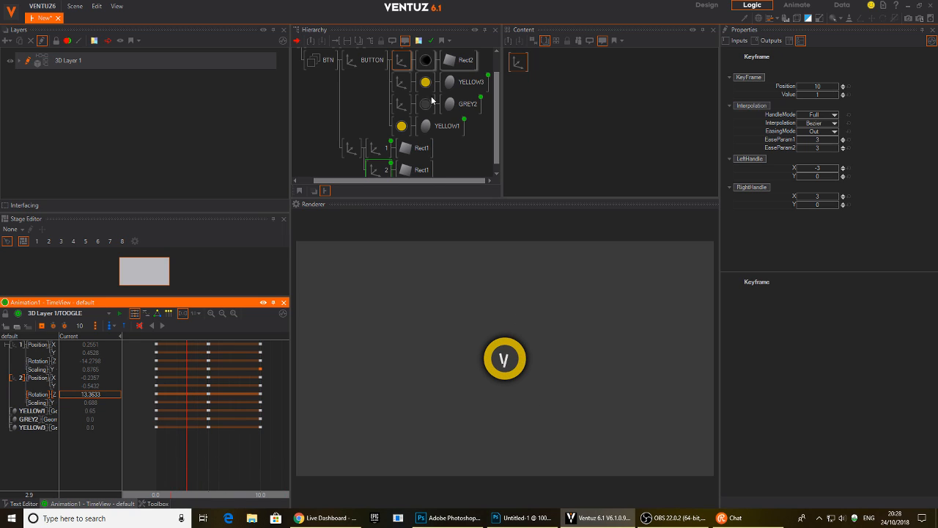
# - Try a Z position of 0.012 on YELLOW3's axis and check the animation around frame 2.5
pyautogui.click(402, 103)
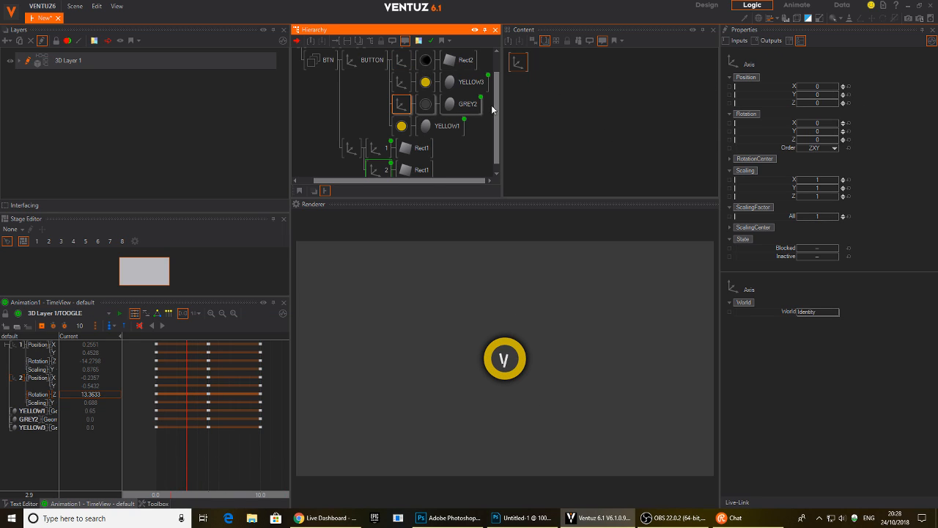
pyautogui.click(402, 82)
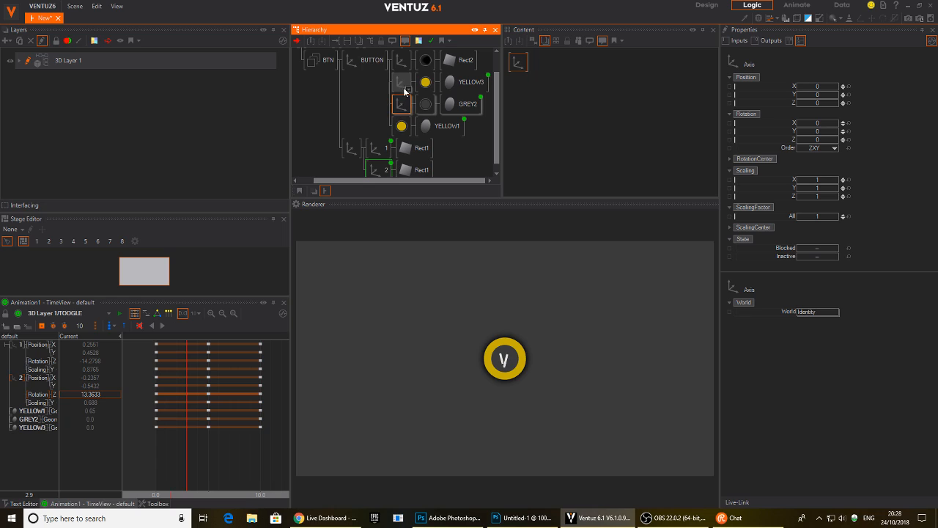
pyautogui.click(843, 101)
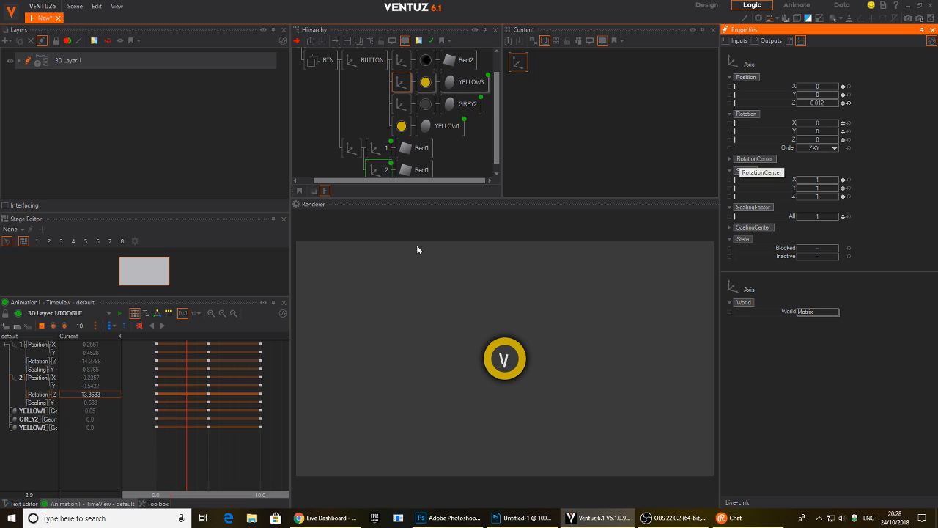
pyautogui.moveTo(199, 451)
pyautogui.mouseDown()
pyautogui.moveTo(161, 448)
pyautogui.moveTo(192, 444)
pyautogui.moveTo(182, 446)
pyautogui.mouseUp()
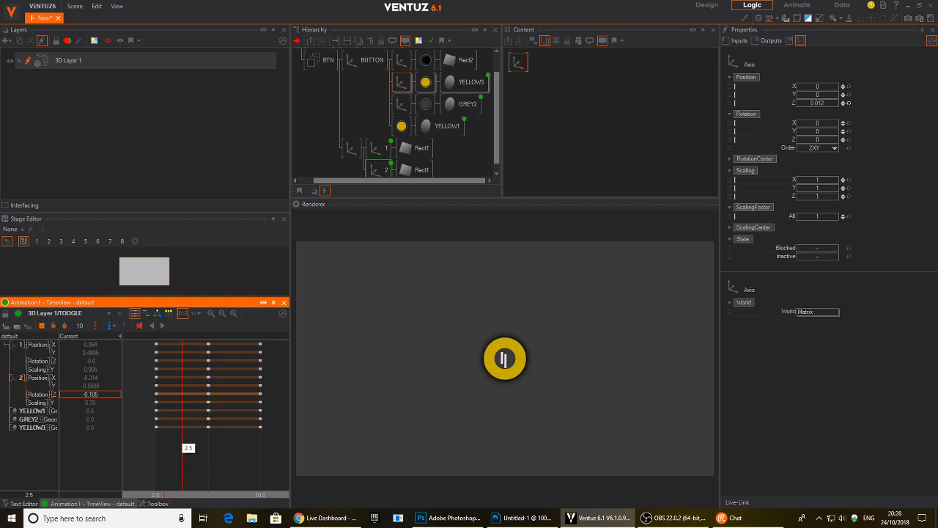
# - Insert an Axis in front of YELLOW1's material in the BUTTON branch
pyautogui.click(380, 121)
pyautogui.write('ax')
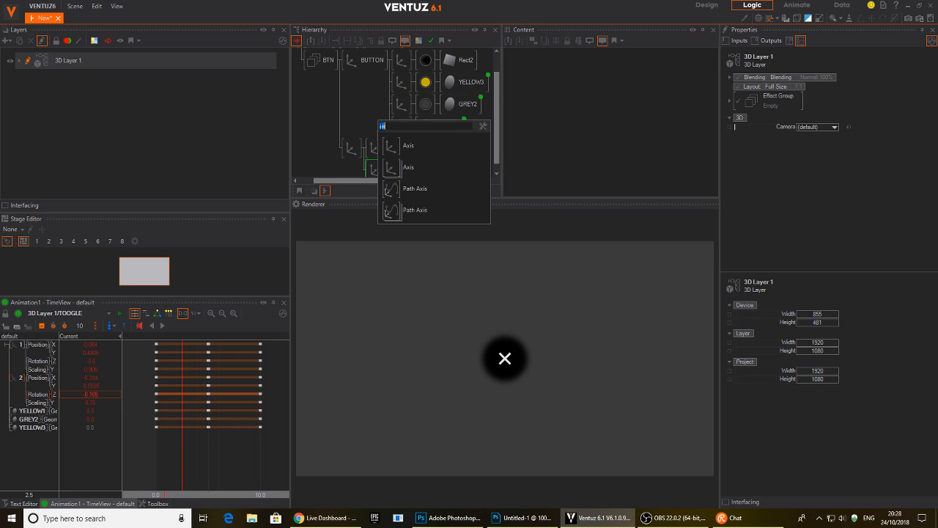
pyautogui.click(408, 145)
pyautogui.click(400, 126)
# - Try YELLOW3's axis at Z positions 0 and 0.012, checking the animation near frame 9.5
pyautogui.moveTo(183, 444); pyautogui.dragTo(256, 445)
pyautogui.click(401, 82)
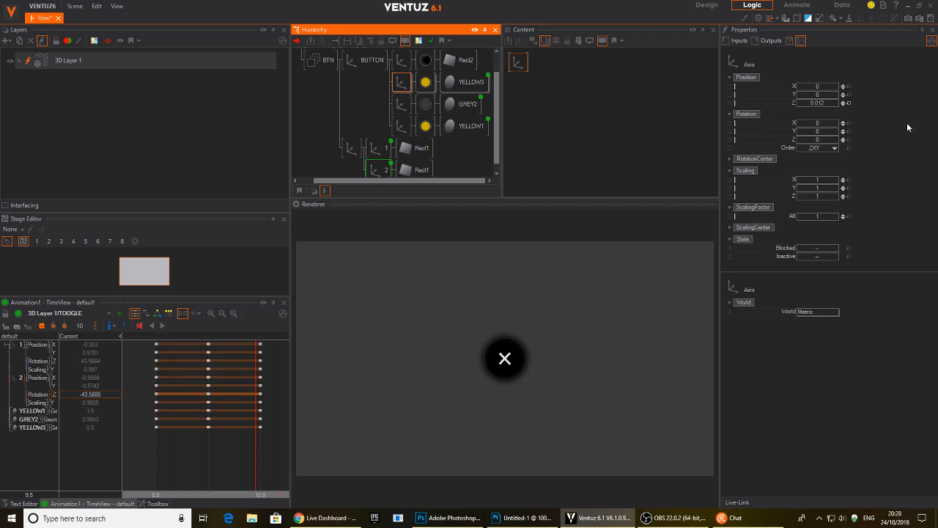
pyautogui.click(847, 103)
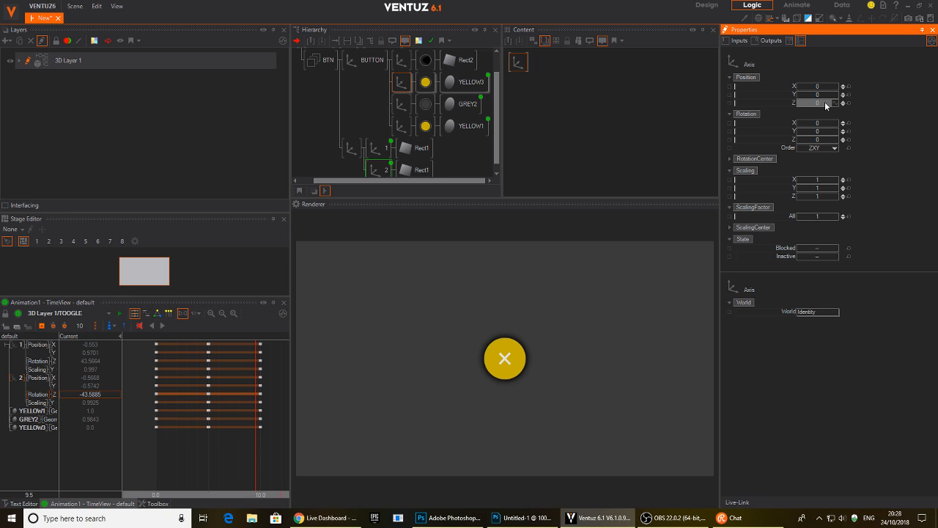
pyautogui.moveTo(831, 106); pyautogui.dragTo(828, 101)
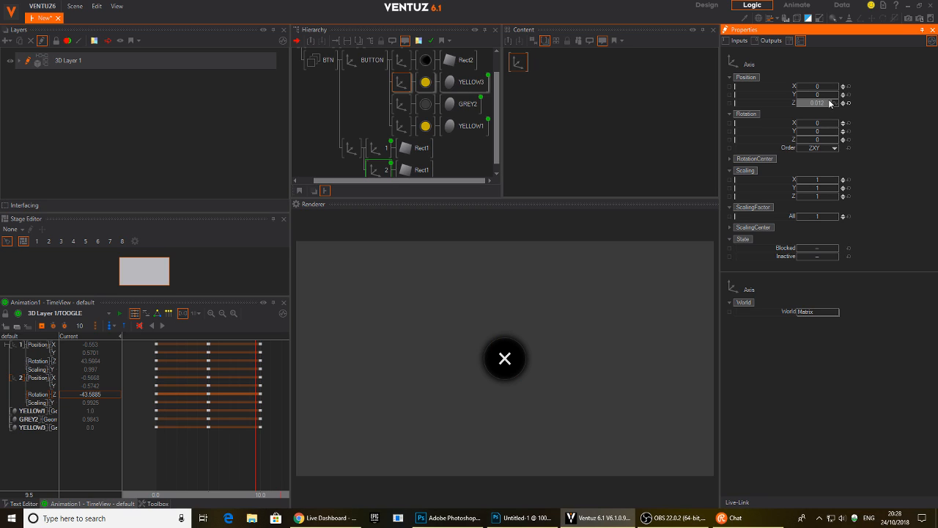
pyautogui.click(156, 459)
pyautogui.press('space')
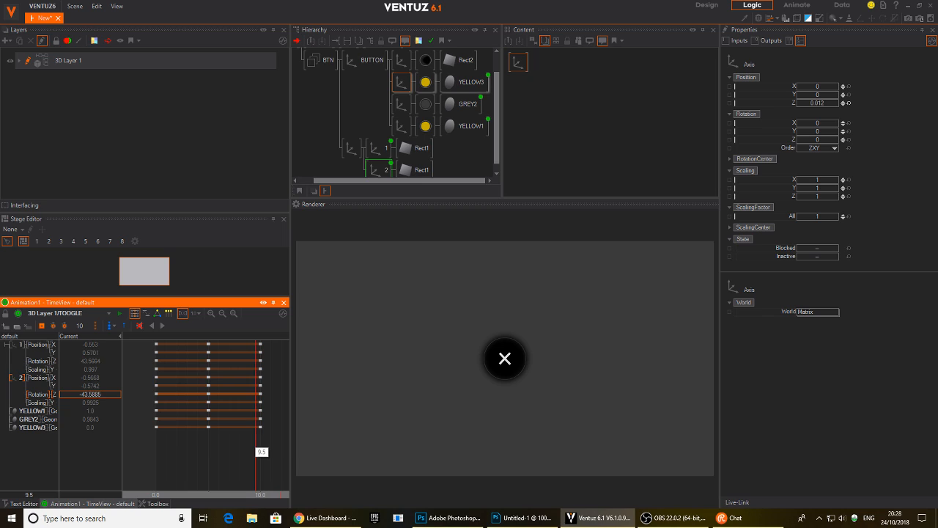
# - Reset YELLOW3's axis Z position, scrub to frame 7.4, and set Z to 0.013
pyautogui.click(849, 104)
pyautogui.moveTo(239, 460)
pyautogui.mouseDown()
pyautogui.moveTo(206, 463)
pyautogui.moveTo(261, 458)
pyautogui.moveTo(233, 460)
pyautogui.mouseUp()
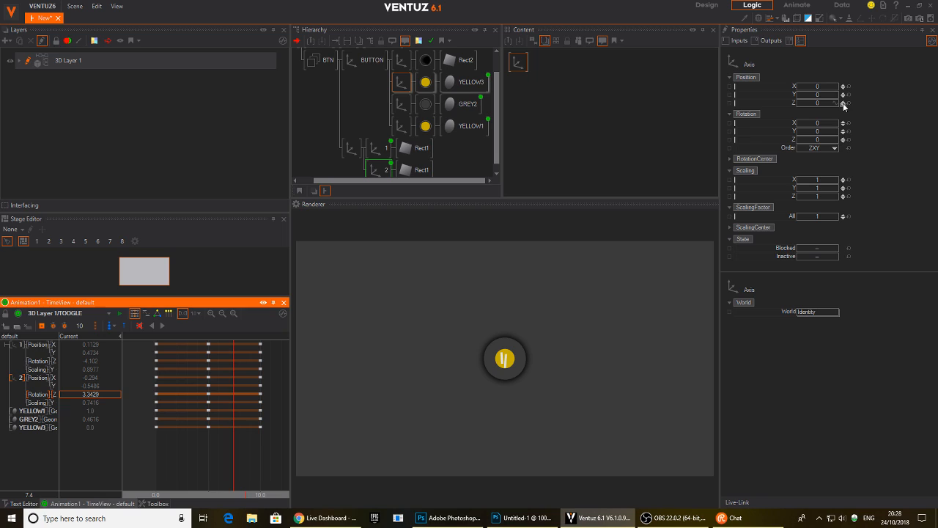
pyautogui.click(843, 104)
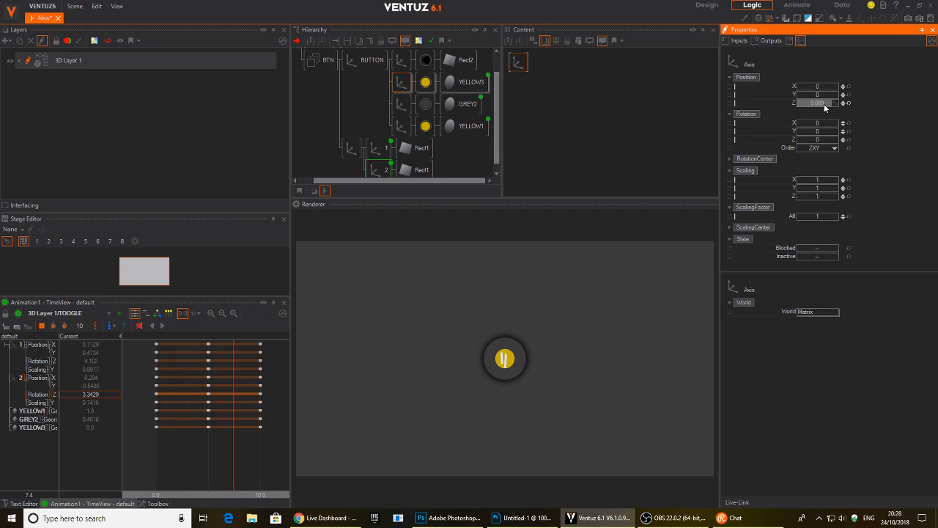
pyautogui.moveTo(816, 104); pyautogui.dragTo(819, 103)
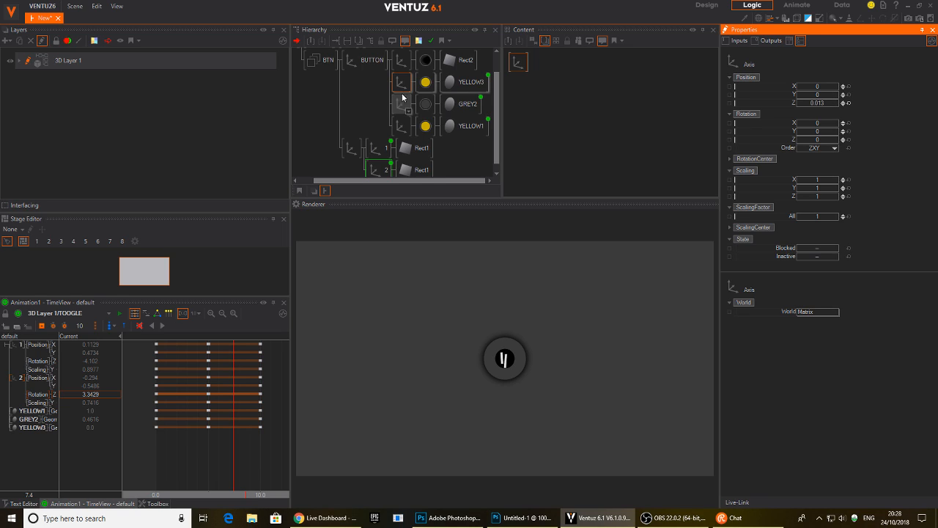
# - Move Rect2's axis back to Z 0.019 and the BG axis back to about Z 0.153
pyautogui.click(401, 60)
pyautogui.moveTo(822, 102); pyautogui.dragTo(828, 102)
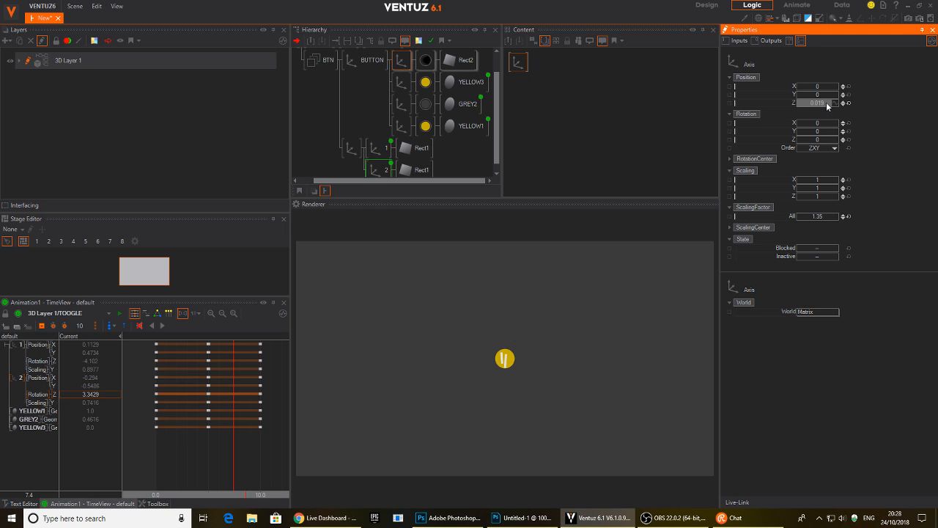
pyautogui.scroll(1, 375, 108)
pyautogui.click(331, 64)
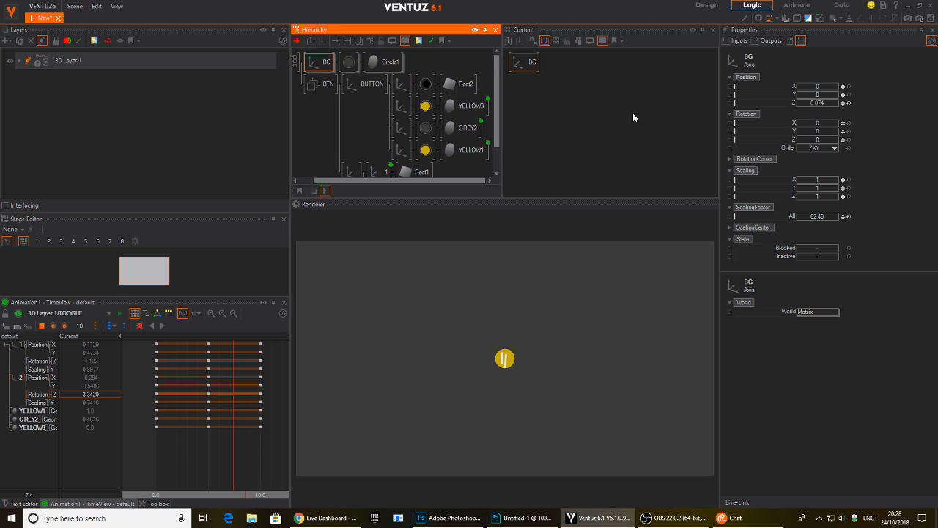
pyautogui.moveTo(821, 102); pyautogui.dragTo(831, 104)
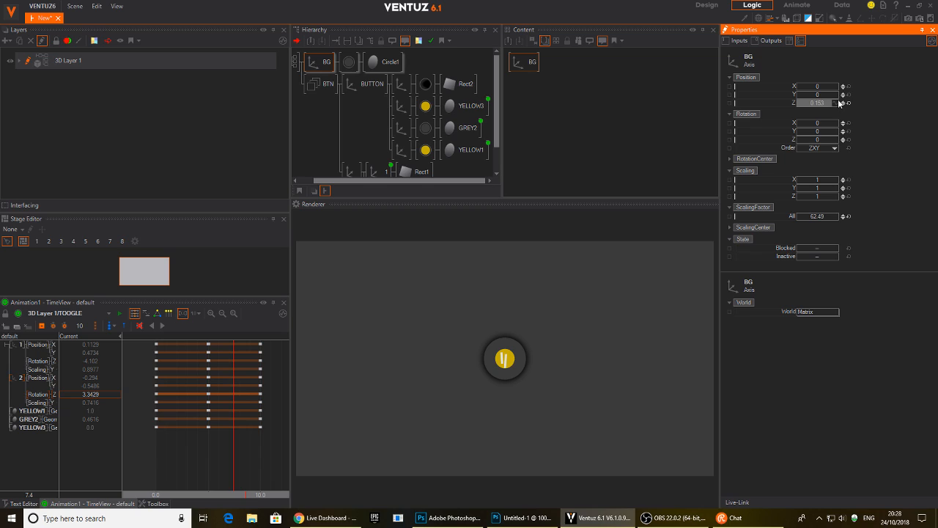
# - Try Z 0.007 on Rect2's axis, set its Z position to 0.02, and check the animation at frame 7.6
pyautogui.click(401, 83)
pyautogui.click(823, 102)
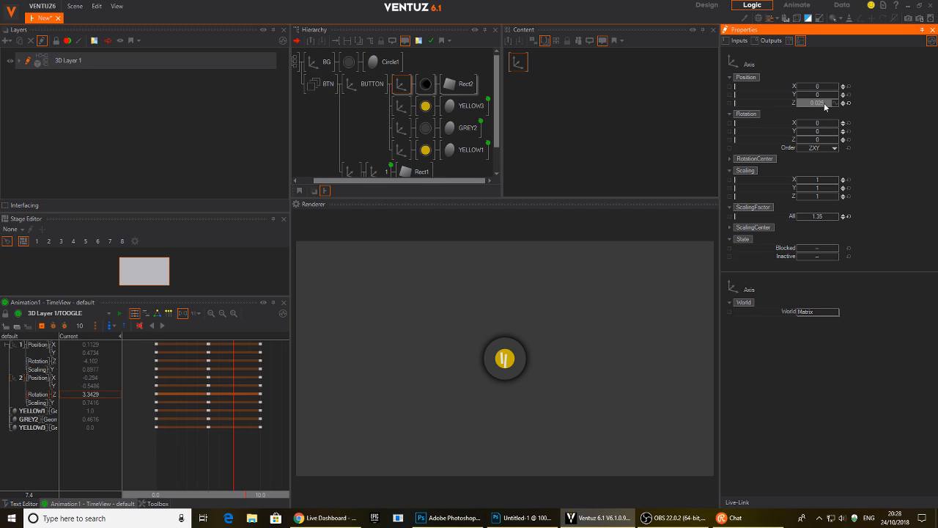
pyautogui.moveTo(825, 103); pyautogui.dragTo(819, 110)
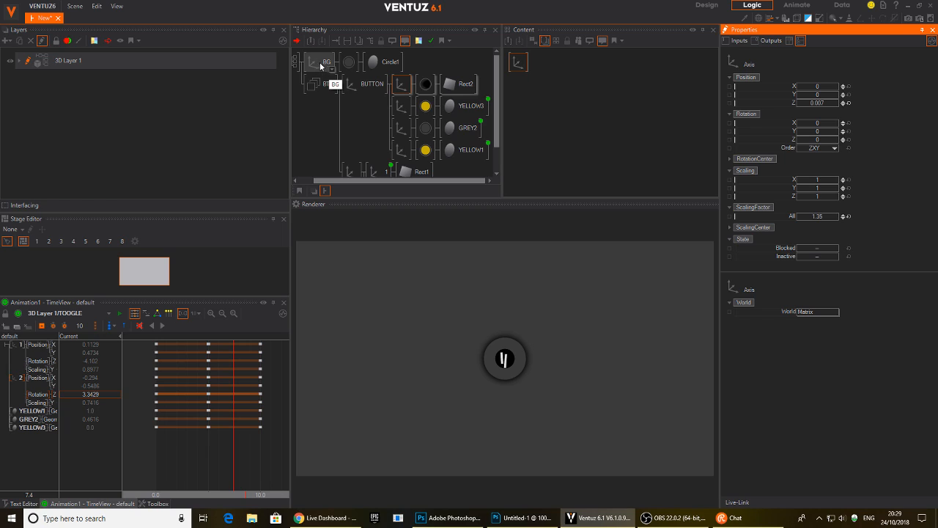
pyautogui.moveTo(825, 103); pyautogui.dragTo(827, 104)
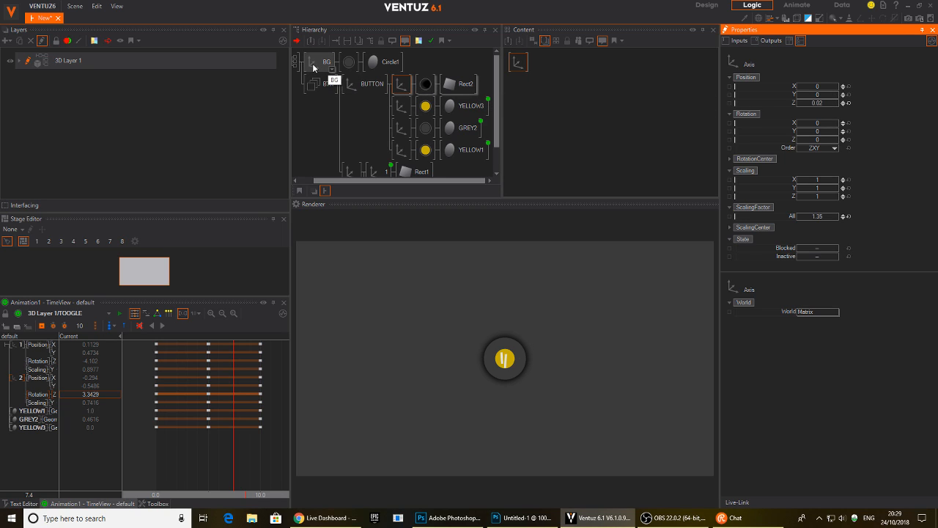
pyautogui.moveTo(218, 443)
pyautogui.mouseDown()
pyautogui.moveTo(155, 447)
pyautogui.moveTo(267, 438)
pyautogui.moveTo(155, 446)
pyautogui.moveTo(245, 446)
pyautogui.moveTo(234, 449)
pyautogui.mouseUp()
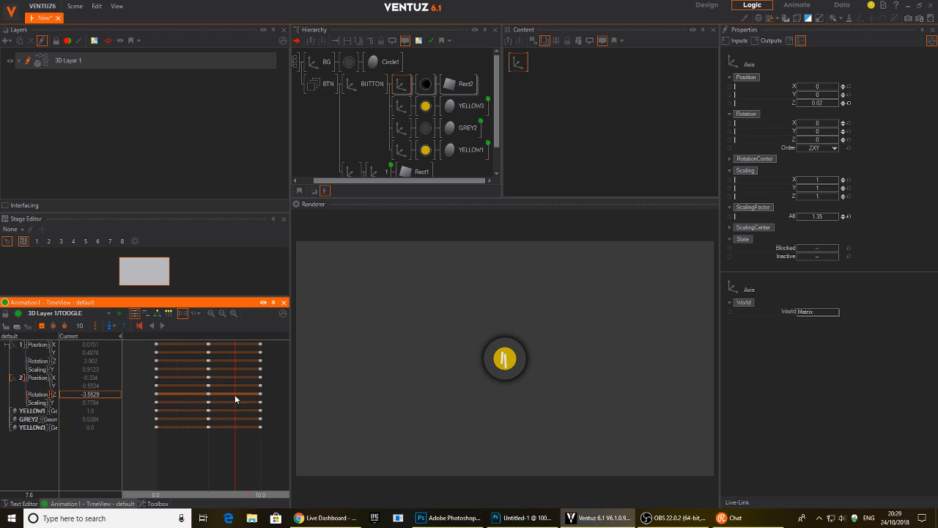
# - Enlarge the render view by narrowing the timeline area, and return the toggle animation to frame 0
pyautogui.scroll(-2, 241, 423)
pyautogui.moveTo(290, 250); pyautogui.dragTo(217, 250)
pyautogui.moveTo(154, 446)
pyautogui.mouseDown()
pyautogui.moveTo(174, 446)
pyautogui.moveTo(141, 446)
pyautogui.mouseUp()
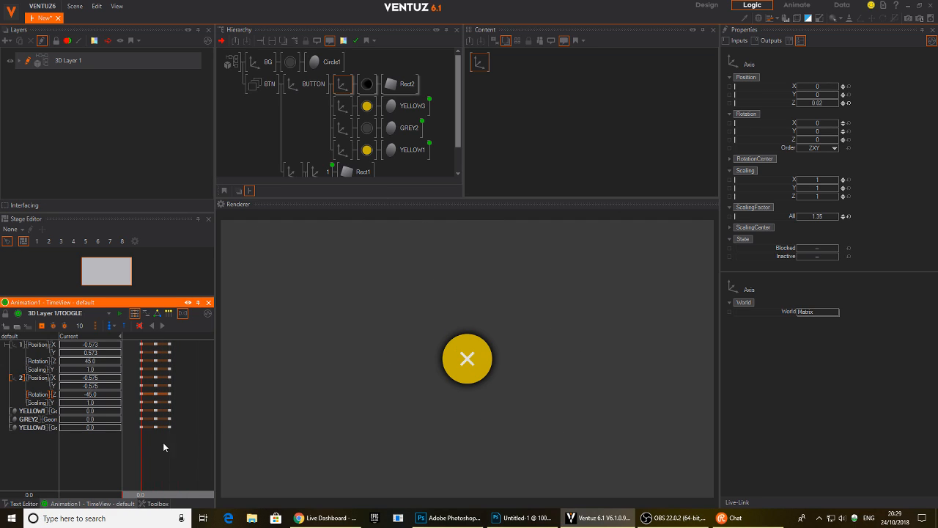
pyautogui.moveTo(141, 454)
pyautogui.mouseDown()
pyautogui.moveTo(183, 449)
pyautogui.moveTo(142, 452)
pyautogui.mouseUp()
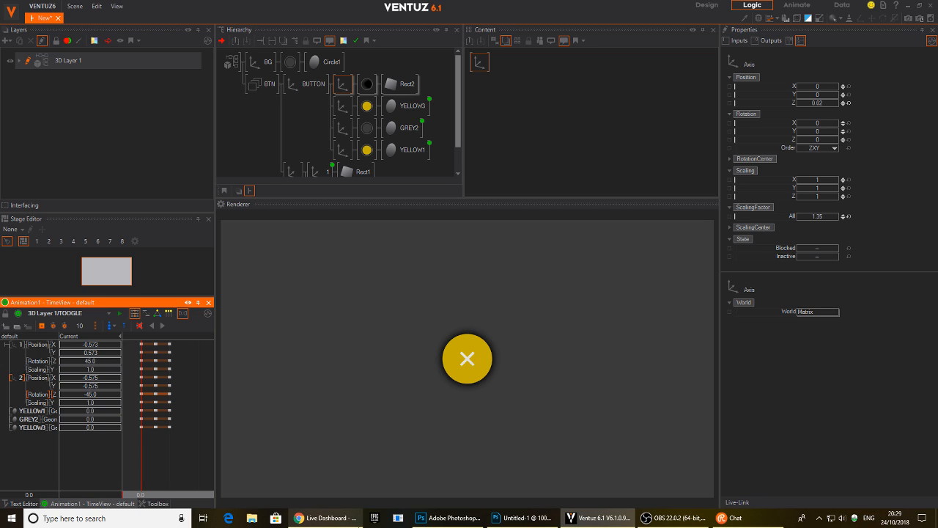
# - In Photoshop, hide Layer 1, add a new layer, and make a centered circular selection about 5.68 in wide
pyautogui.click(448, 518)
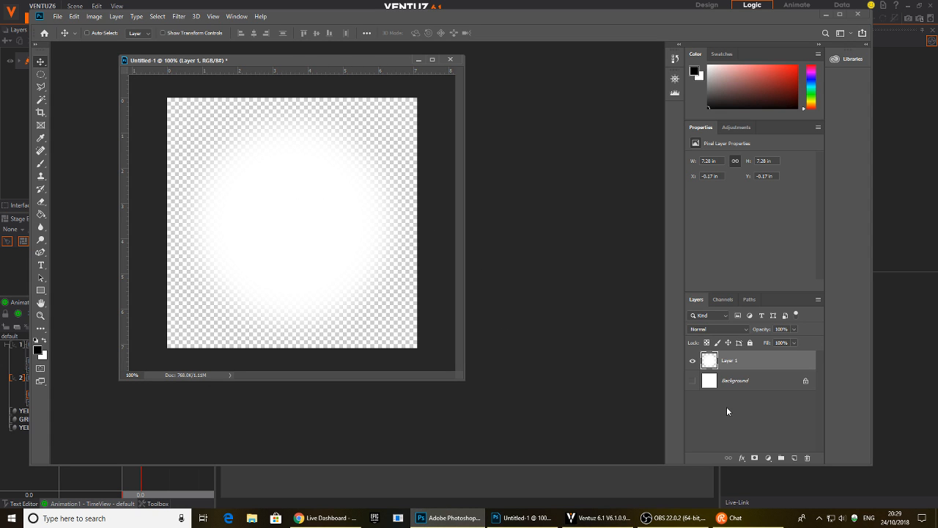
pyautogui.click(692, 362)
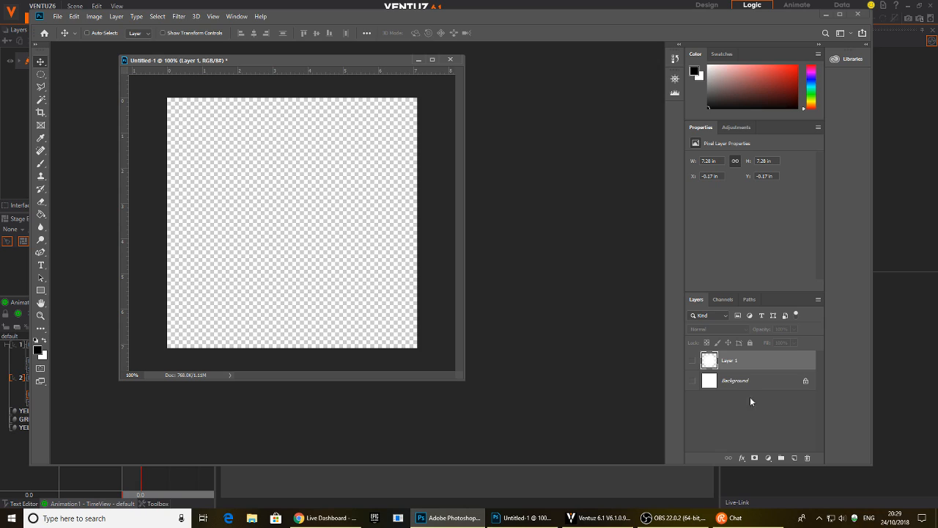
pyautogui.click(792, 457)
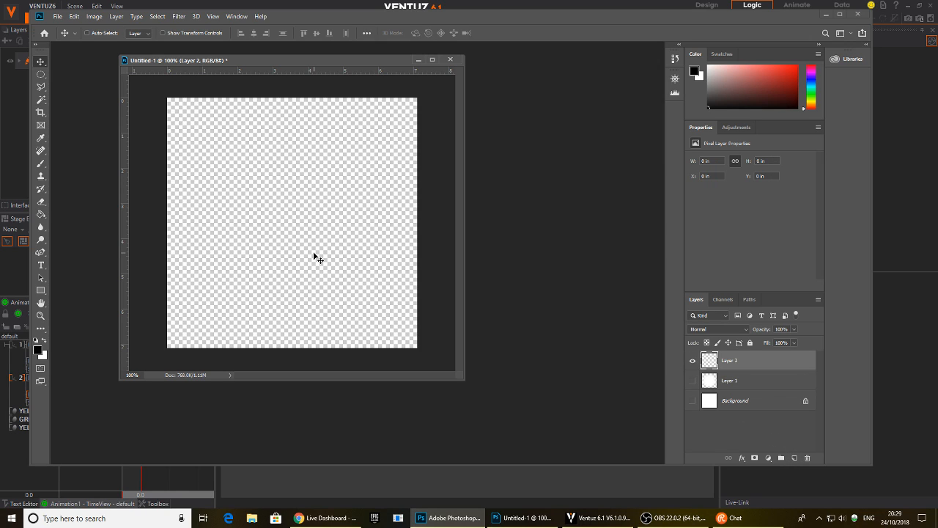
pyautogui.click(41, 73)
pyautogui.keyDown('shift'); pyautogui.moveTo(205, 136); pyautogui.dragTo(428, 309); pyautogui.keyUp('shift')
pyautogui.moveTo(372, 301); pyautogui.dragTo(358, 284)
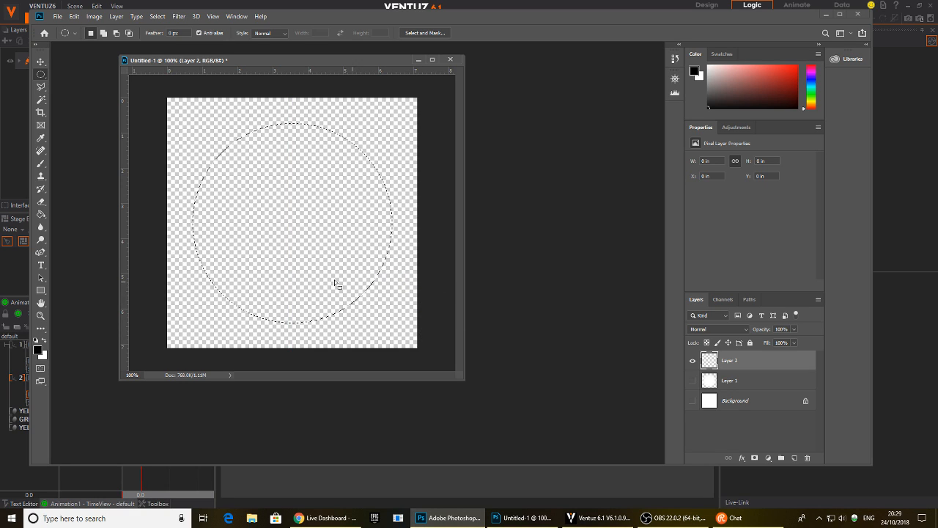
# - Fill the circular selection with black, deselect it, and raise the circle's lightness to +39
pyautogui.press('g')
pyautogui.click(309, 222)
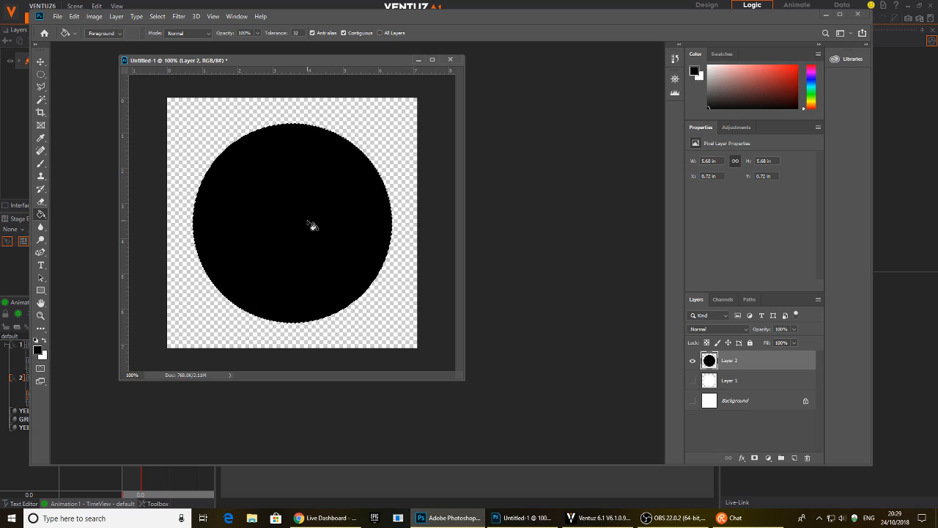
pyautogui.hotkey('ctrl', 'd')
pyautogui.hotkey('ctrl', 'u')
pyautogui.moveTo(441, 219); pyautogui.dragTo(461, 219)
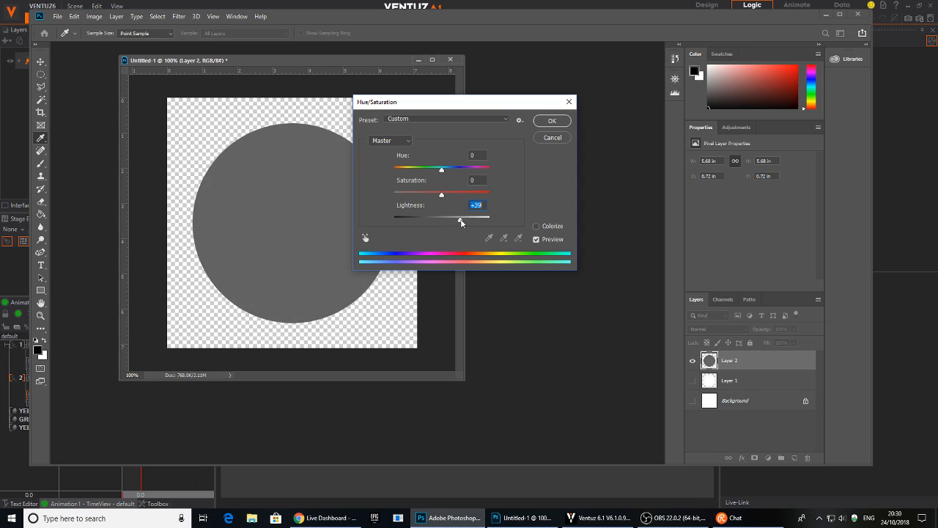
pyautogui.click(551, 121)
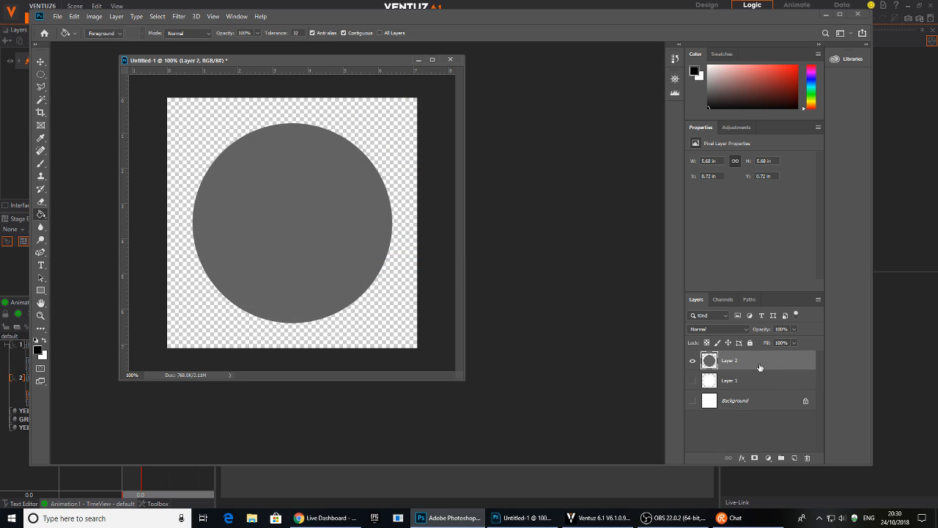
# - Duplicate the grey circle layer and colorize the copy yellow with hue 48, saturation 100 and lightness +21
pyautogui.hotkey('ctrl', 'j')
pyautogui.hotkey('ctrl', 'u')
pyautogui.moveTo(445, 221); pyautogui.dragTo(454, 219)
pyautogui.click(536, 225)
pyautogui.moveTo(417, 195); pyautogui.dragTo(501, 196)
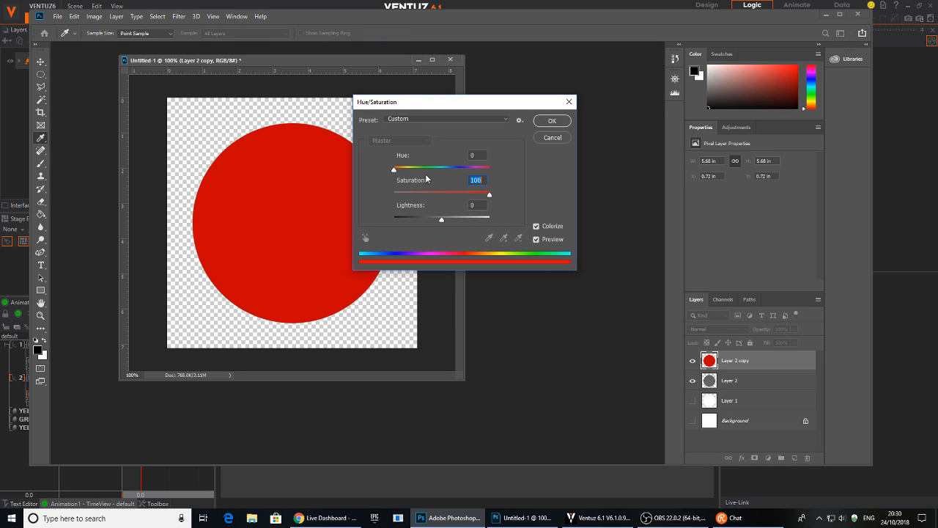
pyautogui.moveTo(394, 170); pyautogui.dragTo(412, 170)
pyautogui.moveTo(441, 219); pyautogui.dragTo(451, 219)
pyautogui.moveTo(413, 170); pyautogui.dragTo(408, 173)
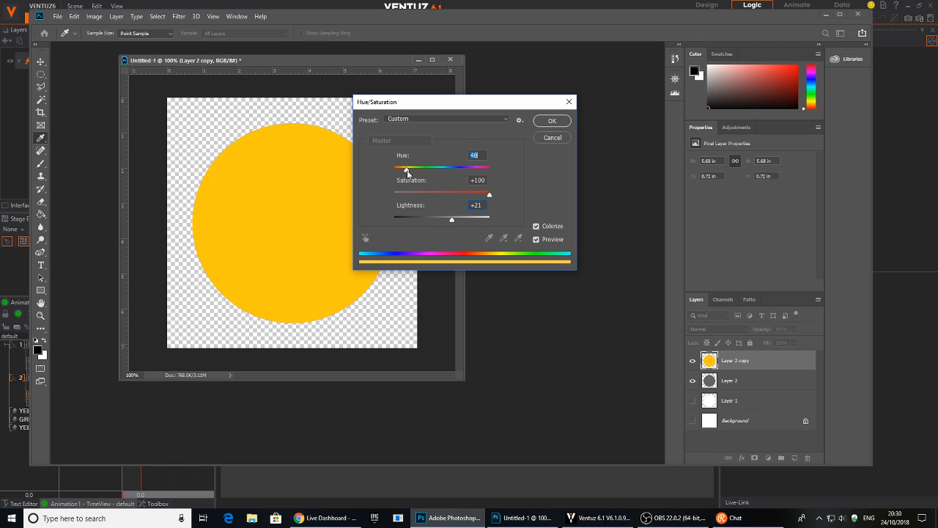
pyautogui.click(552, 121)
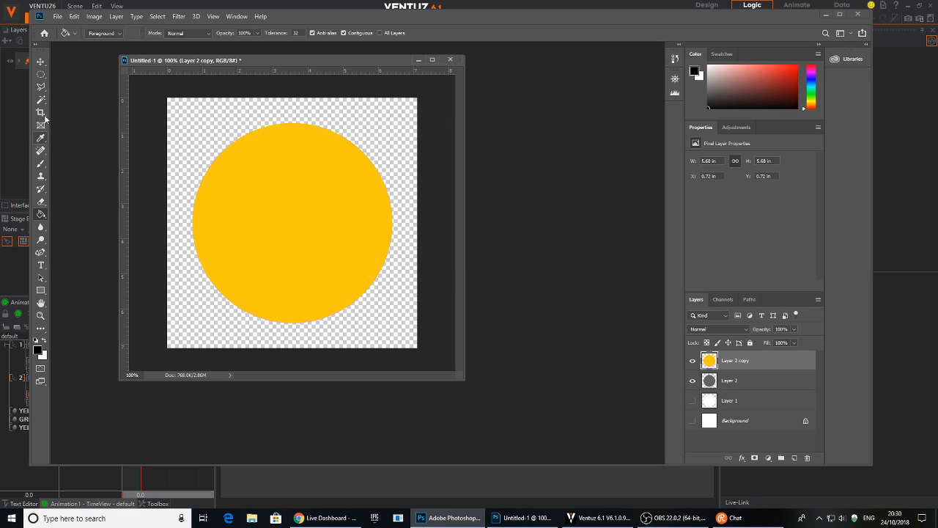
# - Scale the yellow circle around its center to about 25.67%, about 1.46 in wide
pyautogui.click(42, 62)
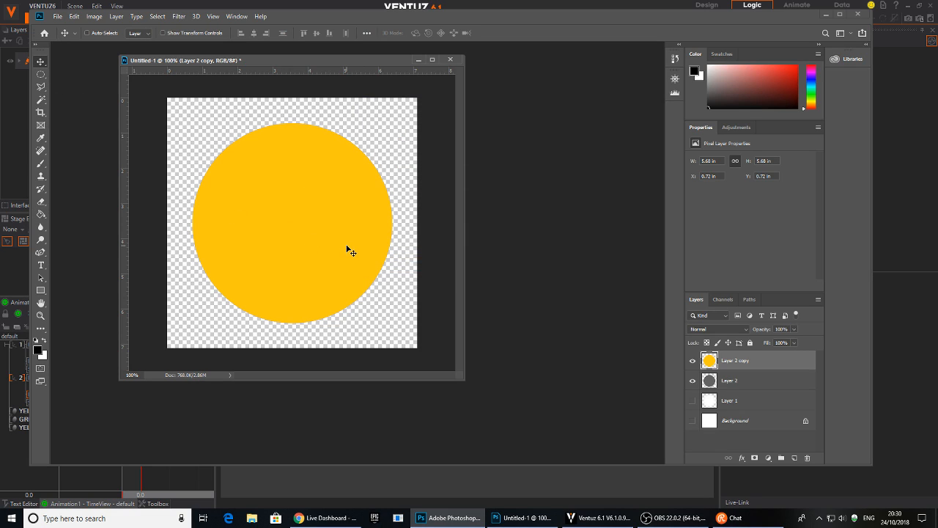
pyautogui.hotkey('ctrl', 't')
pyautogui.moveTo(197, 126); pyautogui.dragTo(304, 201)
pyautogui.hotkey('ctrl', 'z')
pyautogui.moveTo(193, 124); pyautogui.dragTo(297, 238)
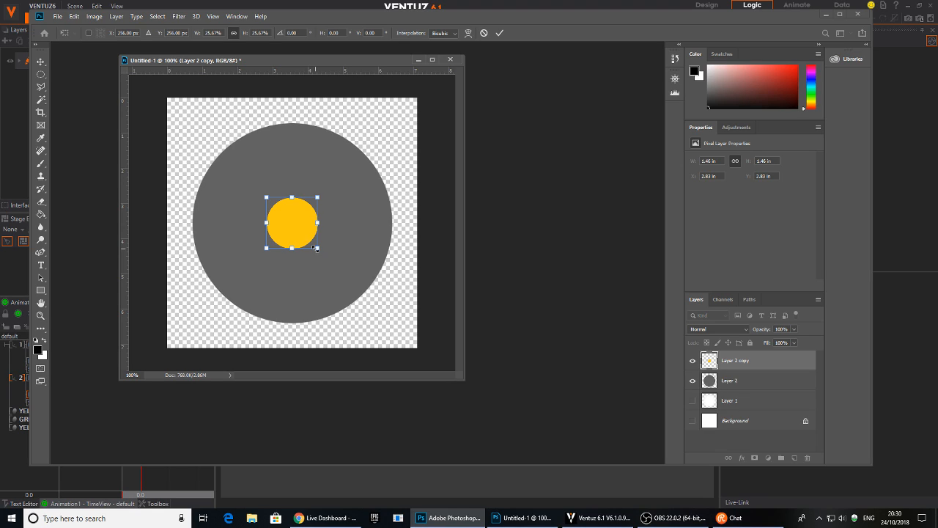
pyautogui.press('Return')
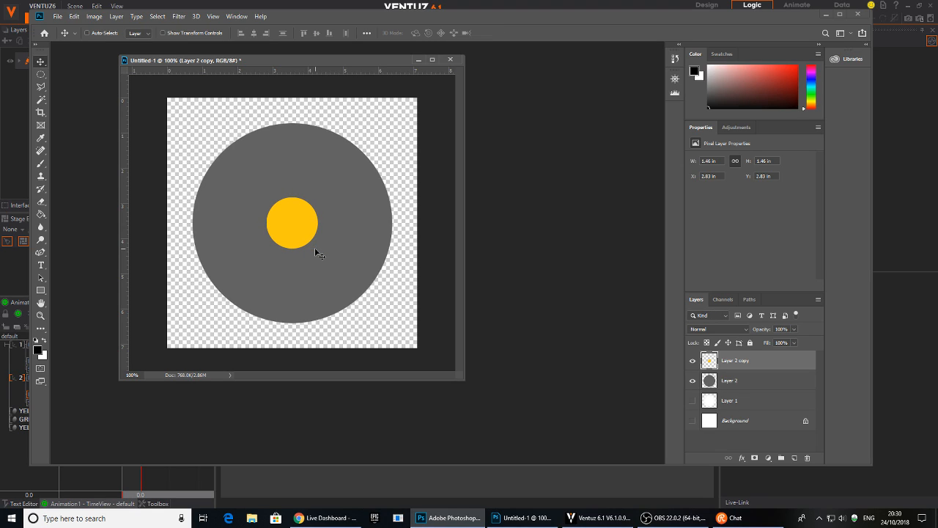
# - Duplicate the grey circle above the yellow one and scale the copy around its center to about 0.35 in wide
pyautogui.click(741, 382)
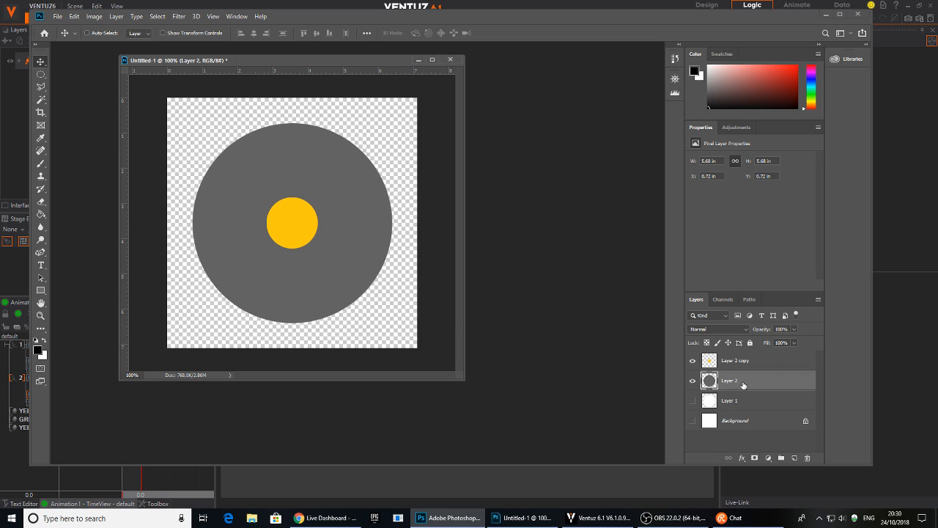
pyautogui.hotkey('ctrl', 'j')
pyautogui.moveTo(742, 384); pyautogui.dragTo(741, 356)
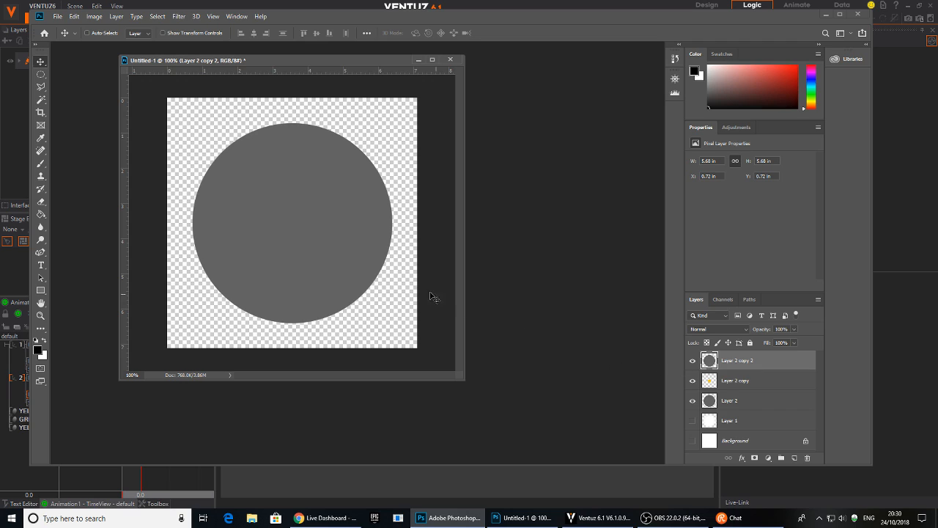
pyautogui.hotkey('ctrl', 't')
pyautogui.moveTo(192, 124); pyautogui.dragTo(295, 228)
pyautogui.press('Return')
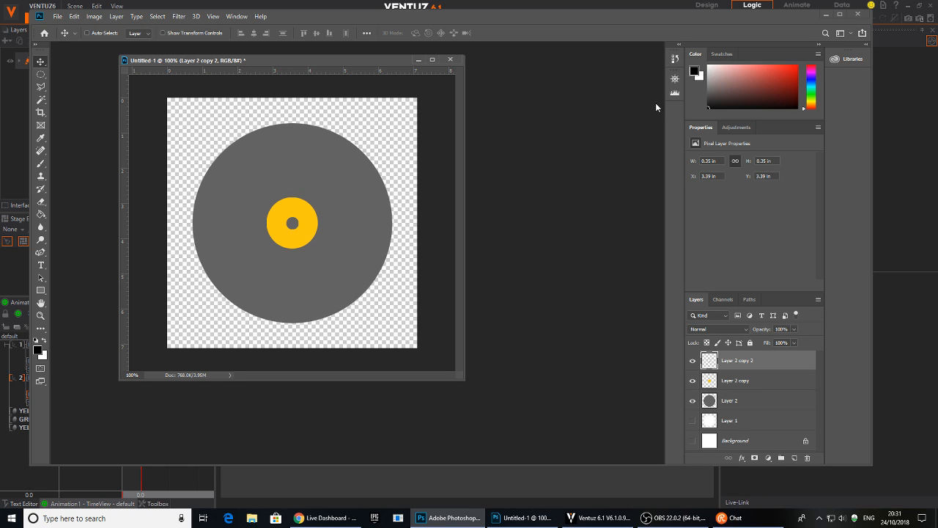
# - Examine the small grey center circle and the yellow ring at different magnifications using the Navigator
pyautogui.click(675, 79)
pyautogui.click(647, 136)
pyautogui.click(647, 136)
pyautogui.click(647, 137)
pyautogui.click(647, 136)
pyautogui.click(647, 136)
pyautogui.click(647, 136)
pyautogui.click(647, 136)
pyautogui.click(647, 136)
pyautogui.click(647, 136)
pyautogui.click(647, 137)
pyautogui.click(647, 136)
pyautogui.click(647, 136)
pyautogui.click(647, 137)
pyautogui.click(598, 138)
pyautogui.click(598, 137)
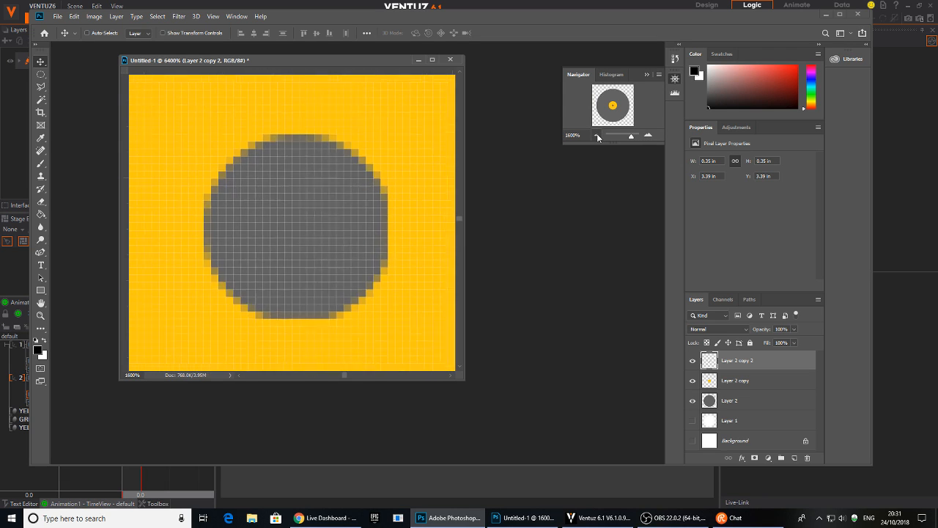
pyautogui.click(598, 137)
pyautogui.click(598, 137)
pyautogui.click(598, 137)
pyautogui.click(598, 137)
pyautogui.click(598, 137)
pyautogui.click(598, 137)
pyautogui.click(598, 137)
pyautogui.click(598, 137)
pyautogui.click(598, 137)
pyautogui.click(648, 136)
pyautogui.click(647, 137)
pyautogui.click(649, 136)
pyautogui.click(649, 137)
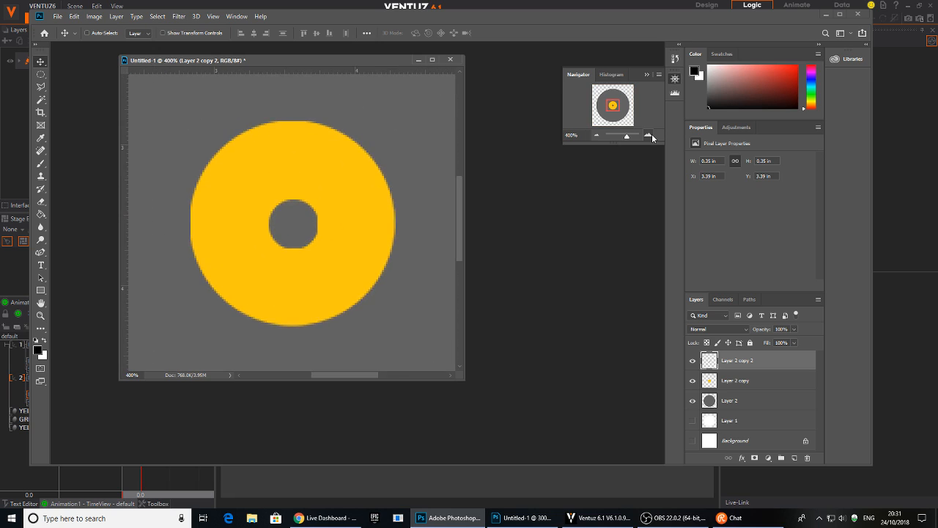
pyautogui.click(649, 136)
pyautogui.click(649, 136)
pyautogui.click(649, 137)
pyautogui.click(649, 136)
pyautogui.click(649, 136)
pyautogui.click(649, 136)
pyautogui.click(649, 136)
pyautogui.click(649, 136)
pyautogui.click(649, 136)
pyautogui.click(649, 137)
pyautogui.click(649, 136)
pyautogui.click(598, 137)
pyautogui.click(598, 137)
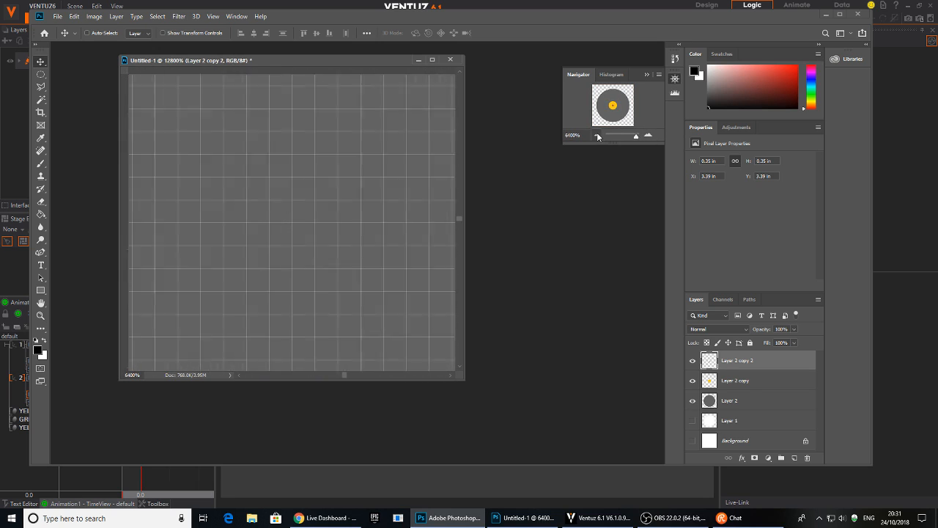
pyautogui.click(598, 137)
pyautogui.click(598, 137)
pyautogui.click(598, 137)
pyautogui.click(598, 137)
pyautogui.click(598, 137)
pyautogui.click(598, 137)
pyautogui.click(597, 137)
pyautogui.click(598, 137)
pyautogui.click(598, 137)
pyautogui.click(598, 137)
pyautogui.click(648, 137)
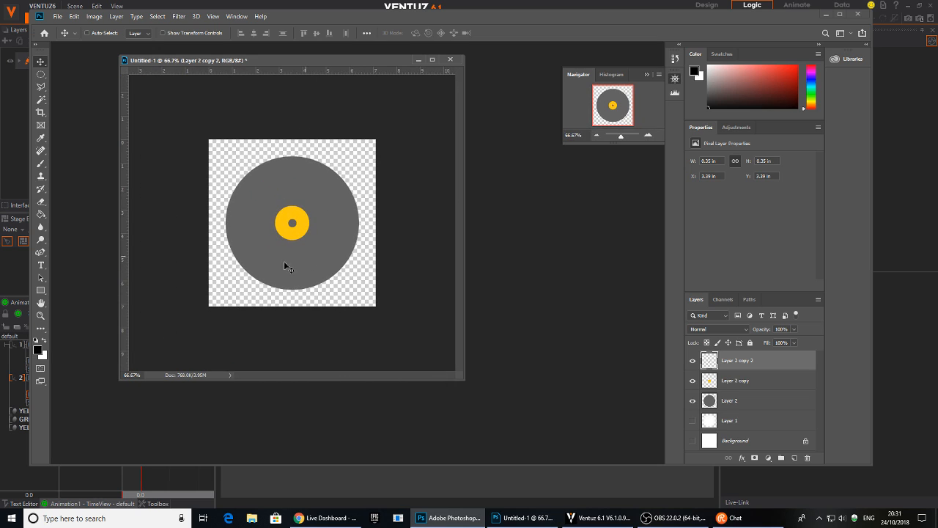
# - Save the disc artwork to the Desktop as a PNG named bgcircle, using the large file size option
pyautogui.click(57, 16)
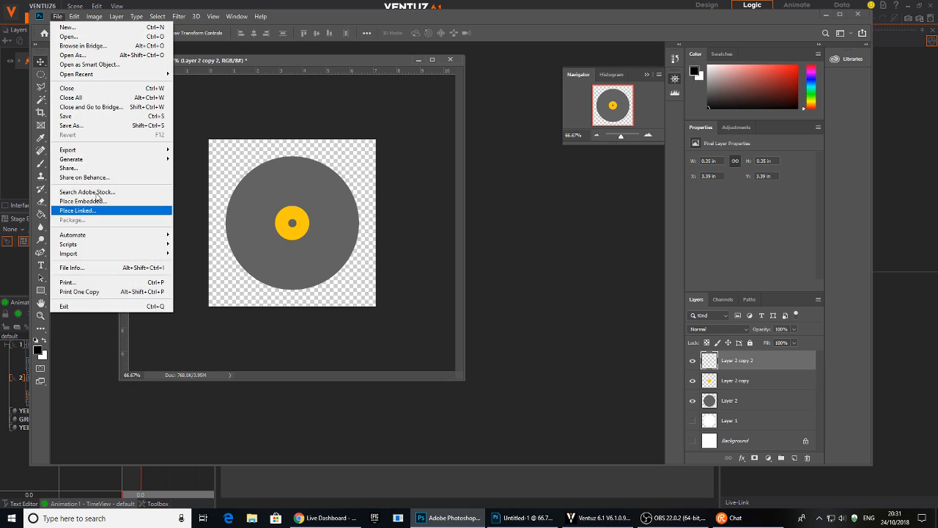
pyautogui.click(92, 126)
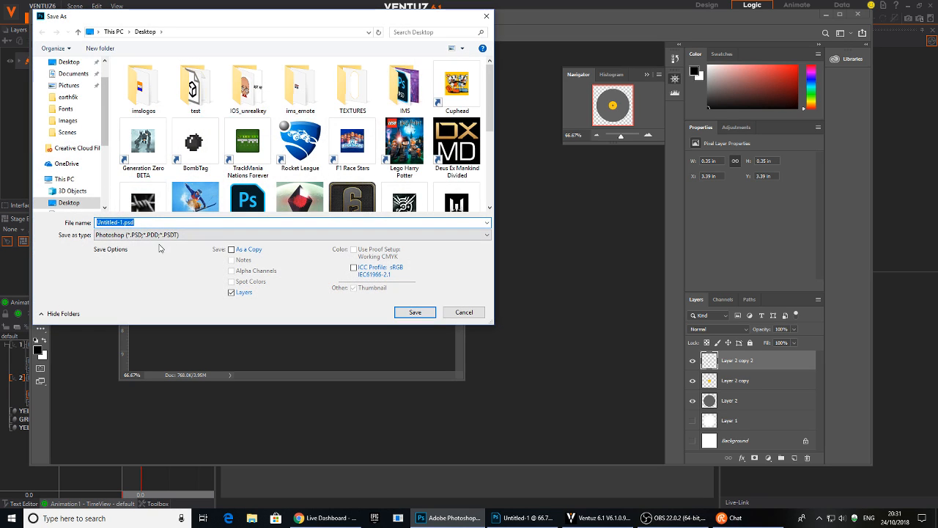
pyautogui.click(138, 234)
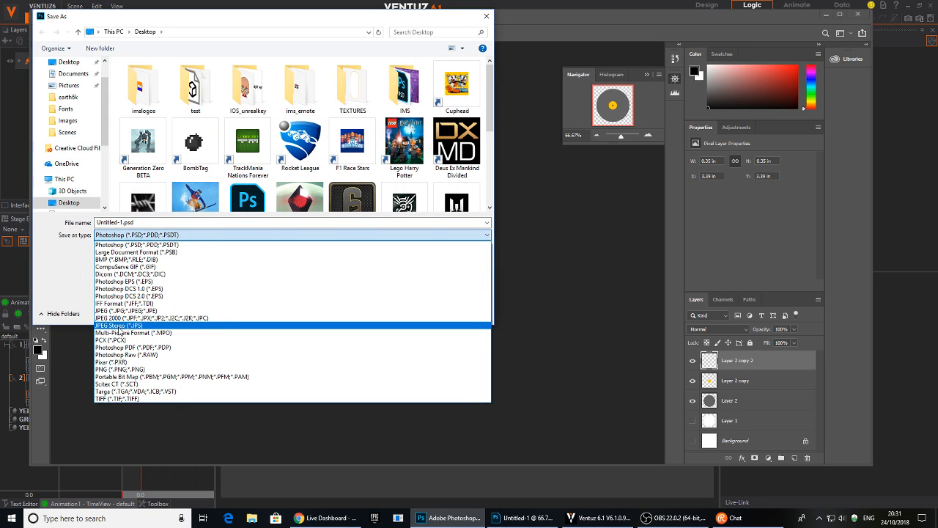
pyautogui.click(123, 368)
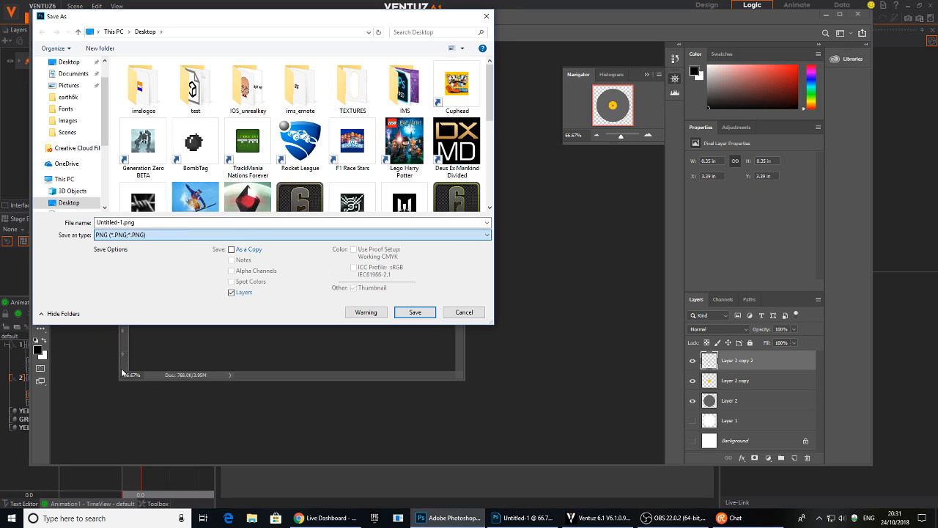
pyautogui.click(157, 221)
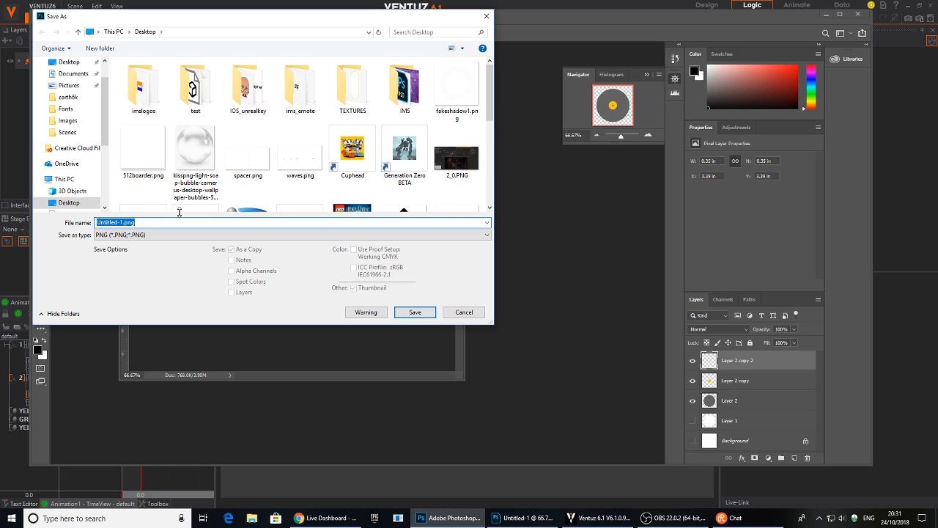
pyautogui.write('bgcircle')
pyautogui.press('Return')
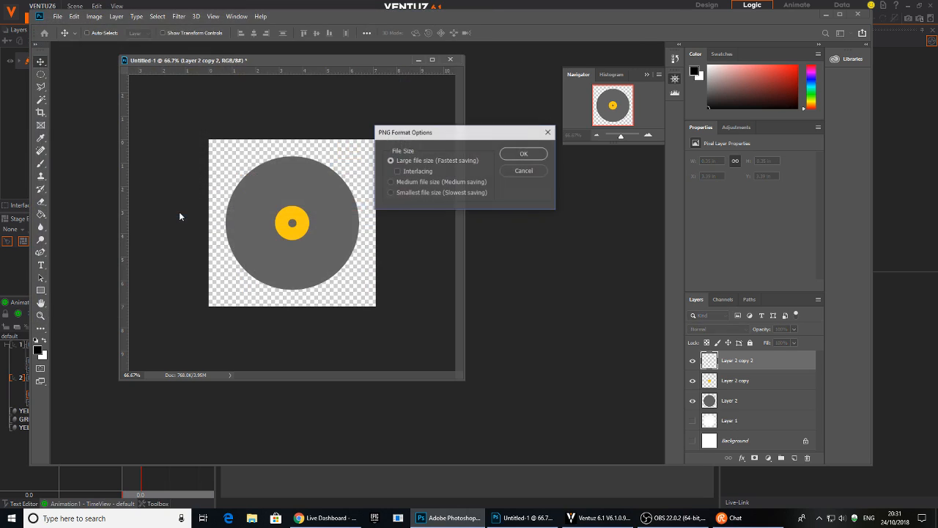
pyautogui.click(524, 154)
# - Switch to Ventuz, set the BG group's grey material inactive and insert a textured material before Circle1
pyautogui.click(597, 518)
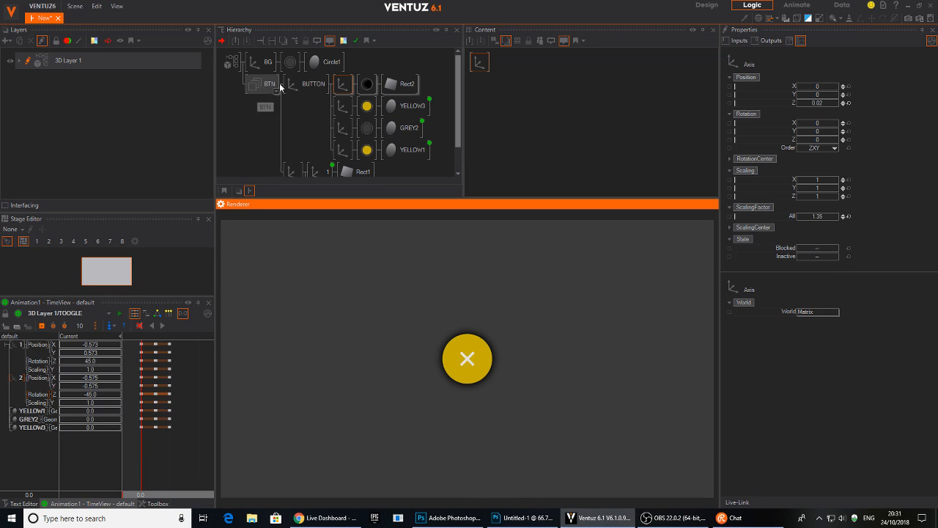
pyautogui.click(290, 62)
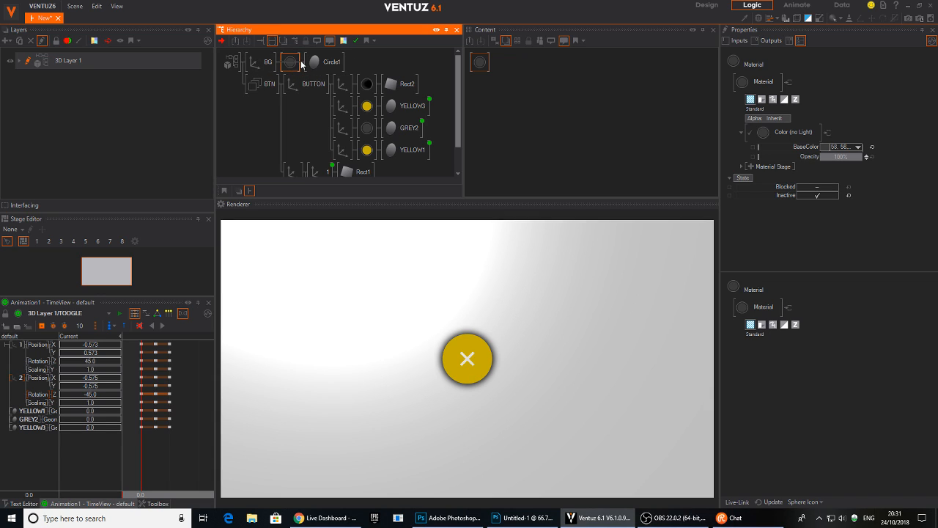
pyautogui.click(299, 67)
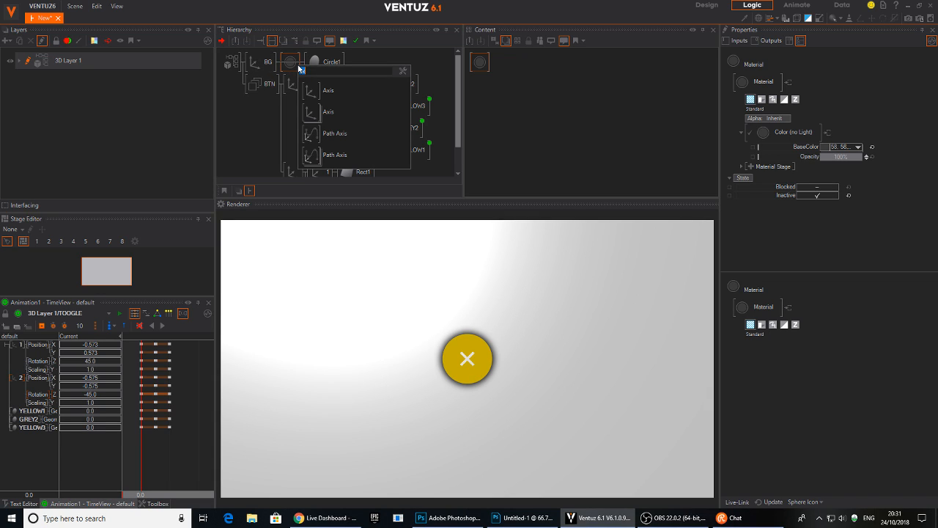
pyautogui.press('BackSpace')
pyautogui.press('BackSpace')
pyautogui.press('Escape')
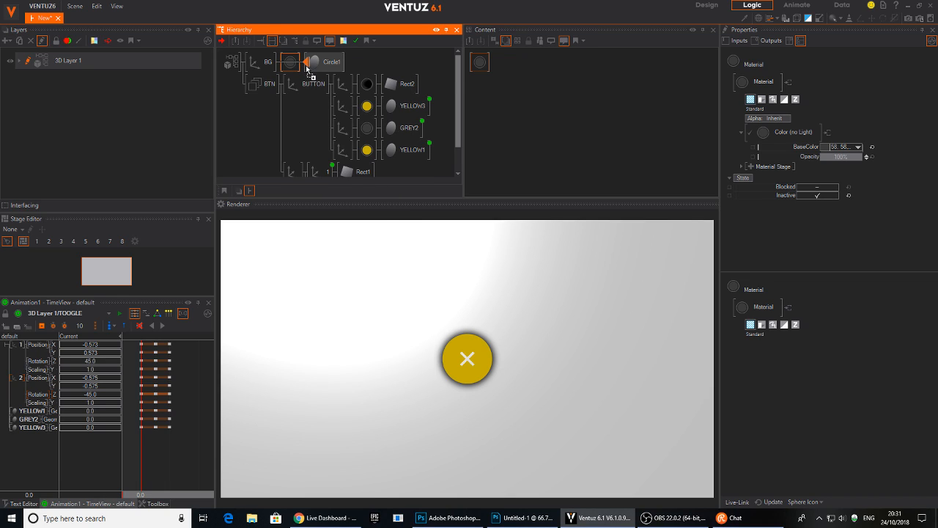
pyautogui.moveTo(307, 68); pyautogui.dragTo(309, 67)
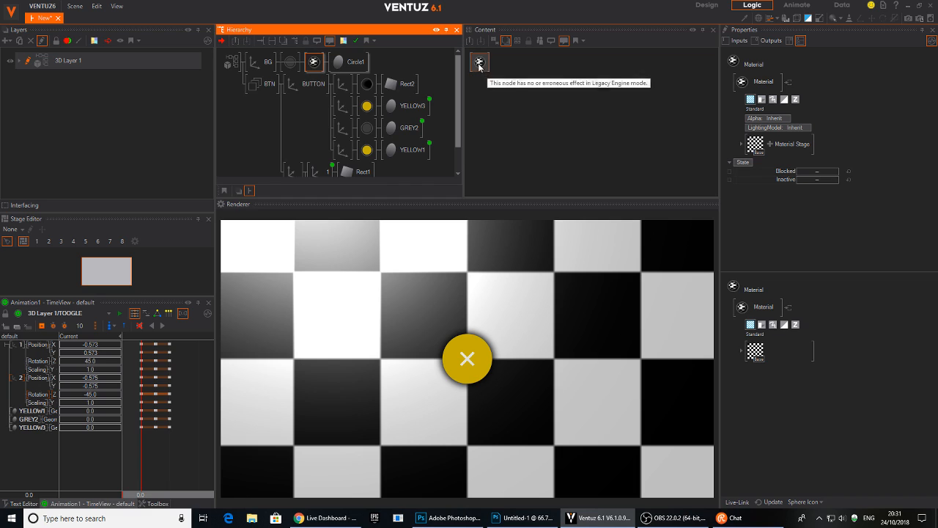
# - Load bgcircles.png from the Desktop as the base texture of the inserted BG material
pyautogui.click(516, 70)
pyautogui.doubleClick(758, 144)
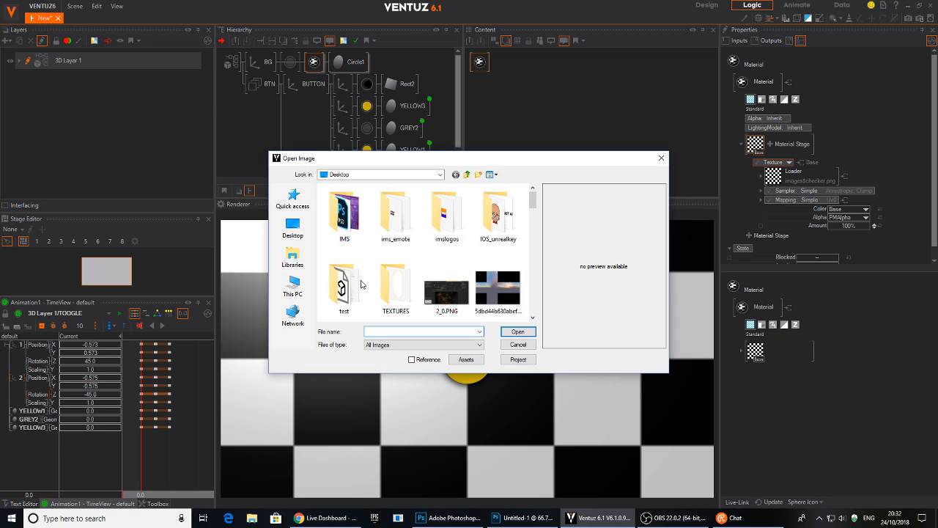
pyautogui.write('bg')
pyautogui.click(405, 340)
pyautogui.click(507, 333)
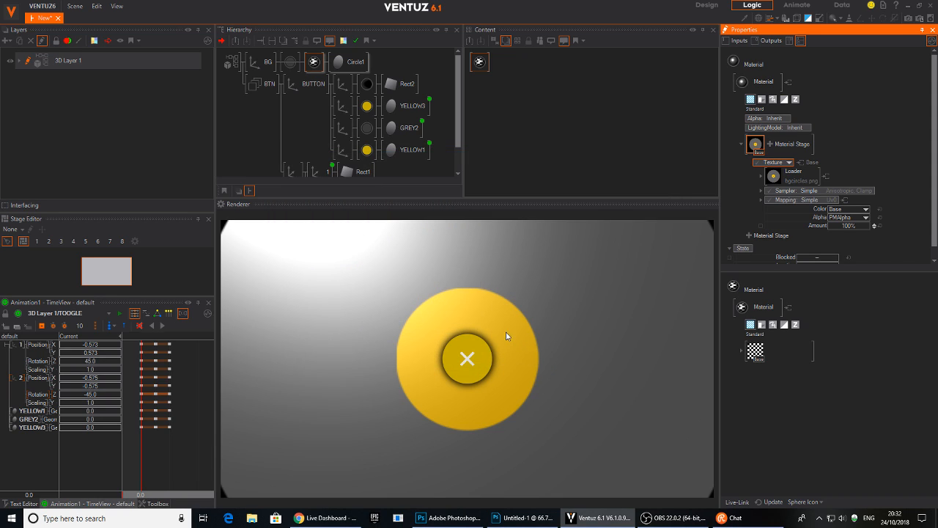
# - Set the textured BG material's lighting model to Color (no Light)
pyautogui.click(316, 63)
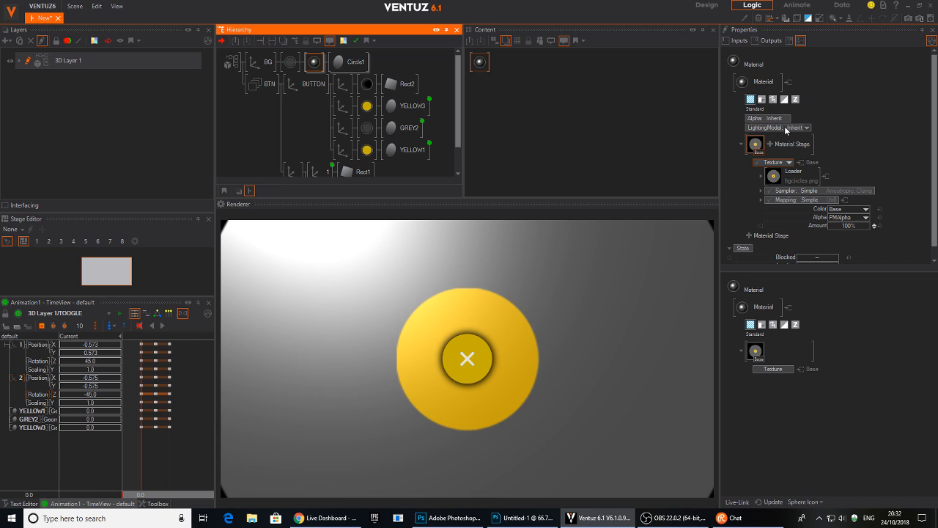
pyautogui.click(783, 126)
pyautogui.click(763, 167)
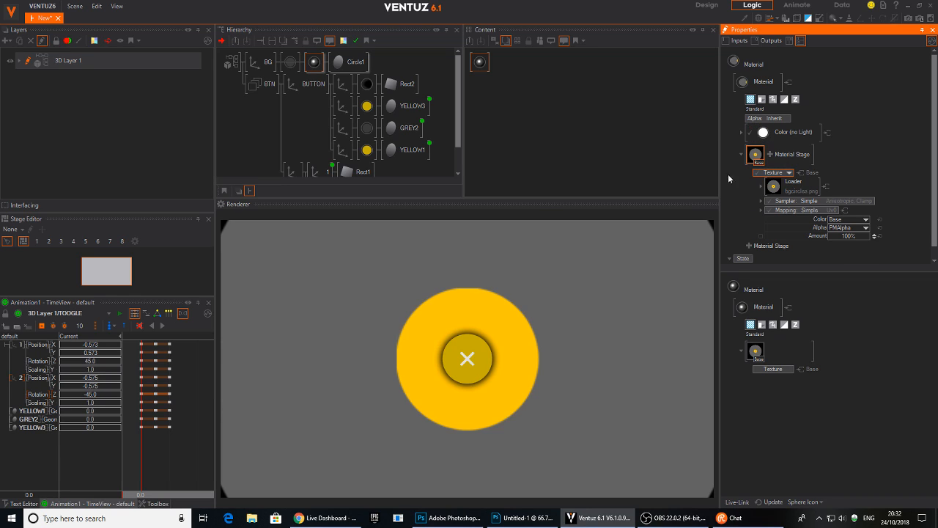
# - Change the texture mapping to 2D Mapping UV0 and set ScalingFactorAll to 4.16
pyautogui.click(315, 62)
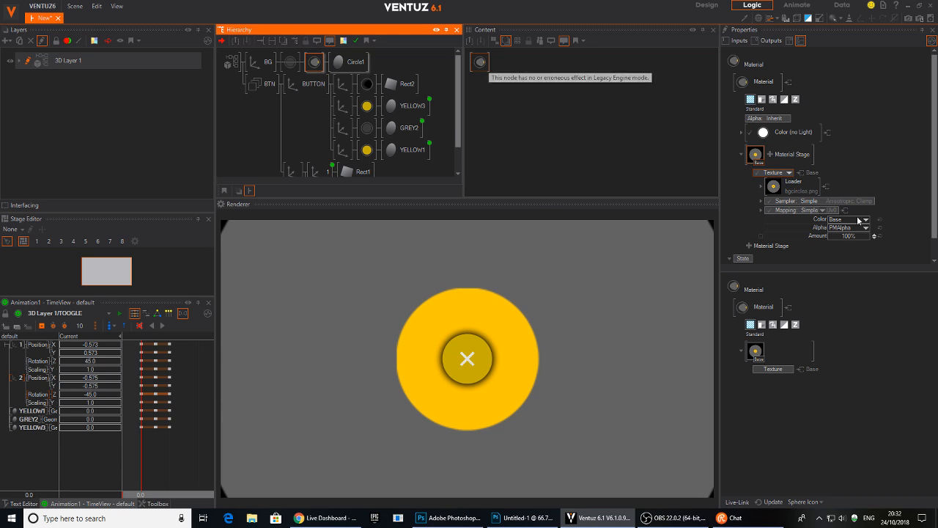
pyautogui.click(826, 210)
pyautogui.moveTo(791, 232)
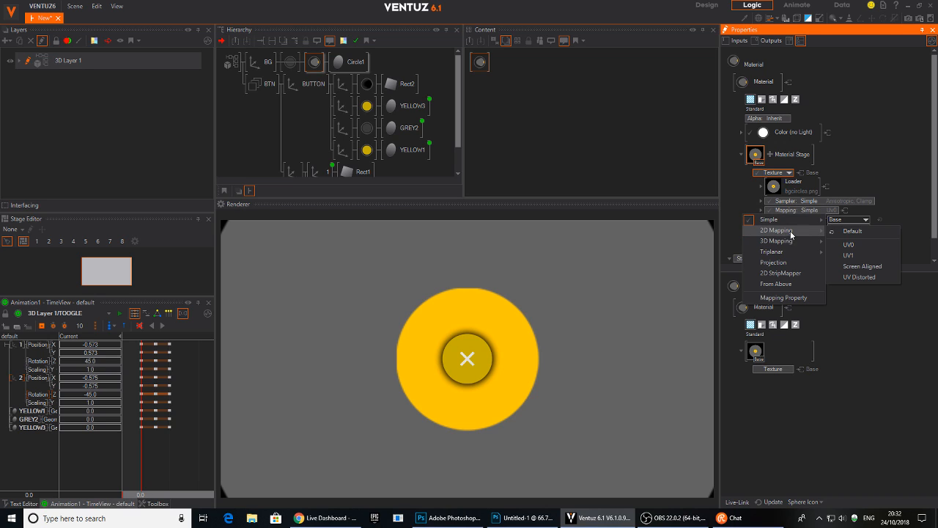
pyautogui.click(856, 244)
pyautogui.scroll(-3, 894, 152)
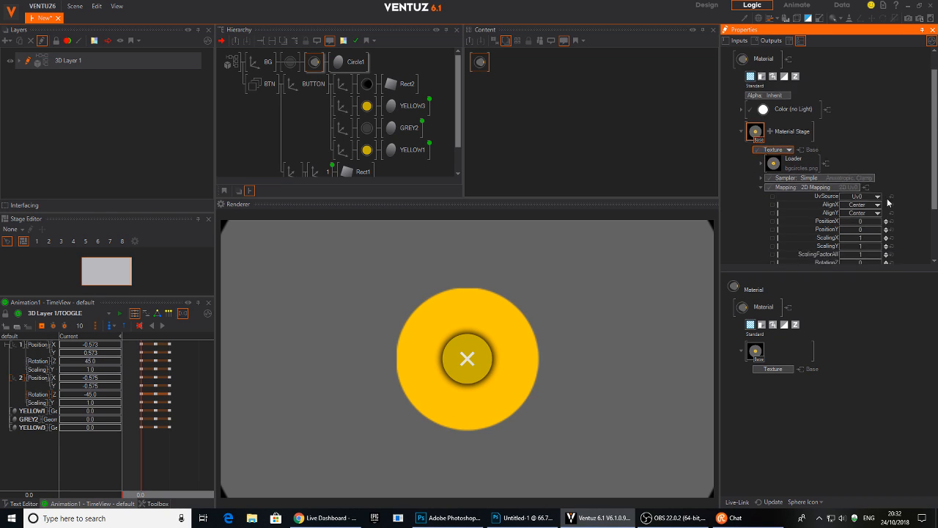
pyautogui.moveTo(860, 183)
pyautogui.mouseDown()
pyautogui.moveTo(882, 178)
pyautogui.moveTo(843, 181)
pyautogui.moveTo(883, 181)
pyautogui.moveTo(841, 181)
pyautogui.moveTo(883, 181)
pyautogui.moveTo(872, 189)
pyautogui.mouseUp()
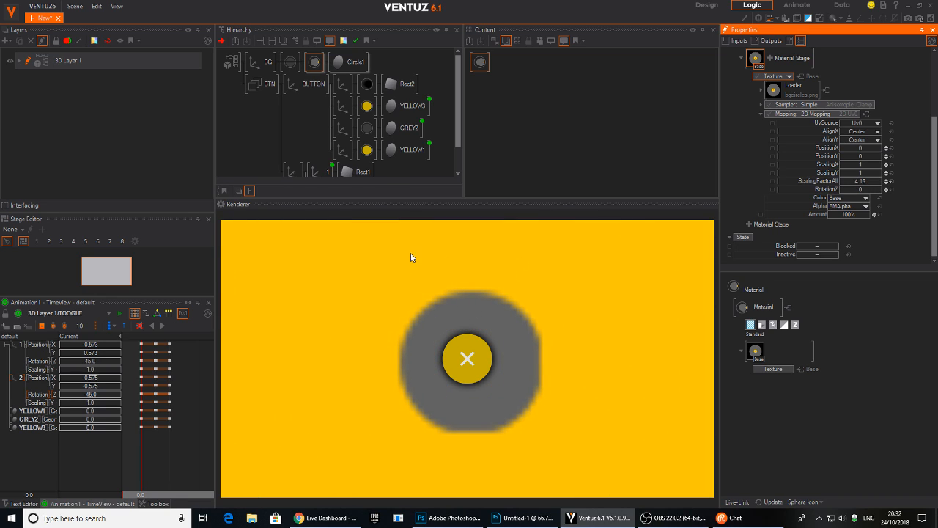
# - Delete the textured material from the BG group and reactivate the grey material
pyautogui.click(313, 63)
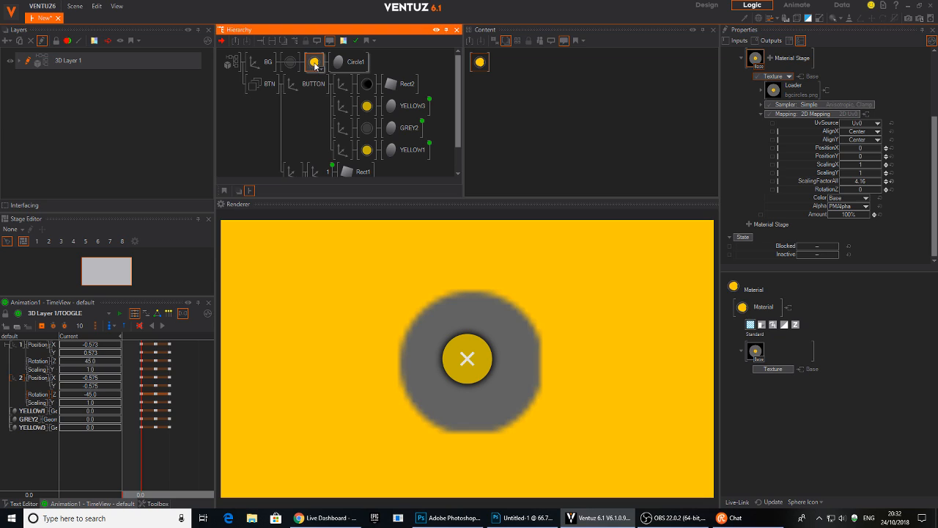
pyautogui.press('Delete')
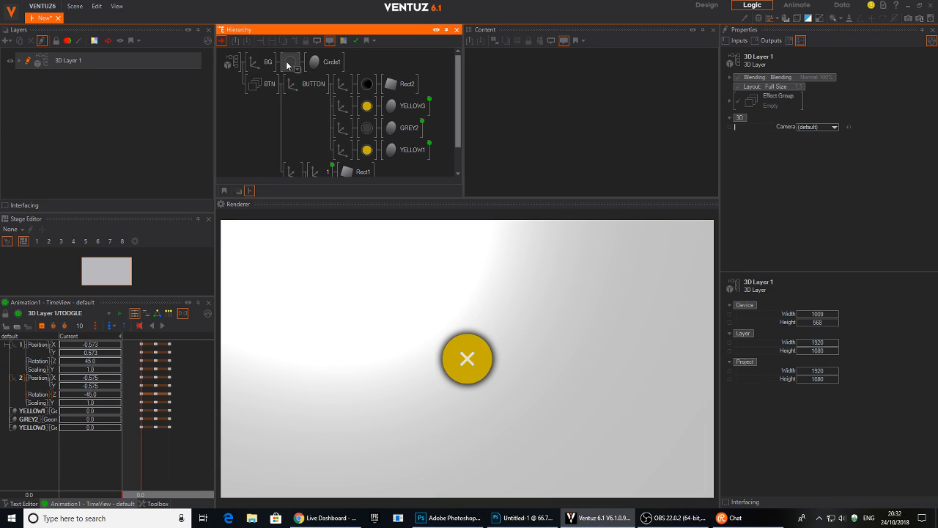
pyautogui.click(290, 64)
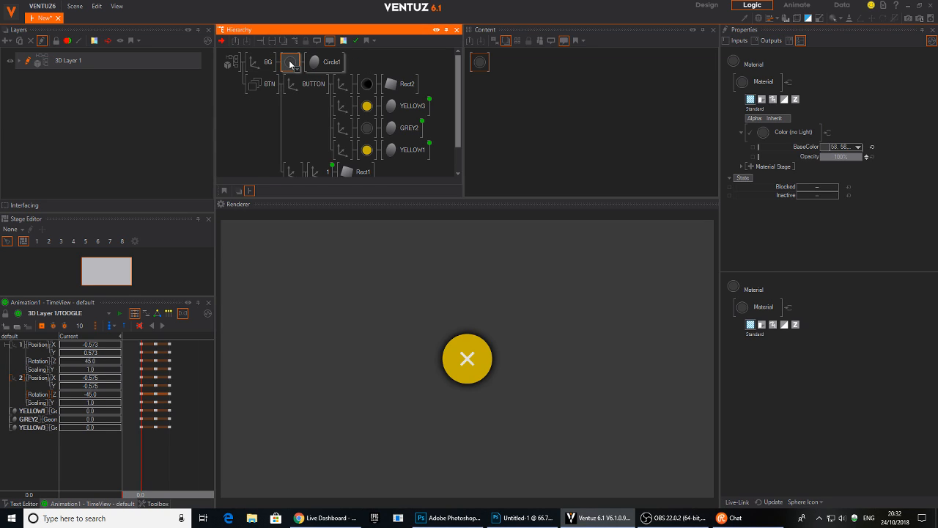
# - Try a center hole of about 0.32 in the background geometry Circle1
pyautogui.click(332, 63)
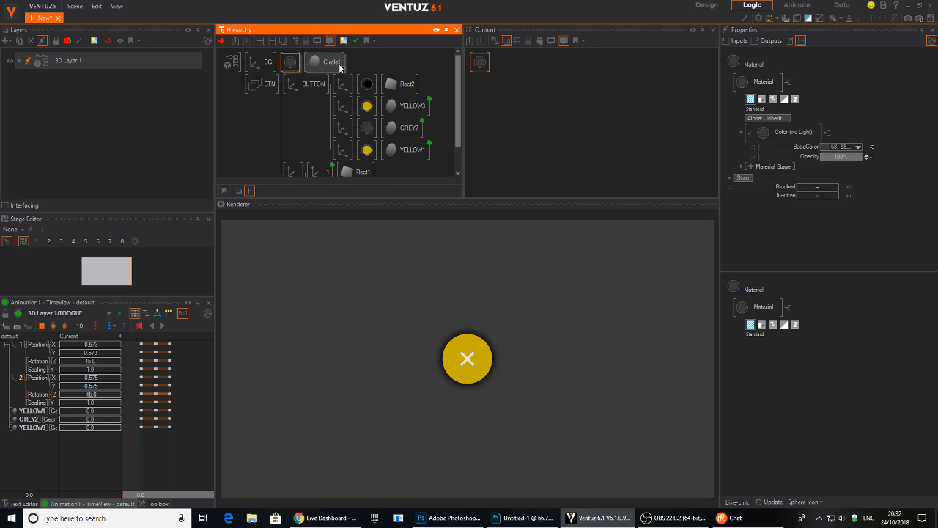
pyautogui.click(288, 64)
pyautogui.click(331, 66)
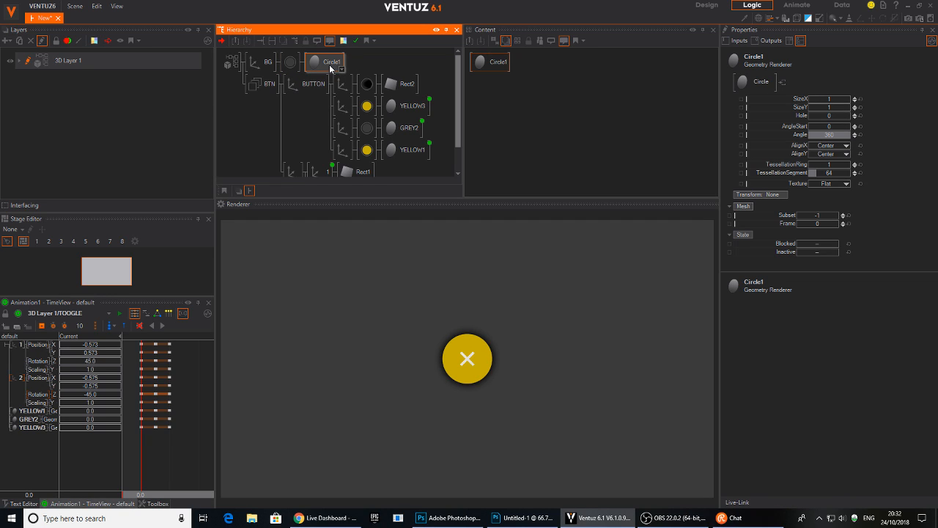
pyautogui.click(290, 65)
pyautogui.click(290, 63)
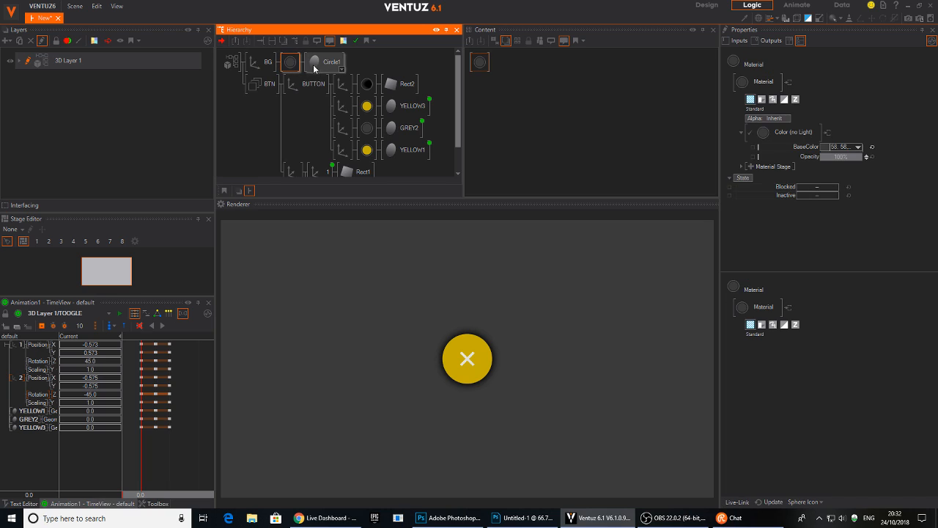
pyautogui.click(333, 63)
pyautogui.moveTo(819, 117); pyautogui.dragTo(850, 117)
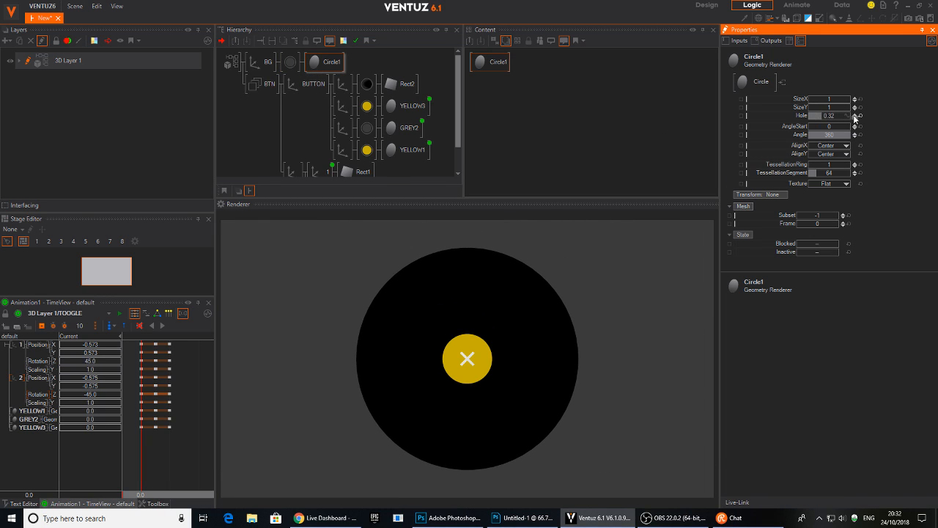
# - Duplicate the grey material with its Circle1 geometry twice inside the BG group
pyautogui.click(290, 63)
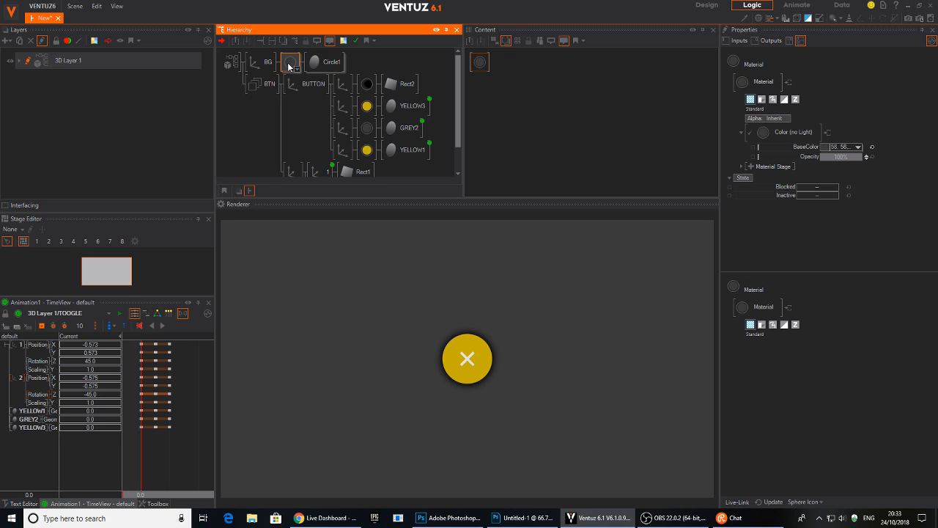
pyautogui.hotkey('ctrl', 'd')
pyautogui.moveTo(300, 69)
pyautogui.mouseDown()
pyautogui.moveTo(290, 60)
pyautogui.moveTo(429, 168)
pyautogui.moveTo(377, 83)
pyautogui.mouseUp()
pyautogui.scroll(2, 378, 83)
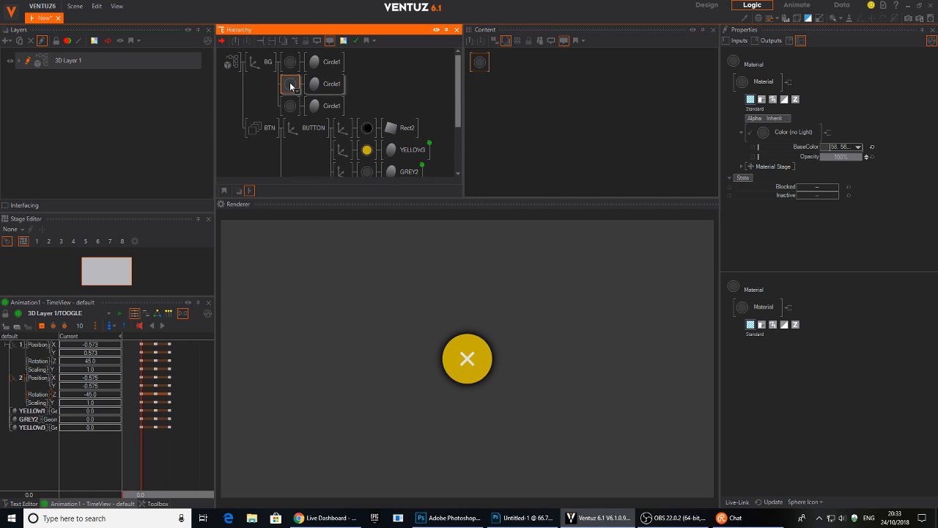
# - Copy the base color of the YELLOW3 material to the material of the middle BG circle
pyautogui.click(367, 150)
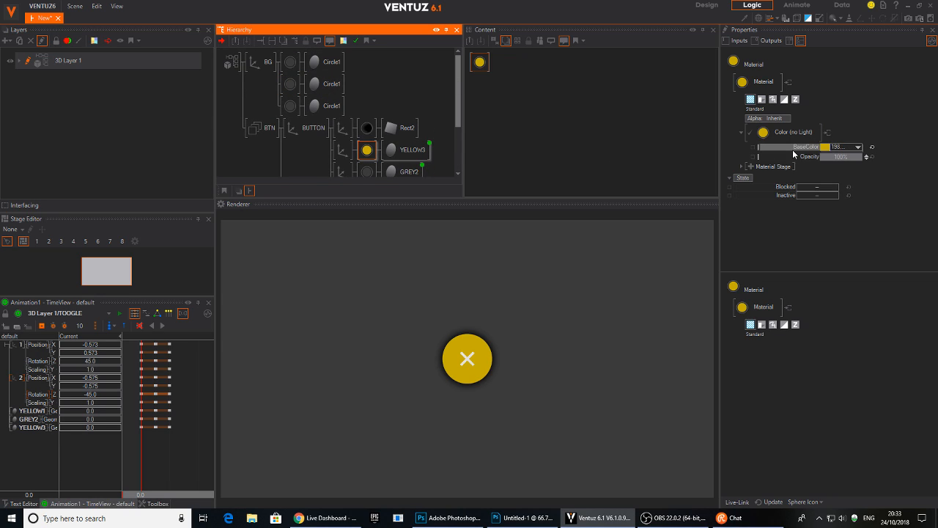
pyautogui.click(843, 147)
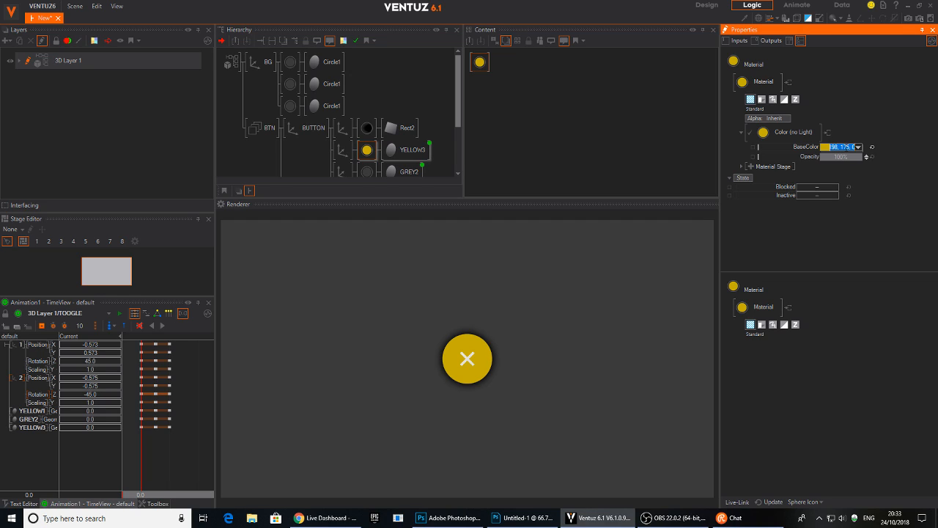
pyautogui.click(290, 84)
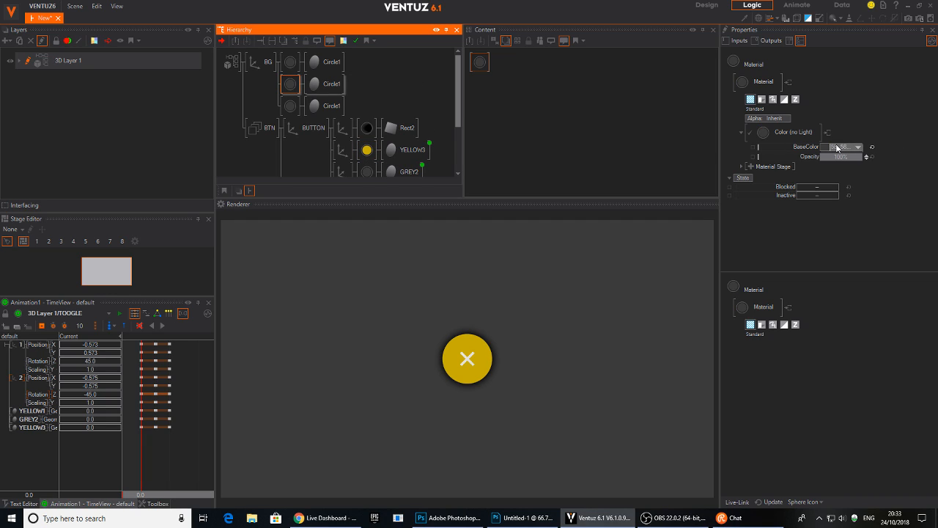
pyautogui.click(841, 147)
pyautogui.hotkey('ctrl', 'v')
pyautogui.press('Return')
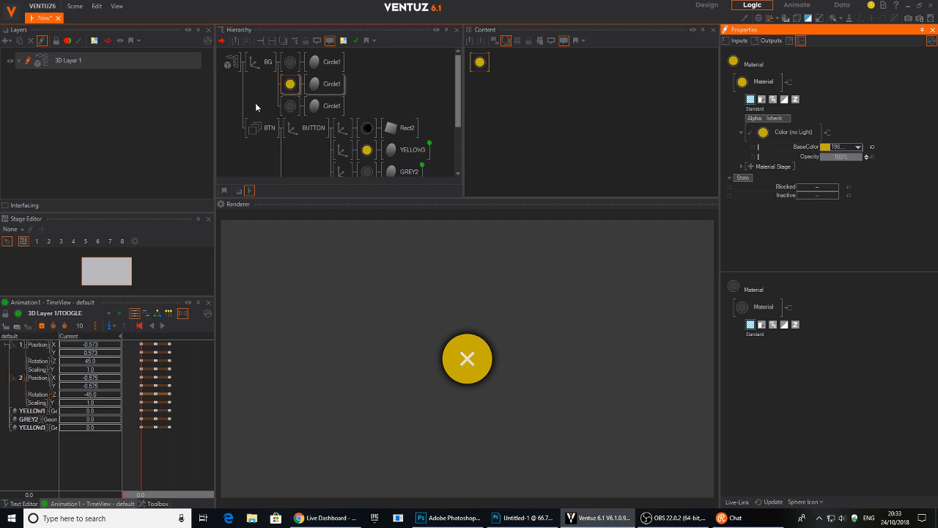
# - Rename the lowest Circle1 in the BG group as bg1
pyautogui.click(332, 86)
pyautogui.click(331, 105)
pyautogui.click(331, 106)
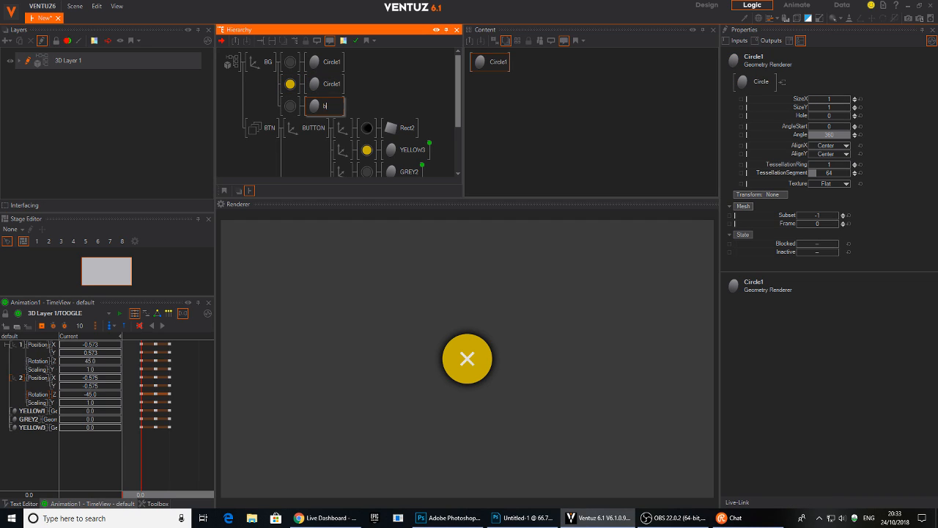
pyautogui.write('bg1')
pyautogui.press('Return')
# - Rename the middle circle in the BG group as bg2 and the uppermost one as bg3
pyautogui.click(332, 83)
pyautogui.click(331, 84)
pyautogui.write('bg1')
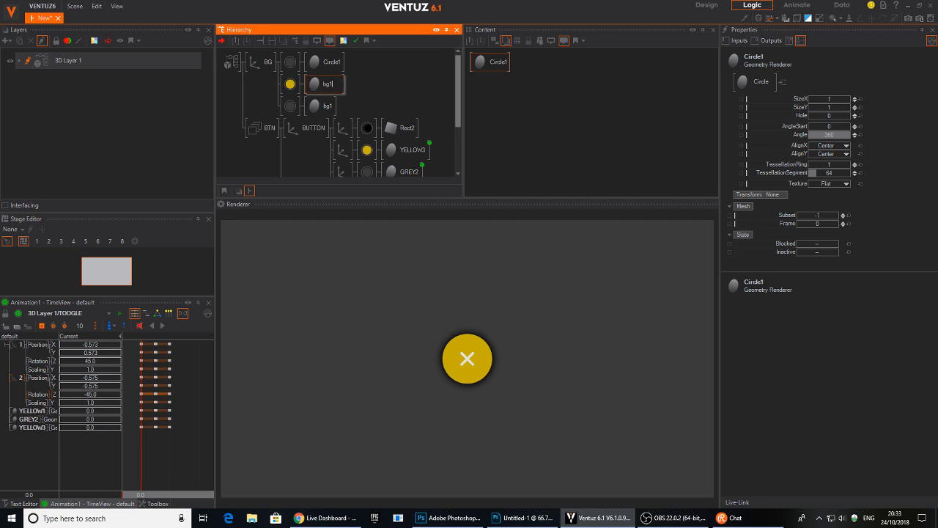
pyautogui.press('BackSpace')
pyautogui.write('2')
pyautogui.press('Return')
pyautogui.doubleClick(332, 62)
pyautogui.write('bg3')
pyautogui.press('Return')
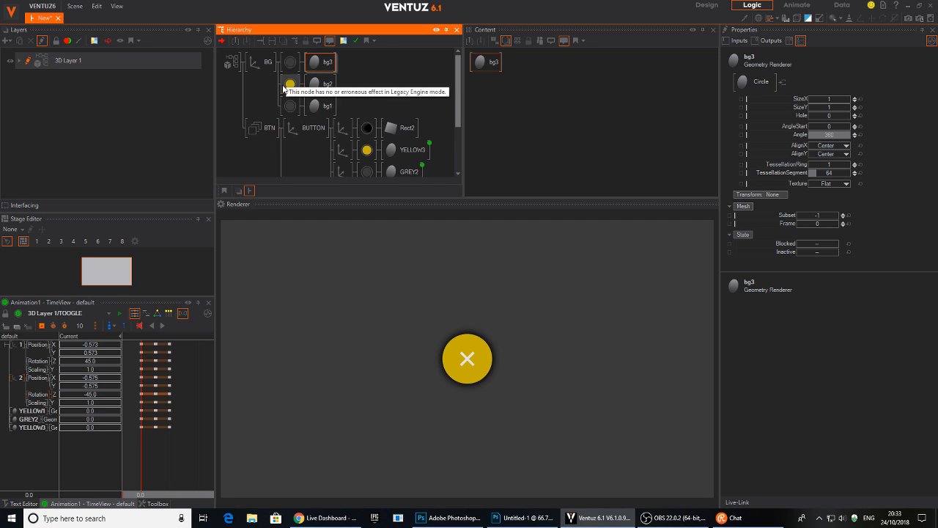
# - Select bg1, bg2 and bg3 together with YELLOW3 to show them alongside the TOOGLE animation's nodes
pyautogui.click(321, 84)
pyautogui.press('Down')
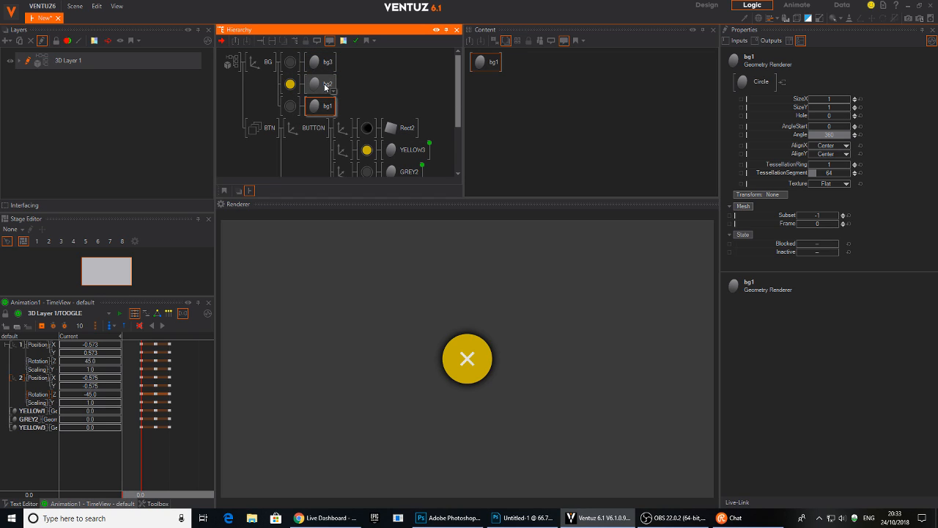
pyautogui.keyDown('ctrl'); pyautogui.click(321, 84); pyautogui.keyUp('ctrl')
pyautogui.keyDown('ctrl'); pyautogui.click(321, 62); pyautogui.keyUp('ctrl')
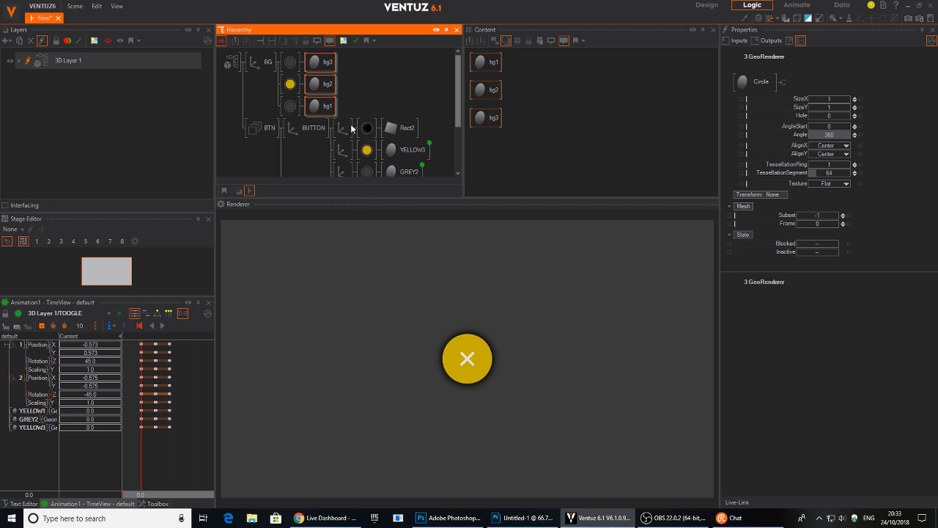
pyautogui.keyDown('ctrl'); pyautogui.click(405, 150); pyautogui.keyUp('ctrl')
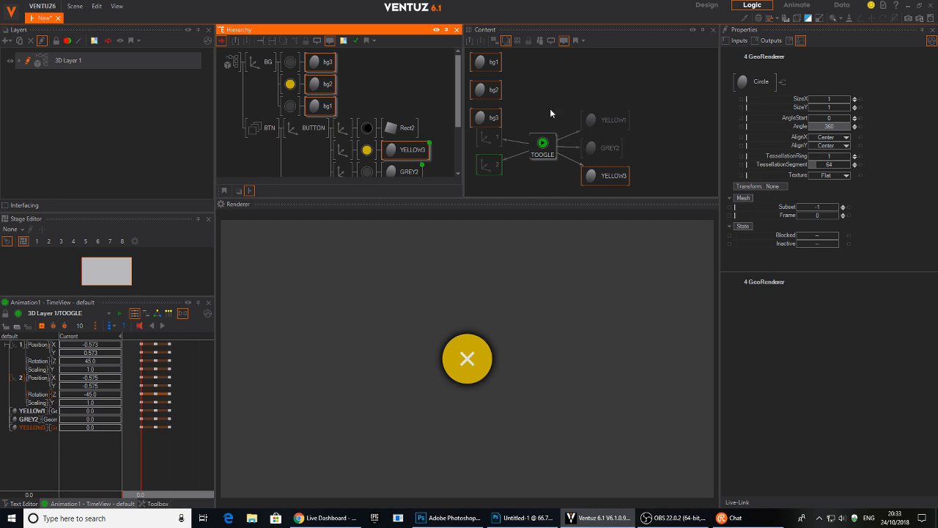
# - Arrange the three bg circles below the TOOGLE node and bind their Hole property to the TOOGLE animation
pyautogui.click(523, 62)
pyautogui.moveTo(520, 60); pyautogui.dragTo(680, 186)
pyautogui.moveTo(551, 157); pyautogui.dragTo(575, 101, button='middle')
pyautogui.moveTo(682, 126); pyautogui.dragTo(572, 180)
pyautogui.moveTo(587, 175); pyautogui.dragTo(574, 166, button='middle')
pyautogui.moveTo(553, 164); pyautogui.dragTo(521, 169)
pyautogui.click(795, 115)
pyautogui.moveTo(794, 116); pyautogui.dragTo(557, 80)
pyautogui.moveTo(531, 124); pyautogui.dragTo(556, 129)
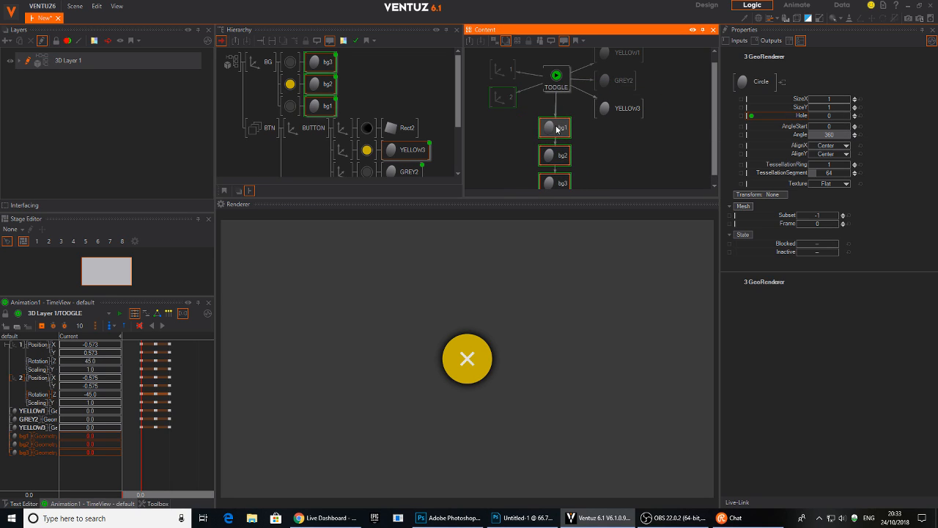
# - Keyframe the Hole of bg1, bg2 and bg3 at times 0, 5 and 10 of the TOOGLE animation
pyautogui.click(141, 448)
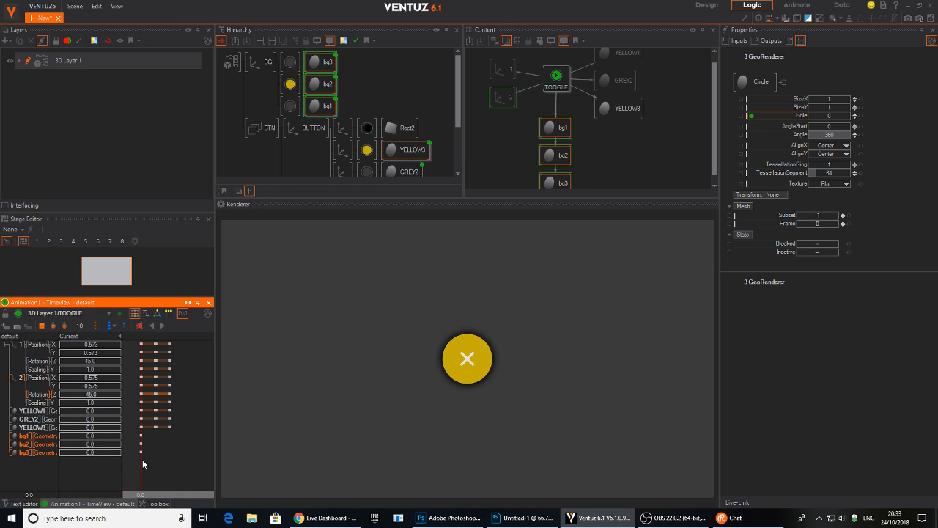
pyautogui.click(156, 459)
pyautogui.scroll(2, 157, 459)
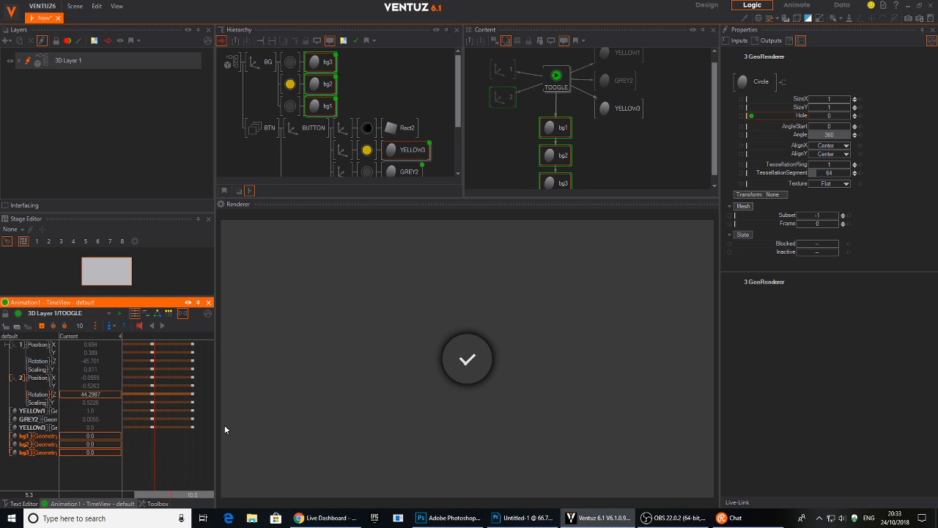
pyautogui.moveTo(214, 417); pyautogui.dragTo(329, 415)
pyautogui.scroll(-2, 243, 439)
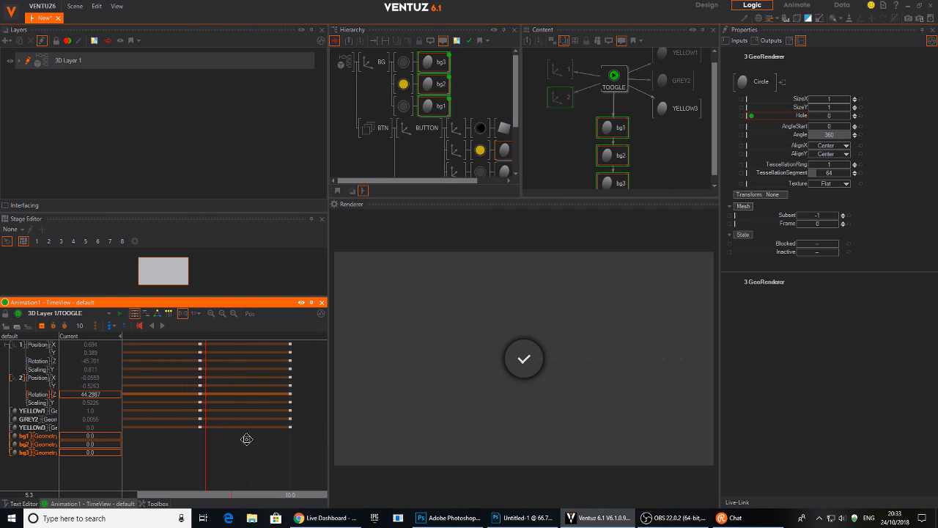
pyautogui.moveTo(234, 457); pyautogui.dragTo(313, 461)
pyautogui.click(41, 326)
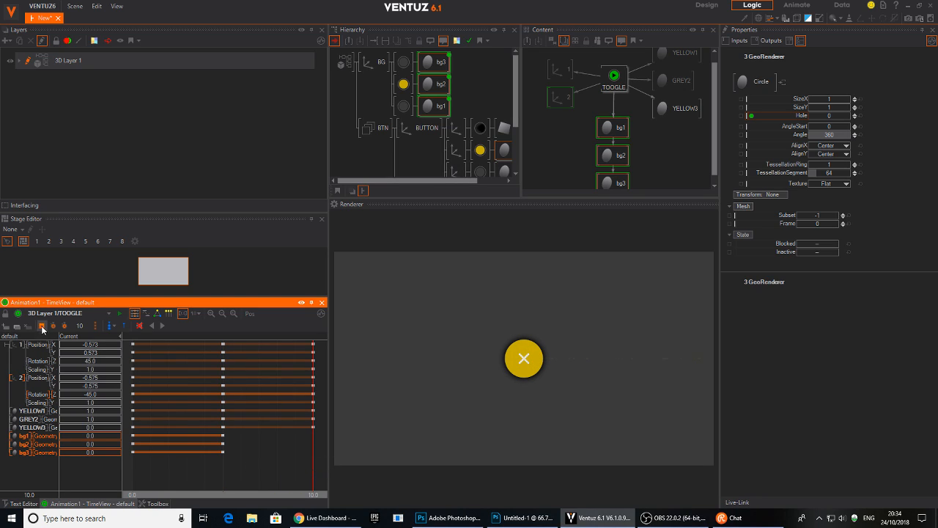
pyautogui.click(42, 327)
# - Save the scene under the name btns
pyautogui.click(75, 6)
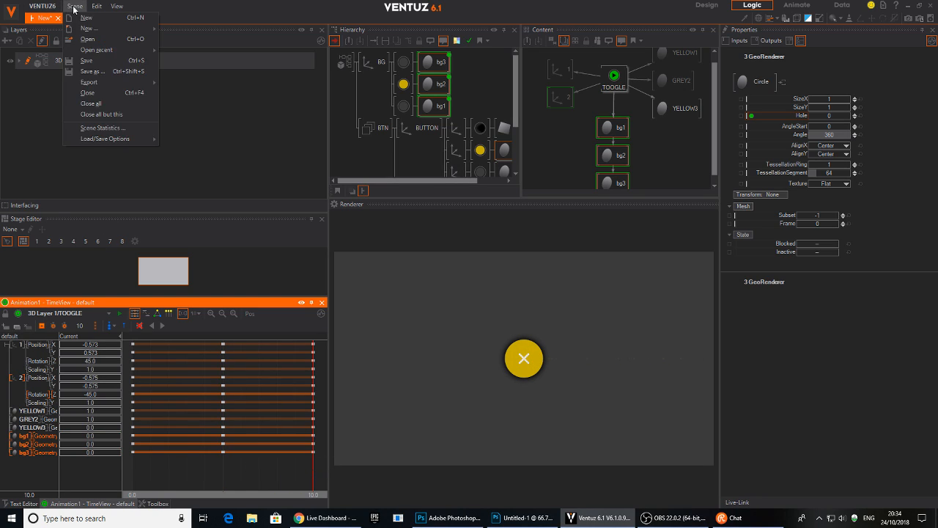
pyautogui.click(100, 74)
pyautogui.write('btns')
pyautogui.press('Return')
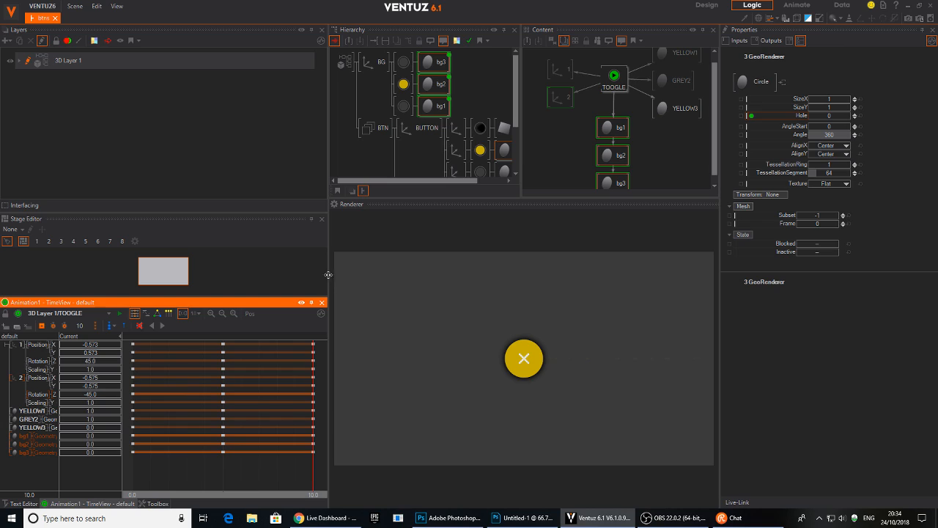
# - Set the Hole of bg1 to 0.952 at time 5 of the TOOGLE animation
pyautogui.moveTo(280, 469); pyautogui.dragTo(143, 478)
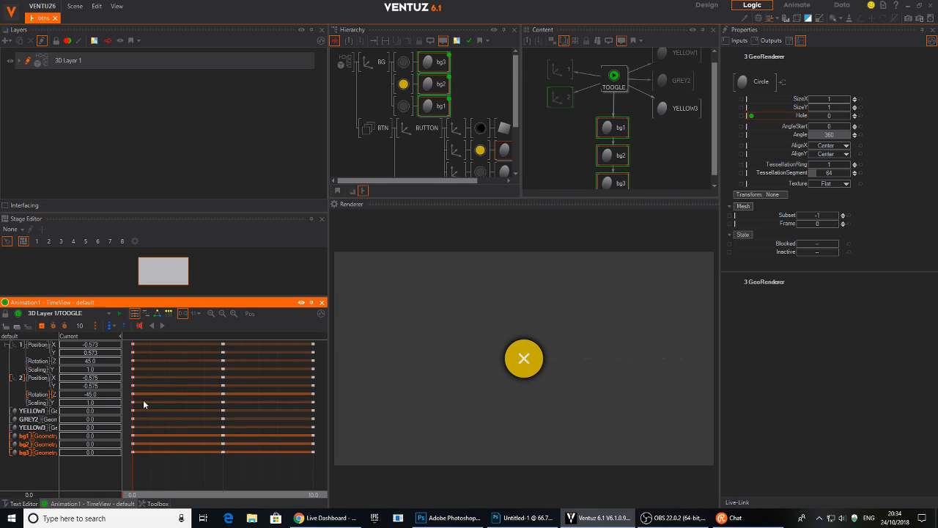
pyautogui.moveTo(219, 449); pyautogui.dragTo(223, 345)
pyautogui.moveTo(89, 438); pyautogui.dragTo(142, 482)
pyautogui.click(225, 463)
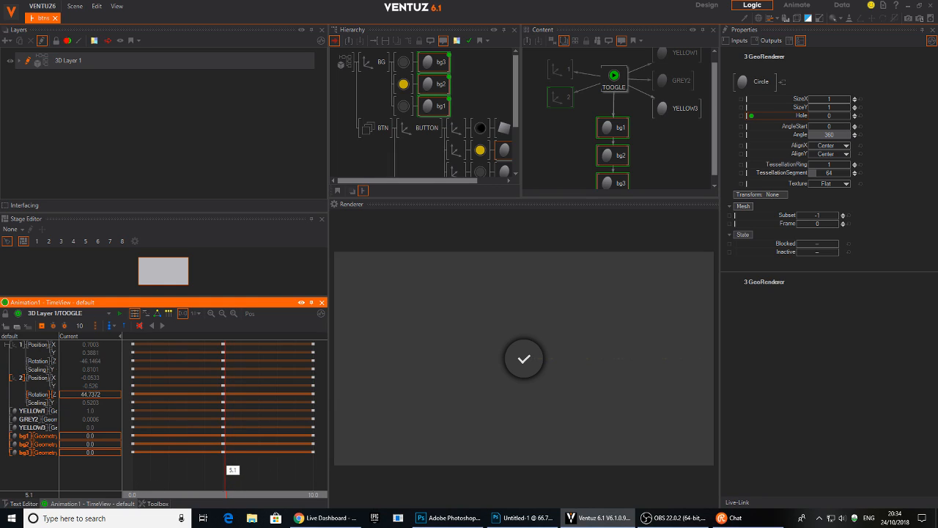
pyautogui.moveTo(225, 463); pyautogui.dragTo(223, 463)
pyautogui.moveTo(90, 435); pyautogui.dragTo(121, 440)
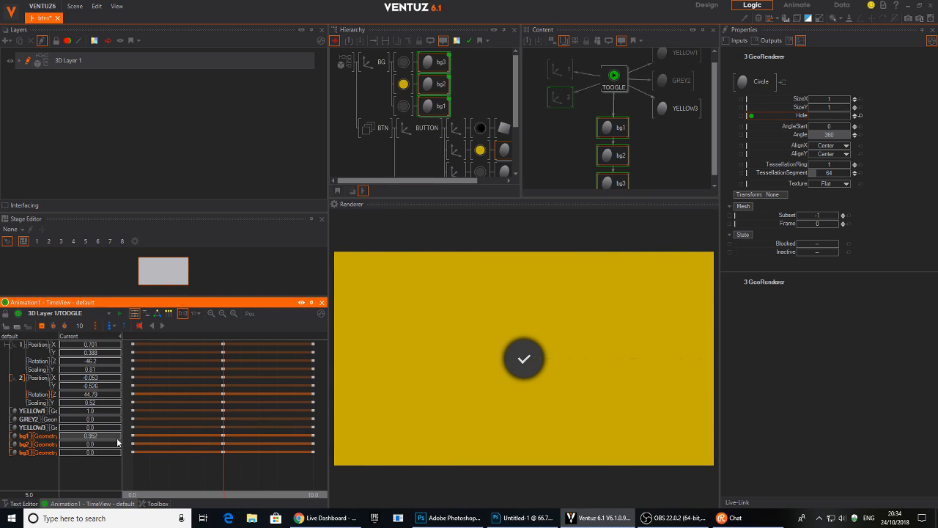
# - At time 10 of the TOOGLE animation, set the Hole of bg1 to 0.9 and of bg2 to 1.062
pyautogui.moveTo(272, 480); pyautogui.dragTo(315, 480)
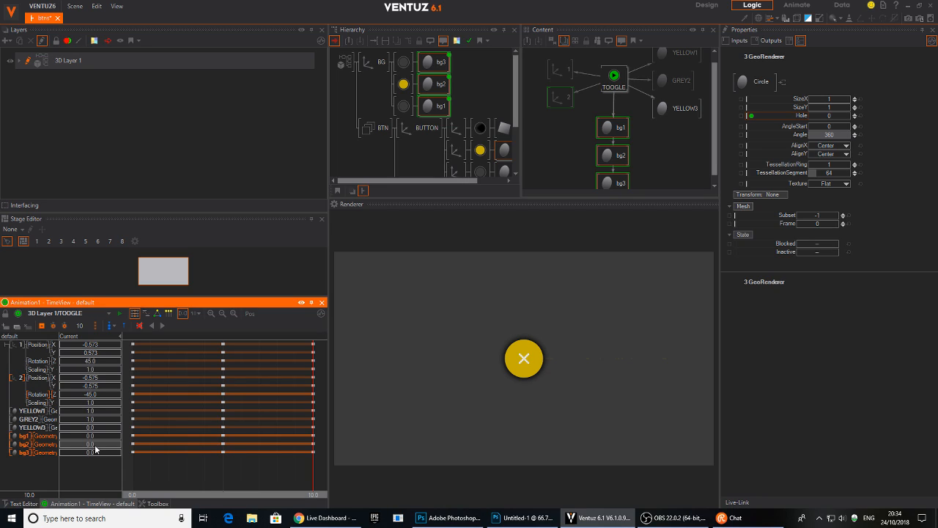
pyautogui.moveTo(95, 445); pyautogui.dragTo(98, 437)
pyautogui.click(222, 472)
pyautogui.moveTo(223, 472); pyautogui.dragTo(313, 473)
pyautogui.click(90, 435)
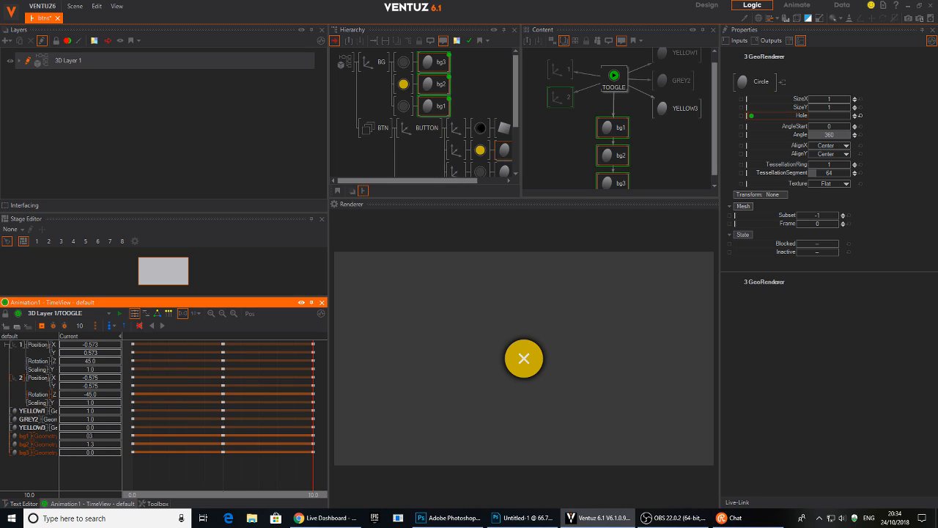
pyautogui.write('0.9')
pyautogui.press('Return')
pyautogui.moveTo(115, 449)
pyautogui.mouseDown()
pyautogui.moveTo(83, 450)
pyautogui.moveTo(121, 448)
pyautogui.moveTo(162, 469)
pyautogui.mouseUp()
pyautogui.click(304, 465)
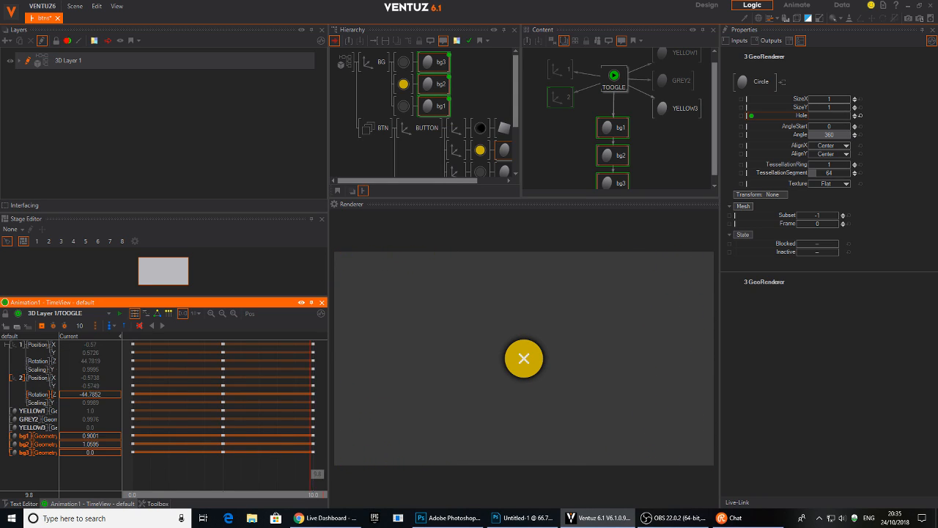
pyautogui.click(523, 359)
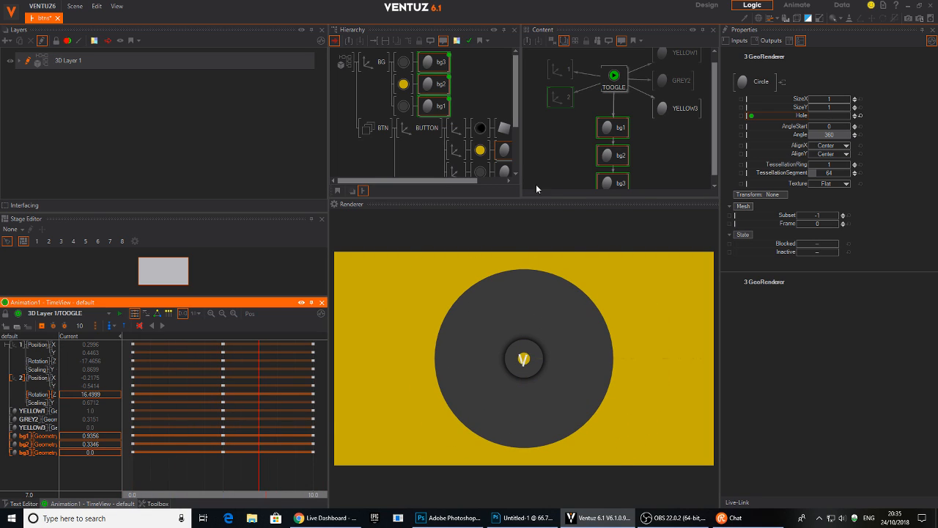
# - Insert an Axis node ahead of the material of each of the three circles in the BG group
pyautogui.doubleClick(376, 85)
pyautogui.write('ax')
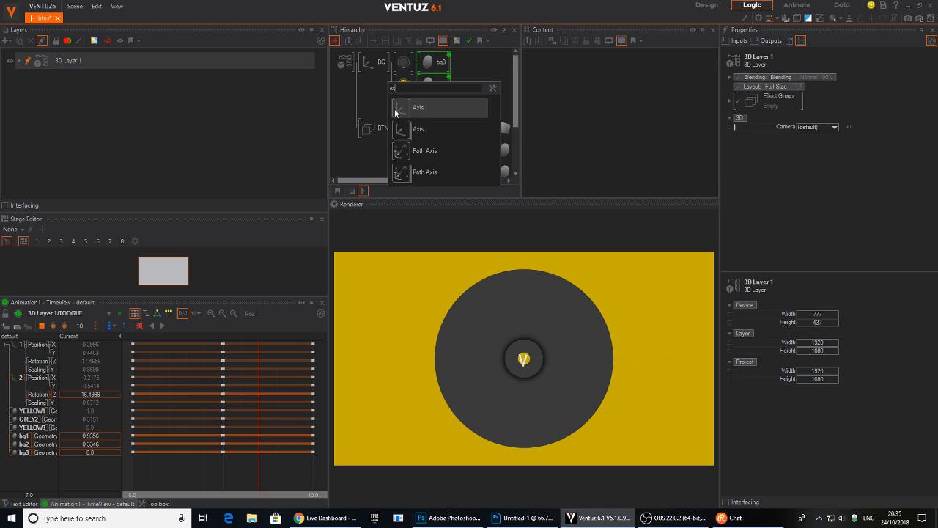
pyautogui.click(395, 112)
pyautogui.click(403, 62)
pyautogui.write('a')
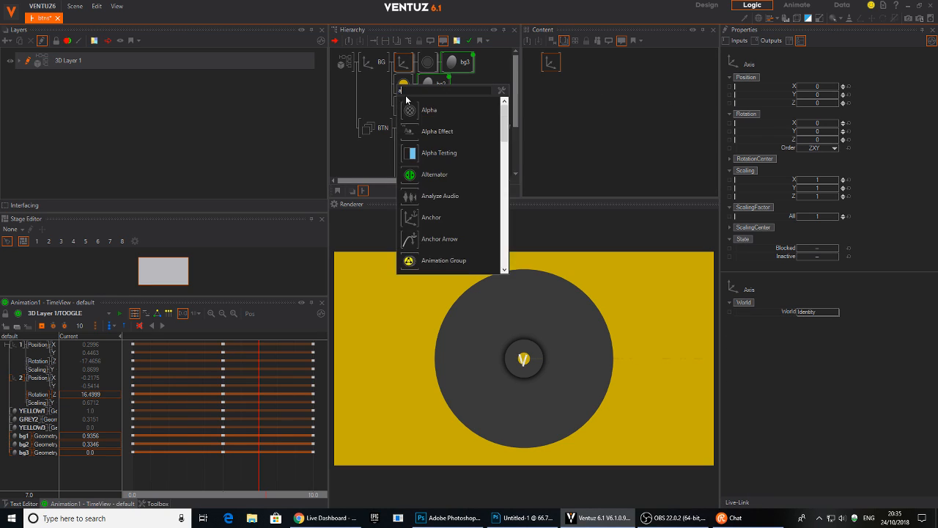
pyautogui.write('x')
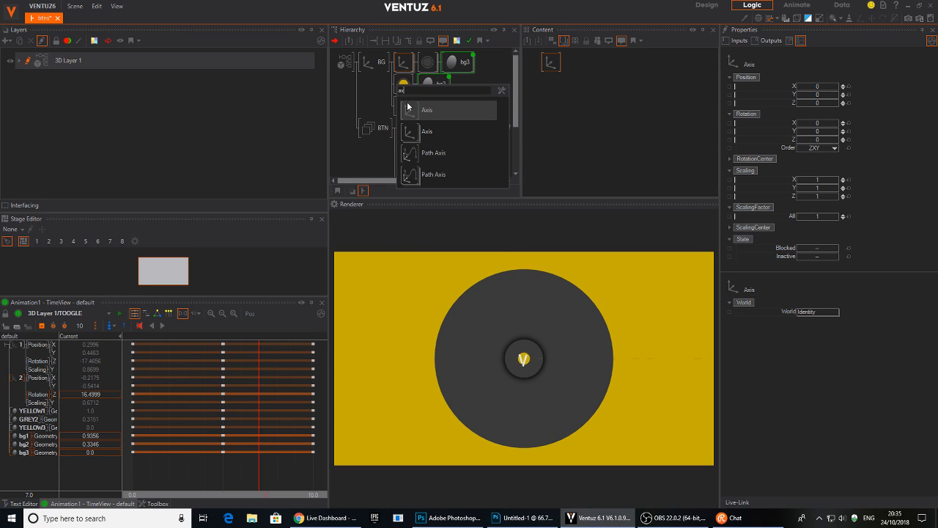
pyautogui.click(425, 110)
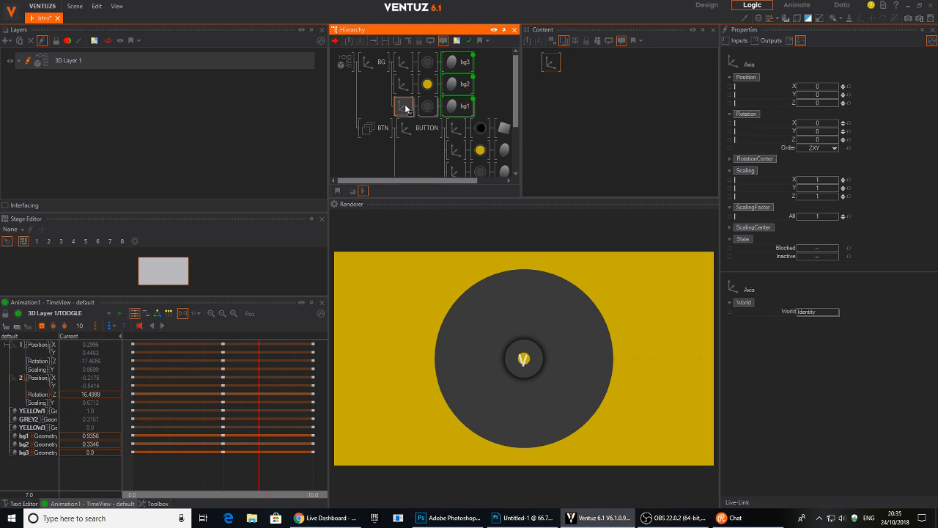
# - Set Position Z to 0.029 on all three BG circle axes, and to 0.014 on the axes of bg2 and bg1
pyautogui.keyDown('shift'); pyautogui.click(403, 62); pyautogui.keyUp('shift')
pyautogui.moveTo(824, 107); pyautogui.dragTo(826, 103)
pyautogui.click(402, 105)
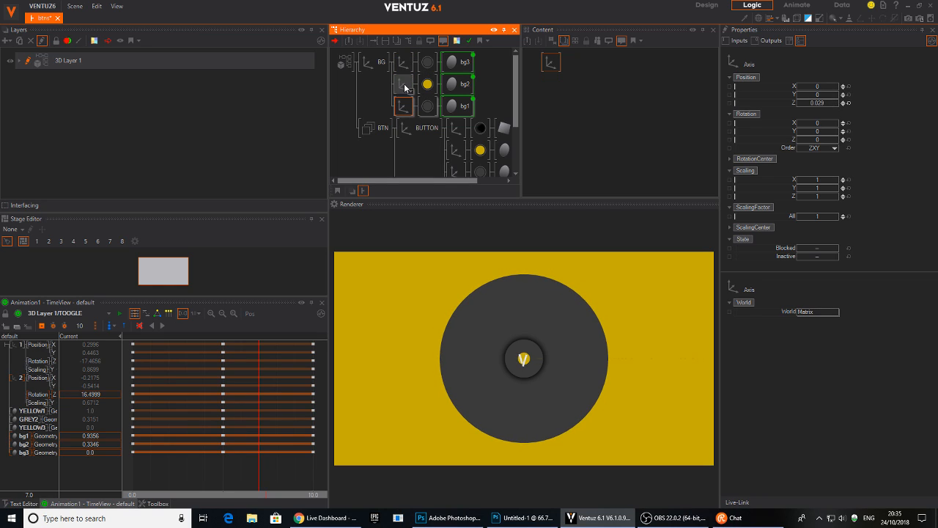
pyautogui.keyDown('ctrl'); pyautogui.click(403, 87); pyautogui.keyUp('ctrl')
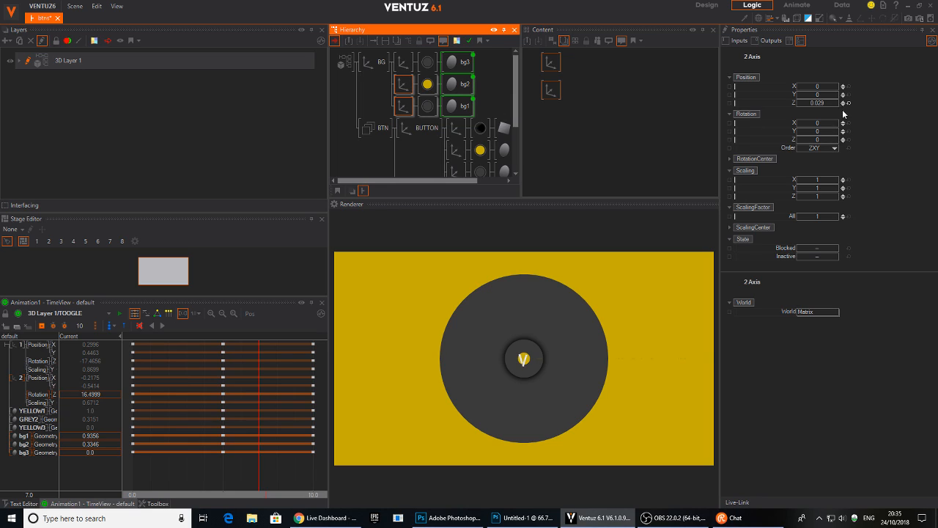
pyautogui.moveTo(824, 105); pyautogui.dragTo(840, 106)
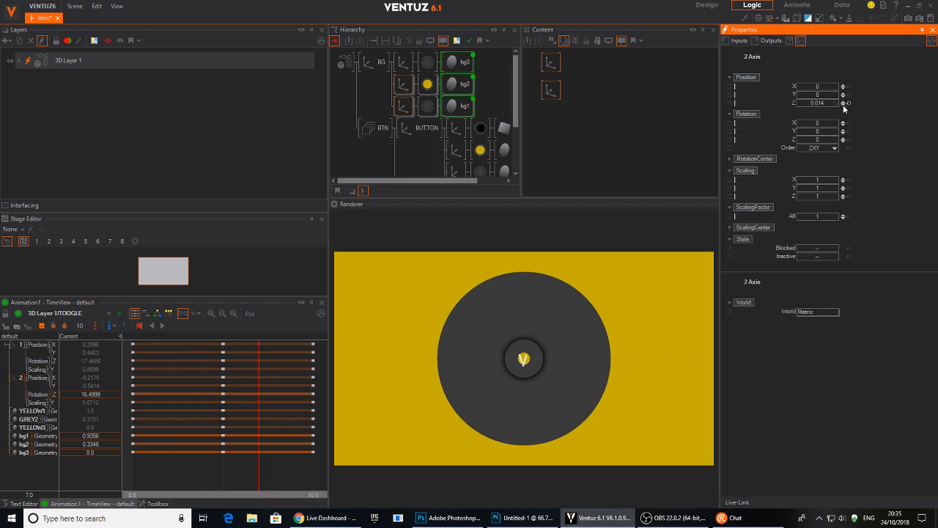
# - Set the Position Z of bg3's axis to about 0.033 and of bg2's axis to 0.027
pyautogui.click(407, 64)
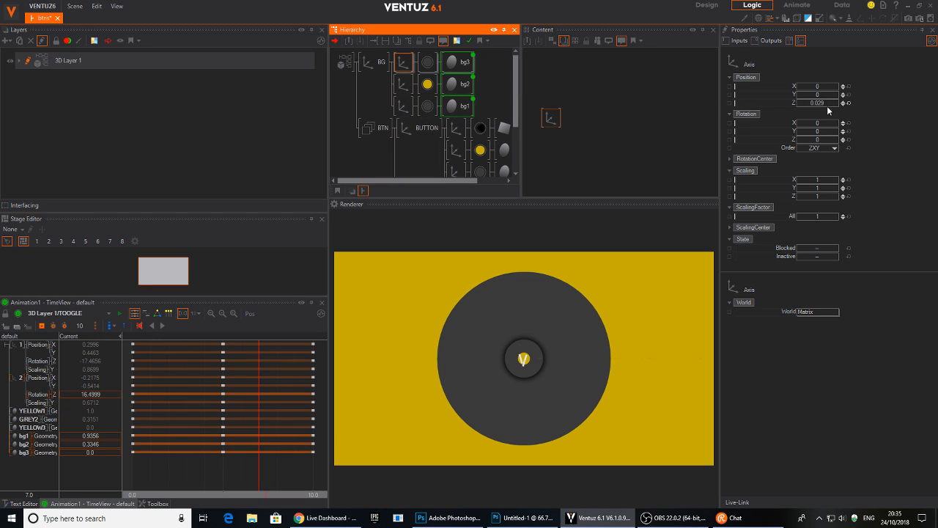
pyautogui.moveTo(828, 104); pyautogui.dragTo(834, 104)
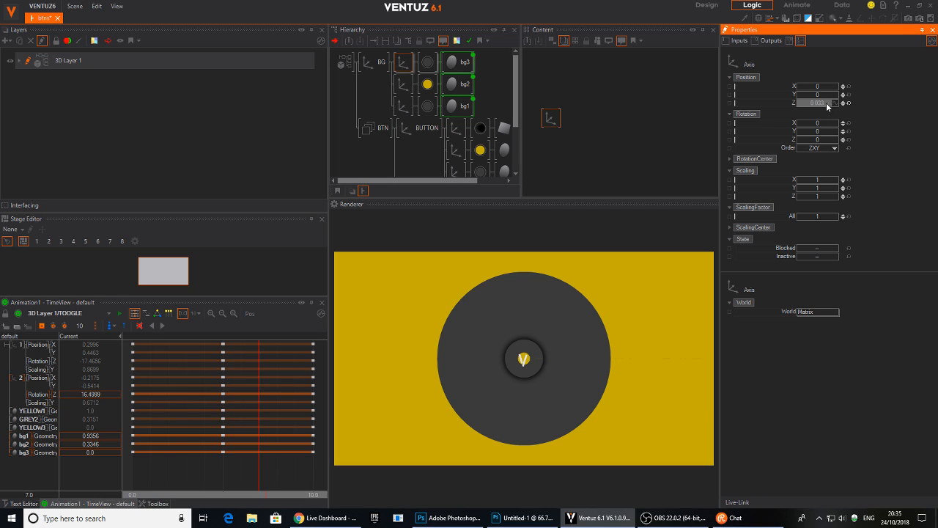
pyautogui.click(403, 84)
pyautogui.click(821, 107)
pyautogui.moveTo(822, 102); pyautogui.dragTo(822, 104)
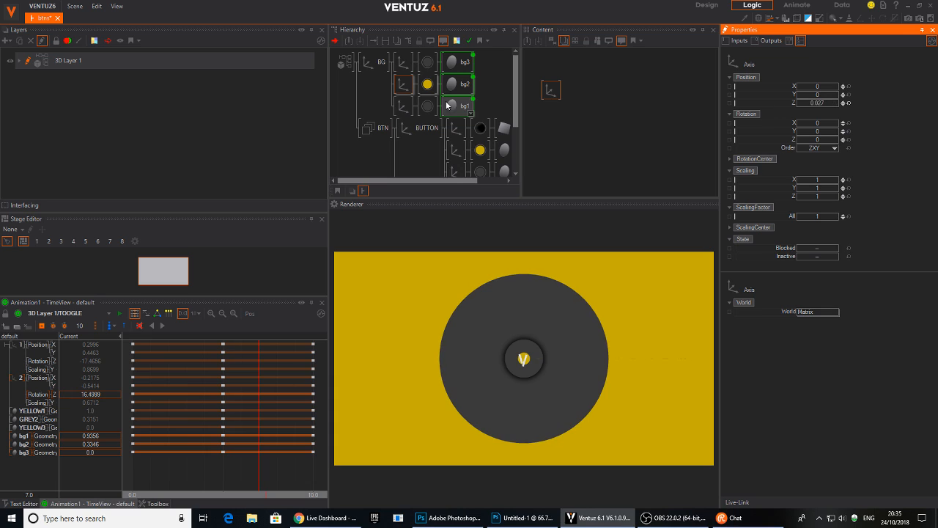
# - Scrub through the TOOGLE animation back to time 0 to check the background circle transitions
pyautogui.moveTo(268, 490); pyautogui.dragTo(235, 462)
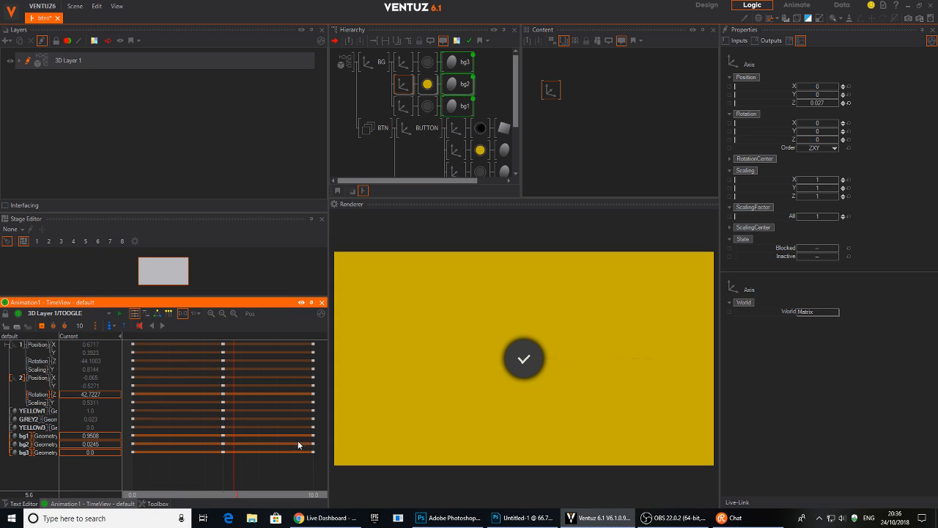
pyautogui.scroll(-2, 224, 481)
pyautogui.moveTo(256, 494); pyautogui.dragTo(162, 483)
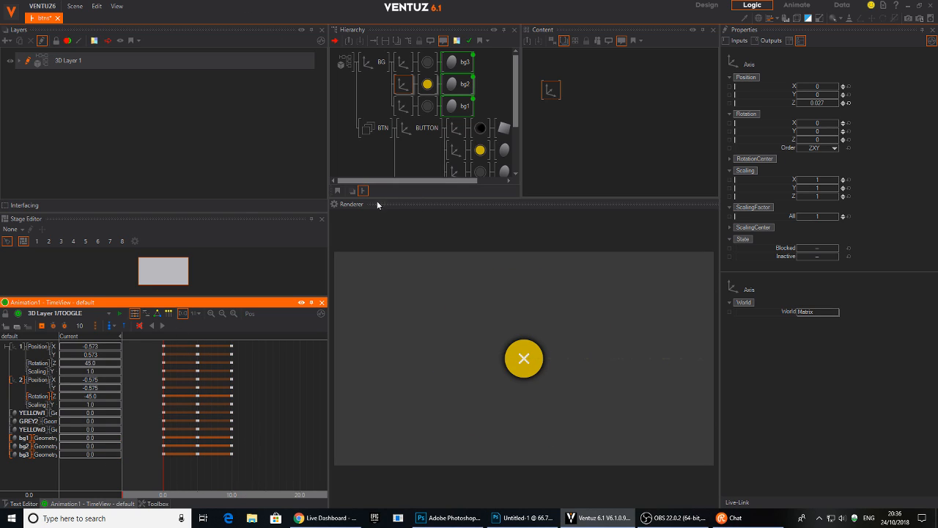
pyautogui.moveTo(328, 222); pyautogui.dragTo(319, 223)
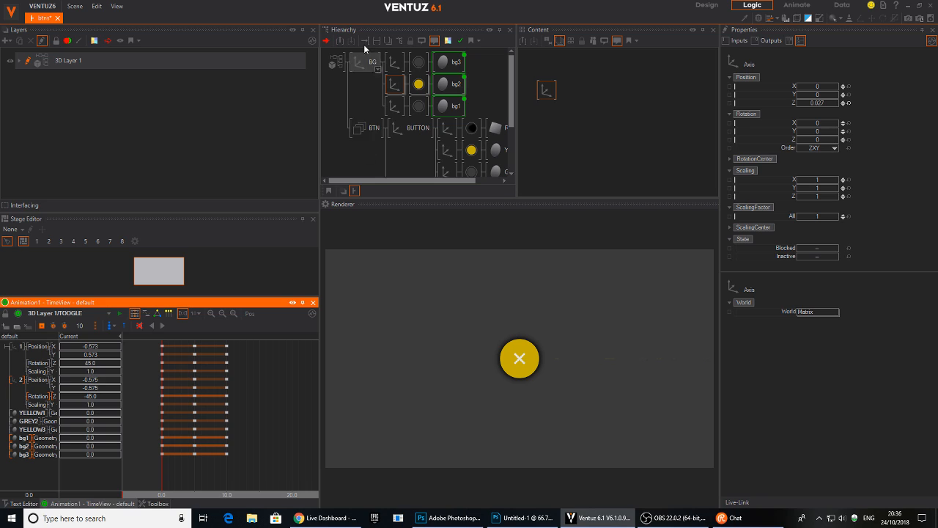
pyautogui.scroll(-1, 368, 141)
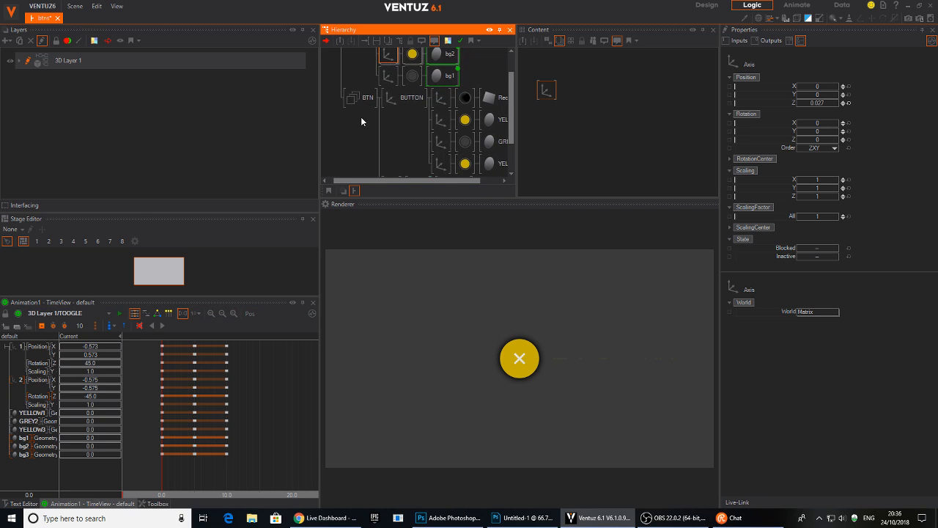
# - Create states S1, S2 and S3 in the TOOGLE animation at times 0, 5 and 10
pyautogui.click(273, 404)
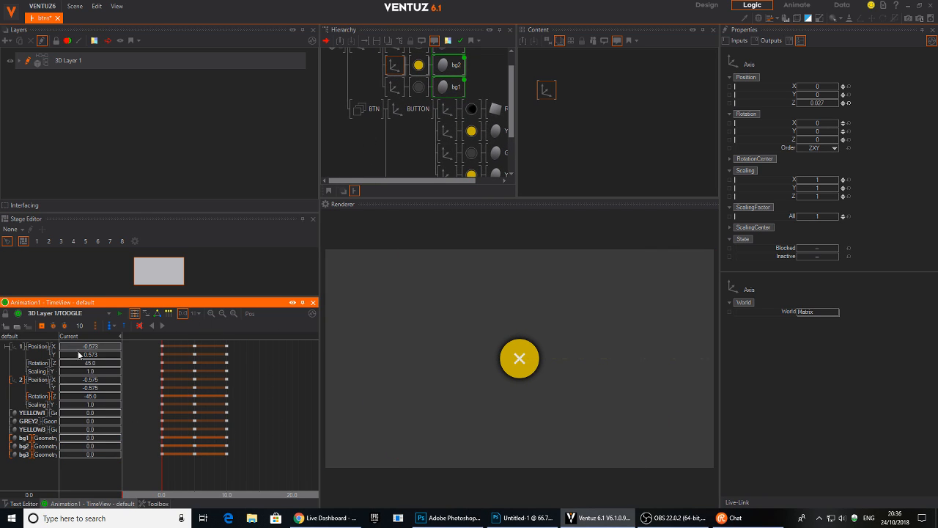
pyautogui.click(111, 326)
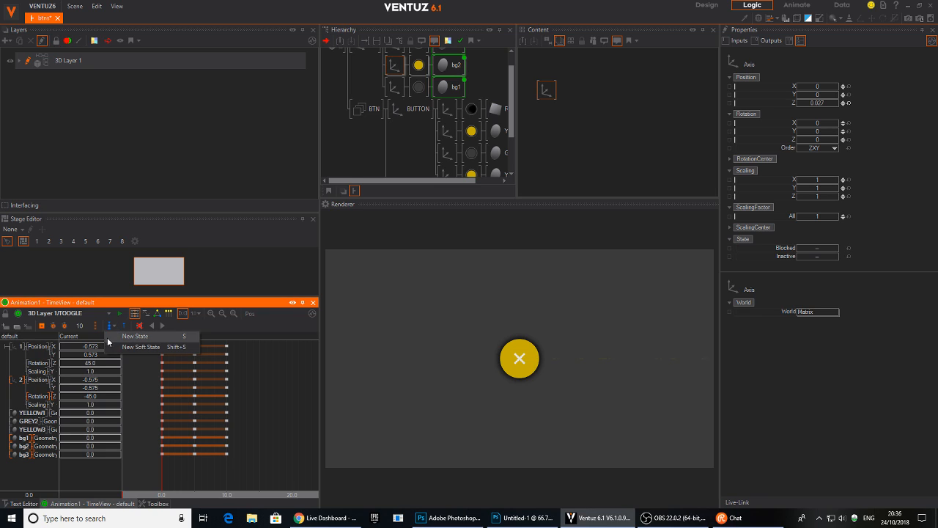
pyautogui.click(136, 339)
pyautogui.moveTo(187, 454); pyautogui.dragTo(197, 468)
pyautogui.scroll(3, 195, 469)
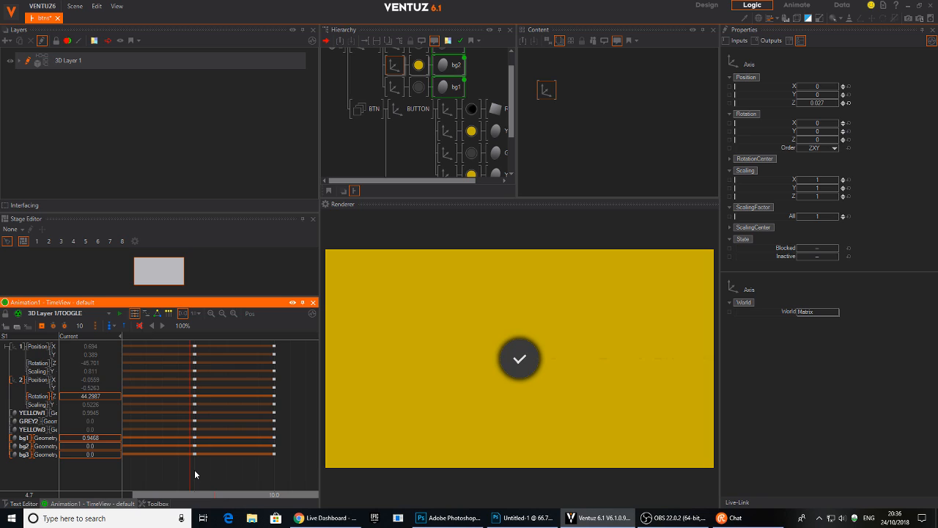
pyautogui.click(195, 472)
pyautogui.rightClick(114, 340)
pyautogui.click(120, 340)
pyautogui.click(255, 472)
pyautogui.click(274, 473)
pyautogui.rightClick(118, 338)
pyautogui.click(129, 348)
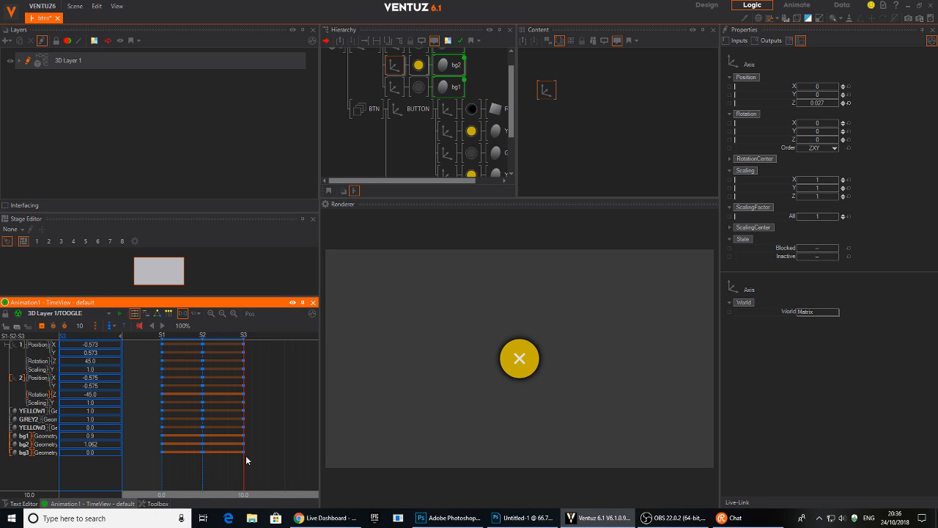
# - Trigger the Next event of the TOOGLE animation to test its state changes
pyautogui.scroll(1, 410, 88)
pyautogui.click(442, 83)
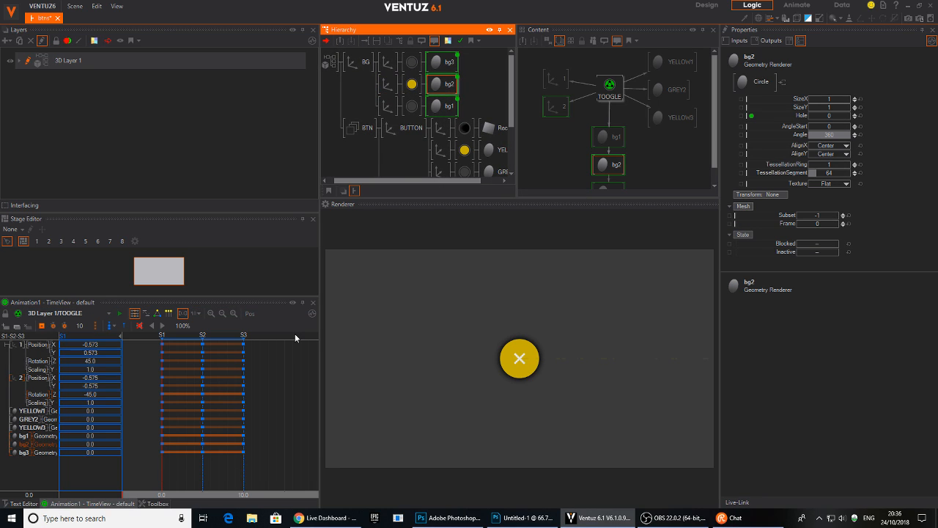
pyautogui.click(609, 86)
pyautogui.click(800, 141)
pyautogui.click(800, 143)
pyautogui.click(800, 143)
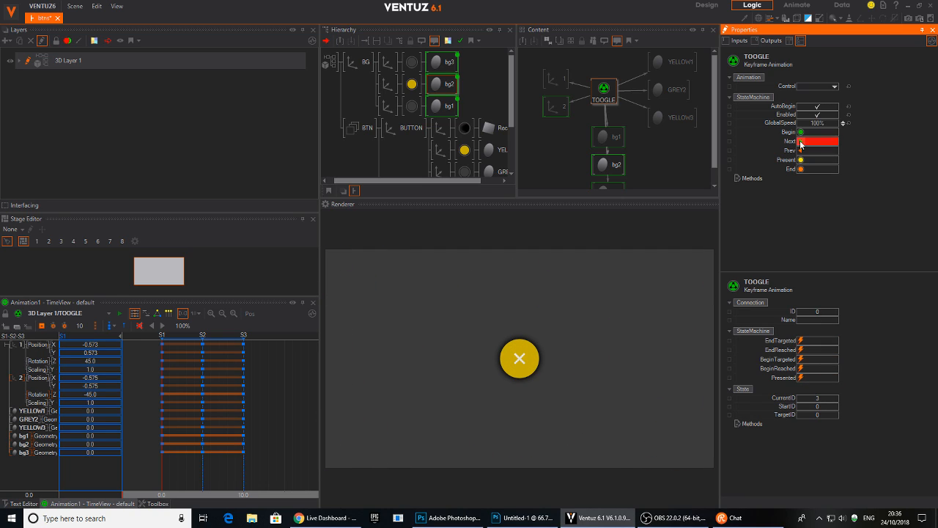
# - Arrange states S1, S2 and S3 in a row in the TOOGLE animation's logic graph and reselect the TOOGLE node
pyautogui.click(157, 313)
pyautogui.moveTo(192, 354); pyautogui.dragTo(223, 350)
pyautogui.moveTo(161, 348); pyautogui.dragTo(169, 348)
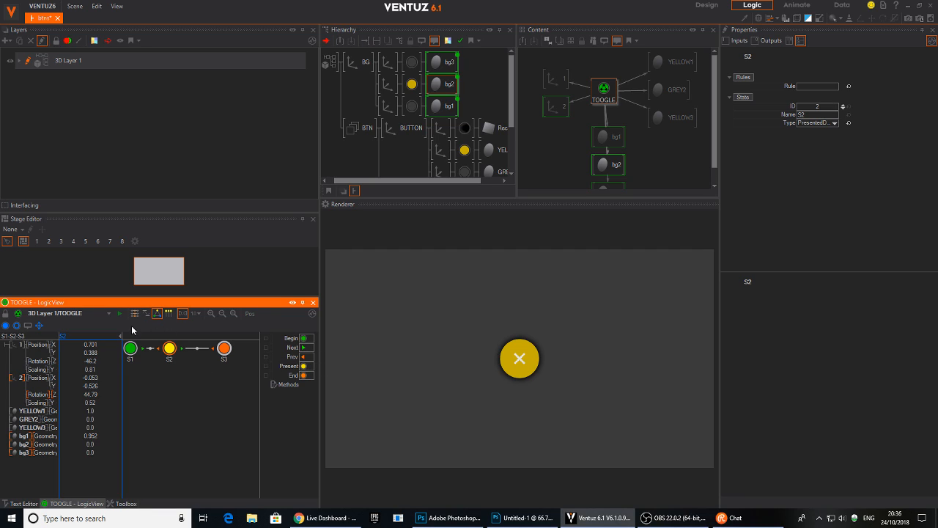
pyautogui.moveTo(287, 348); pyautogui.dragTo(221, 351)
pyautogui.click(607, 93)
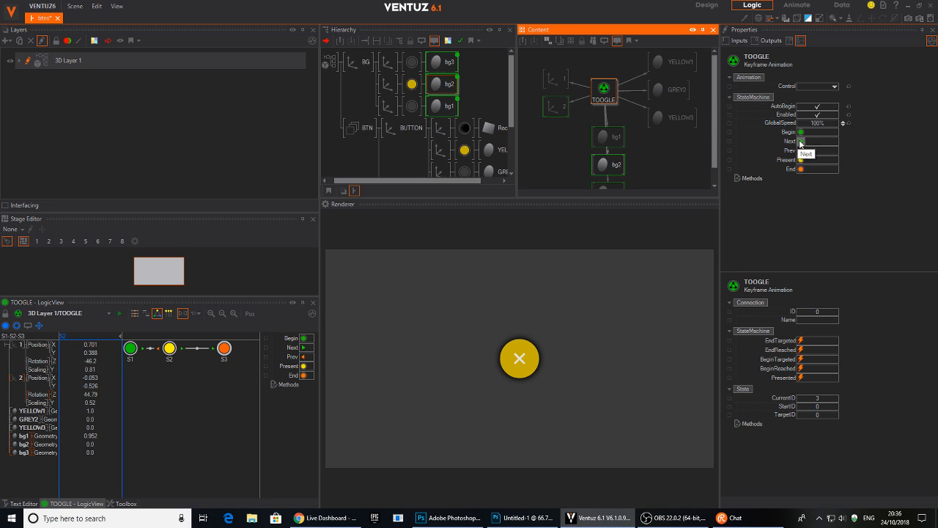
# - Trigger the TOOGLE animation's Next event repeatedly to check how it switches between states S2 and S3
pyautogui.click(804, 142)
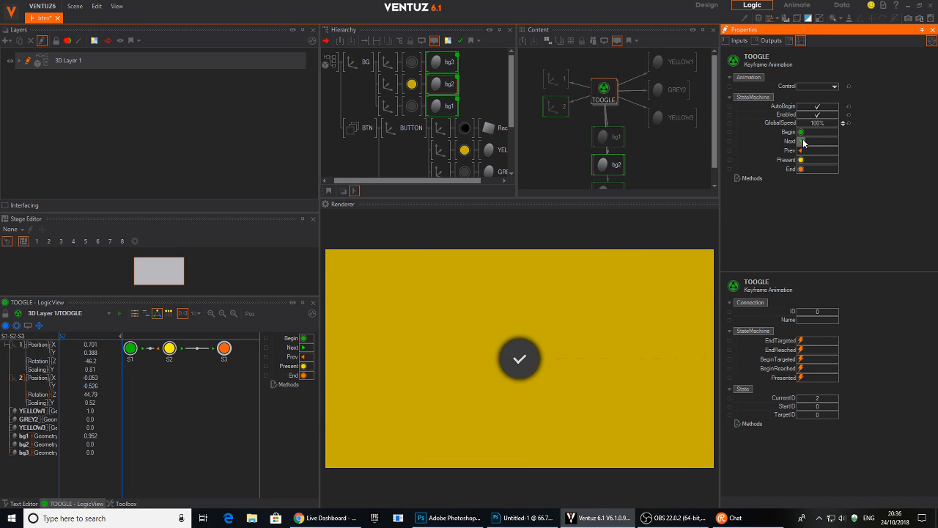
pyautogui.click(804, 142)
pyautogui.click(803, 141)
pyautogui.click(803, 141)
pyautogui.click(802, 142)
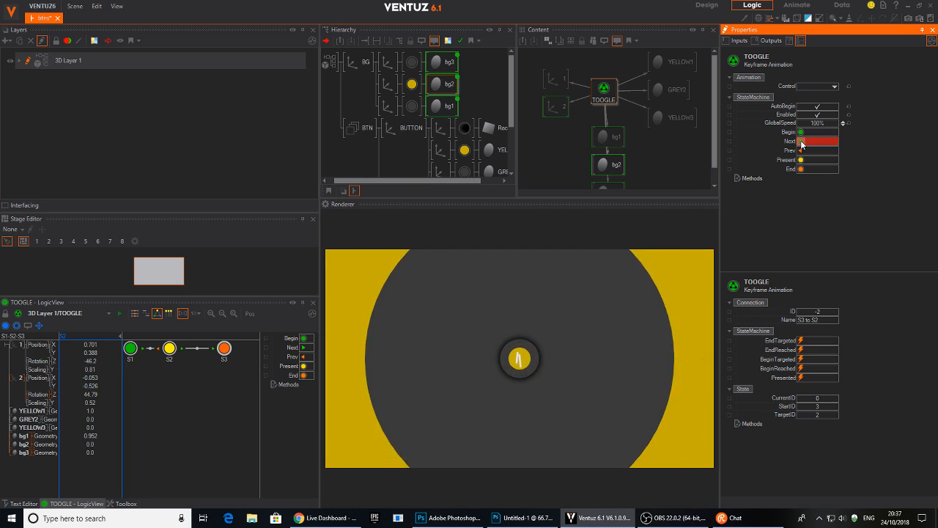
pyautogui.click(802, 143)
pyautogui.click(802, 142)
pyautogui.click(801, 143)
pyautogui.click(802, 143)
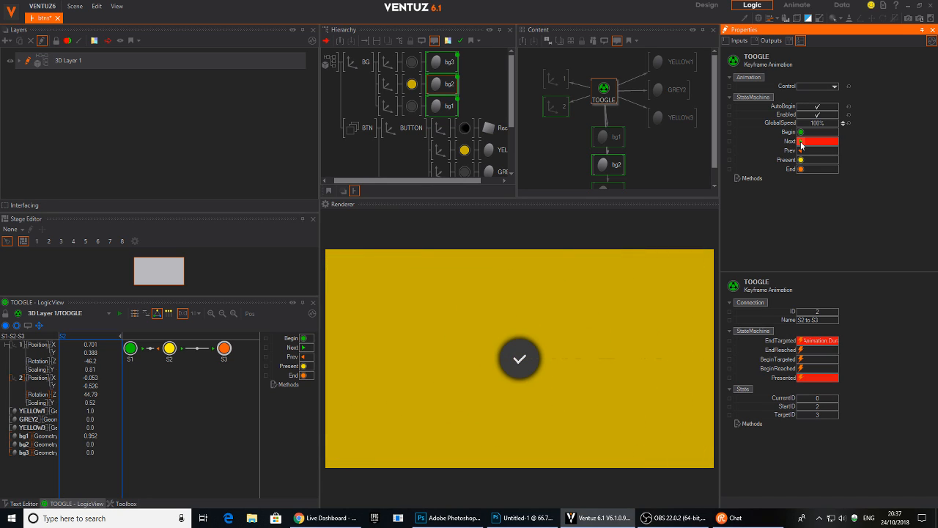
# - Scrub the TOOGLE timeline between states S2 and S3 to review that transition
pyautogui.click(134, 314)
pyautogui.moveTo(198, 467); pyautogui.dragTo(244, 460)
pyautogui.moveTo(188, 474); pyautogui.dragTo(243, 469)
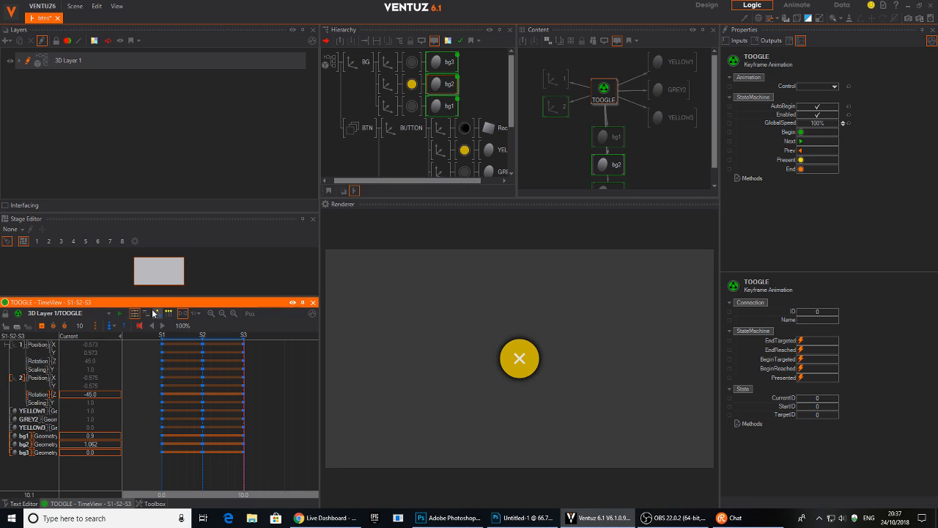
pyautogui.moveTo(214, 465); pyautogui.dragTo(221, 464)
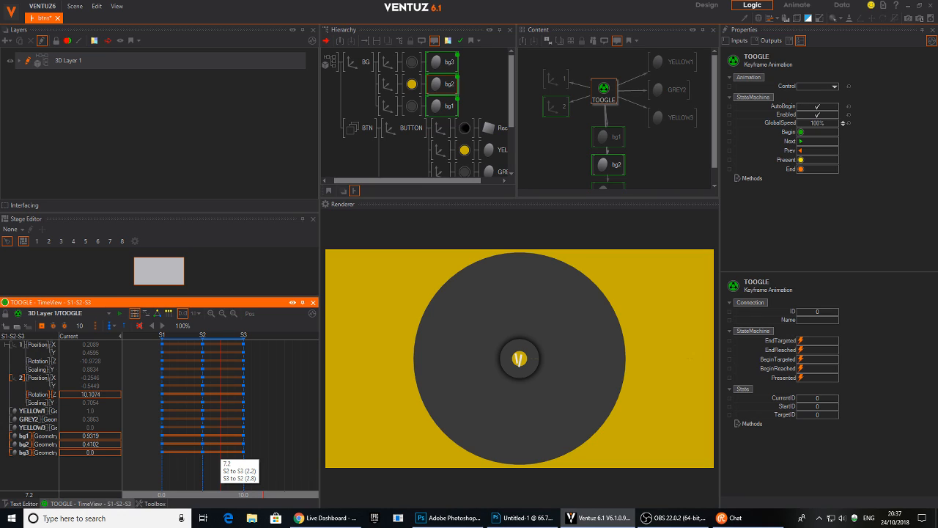
# - Return to the TOOGLE logic graph and trigger Next several more times to observe the looping states
pyautogui.click(157, 313)
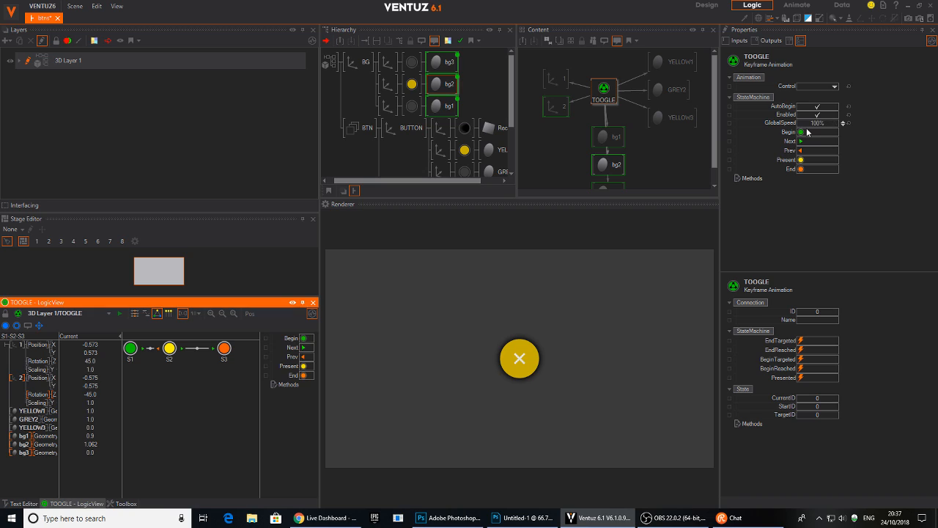
pyautogui.click(800, 141)
pyautogui.click(801, 141)
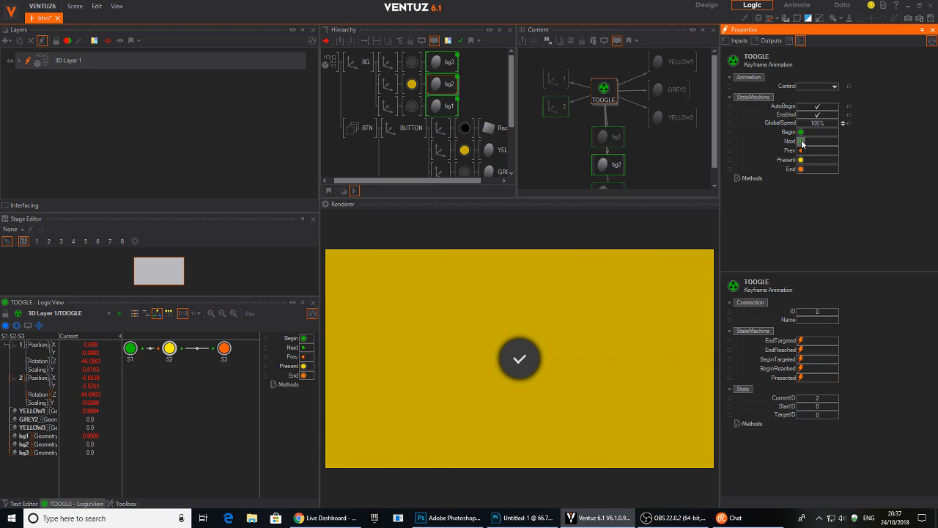
pyautogui.click(801, 141)
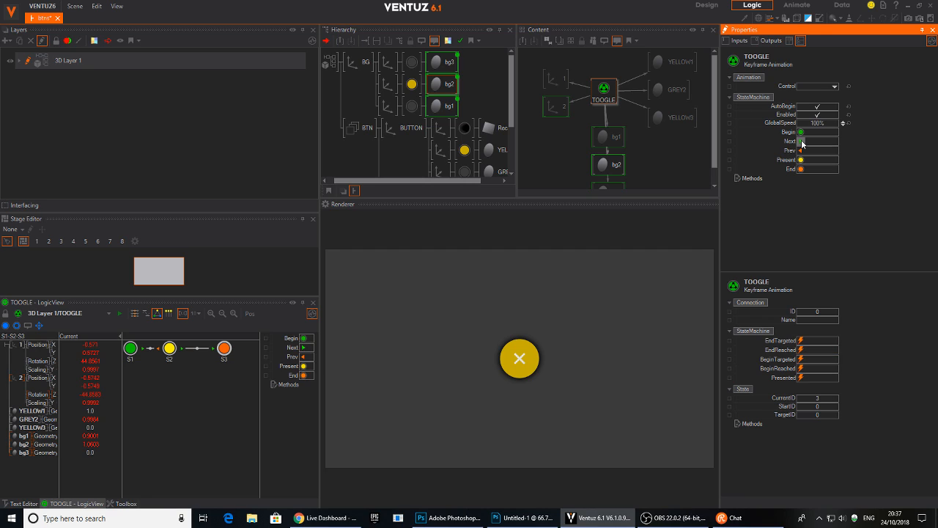
pyautogui.click(801, 141)
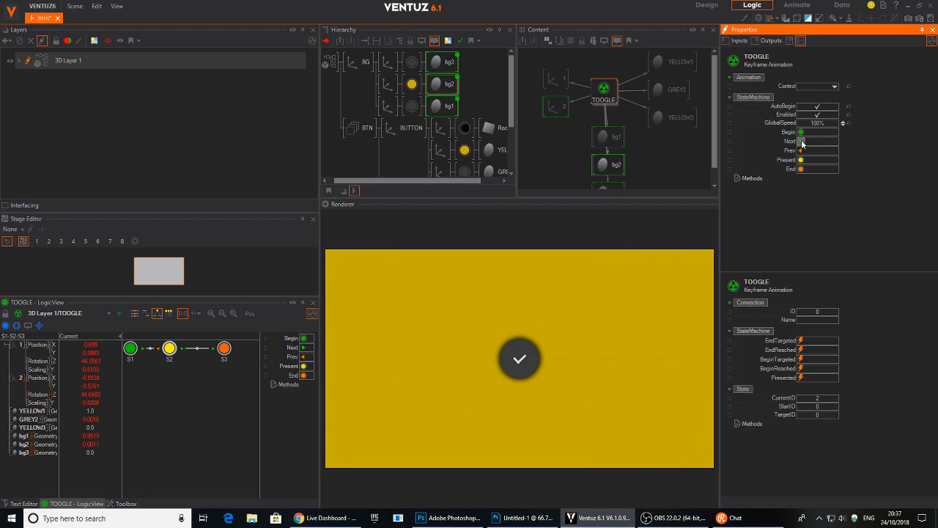
# - Connect S3 back to S1 in a triangle layout with S2 below, and assign Next to the connection's S1 end
pyautogui.moveTo(224, 348); pyautogui.dragTo(130, 356)
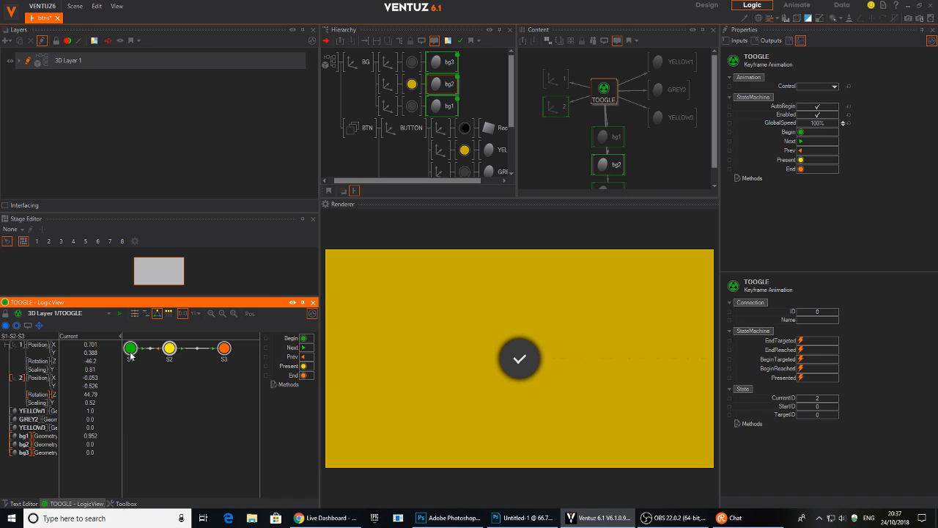
pyautogui.moveTo(130, 358); pyautogui.dragTo(177, 411)
pyautogui.moveTo(293, 348); pyautogui.dragTo(147, 352)
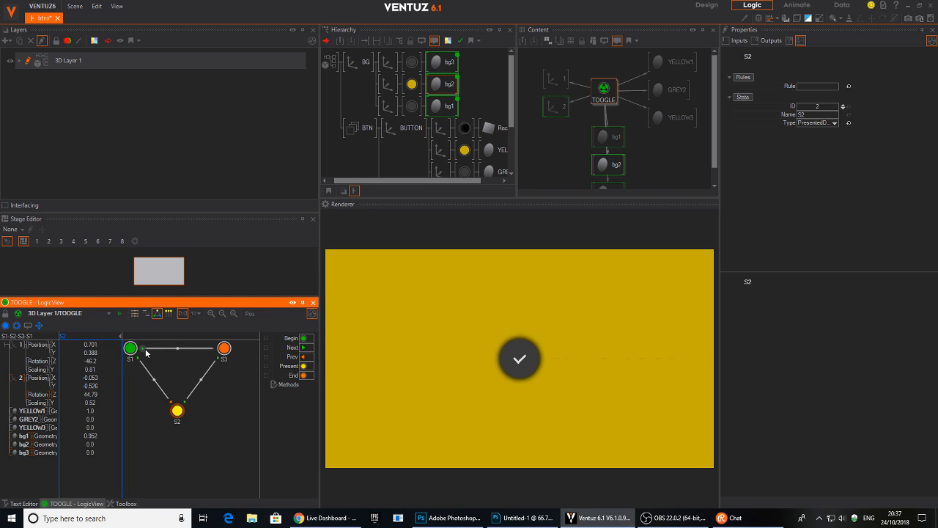
pyautogui.moveTo(291, 356); pyautogui.dragTo(144, 354)
# - Reselect the TOOGLE node and trigger its Next event to test the connection between S3 and S1
pyautogui.click(604, 92)
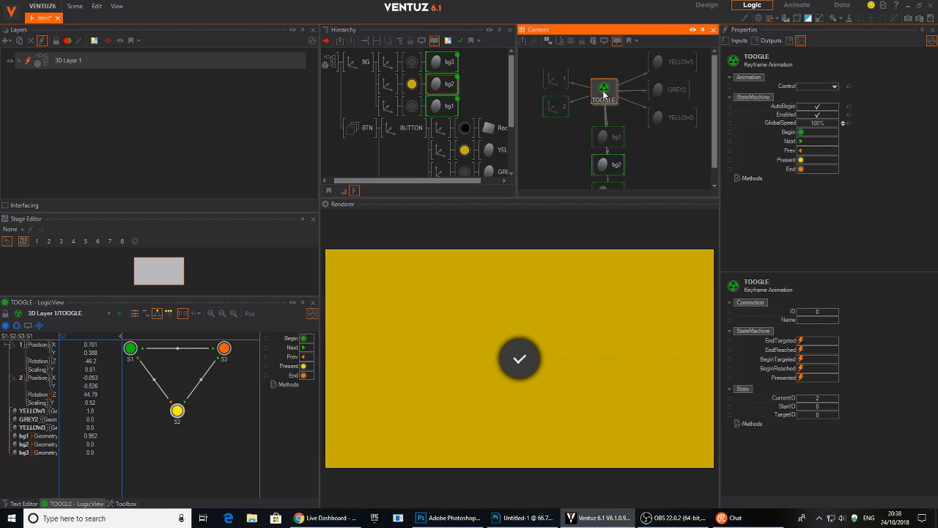
pyautogui.click(800, 142)
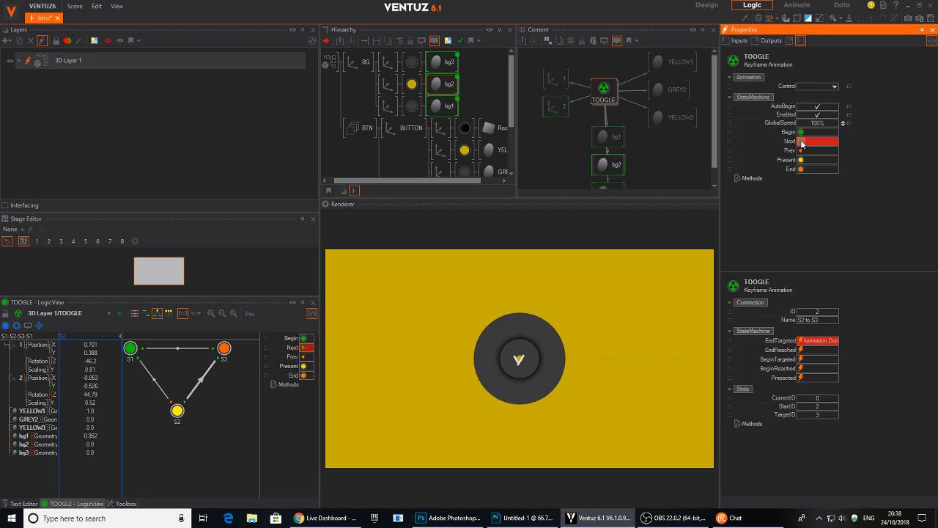
pyautogui.click(749, 135)
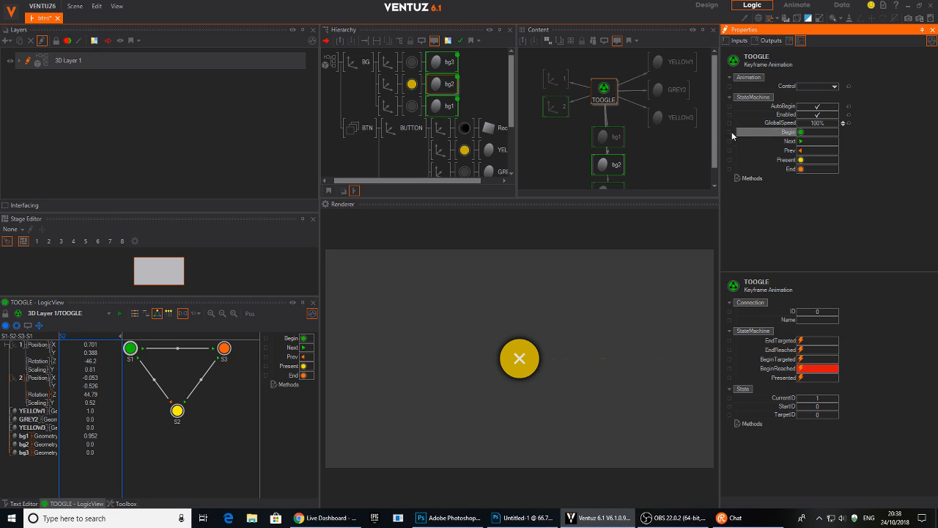
# - Remove all states from the TOOGLE logic graph and delete the keyframes at time 20 in its timeline
pyautogui.moveTo(176, 411); pyautogui.dragTo(221, 351)
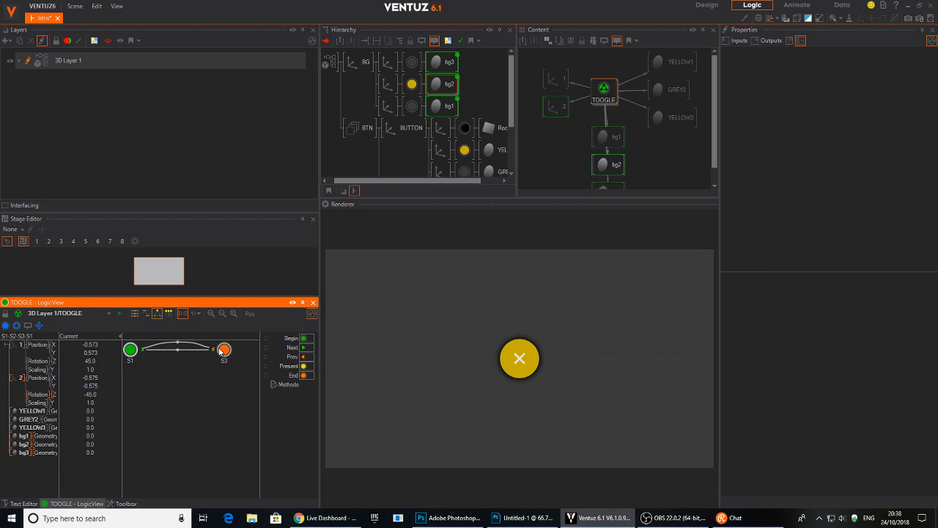
pyautogui.doubleClick(221, 351)
pyautogui.scroll(-2, 208, 457)
pyautogui.moveTo(272, 471); pyautogui.dragTo(260, 343)
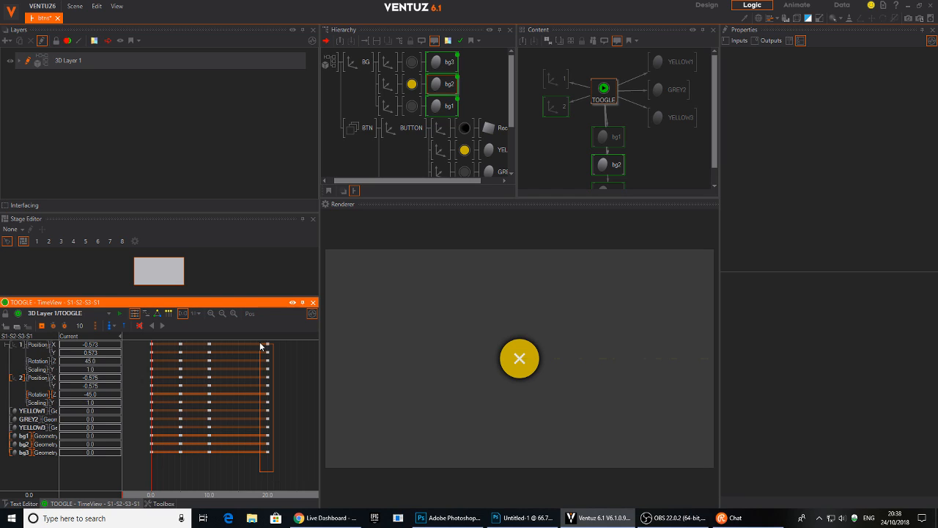
pyautogui.press('Delete')
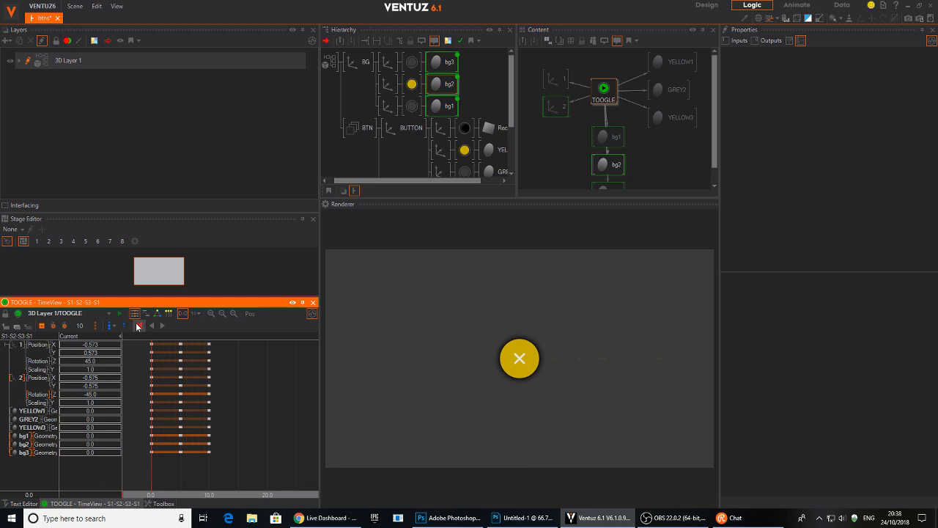
# - Recreate states S1, S2 and S3 at times 0, 5 and 10 in the TOOGLE timeline
pyautogui.click(111, 326)
pyautogui.click(115, 332)
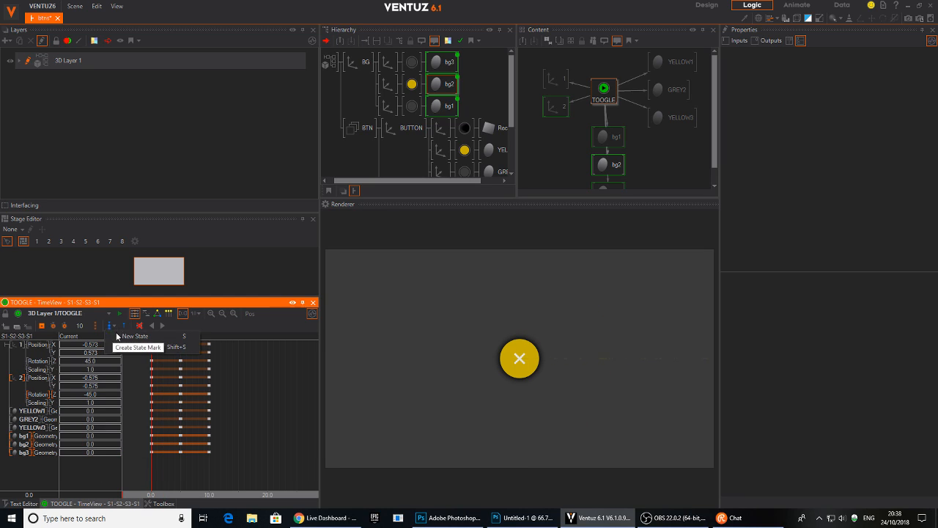
pyautogui.click(182, 463)
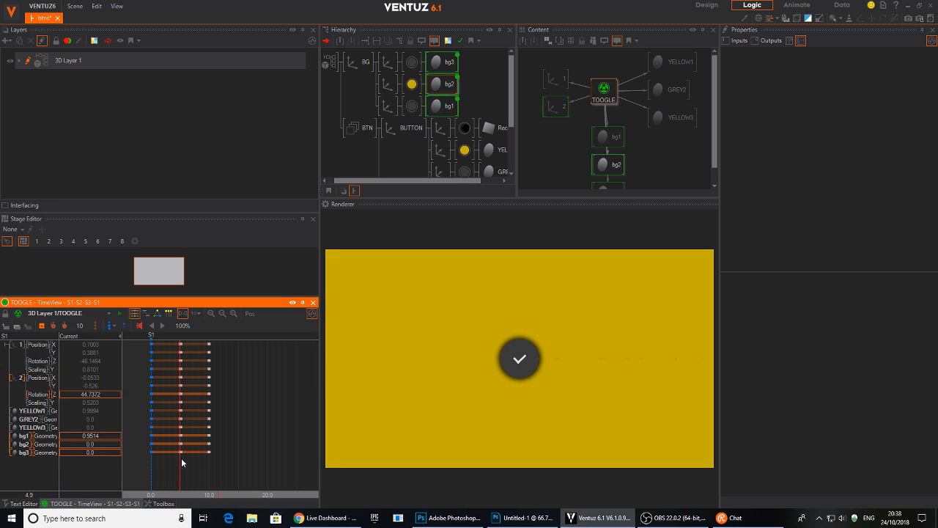
pyautogui.moveTo(182, 463); pyautogui.dragTo(127, 364)
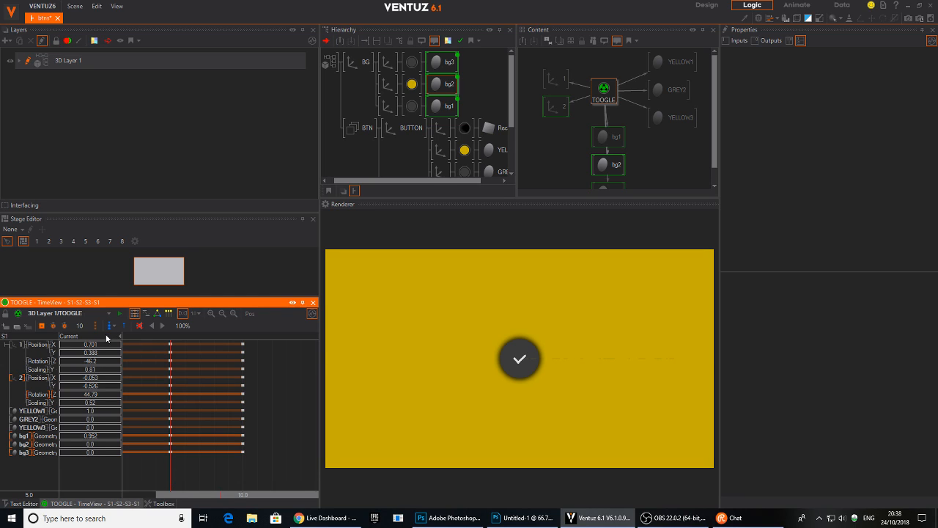
pyautogui.click(109, 331)
pyautogui.click(149, 338)
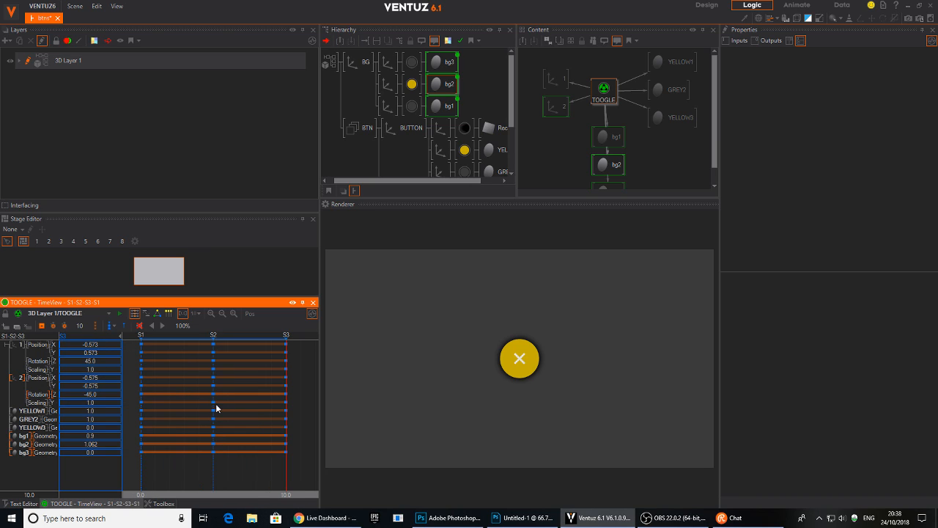
# - Arrange S1, S2 and S3 as a triangle with S2 on top and connect S3 back to S1
pyautogui.click(157, 313)
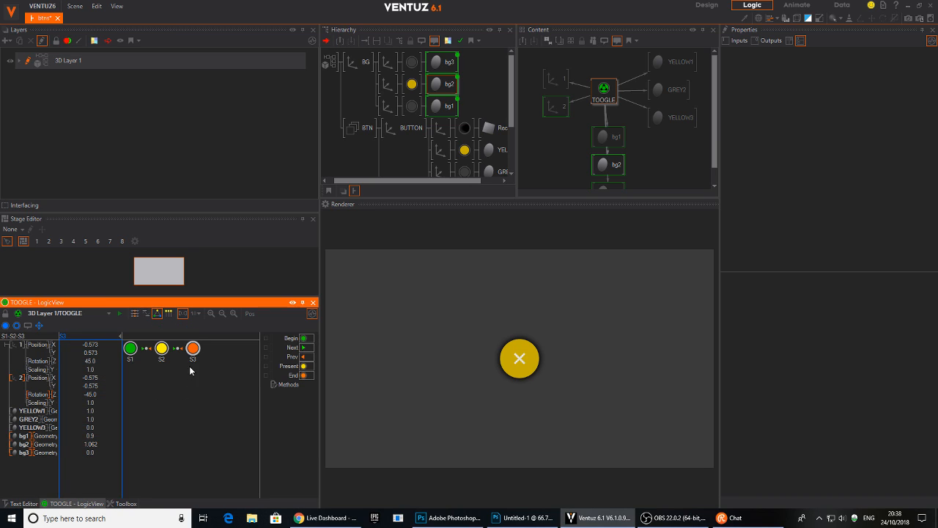
pyautogui.moveTo(130, 347); pyautogui.dragTo(129, 379)
pyautogui.moveTo(193, 347)
pyautogui.mouseDown()
pyautogui.moveTo(193, 378)
pyautogui.moveTo(133, 380)
pyautogui.mouseUp()
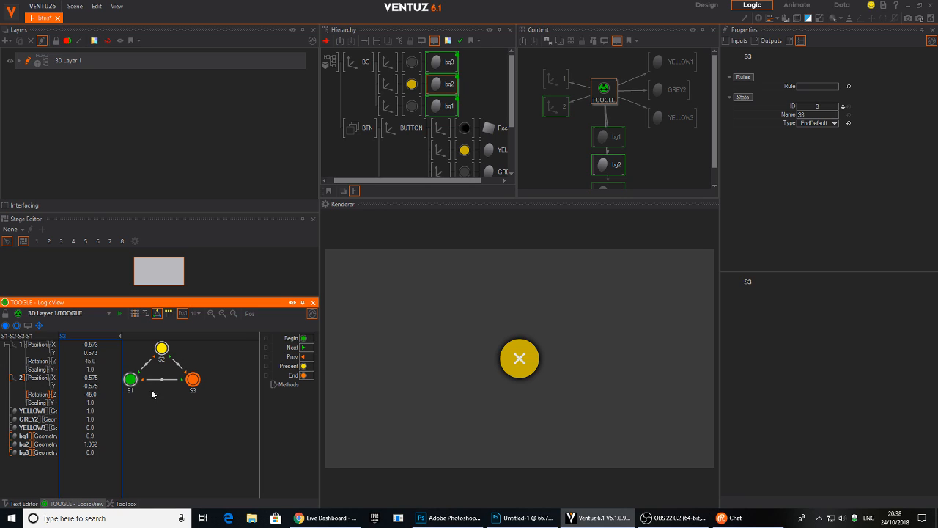
# - Trigger Next from the logic graph several times to test the full cycle through S1, S2 and S3
pyautogui.click(305, 348)
pyautogui.click(304, 349)
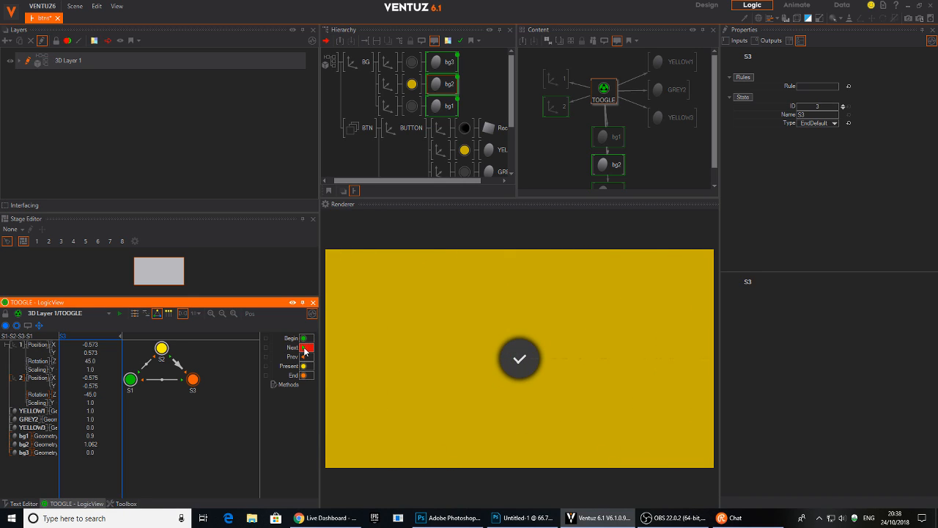
pyautogui.click(304, 349)
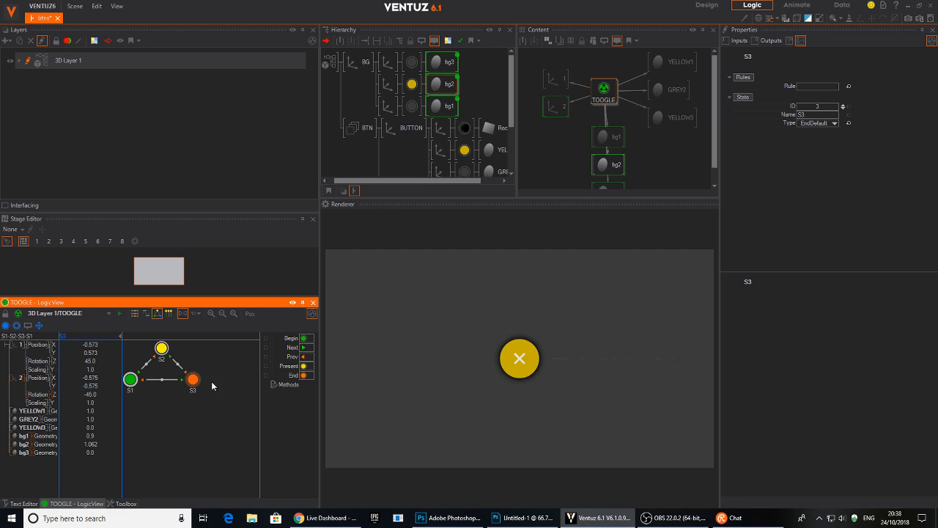
pyautogui.click(304, 349)
pyautogui.click(304, 349)
# - Delete all keyframes at time 15 in the TOOGLE timeline to remove the transition from S3 back to S1
pyautogui.click(134, 313)
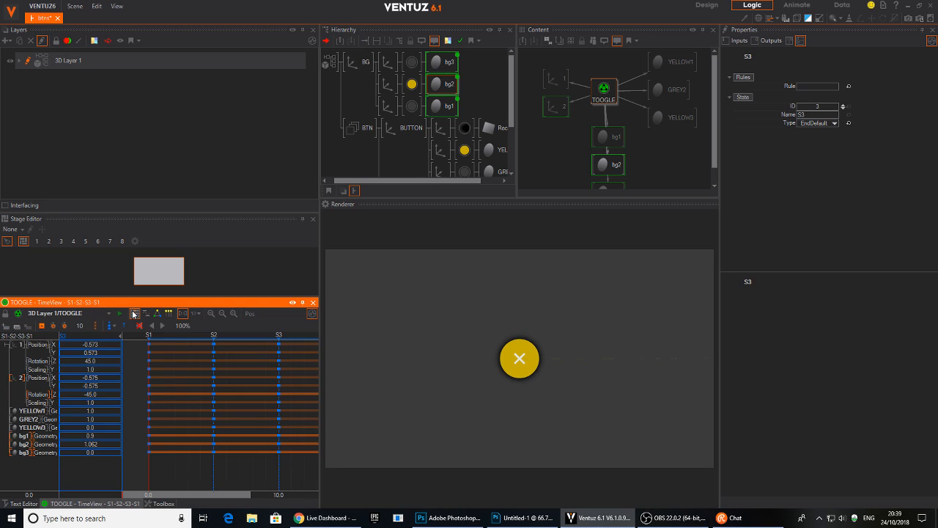
pyautogui.moveTo(268, 407); pyautogui.dragTo(220, 406, button='middle')
pyautogui.moveTo(305, 337); pyautogui.dragTo(264, 337)
pyautogui.click(222, 448)
pyautogui.moveTo(218, 450)
pyautogui.mouseDown()
pyautogui.moveTo(265, 450)
pyautogui.moveTo(218, 450)
pyautogui.moveTo(255, 447)
pyautogui.moveTo(213, 463)
pyautogui.moveTo(259, 463)
pyautogui.moveTo(154, 467)
pyautogui.moveTo(232, 466)
pyautogui.moveTo(220, 462)
pyautogui.mouseUp()
pyautogui.scroll(2, 245, 458)
pyautogui.scroll(-3, 226, 452)
pyautogui.scroll(1, 238, 459)
pyautogui.press('Delete')
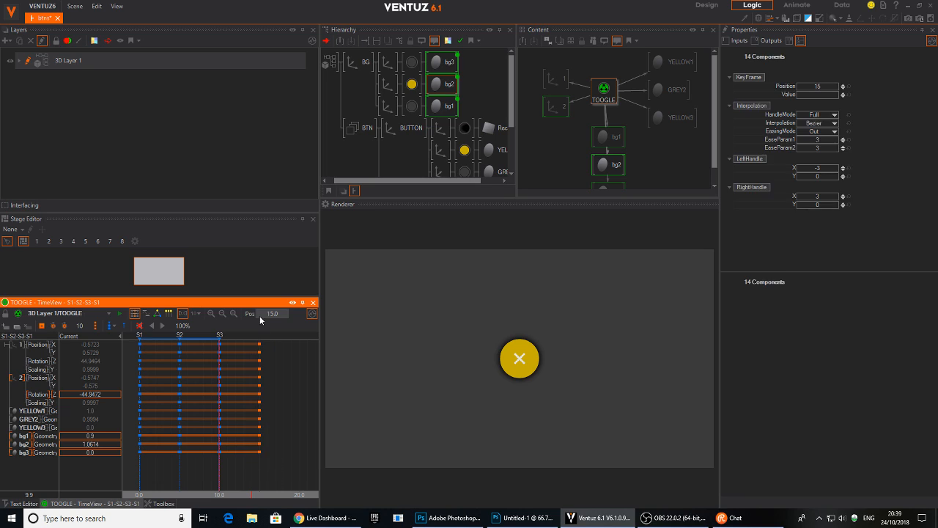
# - Trigger Next from the logic graph to test the states without the connection from S3 to S1
pyautogui.click(155, 313)
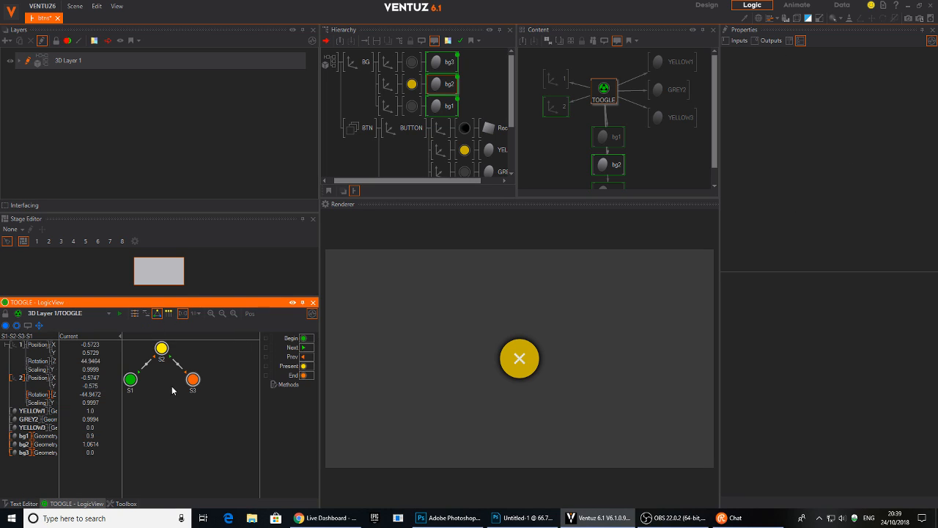
pyautogui.click(193, 382)
pyautogui.click(304, 348)
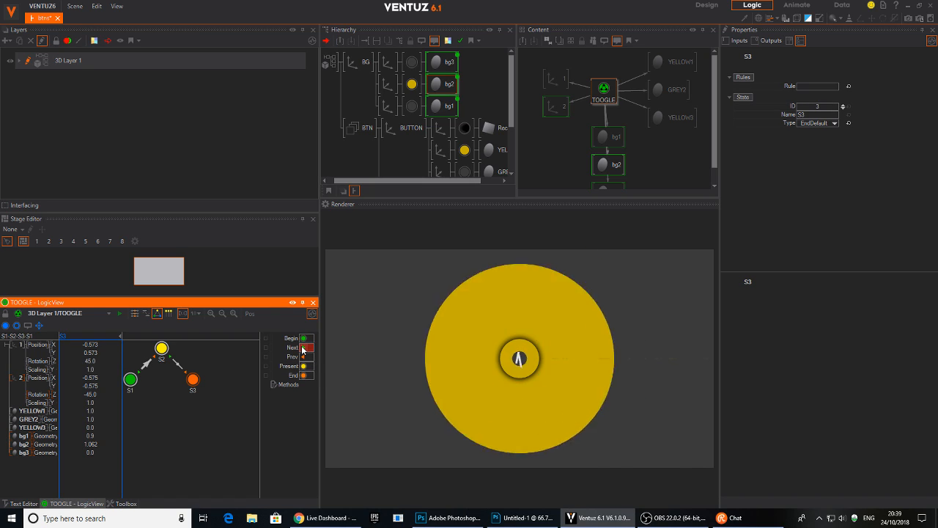
pyautogui.click(303, 348)
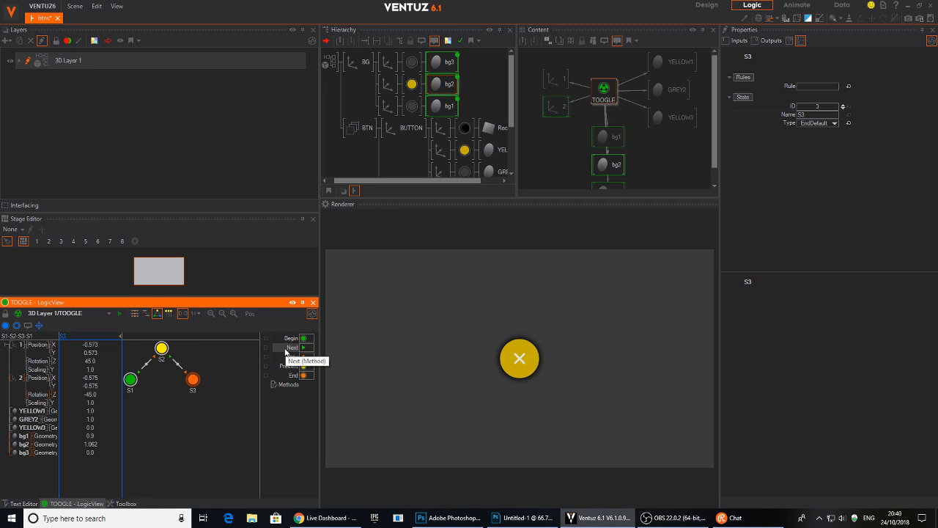
# - Reconnect S3 to S1, assign Next to the S1 end of the connection and trigger Next to test it
pyautogui.moveTo(191, 382); pyautogui.dragTo(129, 381)
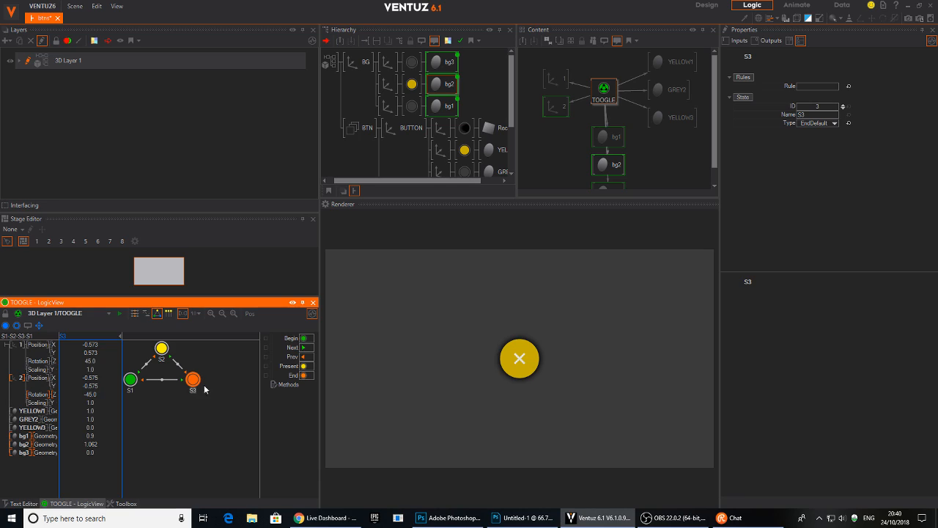
pyautogui.moveTo(292, 347); pyautogui.dragTo(175, 396)
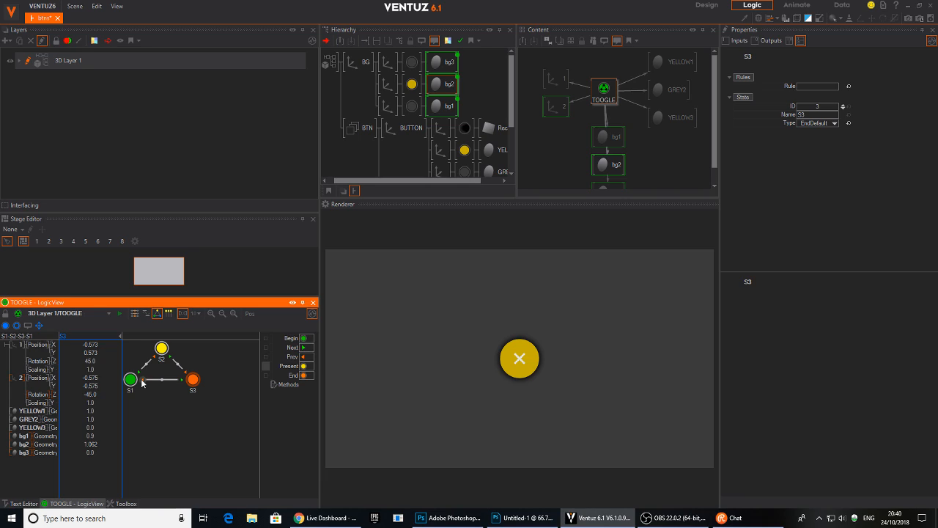
pyautogui.click(303, 349)
# - Assign Prev to the S1 end of the S3-to-S1 connection and trigger Next to test the cycle
pyautogui.click(163, 384)
pyautogui.click(162, 381)
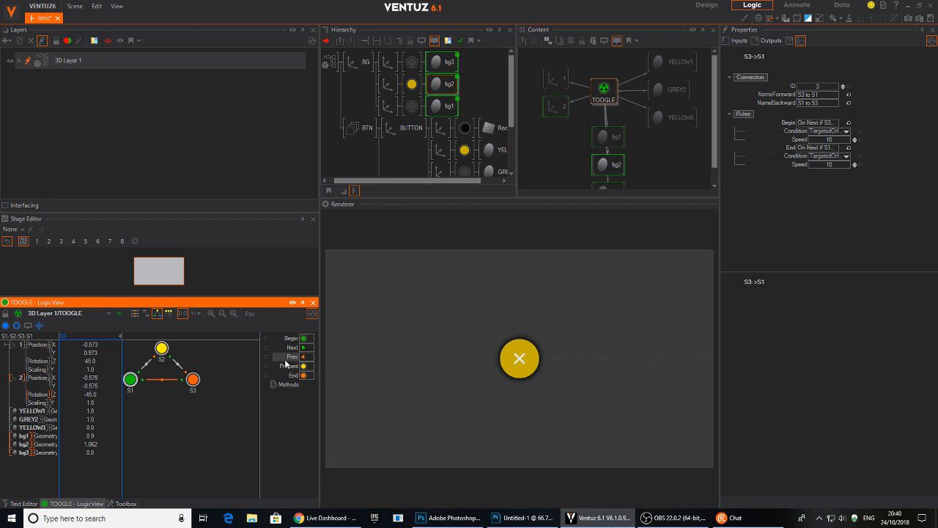
pyautogui.moveTo(143, 380); pyautogui.dragTo(143, 380)
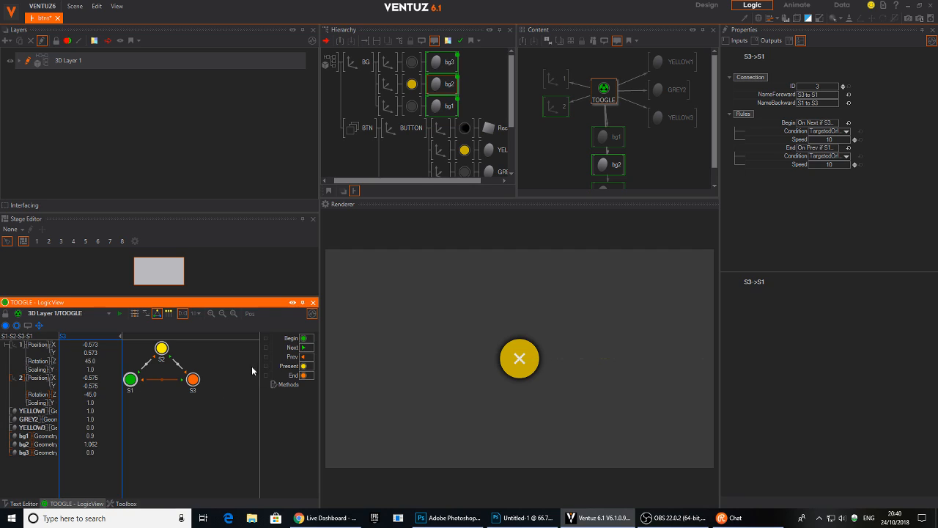
pyautogui.click(303, 349)
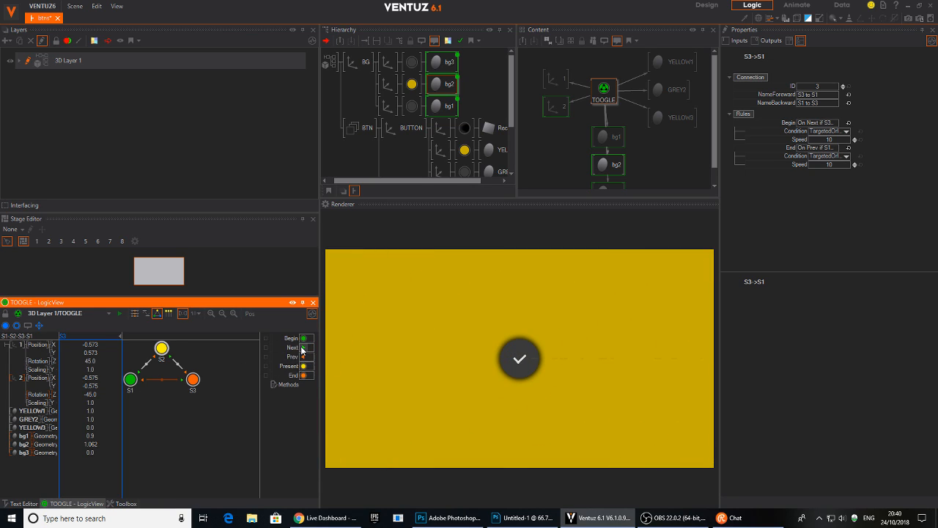
# - Trigger Next to test the cycle once more and delete all keyframes of the final S1 state at time 20 in the TOOGLE timeline
pyautogui.click(303, 349)
pyautogui.click(303, 349)
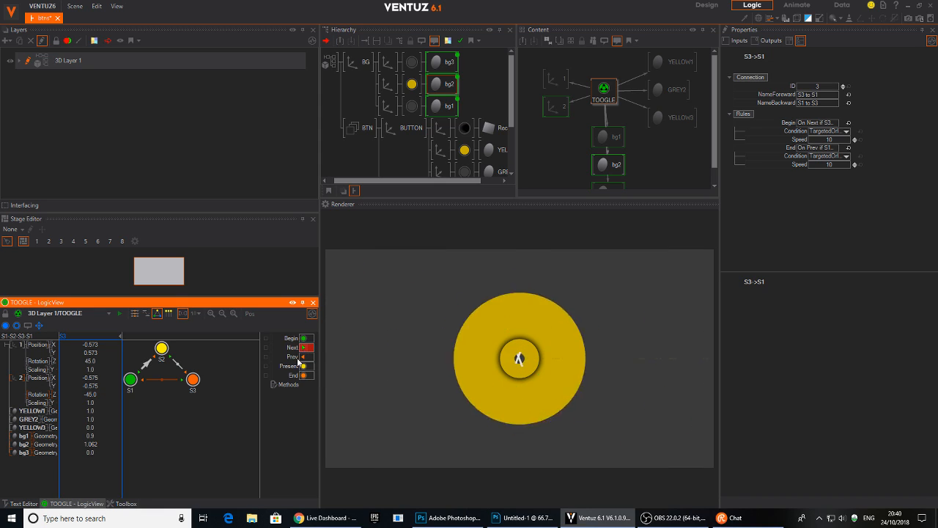
pyautogui.doubleClick(163, 381)
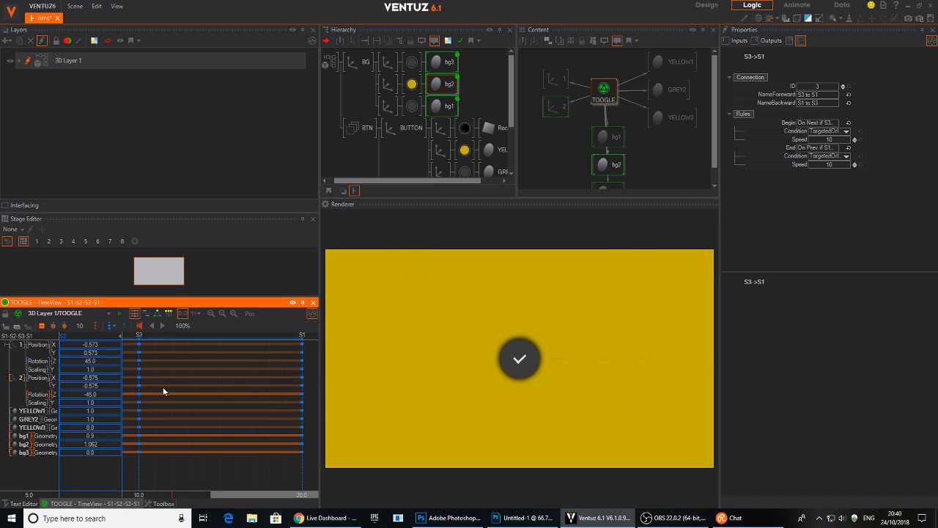
pyautogui.scroll(-5, 172, 412)
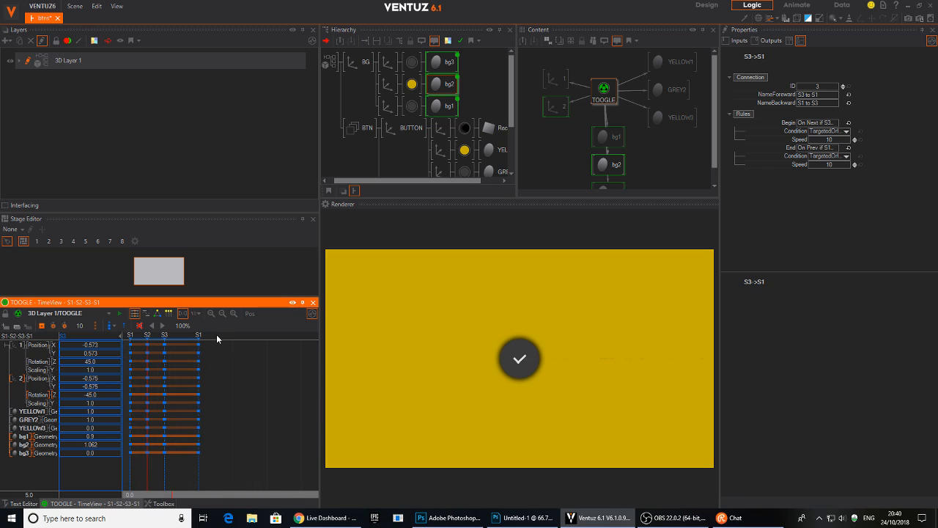
pyautogui.click(200, 341)
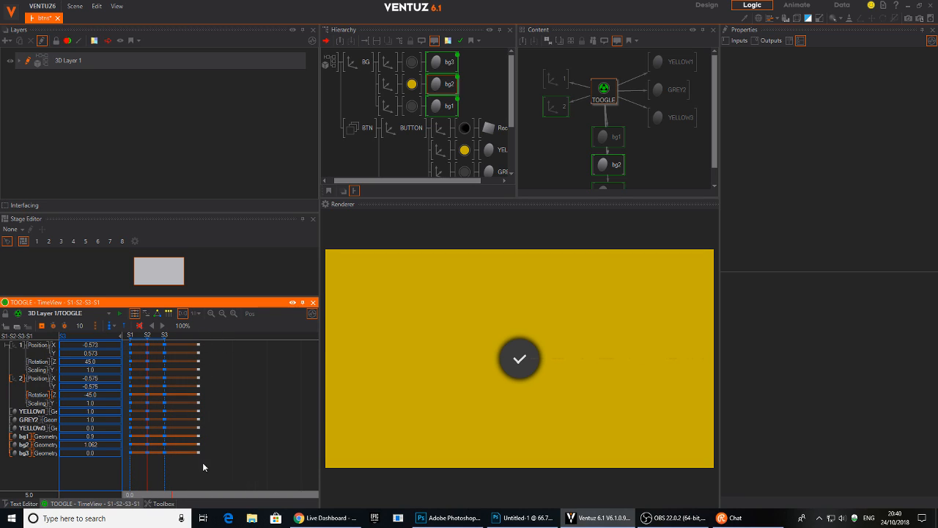
pyautogui.press('Delete')
pyautogui.moveTo(130, 457); pyautogui.dragTo(159, 450)
pyautogui.scroll(-1, 171, 455)
pyautogui.scroll(2, 157, 460)
pyautogui.moveTo(191, 458); pyautogui.dragTo(230, 455, button='middle')
pyautogui.scroll(2, 223, 456)
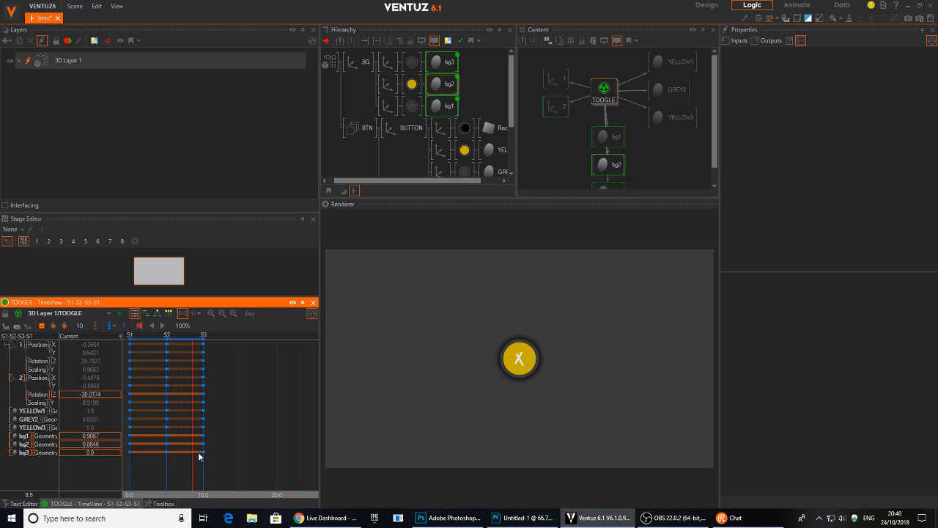
# - Test states S1 to S3 without the return connection by triggering Next, Begin and Next again on TOOGLE
pyautogui.click(156, 315)
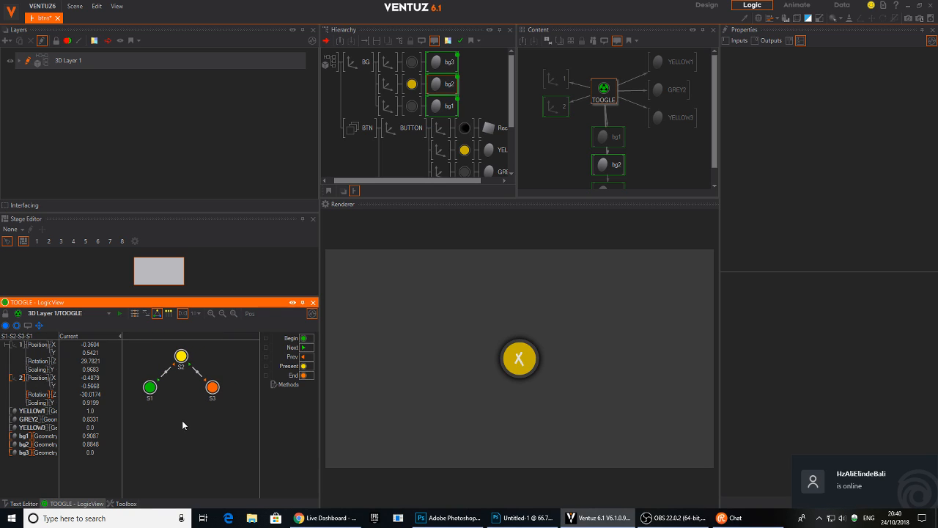
pyautogui.click(602, 89)
pyautogui.click(801, 141)
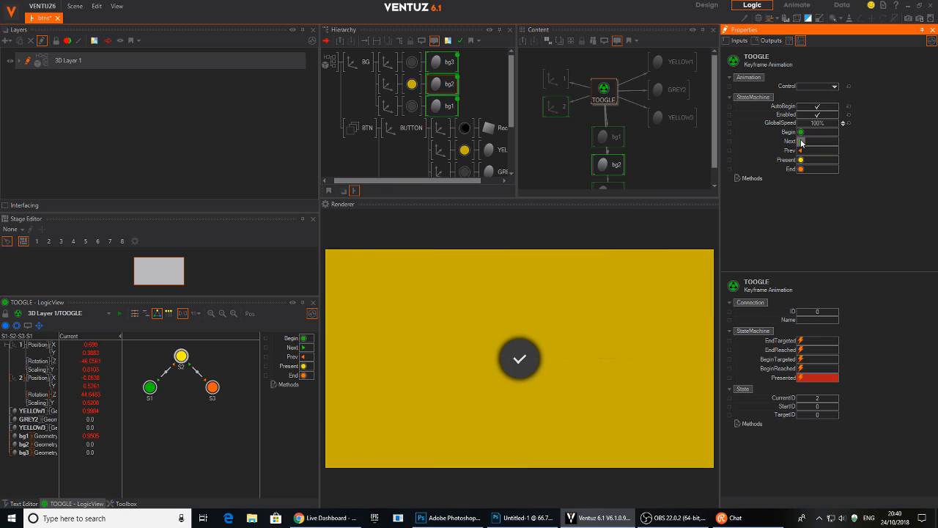
pyautogui.click(801, 142)
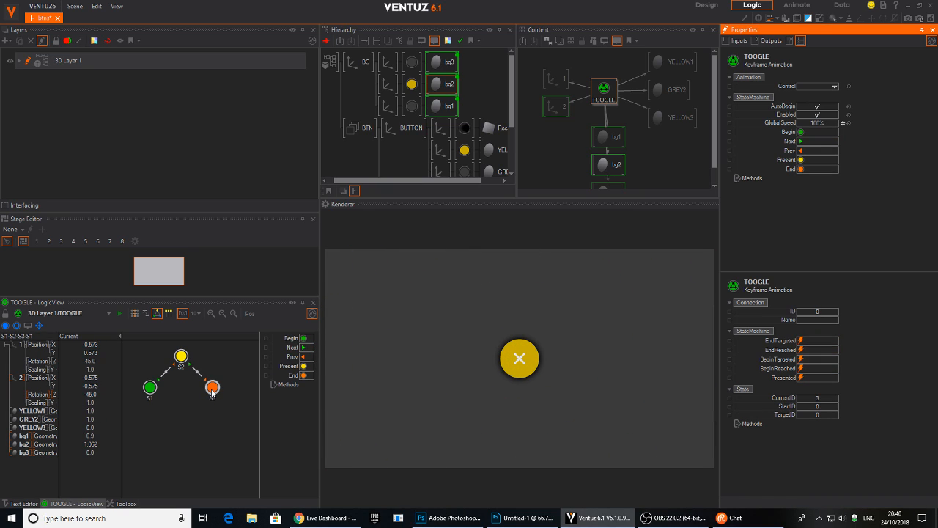
pyautogui.click(305, 339)
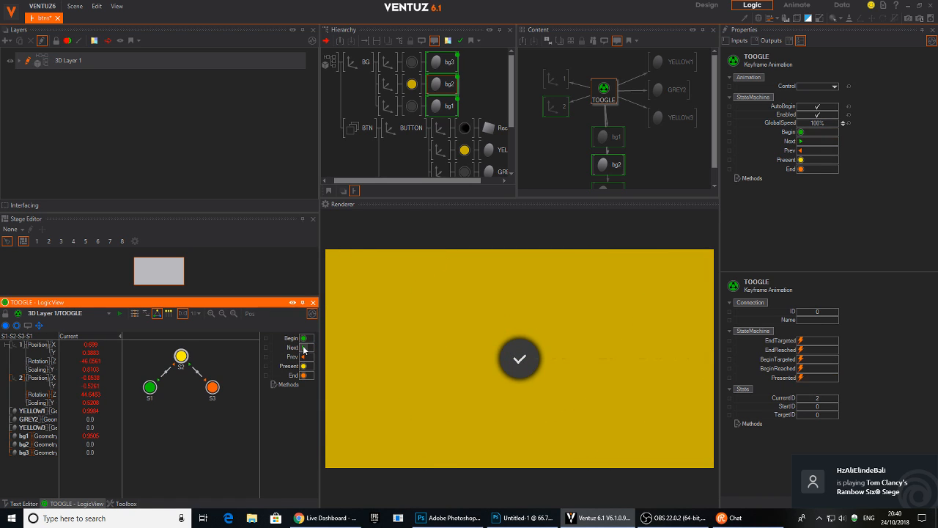
pyautogui.click(304, 348)
pyautogui.click(304, 349)
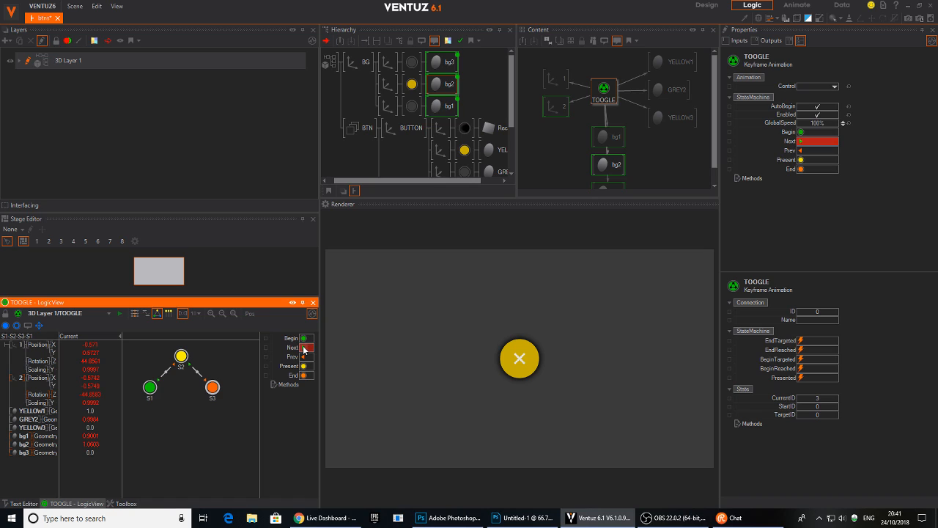
# - Add an Event node to the content network, name it JUMPTOBEGIN and place it above TOOGLE
pyautogui.click(618, 77)
pyautogui.scroll(-2, 604, 131)
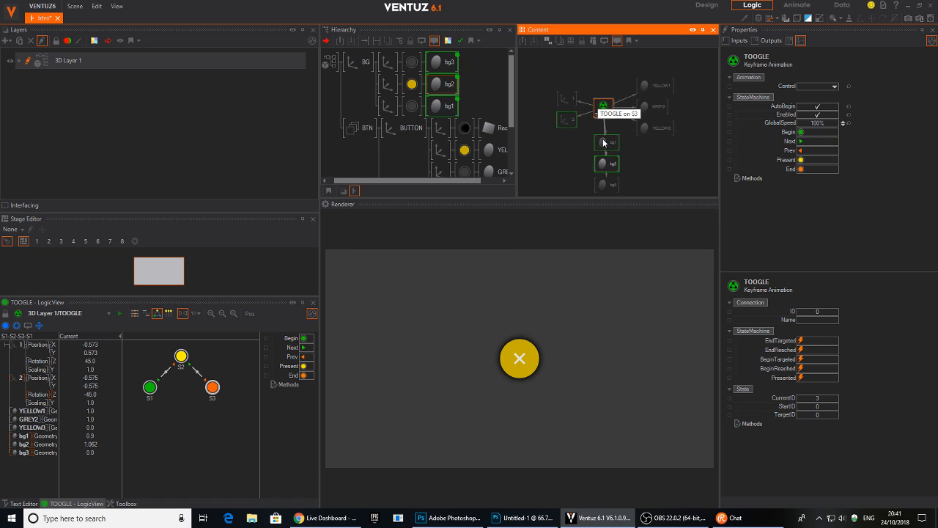
pyautogui.doubleClick(614, 77)
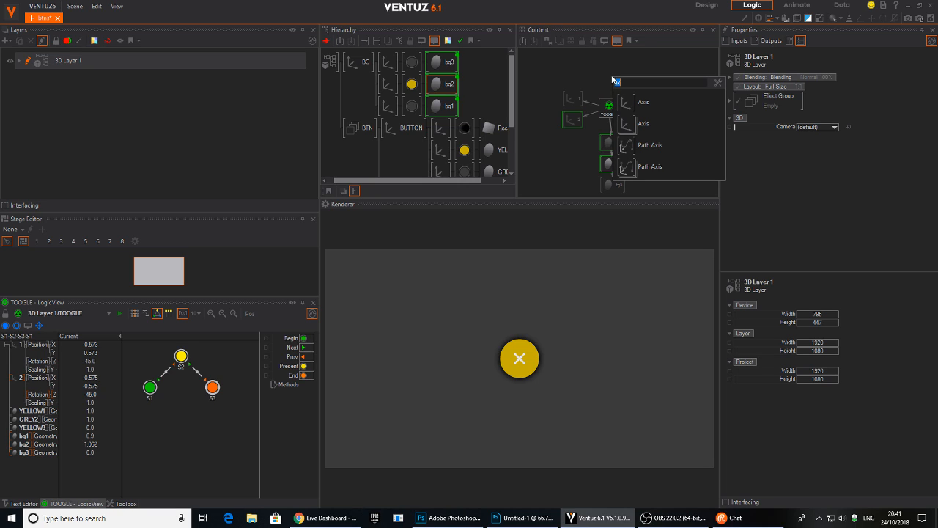
pyautogui.write('eve')
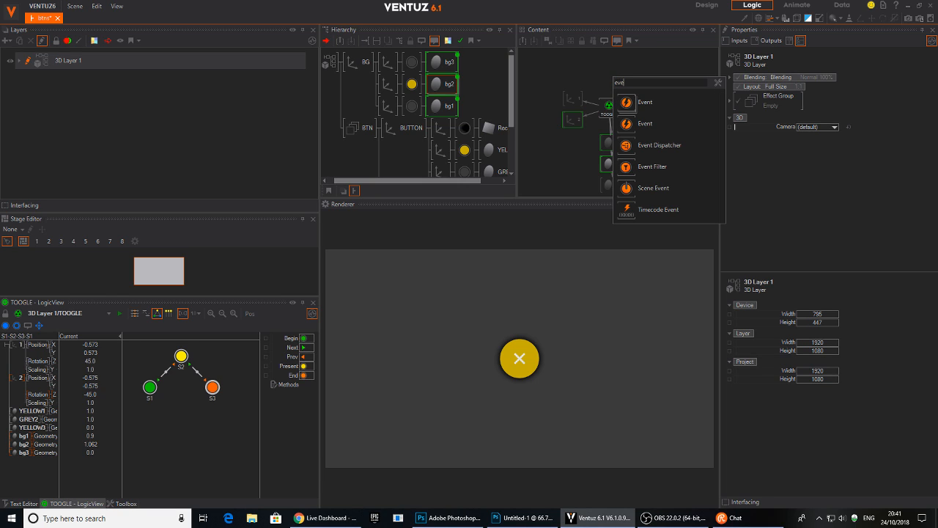
pyautogui.click(645, 102)
pyautogui.doubleClick(602, 82)
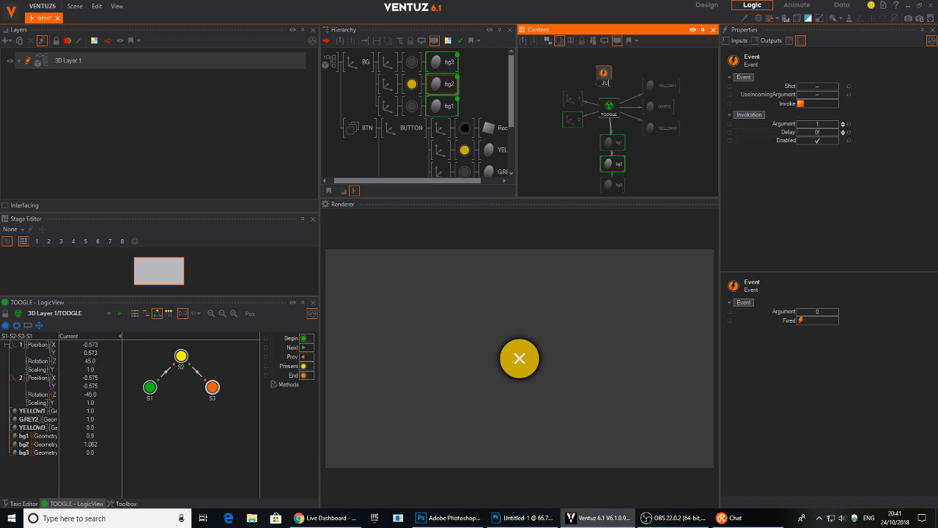
pyautogui.write('JUMPTOBEGIN')
pyautogui.press('Return')
pyautogui.moveTo(604, 82); pyautogui.dragTo(604, 76)
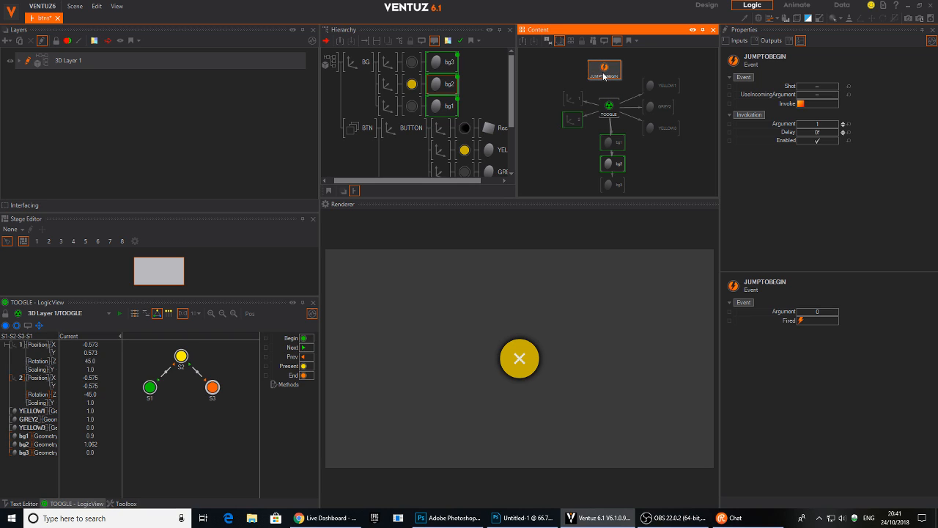
# - Bind JUMPTOBEGIN's Fired output to TOOGLE's Begin and add the event's Invoke input as a channel of the TOOGLE animation
pyautogui.click(609, 107)
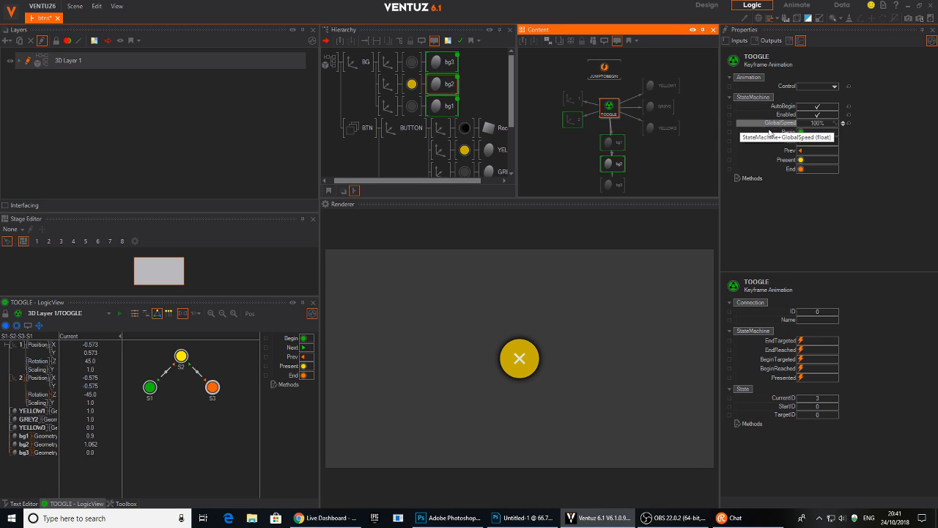
pyautogui.click(770, 130)
pyautogui.click(604, 70)
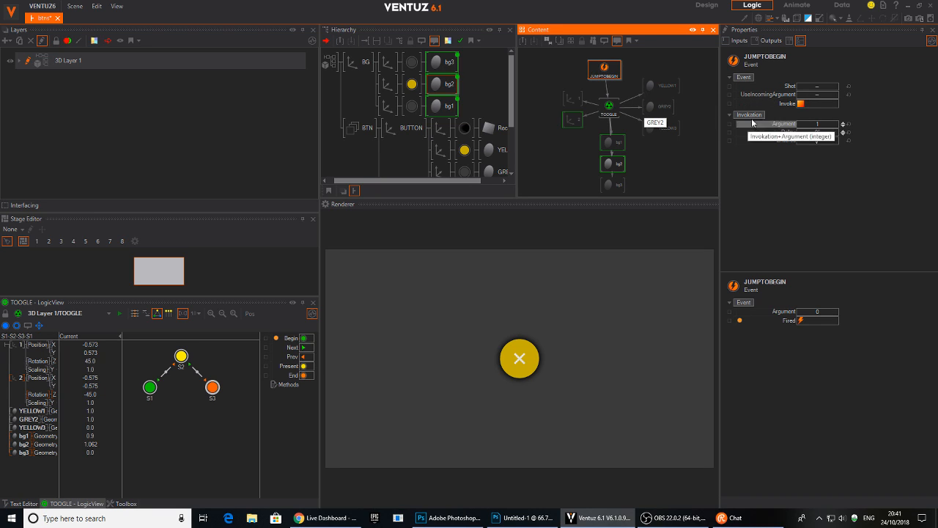
pyautogui.moveTo(769, 105); pyautogui.dragTo(609, 108)
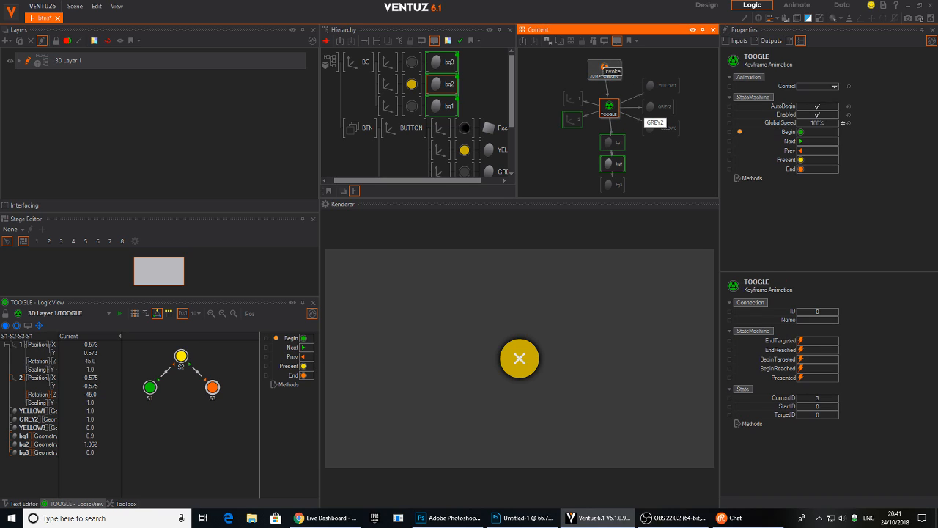
pyautogui.moveTo(601, 70); pyautogui.dragTo(609, 110)
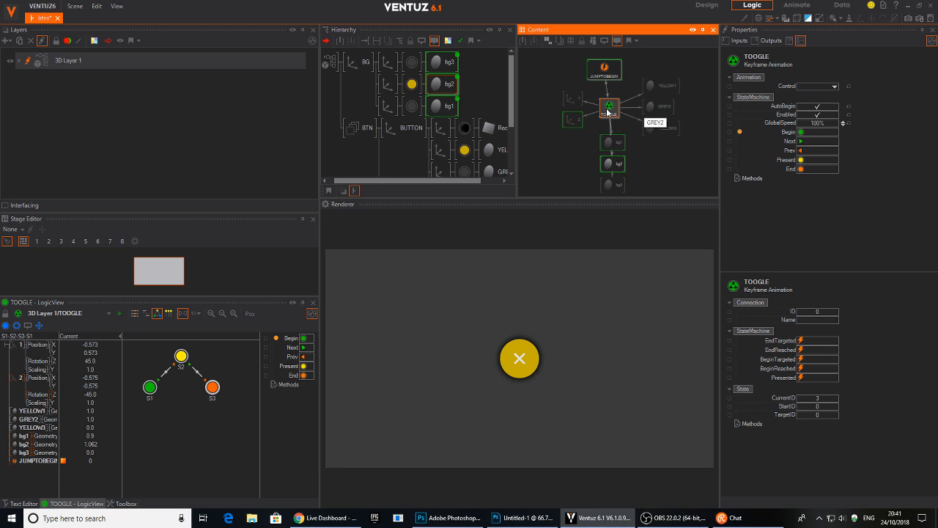
# - Key the JUMPTOBEGIN channel at state S3 in the TOOGLE timeline and return the time marker to S1
pyautogui.click(136, 313)
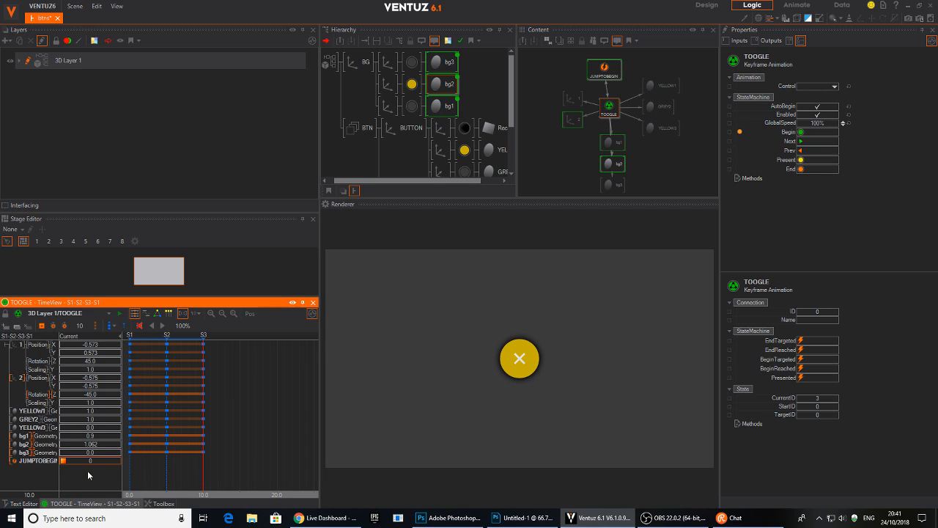
pyautogui.moveTo(185, 466); pyautogui.dragTo(205, 462)
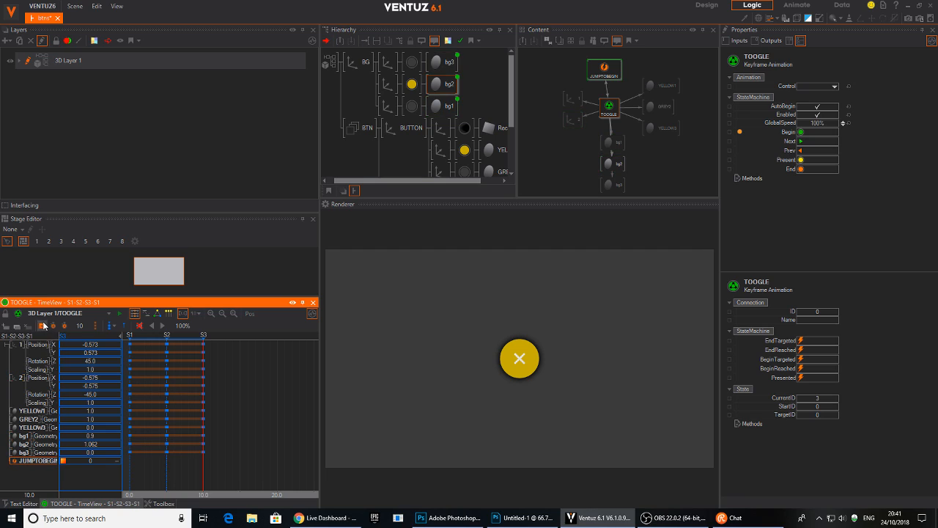
pyautogui.moveTo(185, 467); pyautogui.dragTo(130, 462)
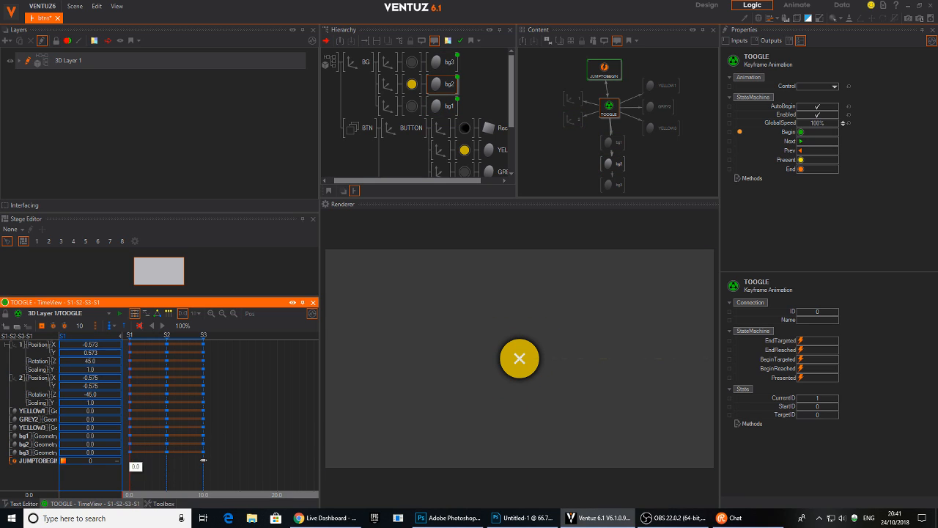
# - Trigger Next on TOOGLE repeatedly to test the automatic jump from S3 back to S1
pyautogui.click(802, 141)
pyautogui.click(802, 145)
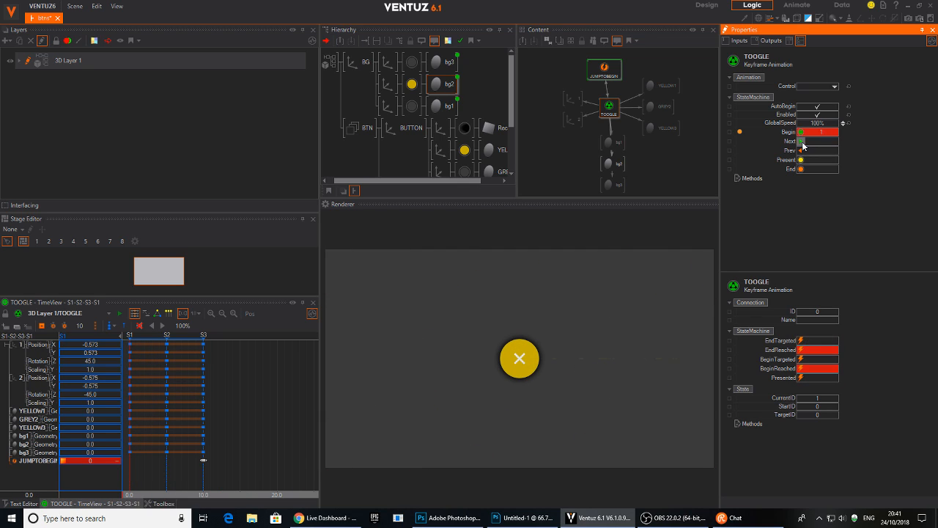
pyautogui.click(802, 144)
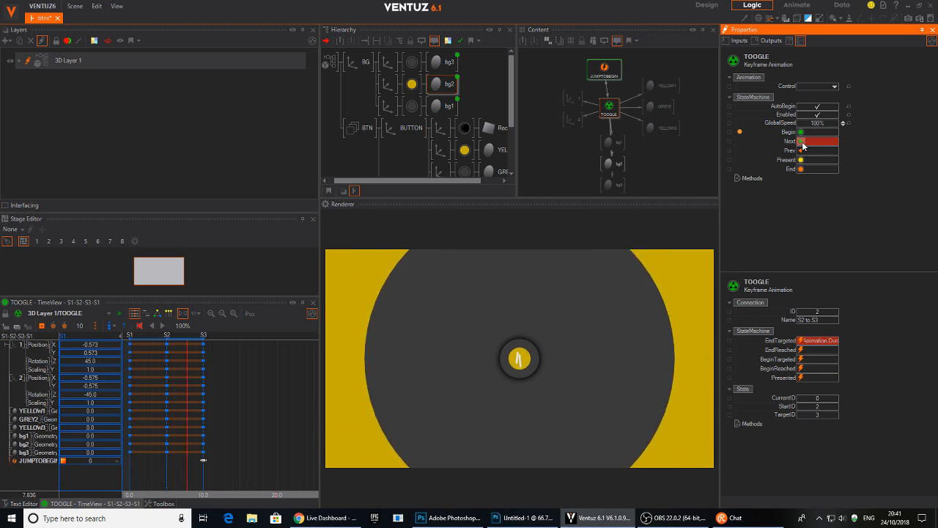
pyautogui.click(802, 143)
pyautogui.click(802, 144)
pyautogui.click(803, 144)
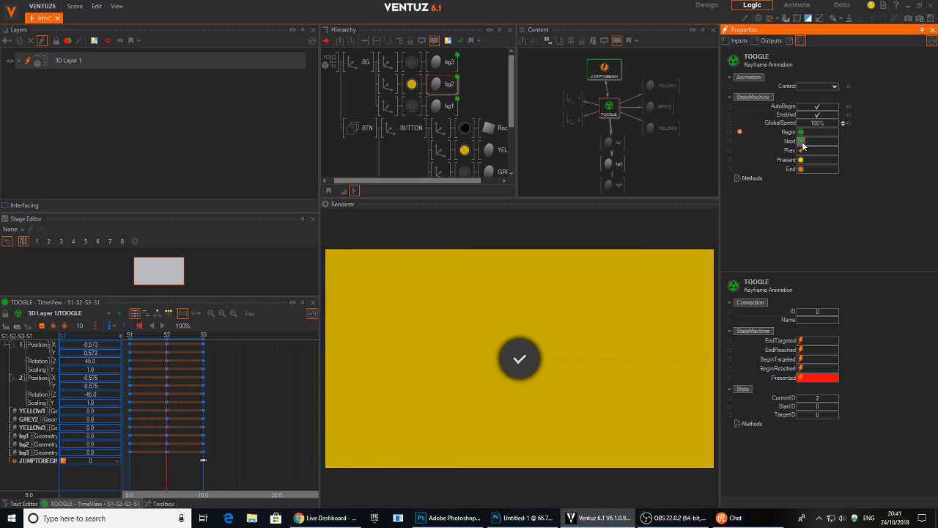
pyautogui.click(802, 144)
pyautogui.click(802, 144)
pyautogui.click(803, 144)
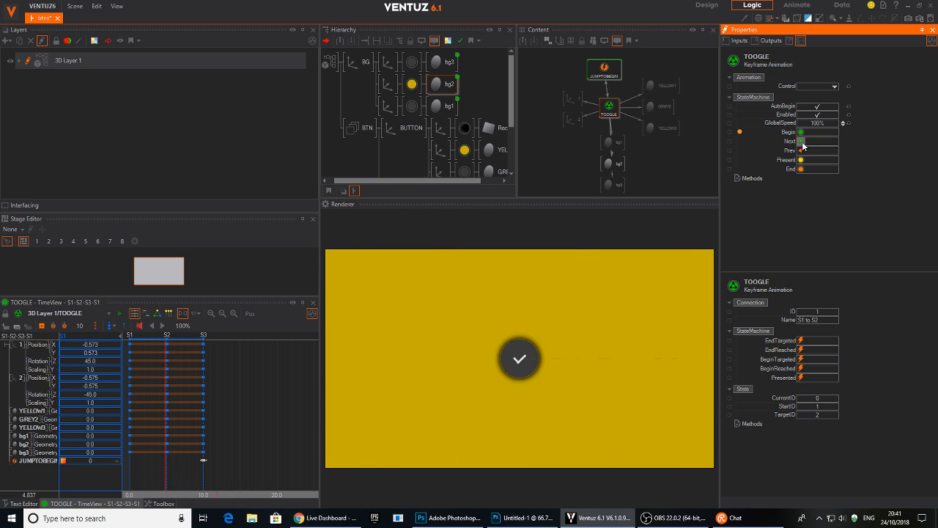
# - Insert a Touch Button node between the BTN group and the BUTTON axis in the hierarchy
pyautogui.click(387, 111)
pyautogui.scroll(-1, 388, 111)
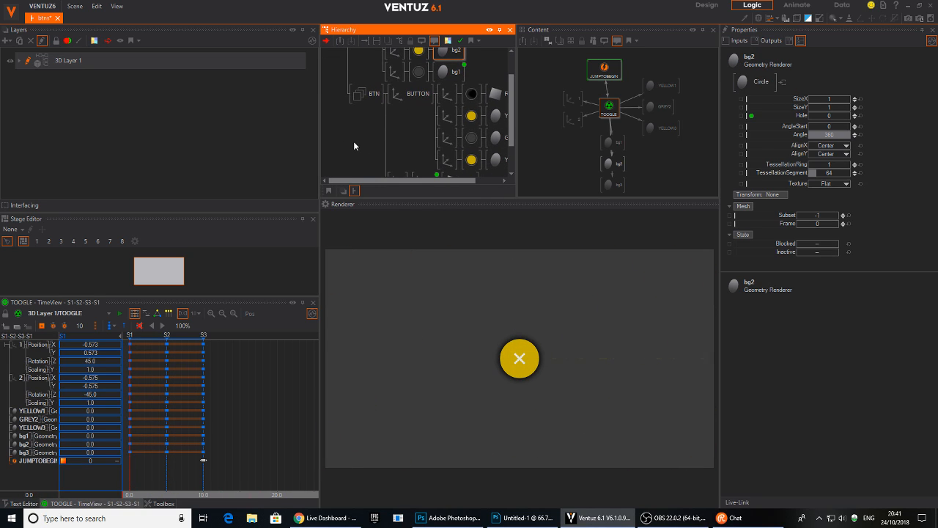
pyautogui.write('Eve')
pyautogui.write('touc')
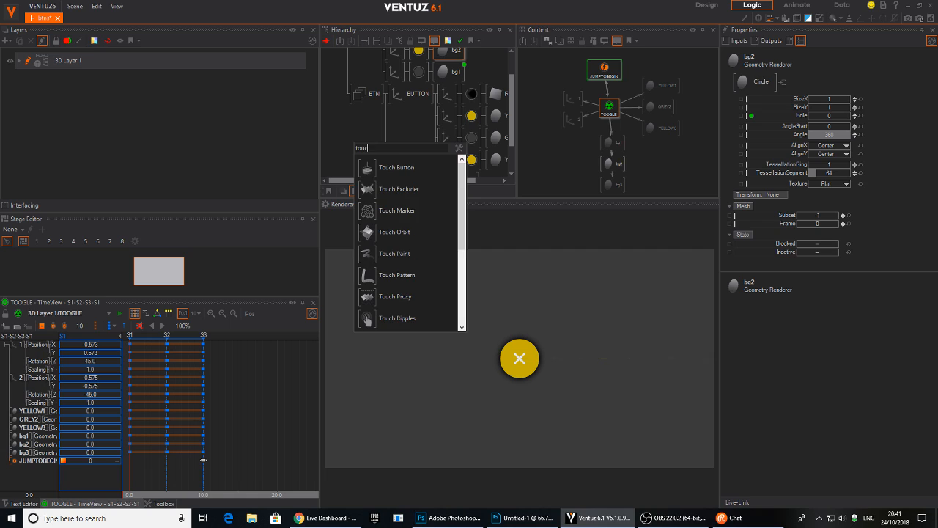
pyautogui.write('h')
pyautogui.click(384, 167)
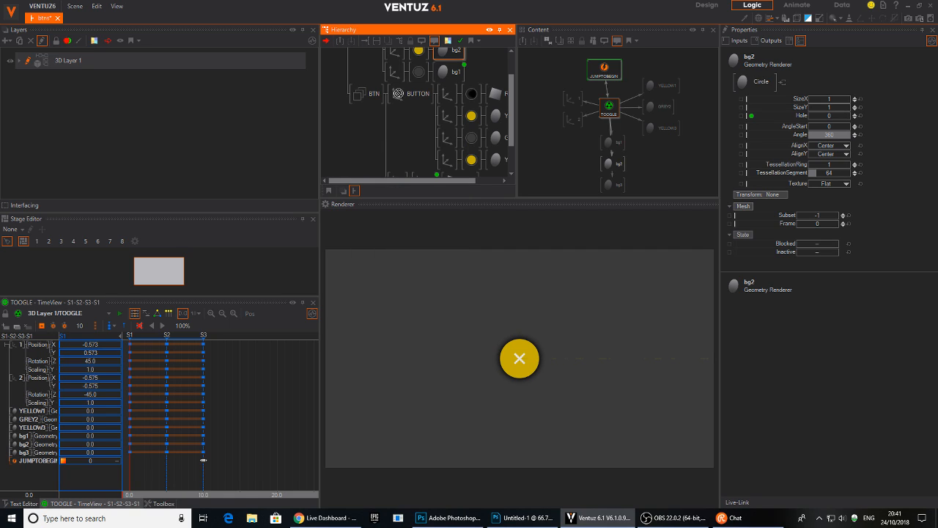
pyautogui.click(389, 98)
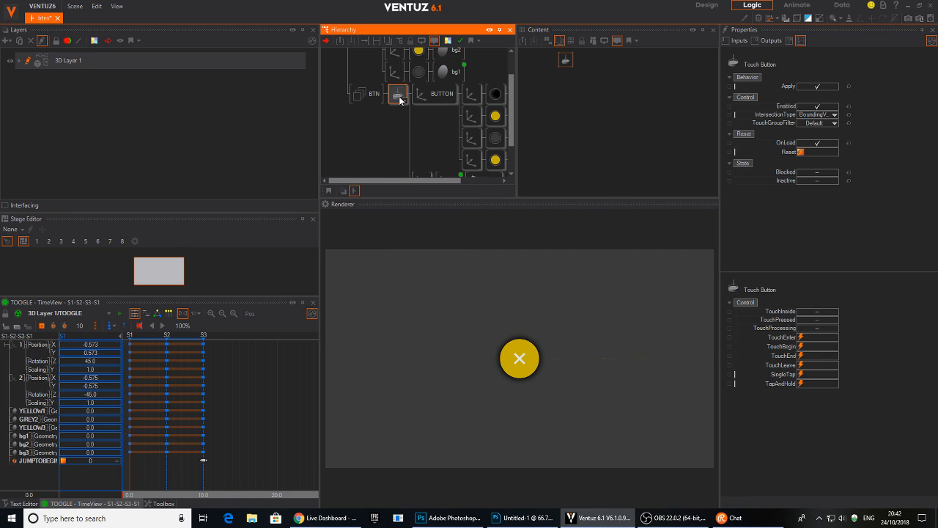
# - Display the Touch Button together with bg1's TOOGLE network, move its node beside the network and try the button in the renderer
pyautogui.moveTo(391, 156); pyautogui.dragTo(415, 141, button='middle')
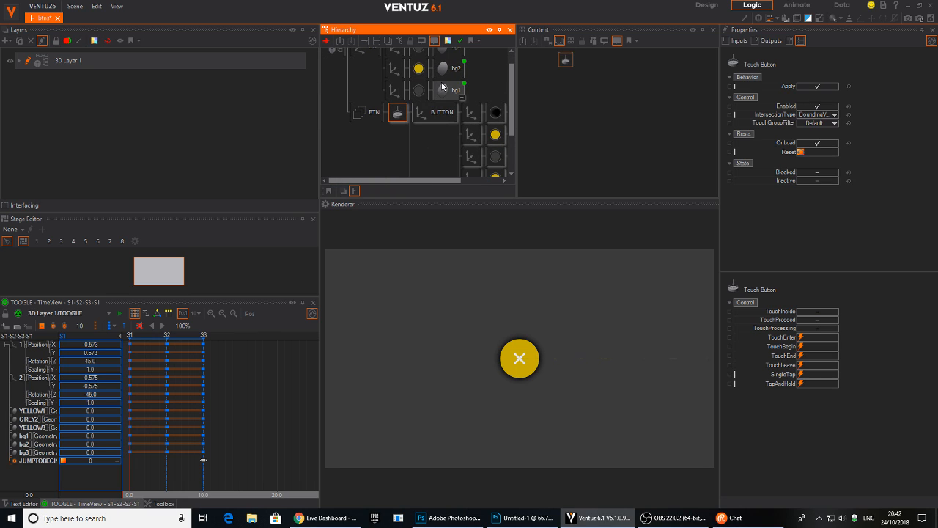
pyautogui.keyDown('ctrl'); pyautogui.click(448, 90); pyautogui.keyUp('ctrl')
pyautogui.click(605, 92)
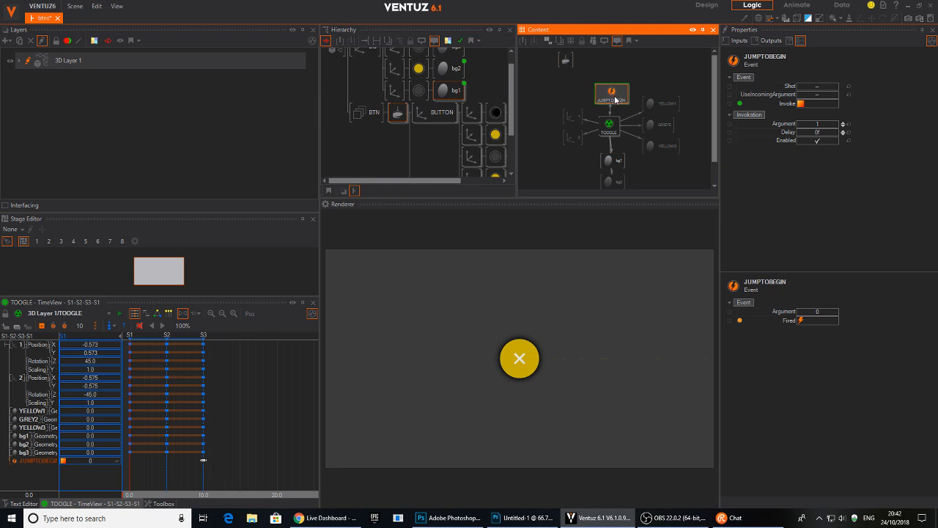
pyautogui.click(454, 91)
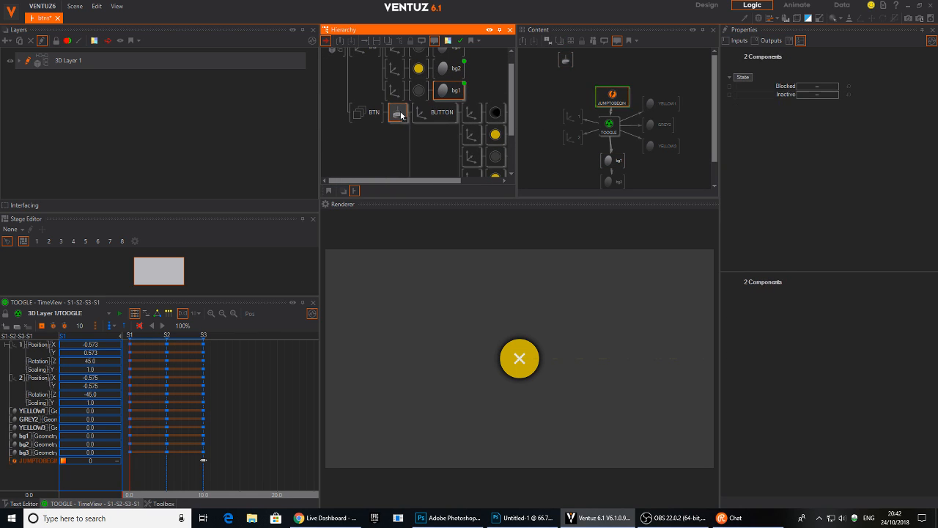
pyautogui.keyDown('ctrl'); pyautogui.click(449, 93); pyautogui.keyUp('ctrl')
pyautogui.click(568, 77)
pyautogui.moveTo(567, 63); pyautogui.dragTo(541, 84)
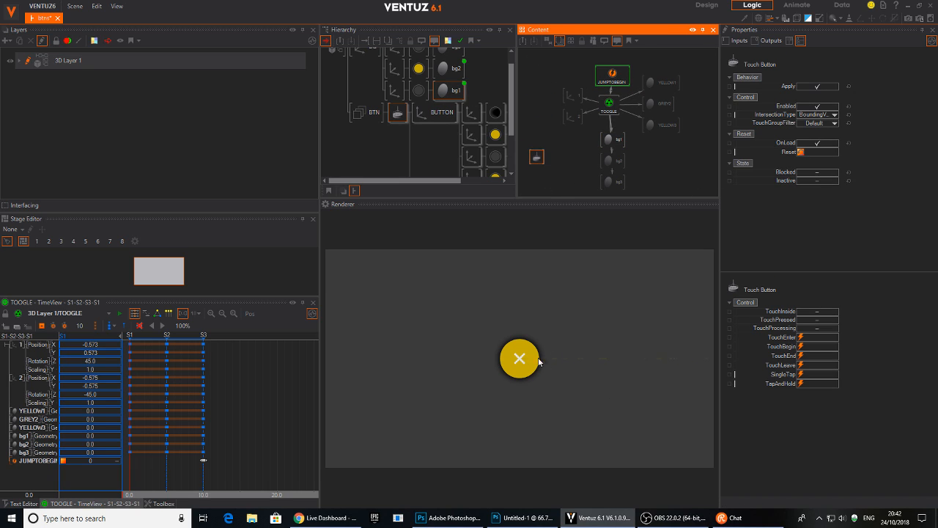
pyautogui.click(520, 365)
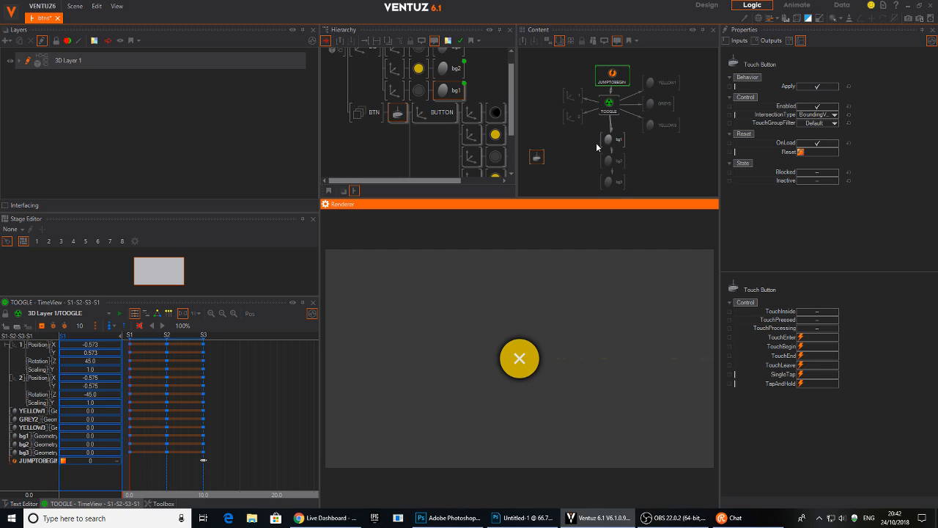
# - Bind the Touch Button's touch event to the Next trigger of the TOOGLE keyframe animation
pyautogui.click(606, 105)
pyautogui.click(781, 143)
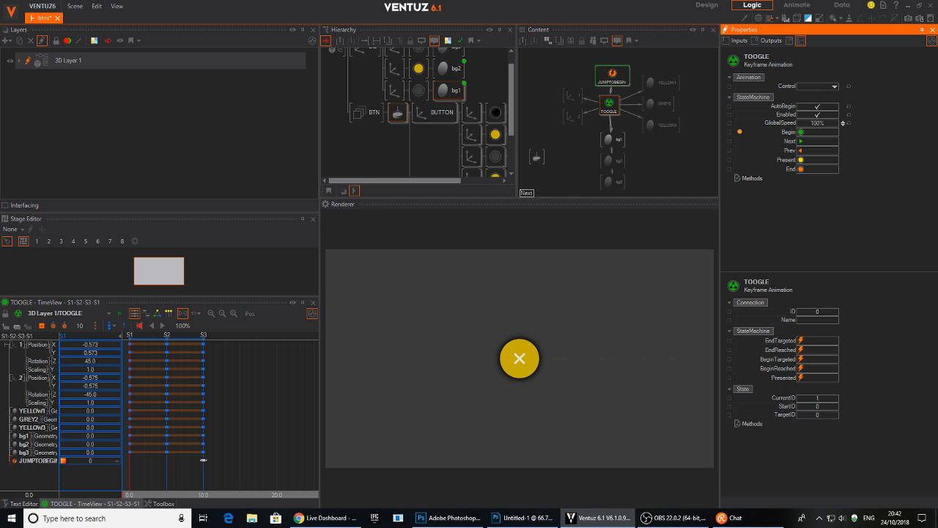
pyautogui.moveTo(536, 156); pyautogui.dragTo(536, 157)
pyautogui.click(556, 176)
# - Test the button repeatedly in the renderer to check that each touch advances the TOOGLE animation
pyautogui.click(525, 368)
pyautogui.click(526, 368)
pyautogui.click(525, 367)
pyautogui.click(526, 367)
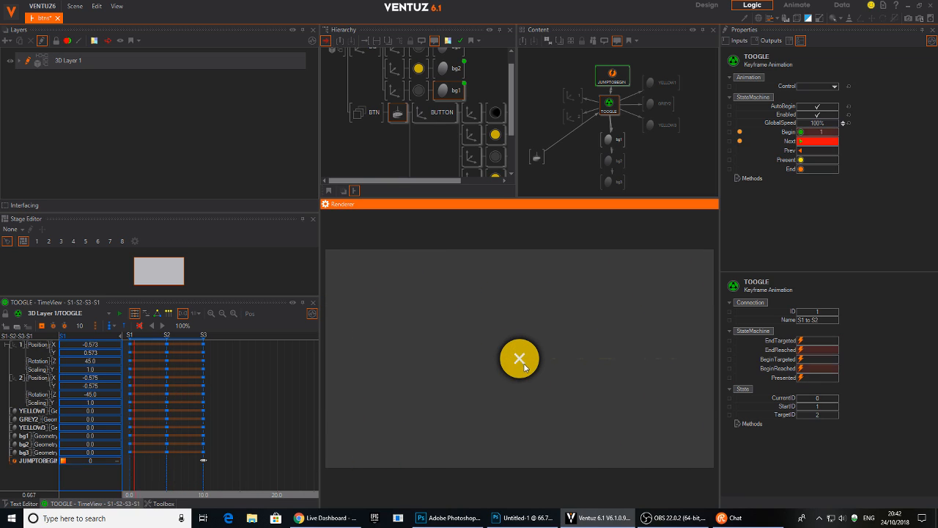
pyautogui.click(525, 367)
pyautogui.click(525, 367)
pyautogui.click(524, 367)
pyautogui.click(525, 366)
pyautogui.click(524, 367)
pyautogui.click(524, 366)
pyautogui.click(525, 366)
pyautogui.click(525, 366)
pyautogui.click(526, 367)
pyautogui.click(526, 367)
pyautogui.click(525, 368)
pyautogui.click(525, 367)
pyautogui.click(526, 367)
pyautogui.click(526, 367)
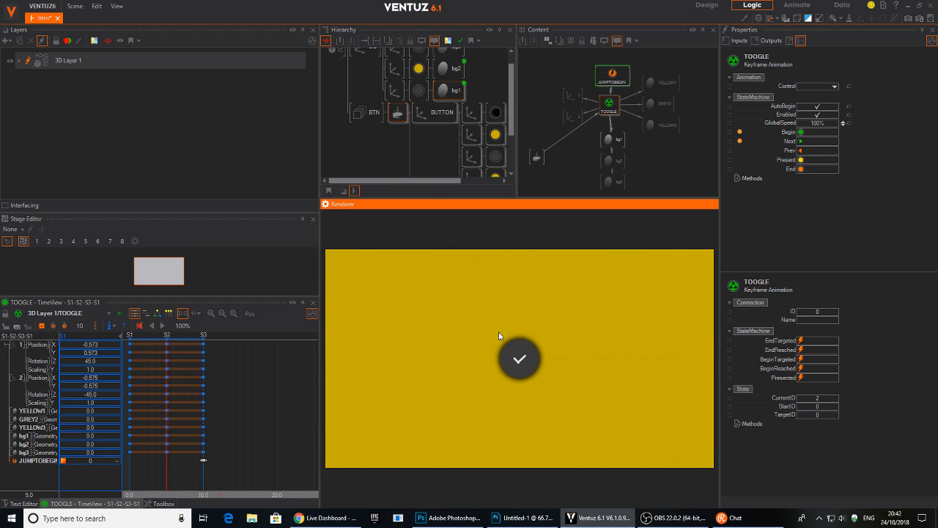
pyautogui.click(498, 359)
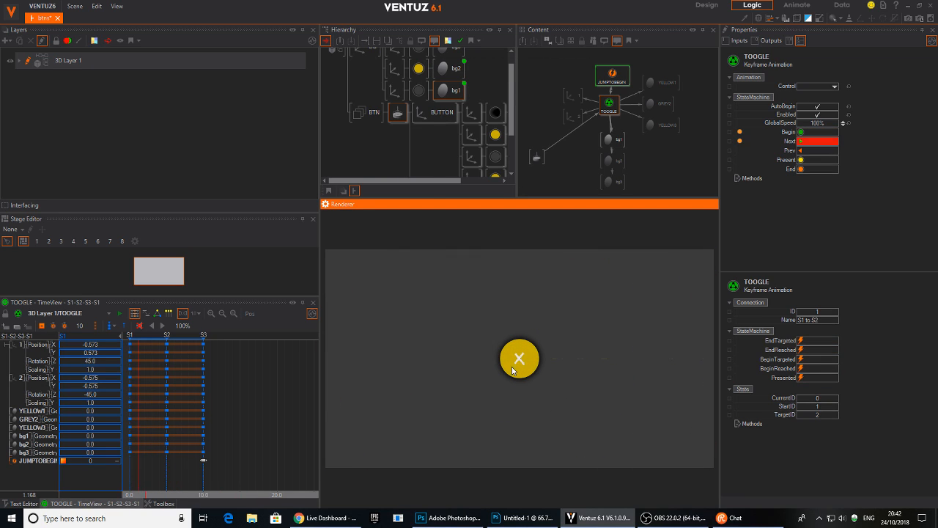
pyautogui.click(518, 370)
pyautogui.click(518, 370)
pyautogui.click(519, 371)
pyautogui.click(519, 372)
pyautogui.click(520, 372)
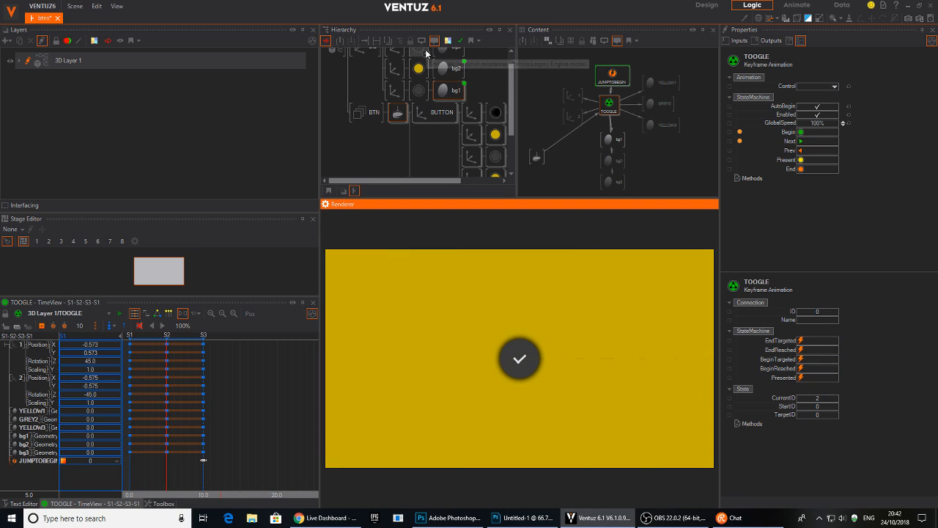
# - Display the three yellow materials together and bind them all to a new Color Solid material provider node placed beside them
pyautogui.click(393, 105)
pyautogui.moveTo(402, 117); pyautogui.dragTo(414, 78, button='middle')
pyautogui.moveTo(444, 112); pyautogui.dragTo(406, 130, button='middle')
pyautogui.click(455, 139)
pyautogui.keyDown('ctrl'); pyautogui.click(455, 96); pyautogui.keyUp('ctrl')
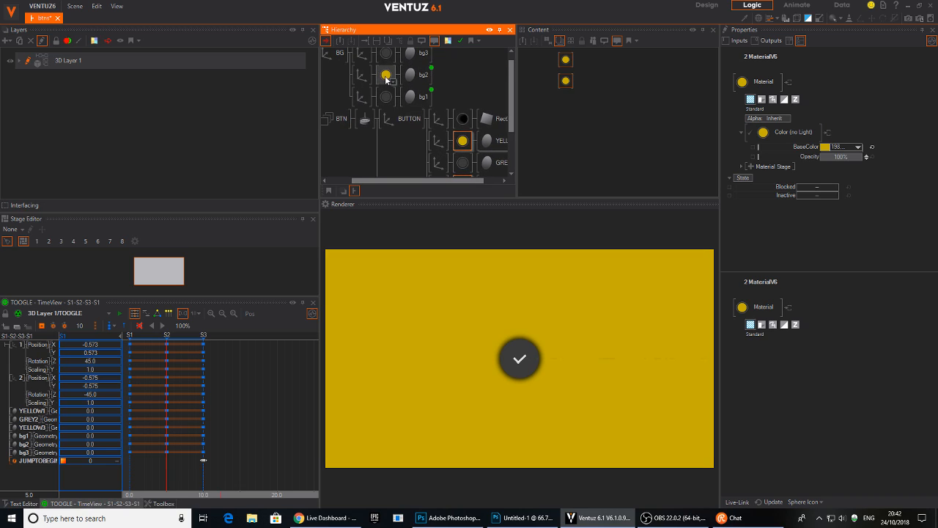
pyautogui.click(587, 138)
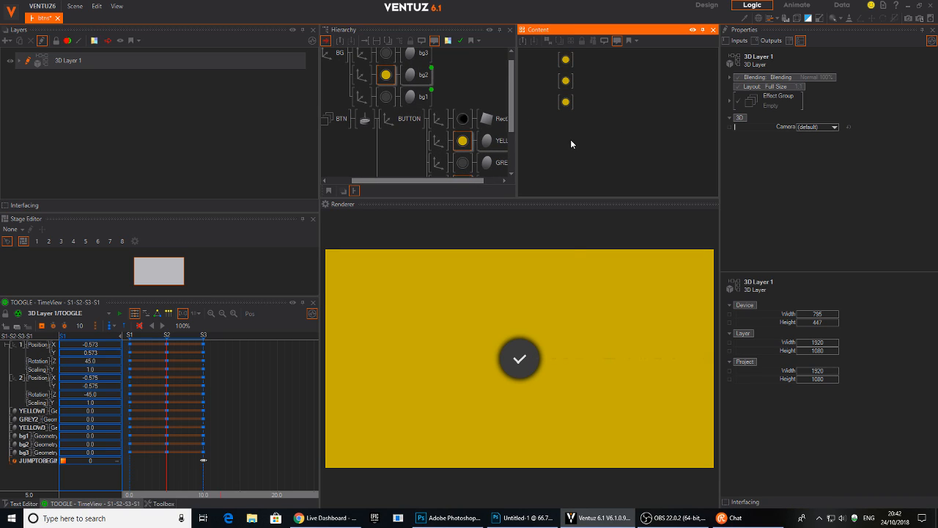
pyautogui.doubleClick(570, 144)
pyautogui.write('col')
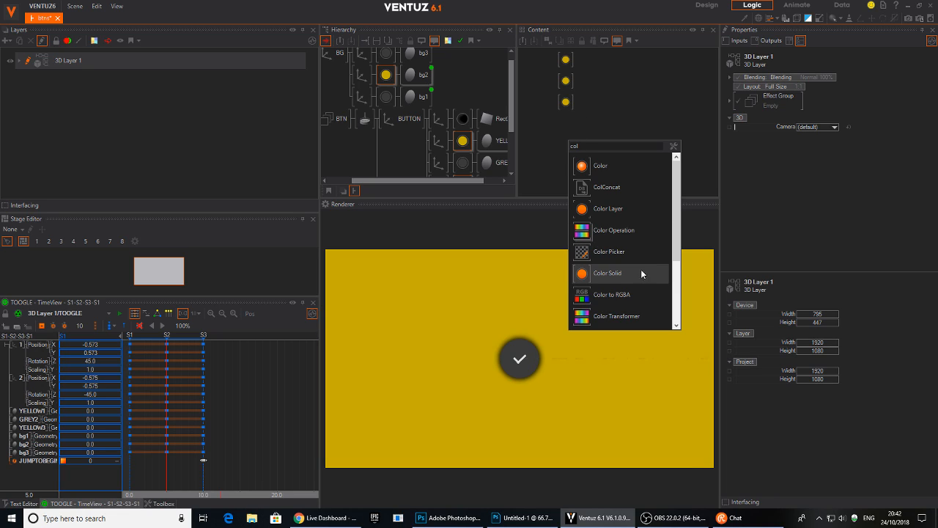
pyautogui.click(582, 277)
pyautogui.click(543, 135)
pyautogui.moveTo(543, 134); pyautogui.dragTo(533, 78)
pyautogui.click(565, 60)
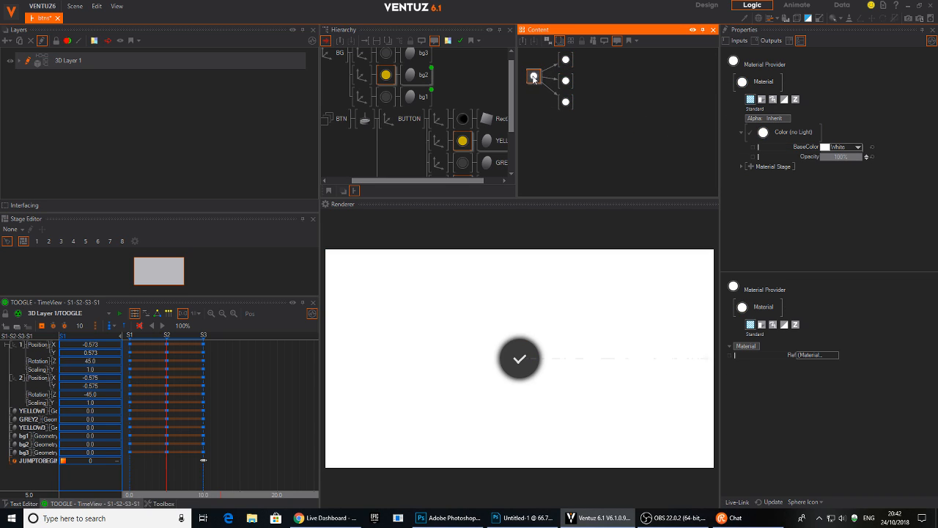
# - Collapse the BG and BTN branches in the hierarchy and insert a Group node in front of both
pyautogui.click(396, 83)
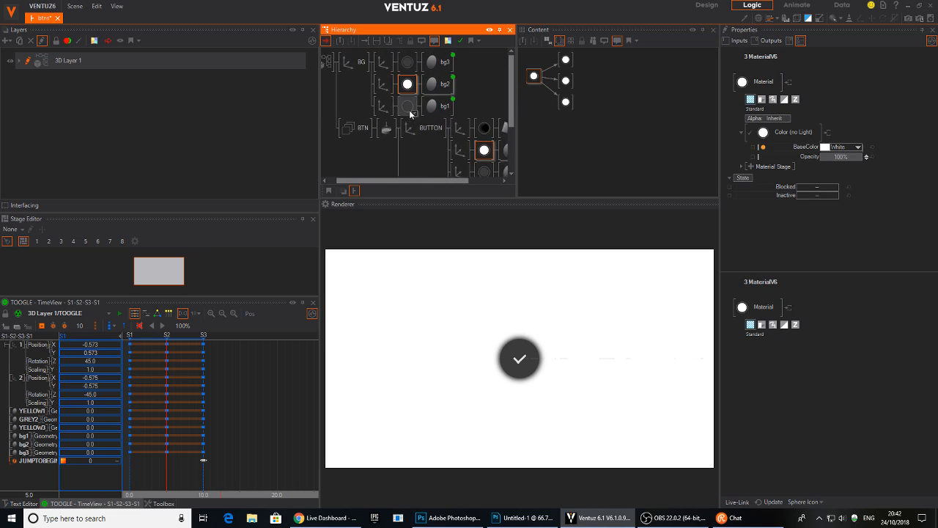
pyautogui.doubleClick(362, 63)
pyautogui.doubleClick(364, 79)
pyautogui.doubleClick(364, 86)
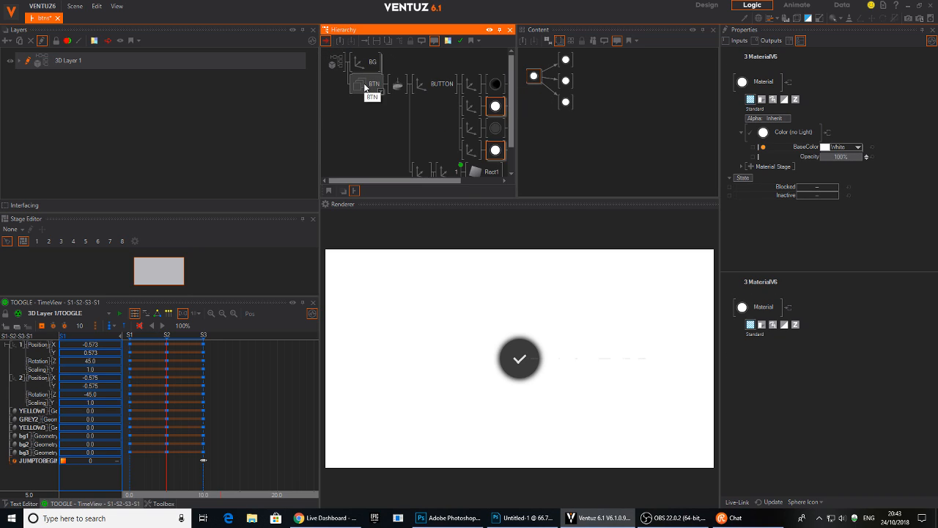
pyautogui.doubleClick(366, 83)
pyautogui.click(365, 60)
pyautogui.doubleClick(350, 126)
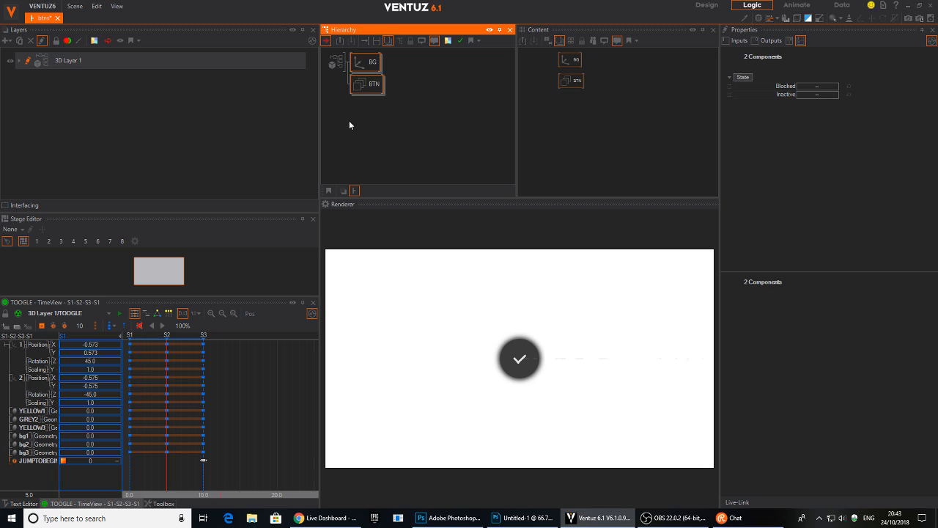
pyautogui.write('group')
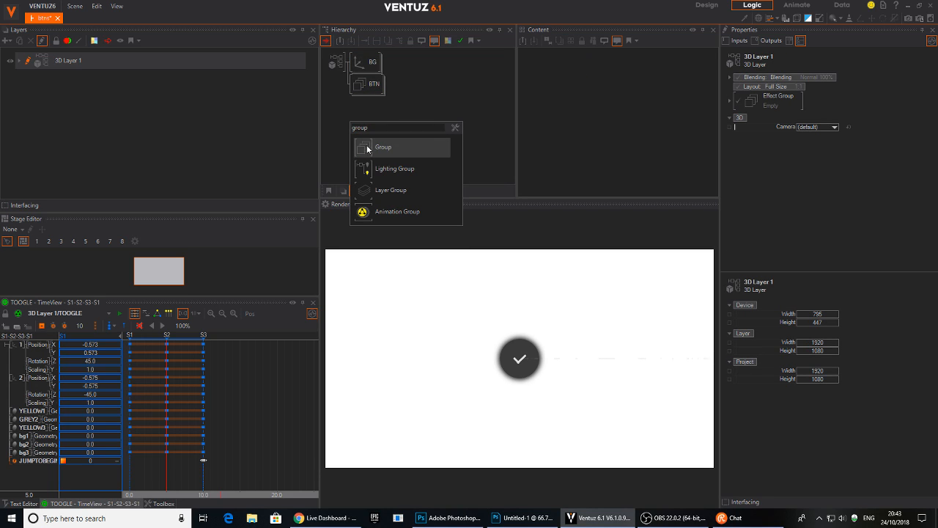
pyautogui.click(382, 147)
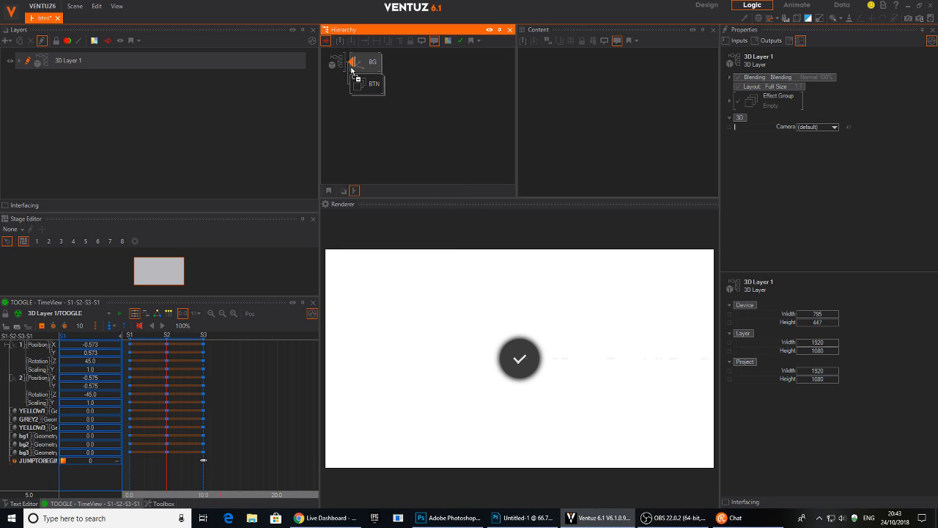
pyautogui.click(355, 66)
pyautogui.click(360, 65)
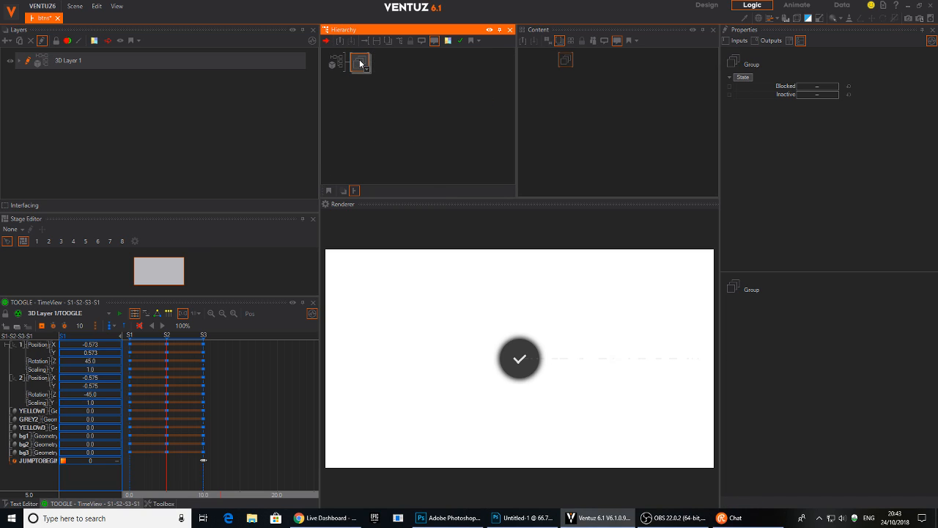
# - Convert the new Group into a Hierarchy Container and name it TOGGLE
pyautogui.doubleClick(360, 65)
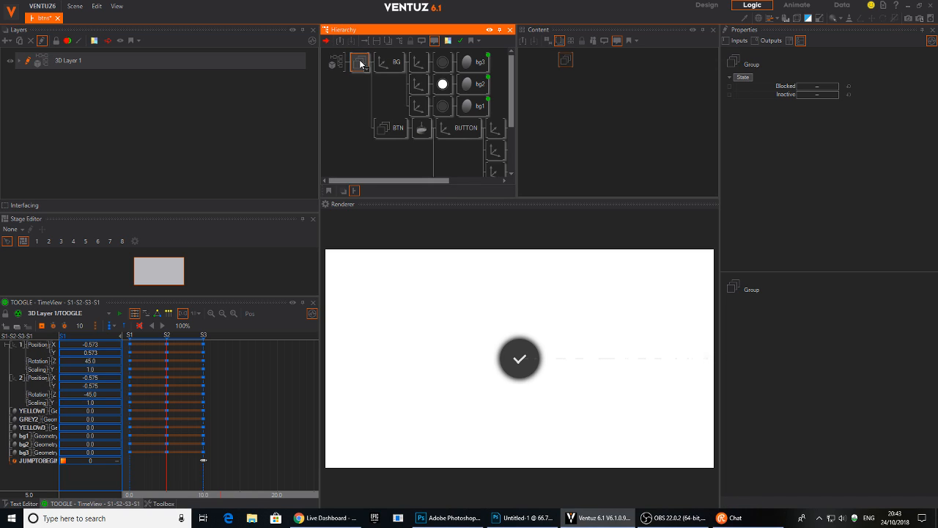
pyautogui.rightClick(360, 63)
pyautogui.click(396, 157)
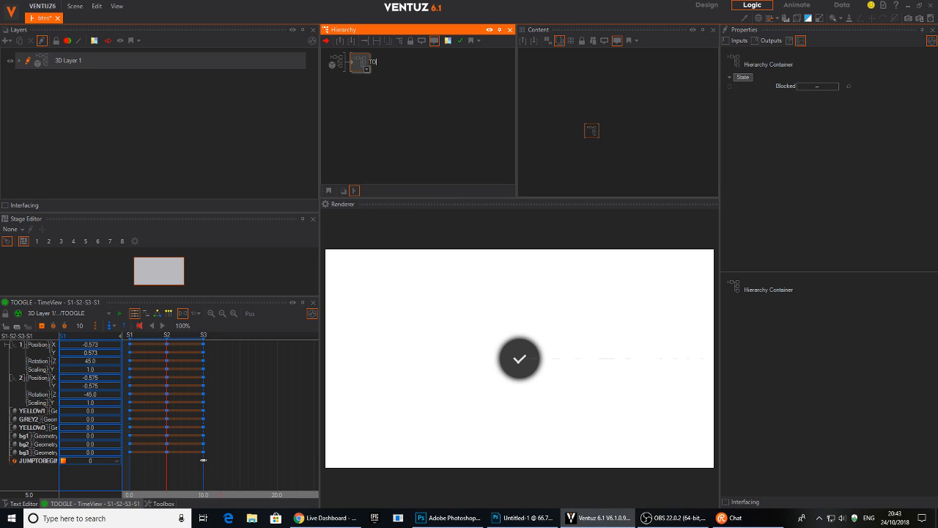
# - Expose the material provider's BaseColor on the TOGGLE container and return to the container's parent level
pyautogui.doubleClick(356, 64)
pyautogui.click(442, 83)
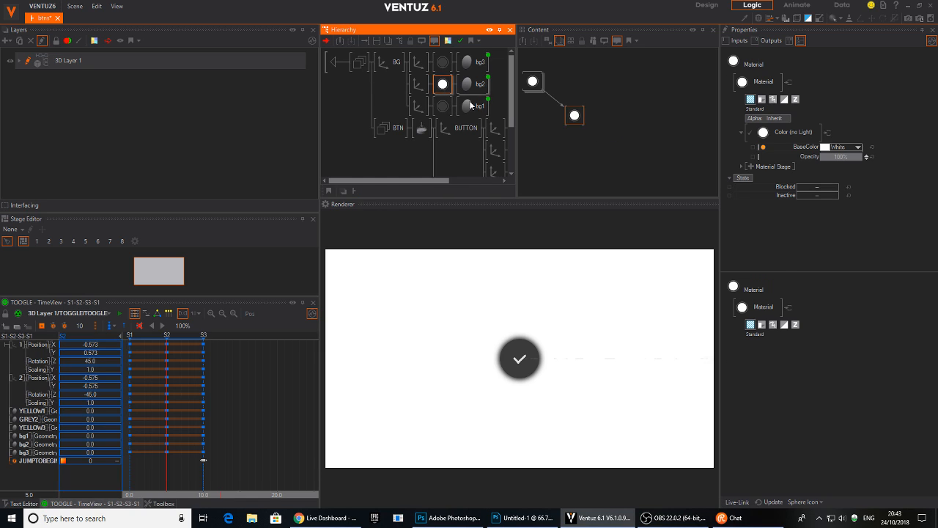
pyautogui.click(532, 80)
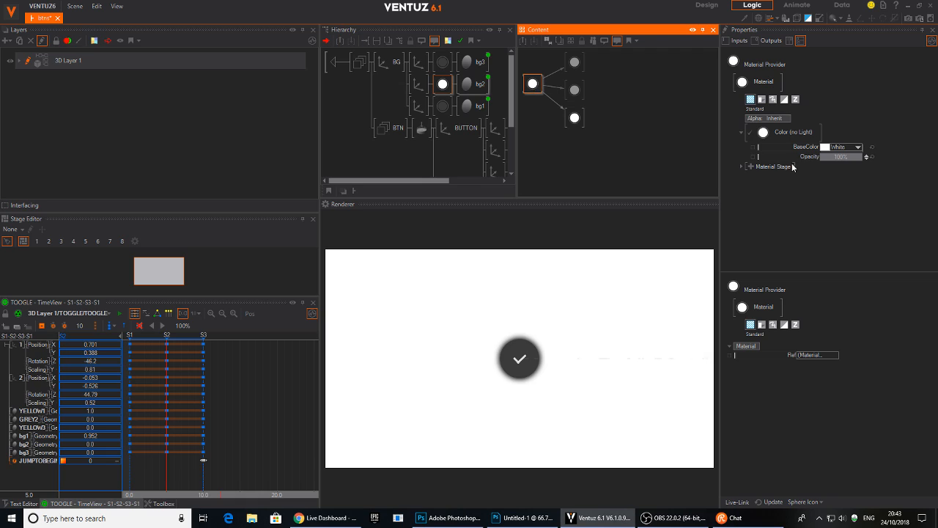
pyautogui.click(753, 146)
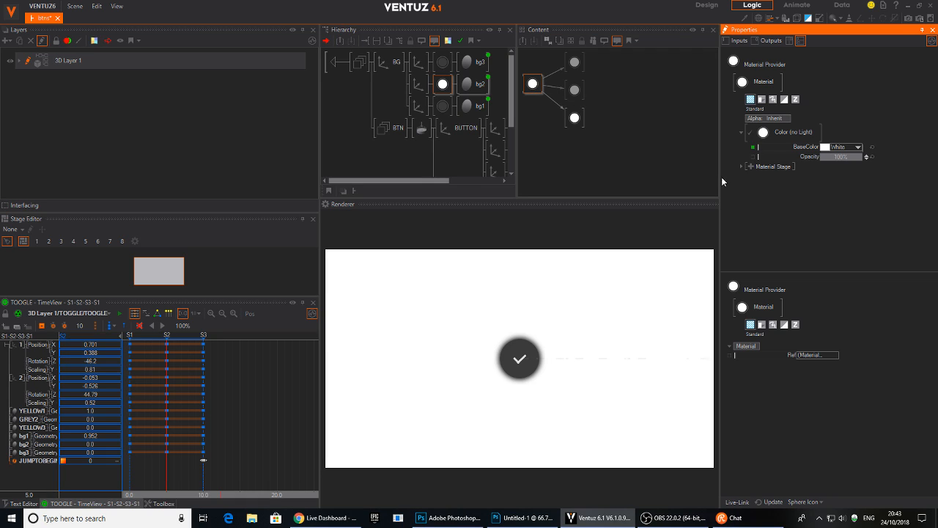
pyautogui.click(337, 65)
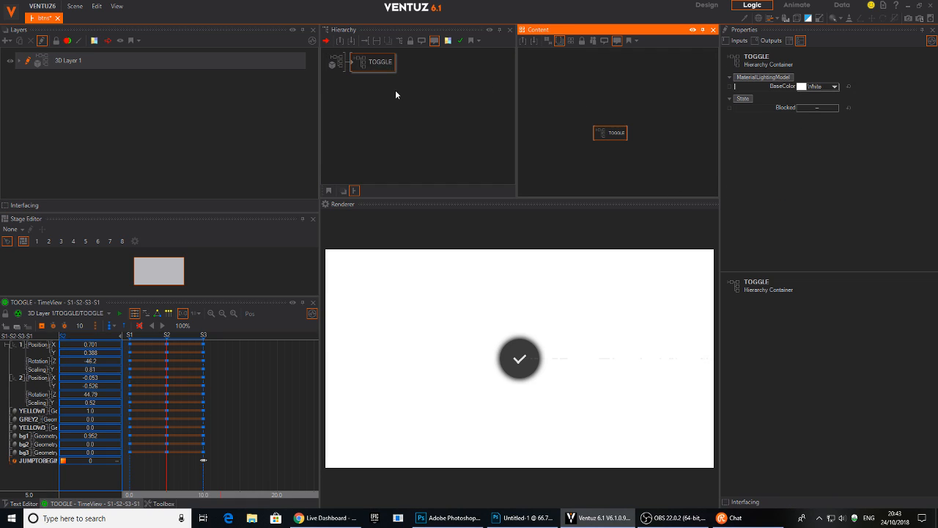
# - Set the TOGGLE container's exposed BaseColor to a bright blue
pyautogui.click(835, 87)
pyautogui.click(751, 115)
pyautogui.moveTo(803, 117); pyautogui.dragTo(835, 118)
pyautogui.moveTo(761, 114); pyautogui.dragTo(778, 128)
pyautogui.click(741, 241)
pyautogui.click(834, 87)
# - Toggle the button repeatedly in the renderer to check the blue colour through the whole animation cycle
pyautogui.click(525, 360)
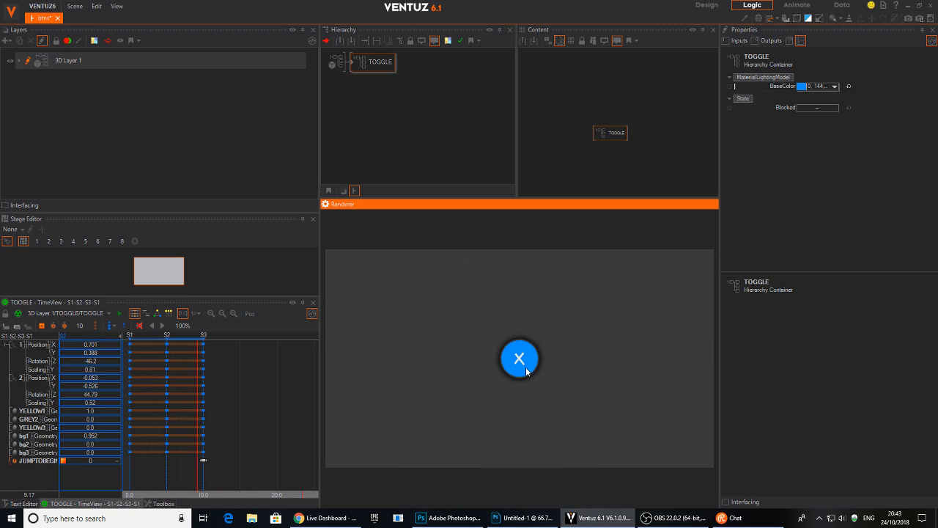
pyautogui.click(518, 376)
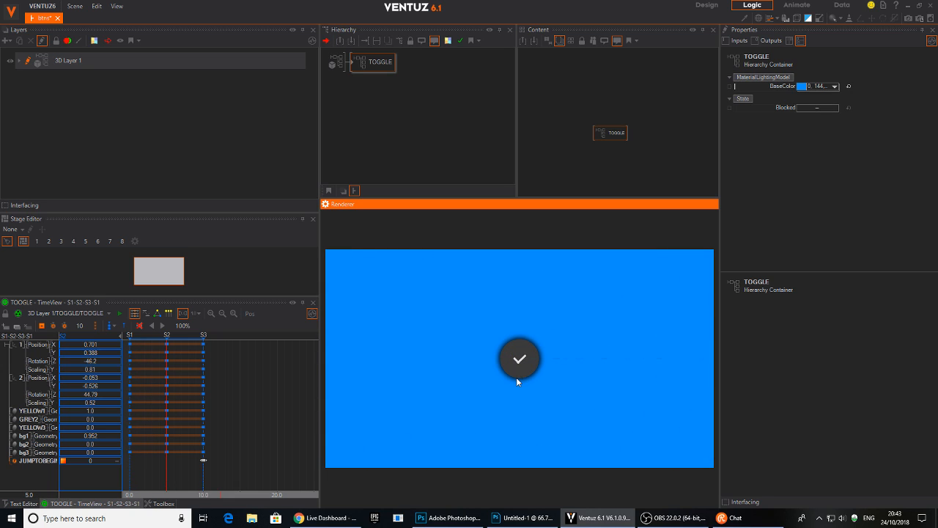
pyautogui.click(518, 377)
pyautogui.click(518, 378)
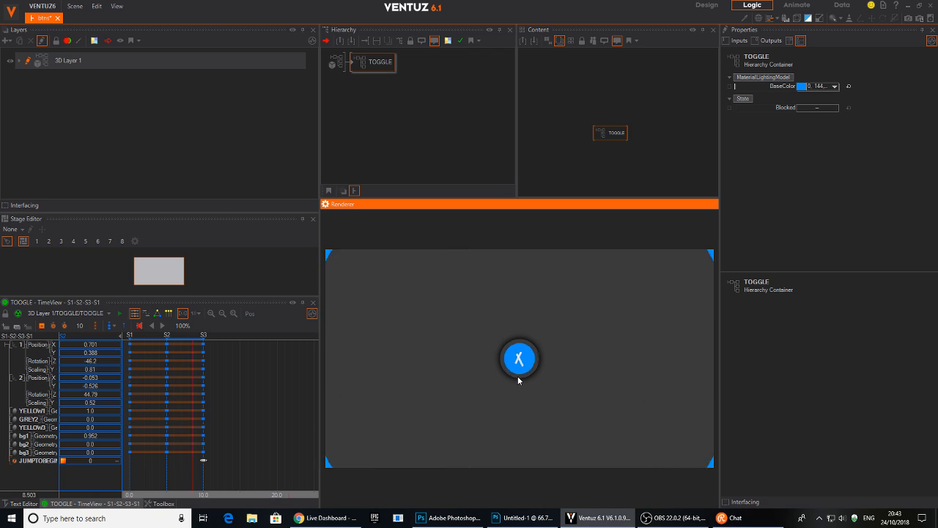
pyautogui.click(518, 377)
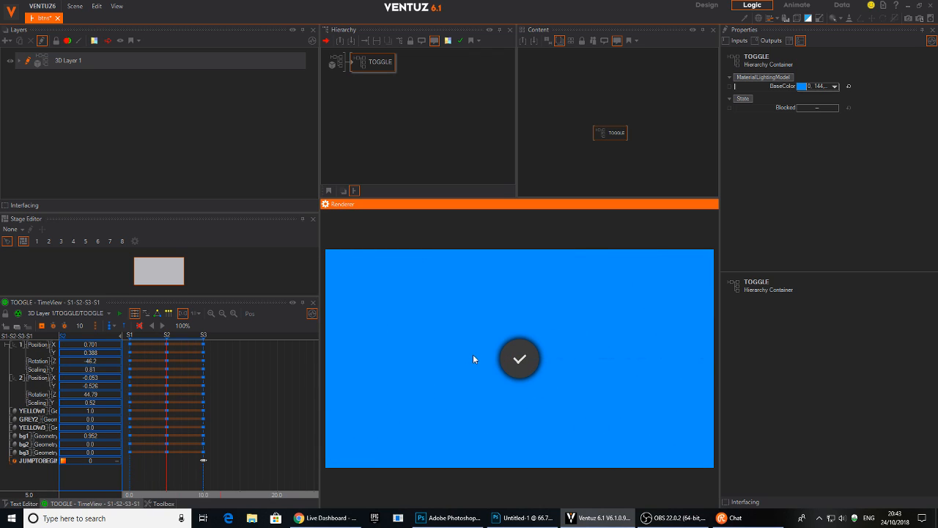
pyautogui.click(517, 370)
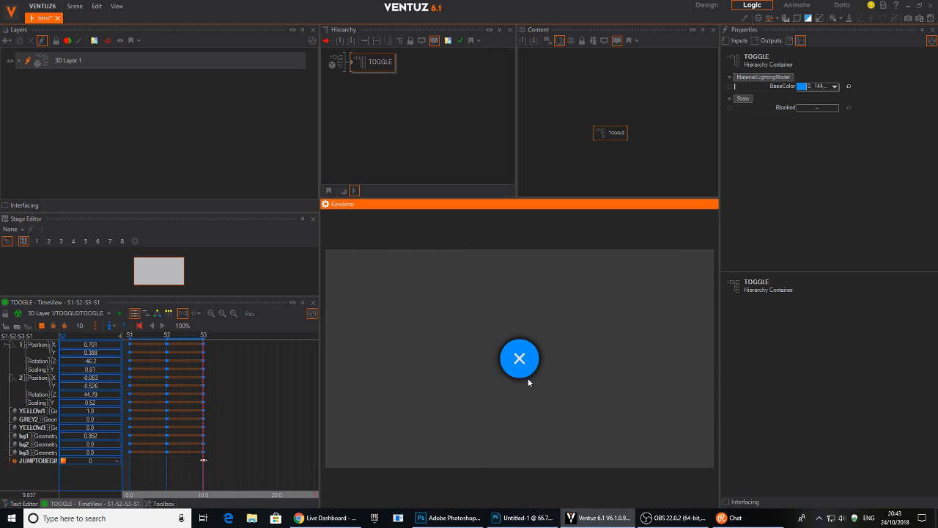
pyautogui.click(516, 373)
pyautogui.click(504, 376)
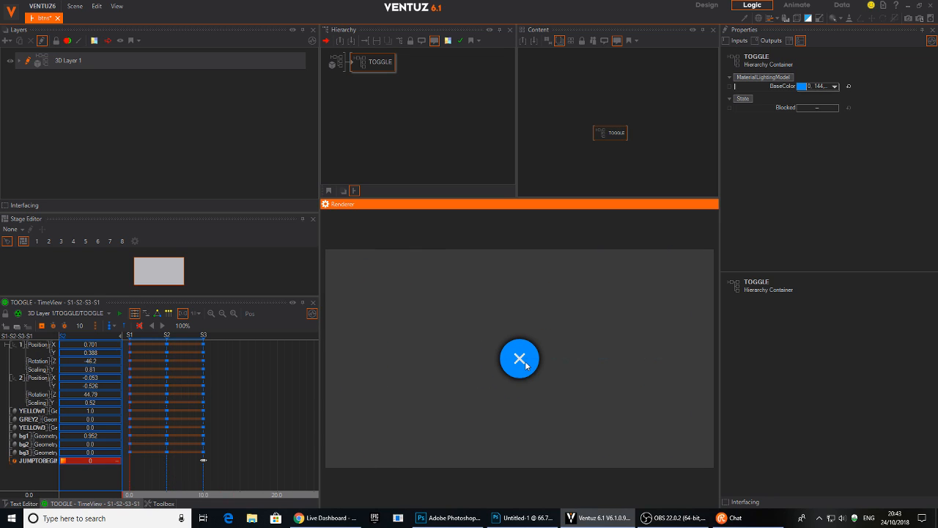
pyautogui.click(522, 363)
pyautogui.click(511, 370)
pyautogui.click(519, 371)
pyautogui.click(523, 367)
pyautogui.click(523, 368)
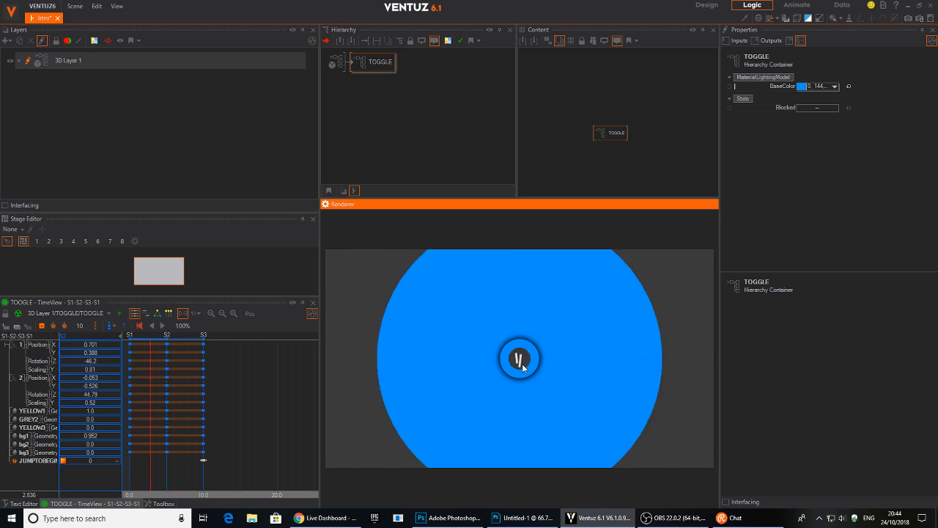
pyautogui.click(522, 368)
pyautogui.click(523, 368)
pyautogui.click(522, 368)
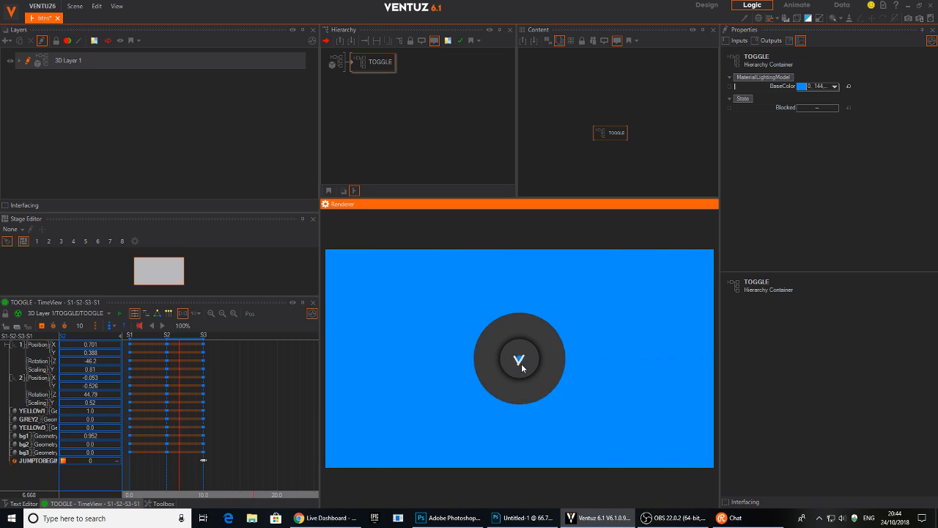
pyautogui.click(523, 367)
pyautogui.click(522, 367)
pyautogui.click(522, 367)
# - Enlarge the renderer by narrowing the neighbouring panels, and test the blue toggle button at the larger size
pyautogui.moveTo(162, 222); pyautogui.dragTo(144, 229)
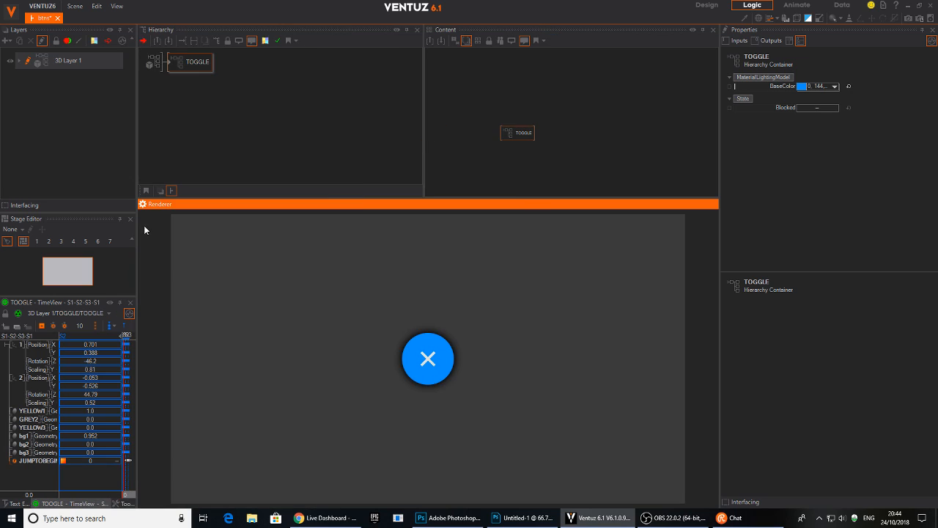
pyautogui.click(445, 370)
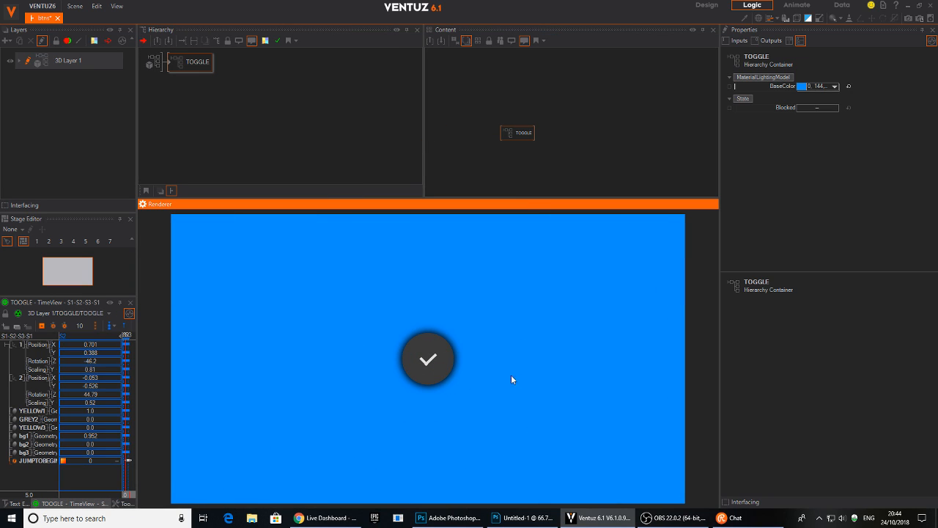
pyautogui.click(435, 372)
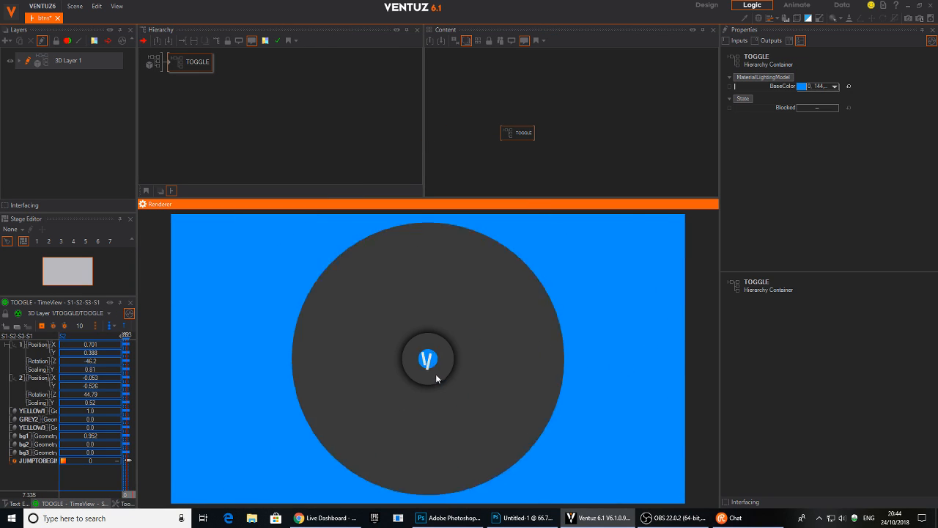
pyautogui.click(435, 375)
pyautogui.click(432, 376)
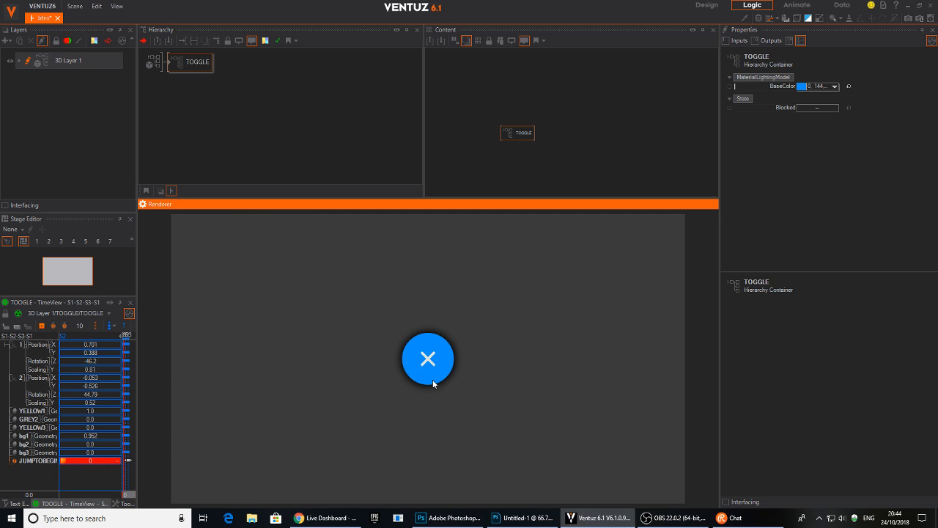
pyautogui.click(432, 377)
pyautogui.click(431, 373)
pyautogui.click(433, 373)
pyautogui.click(433, 374)
pyautogui.click(433, 372)
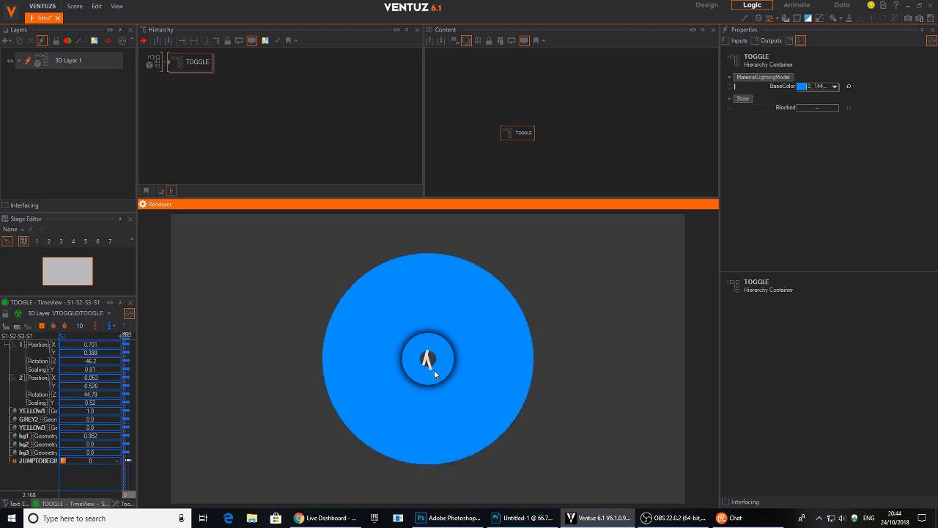
pyautogui.click(434, 362)
pyautogui.click(435, 358)
pyautogui.click(435, 356)
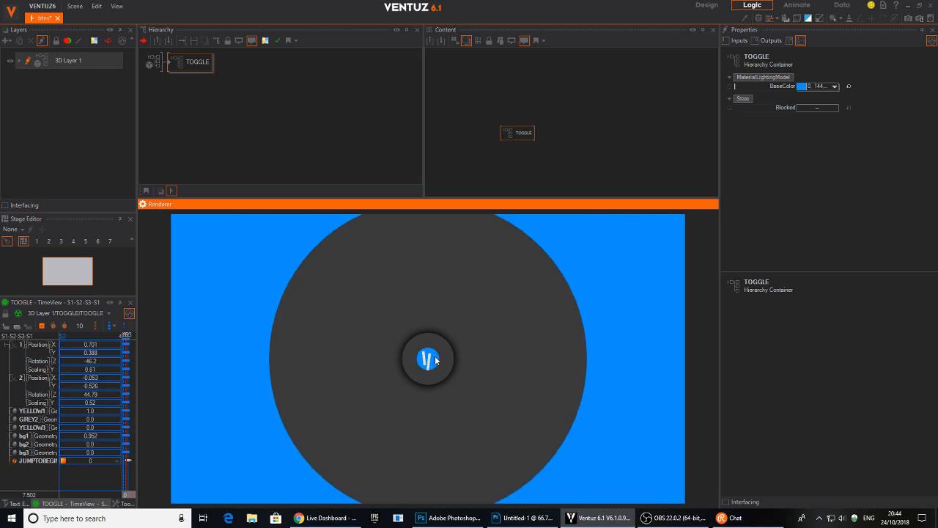
# - Open the TOGGLE container and enlarge the overall scaling factor of the Axis above BUTTON's Rect2 shadow
pyautogui.click(434, 355)
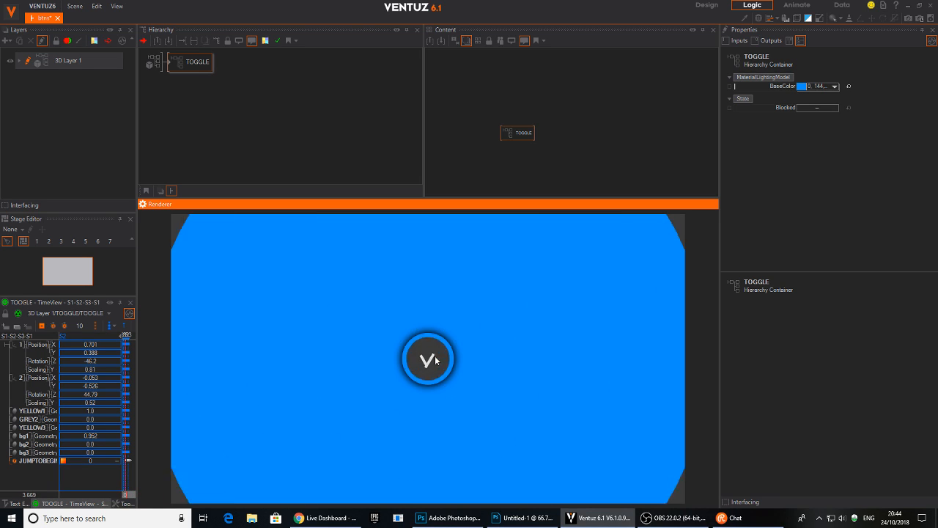
pyautogui.doubleClick(171, 65)
pyautogui.scroll(-2, 285, 118)
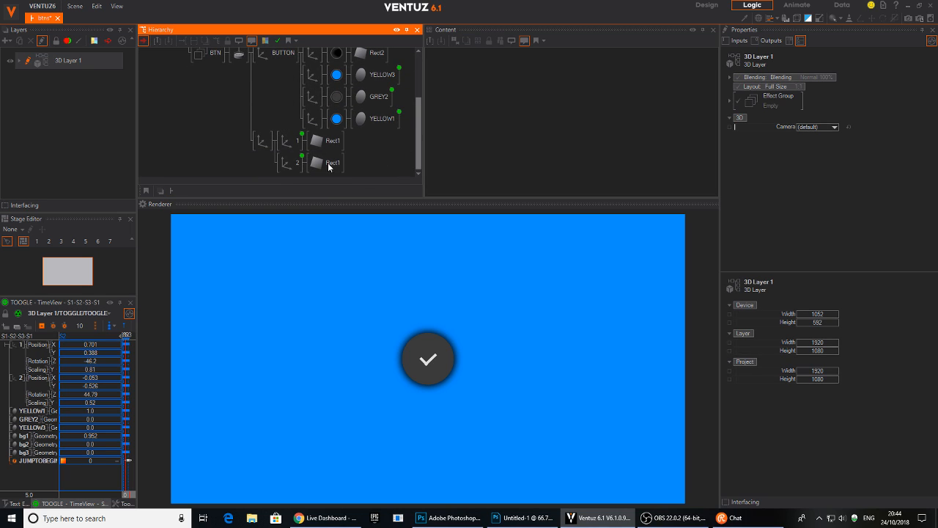
pyautogui.scroll(2, 268, 100)
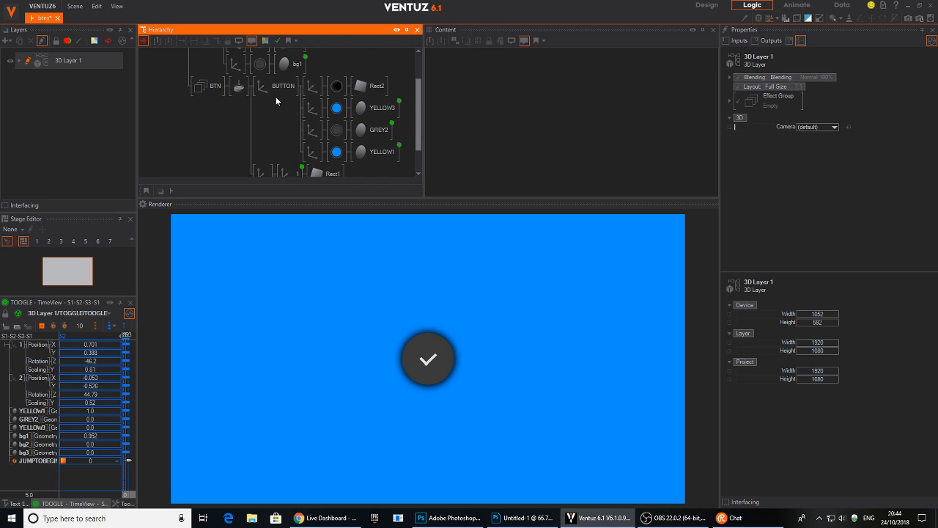
pyautogui.scroll(1, 276, 110)
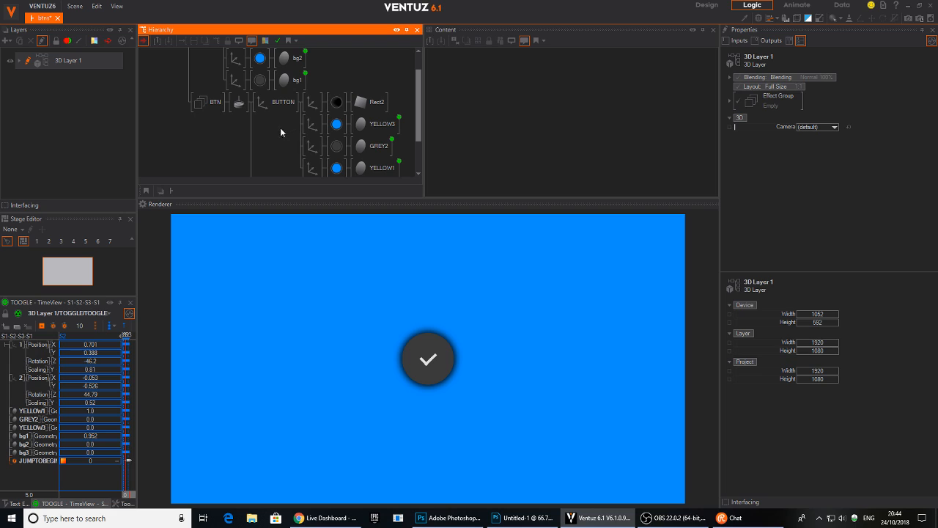
pyautogui.scroll(1, 280, 132)
pyautogui.click(312, 127)
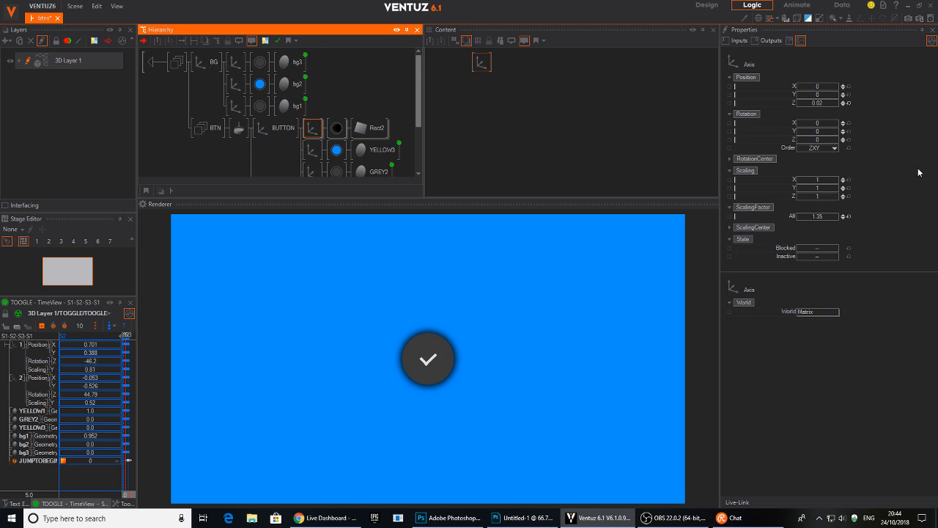
pyautogui.moveTo(819, 216); pyautogui.dragTo(827, 216)
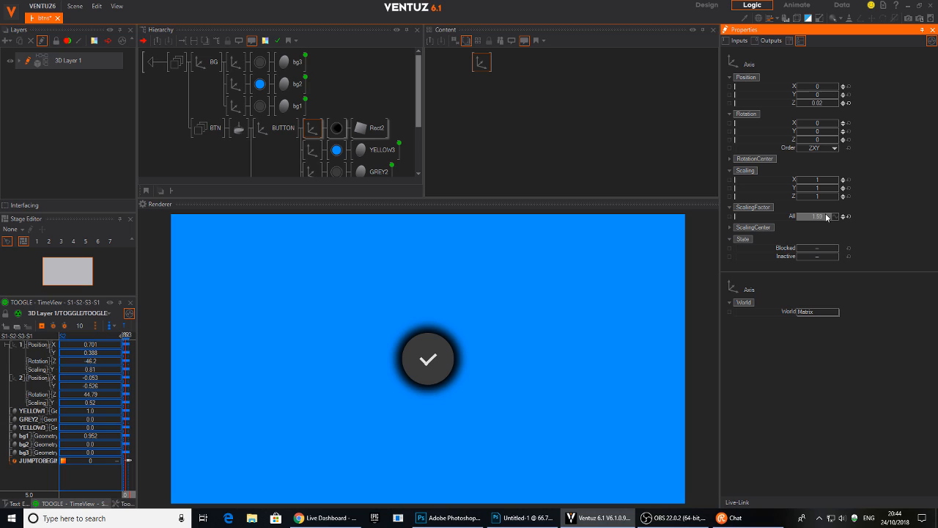
# - Lower the opacity of the black shadow material on Rect2 to soften the button's shadow
pyautogui.click(337, 127)
pyautogui.click(844, 157)
pyautogui.moveTo(820, 158); pyautogui.dragTo(824, 159)
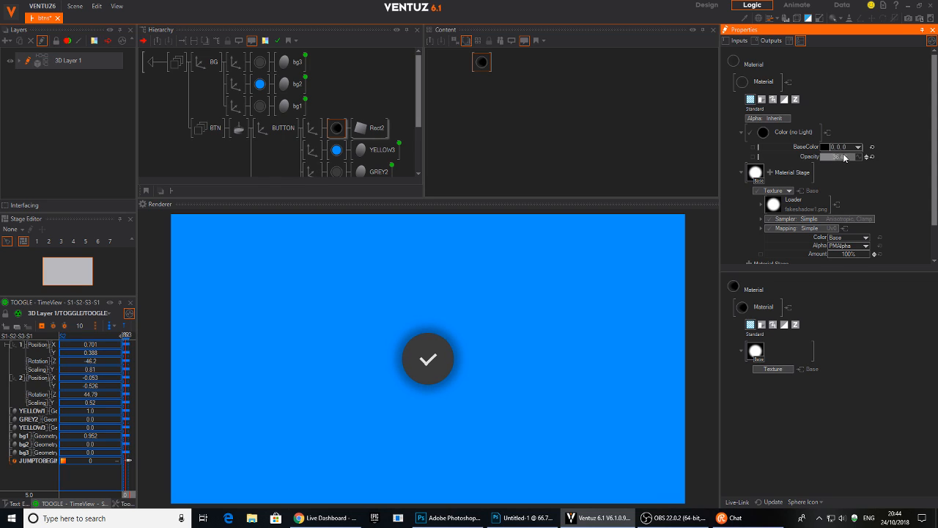
# - Set the overall scaling factor of the Rect2 shadow's Axis to 1.43
pyautogui.click(312, 128)
pyautogui.click(806, 217)
pyautogui.moveTo(805, 218); pyautogui.dragTo(809, 219)
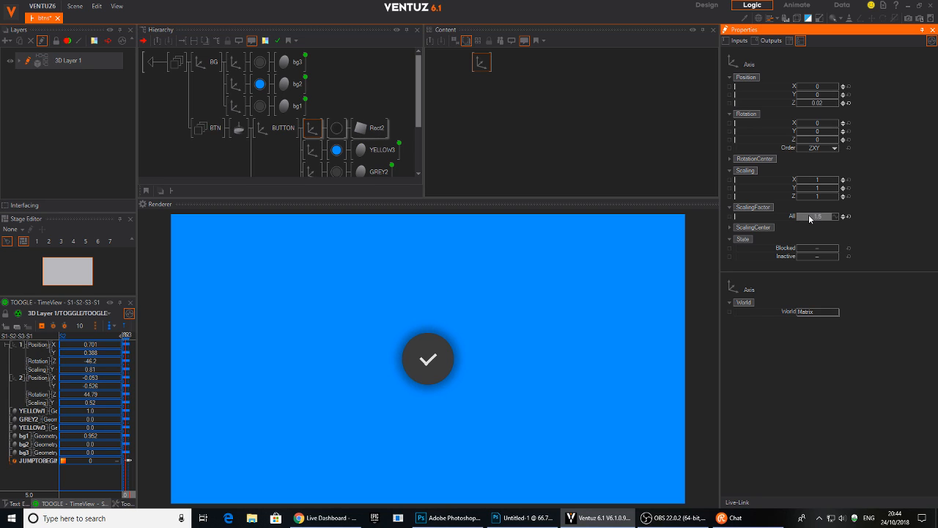
# - Toggle the button repeatedly in the renderer to check the softened shadow and the looping animation between cross and check mark
pyautogui.click(443, 367)
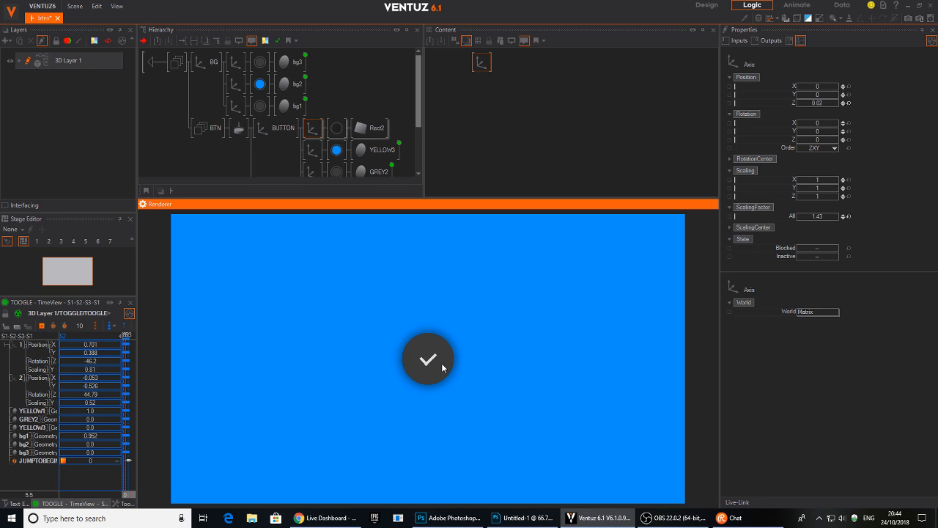
pyautogui.click(433, 373)
pyautogui.click(436, 376)
pyautogui.click(436, 375)
pyautogui.click(436, 376)
pyautogui.click(436, 376)
pyautogui.click(437, 377)
pyautogui.click(437, 376)
pyautogui.click(437, 376)
pyautogui.click(428, 371)
pyautogui.click(429, 366)
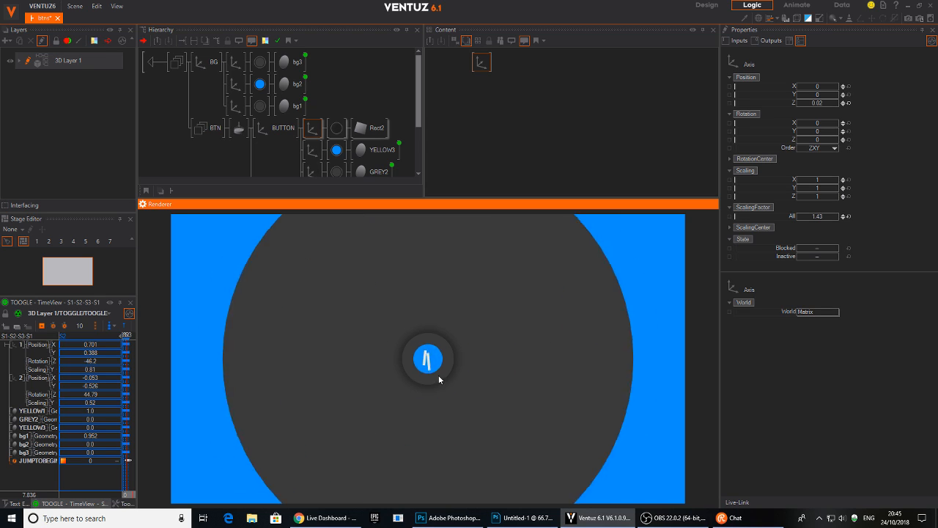
pyautogui.click(439, 375)
pyautogui.click(443, 373)
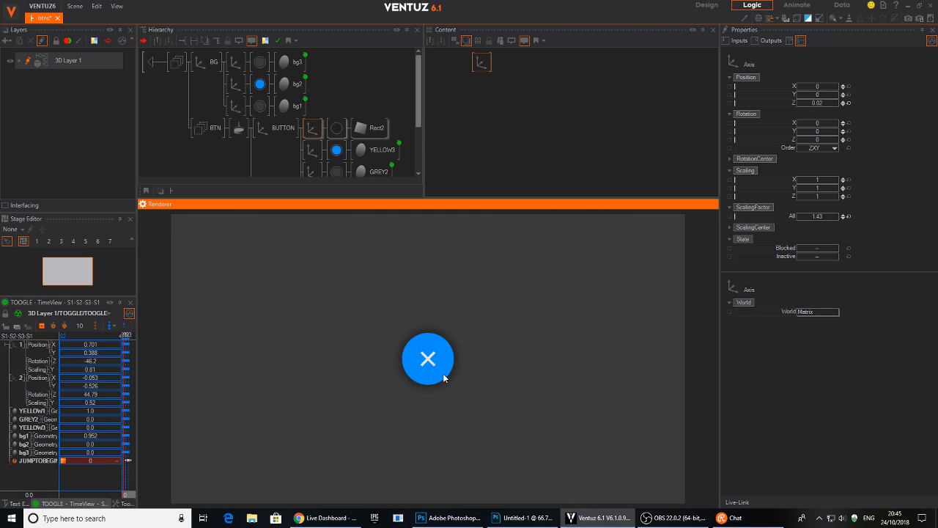
pyautogui.click(442, 375)
pyautogui.click(443, 376)
pyautogui.click(442, 376)
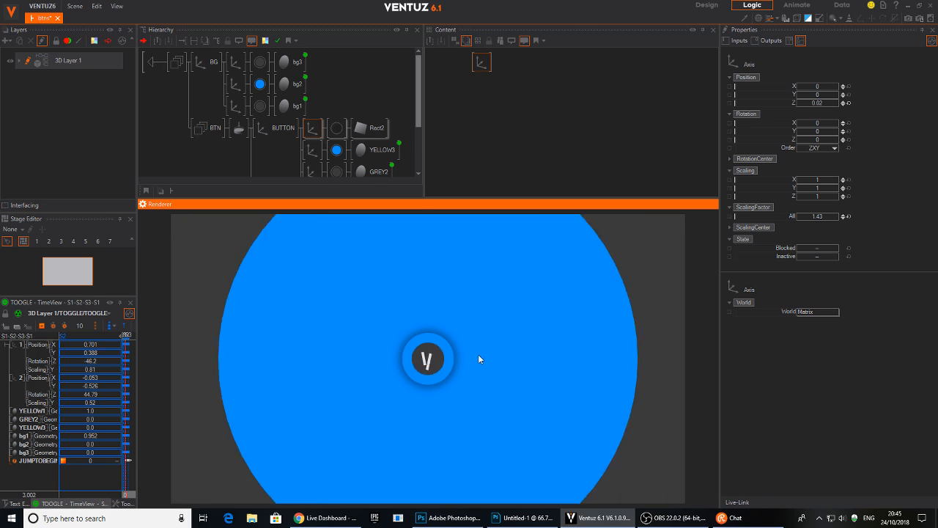
pyautogui.click(443, 369)
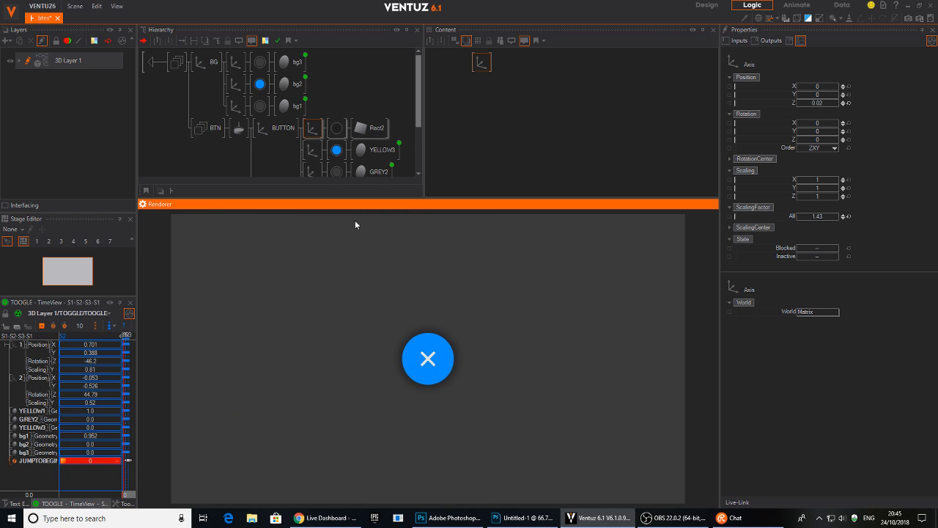
pyautogui.click(437, 361)
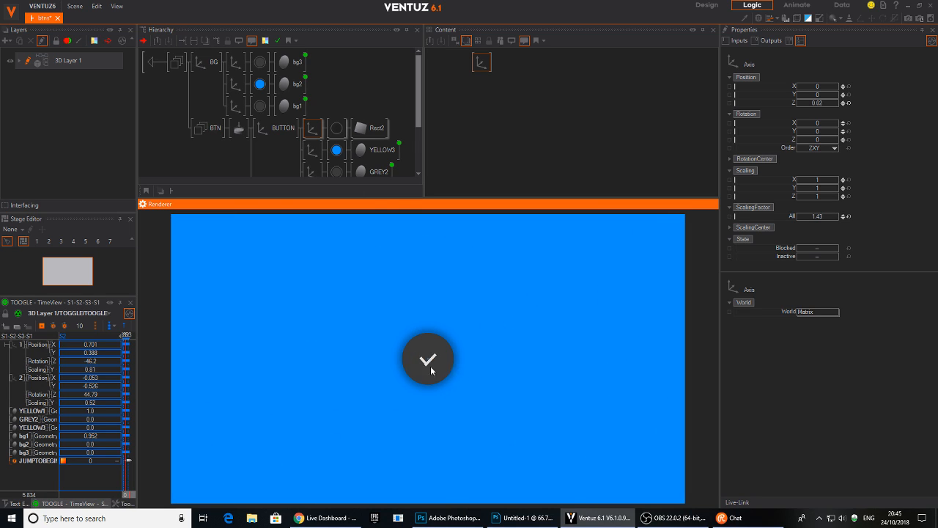
pyautogui.click(435, 368)
pyautogui.click(431, 362)
# - Try different panel sizes around the renderer, enlarging its view by shrinking the hierarchy, content, layers and properties areas
pyautogui.moveTo(137, 279); pyautogui.dragTo(296, 292)
pyautogui.moveTo(165, 452); pyautogui.dragTo(173, 449, button='middle')
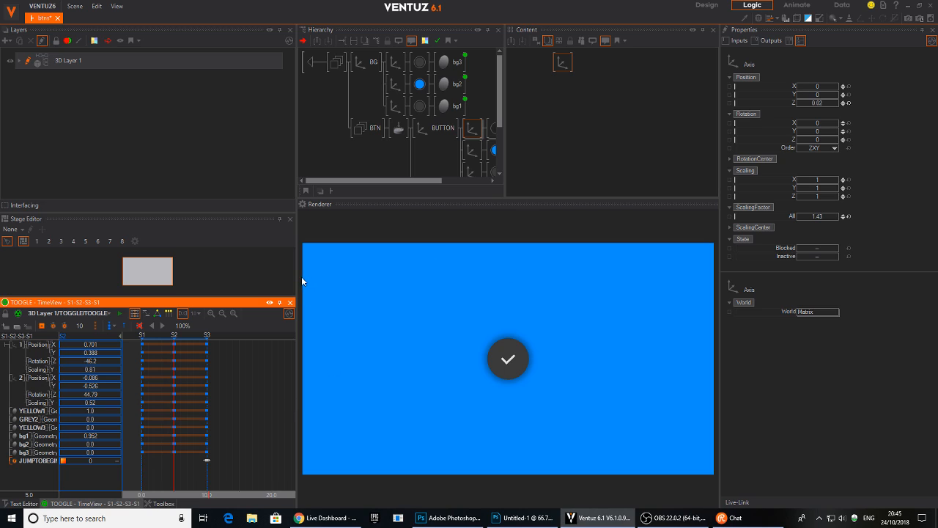
pyautogui.moveTo(297, 262); pyautogui.dragTo(119, 263)
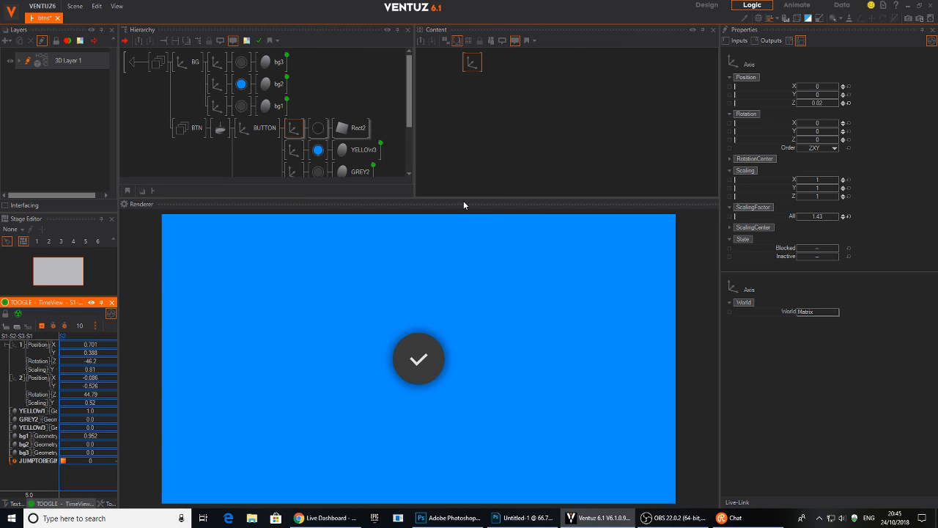
pyautogui.moveTo(463, 199); pyautogui.dragTo(480, 103)
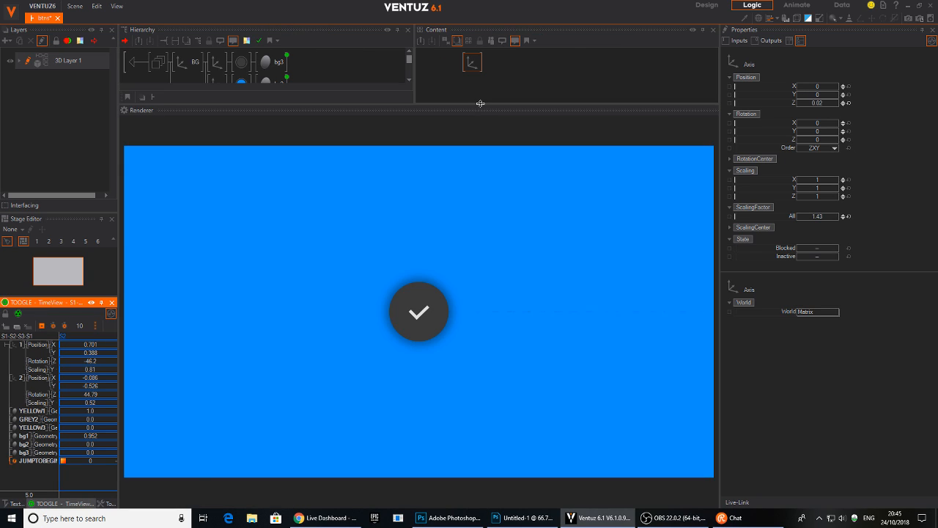
pyautogui.moveTo(721, 259); pyautogui.dragTo(746, 259)
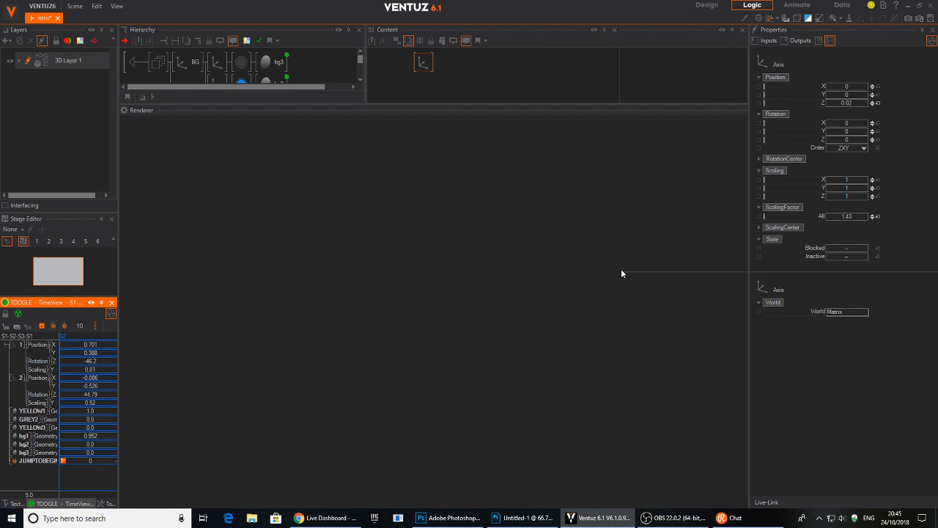
# - Shrink the renderer by enlarging the surrounding panels, and test the toggle button at the smaller size
pyautogui.moveTo(621, 273); pyautogui.dragTo(618, 272)
pyautogui.moveTo(117, 156); pyautogui.dragTo(298, 194)
pyautogui.moveTo(461, 104); pyautogui.dragTo(460, 204)
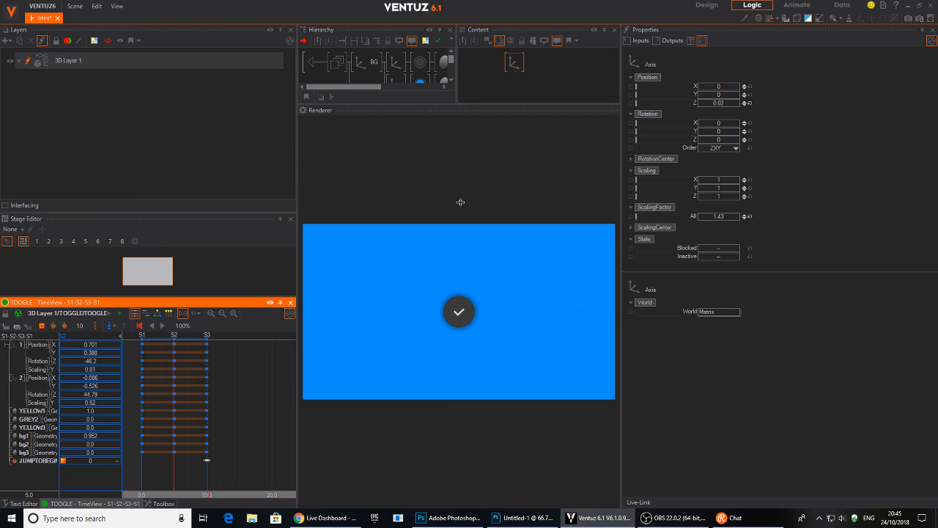
pyautogui.click(449, 362)
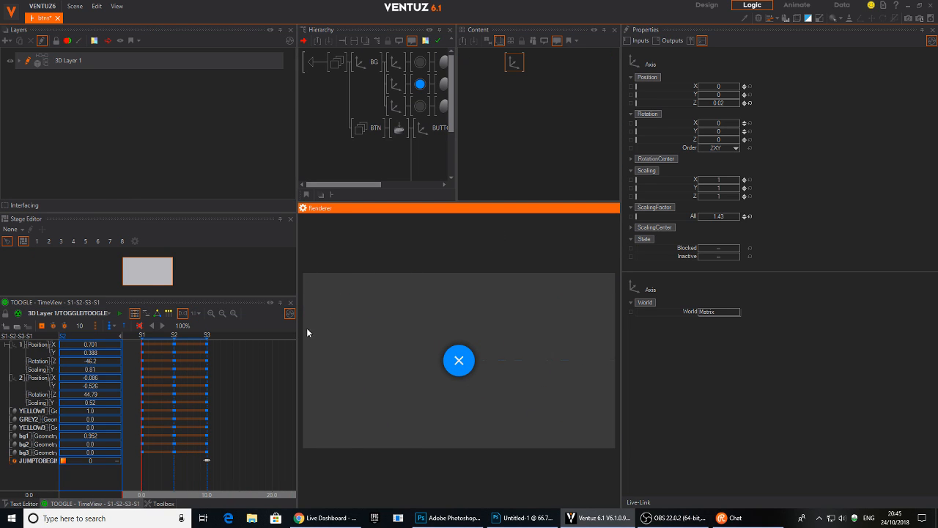
# - Widen the renderer by narrowing the timeline and properties panels, and test the toggle button at the wider size
pyautogui.moveTo(297, 327); pyautogui.dragTo(201, 327)
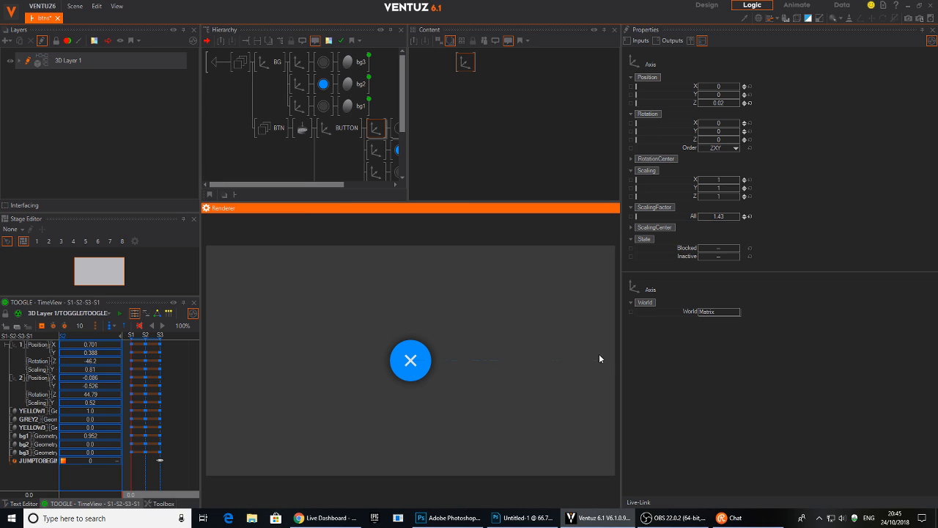
pyautogui.moveTo(621, 351); pyautogui.dragTo(711, 346)
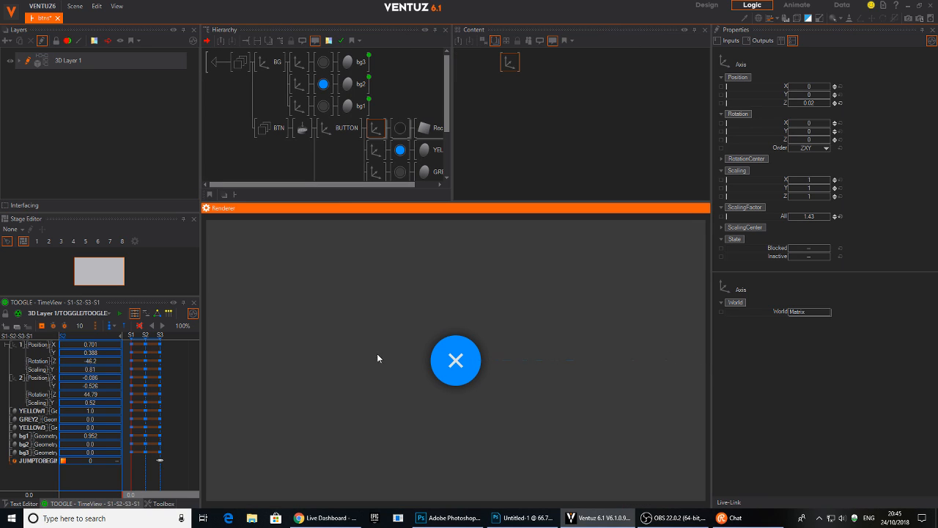
pyautogui.click(470, 365)
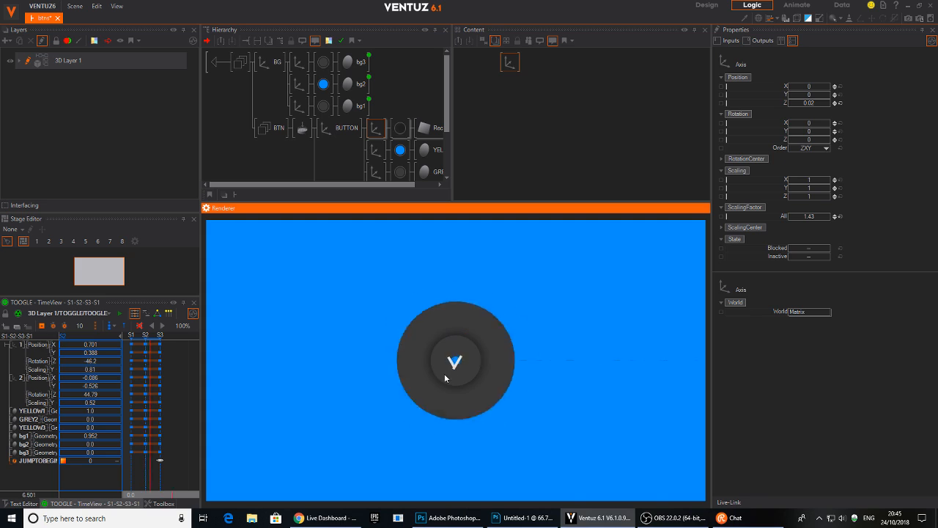
pyautogui.click(452, 372)
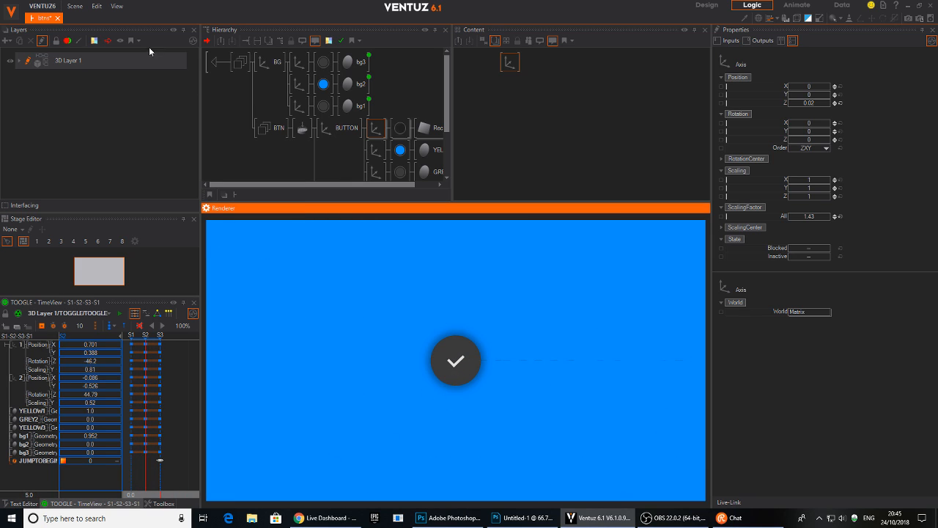
# - Save the btns scene and switch to OBS
pyautogui.click(75, 6)
pyautogui.click(84, 61)
pyautogui.click(663, 517)
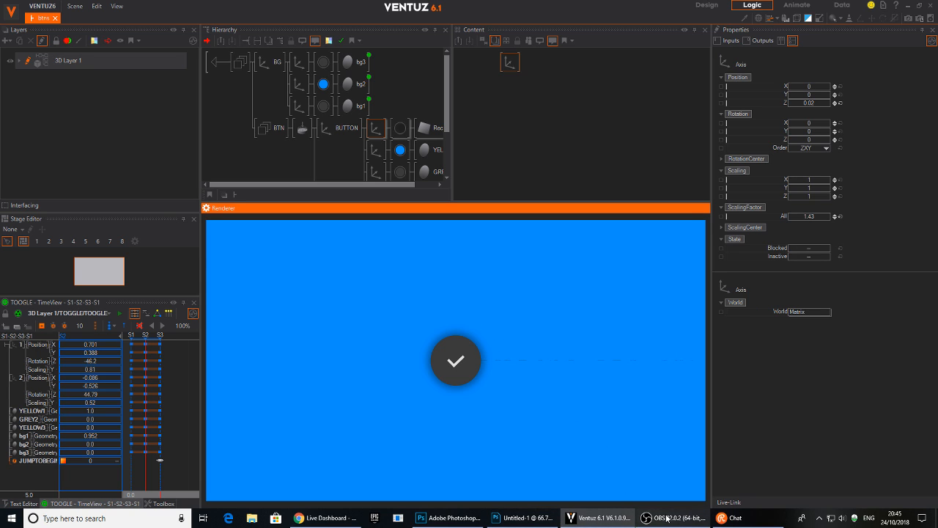